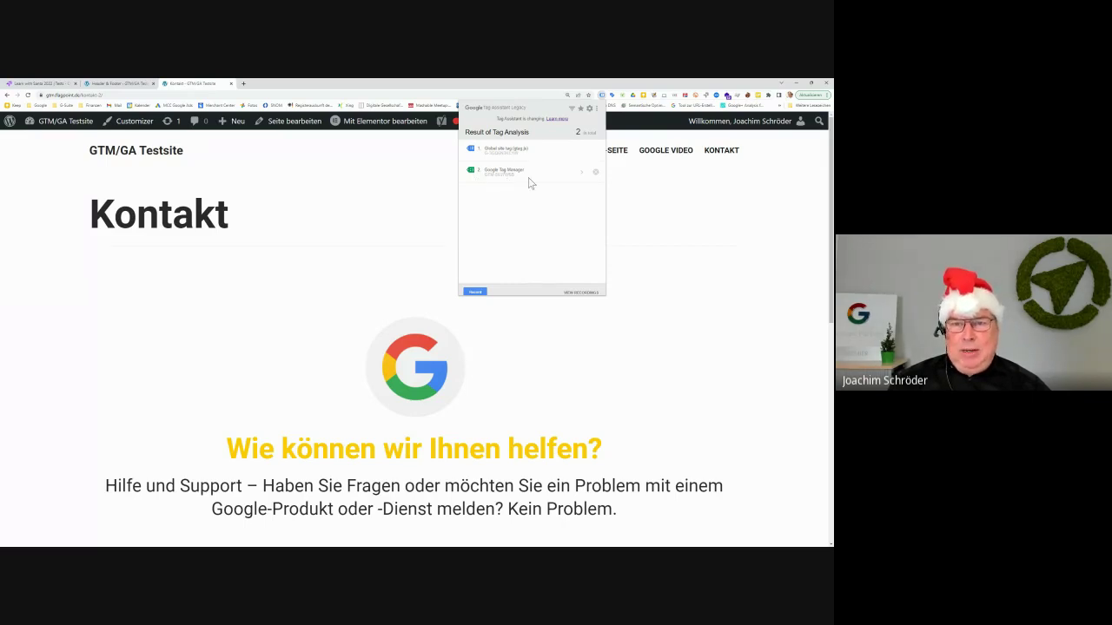
# Check Tag Assistant's two detected tags on the Kontakt page, then go back to the Optimize container settings
pyautogui.click(339, 191)
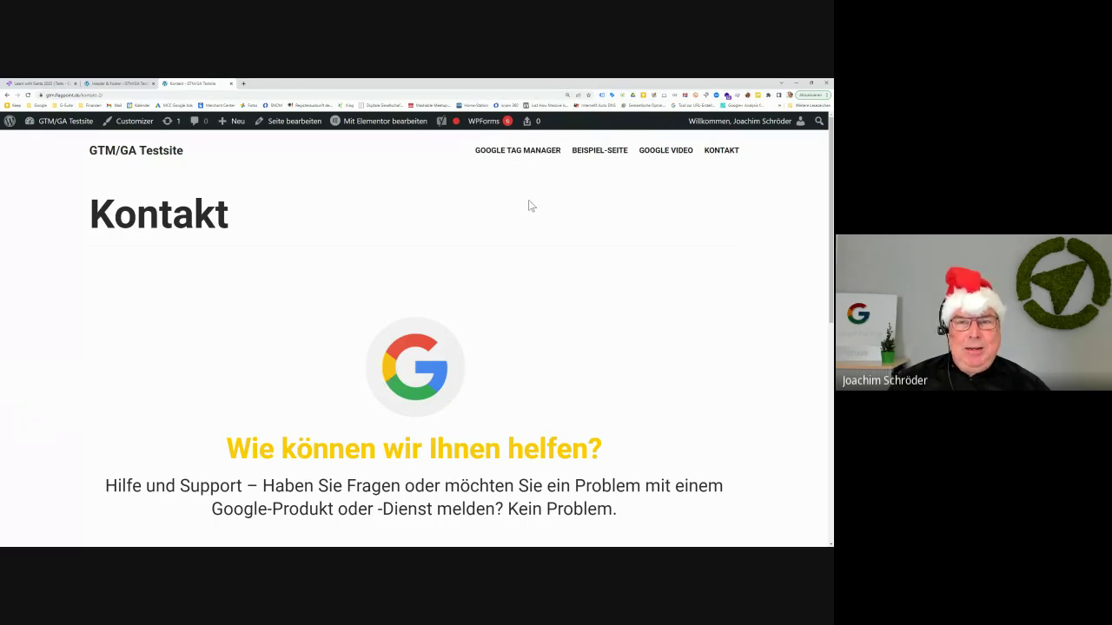
pyautogui.click(602, 96)
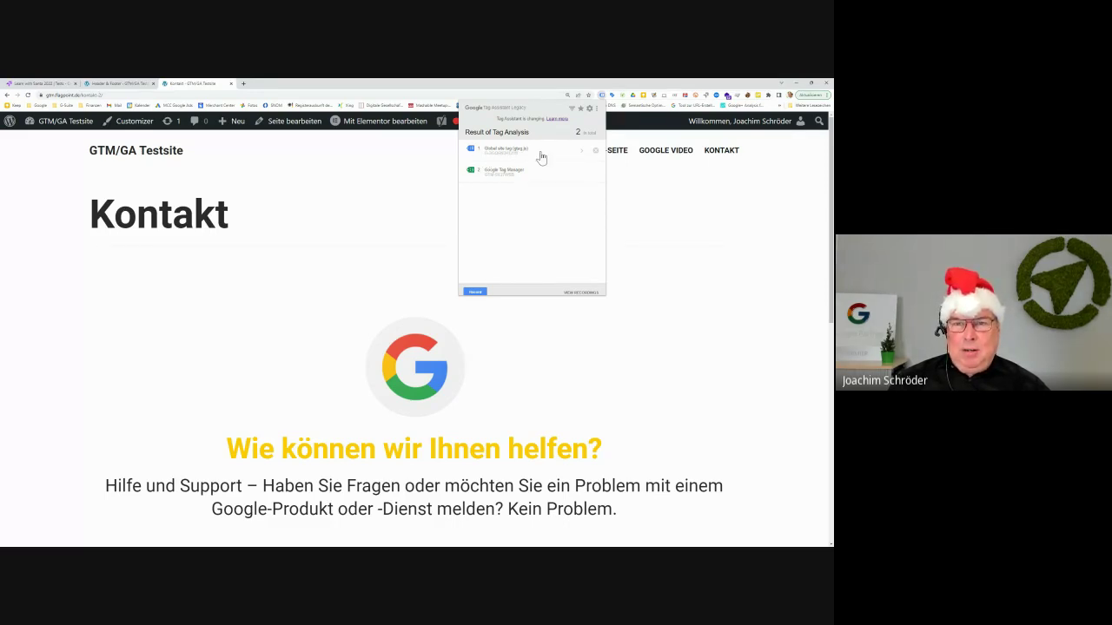
pyautogui.click(350, 226)
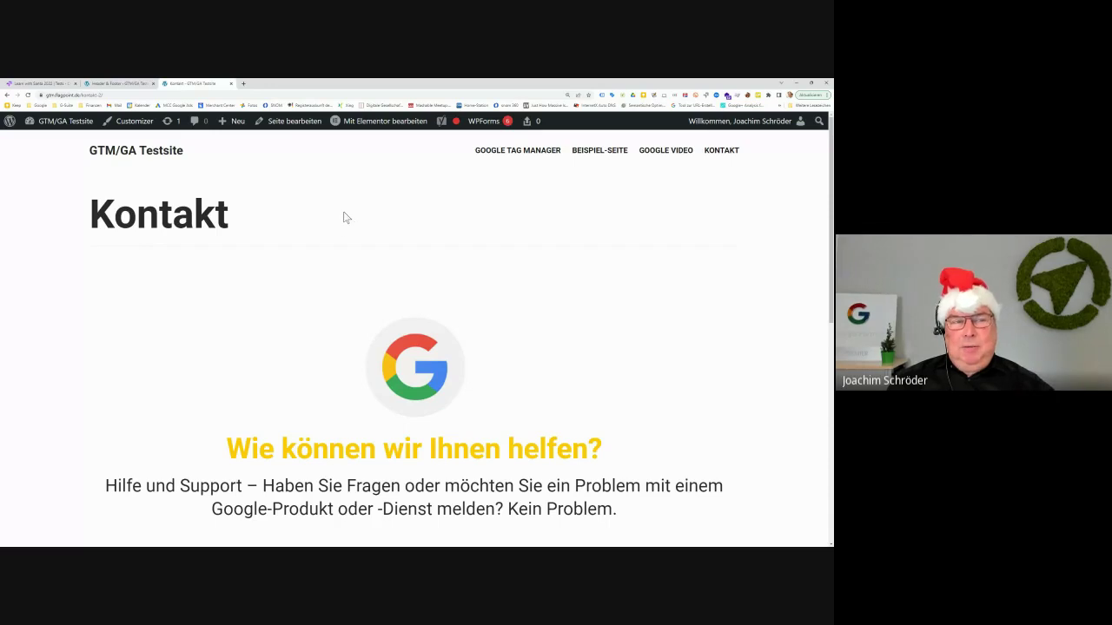
pyautogui.click(59, 84)
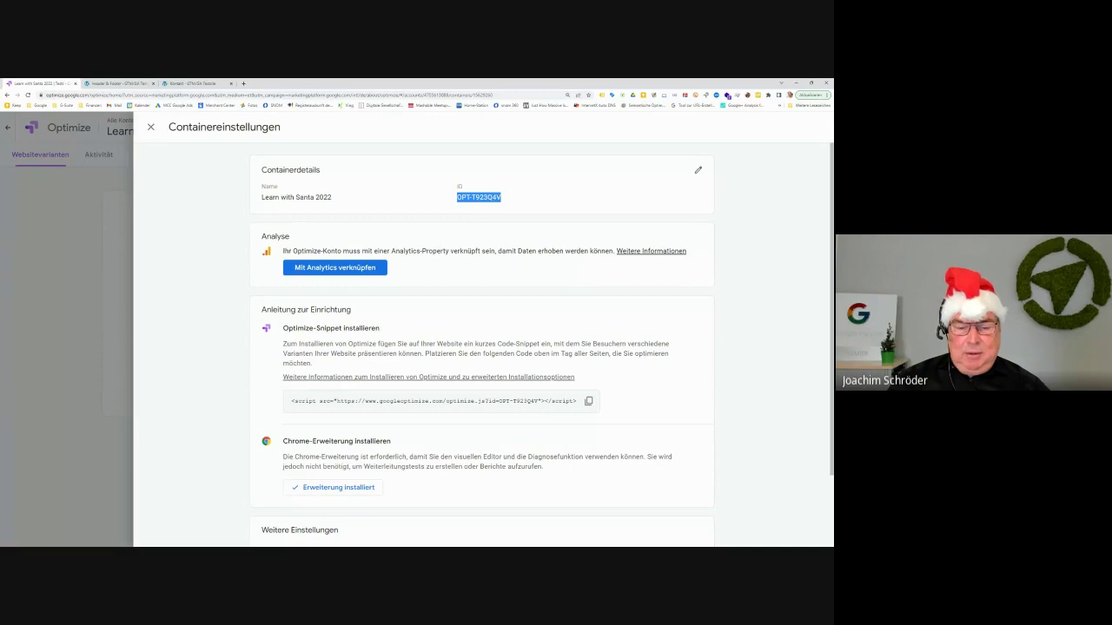
# Merge the Tag Manager window into the main browser as a tab and zoom in twice
pyautogui.hotkey('alt', 'Tab')
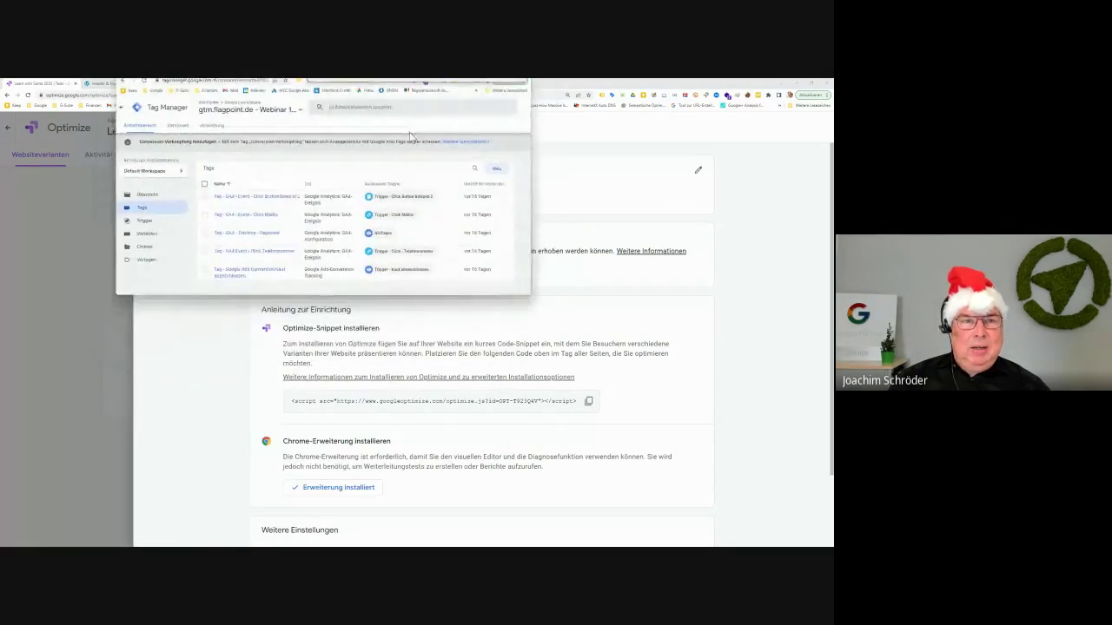
pyautogui.moveTo(411, 136); pyautogui.dragTo(650, 169)
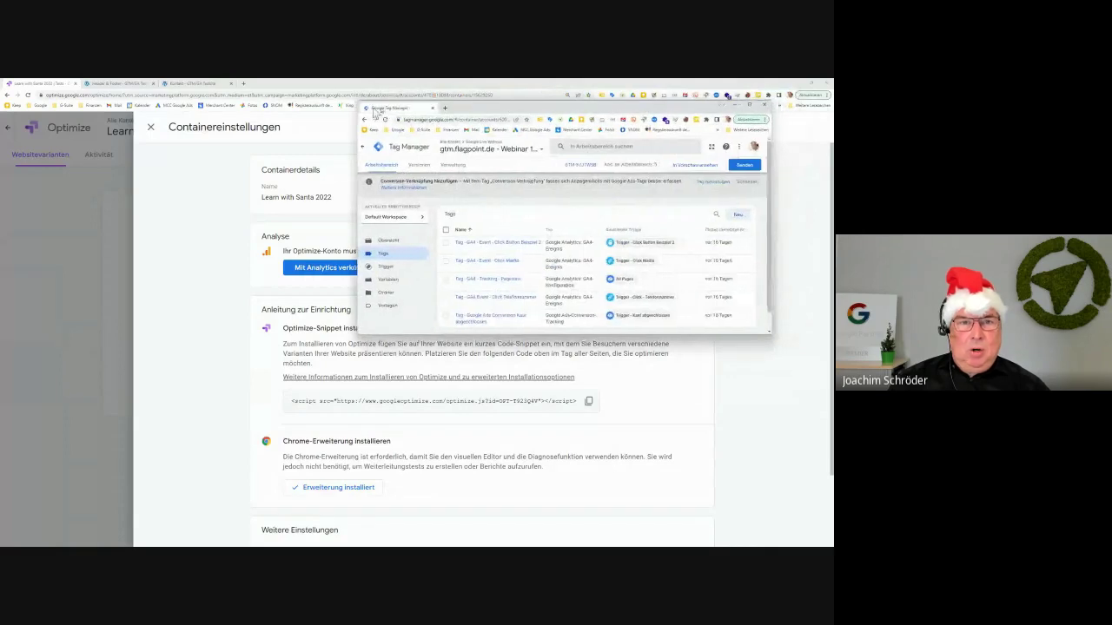
pyautogui.moveTo(376, 110); pyautogui.dragTo(310, 92)
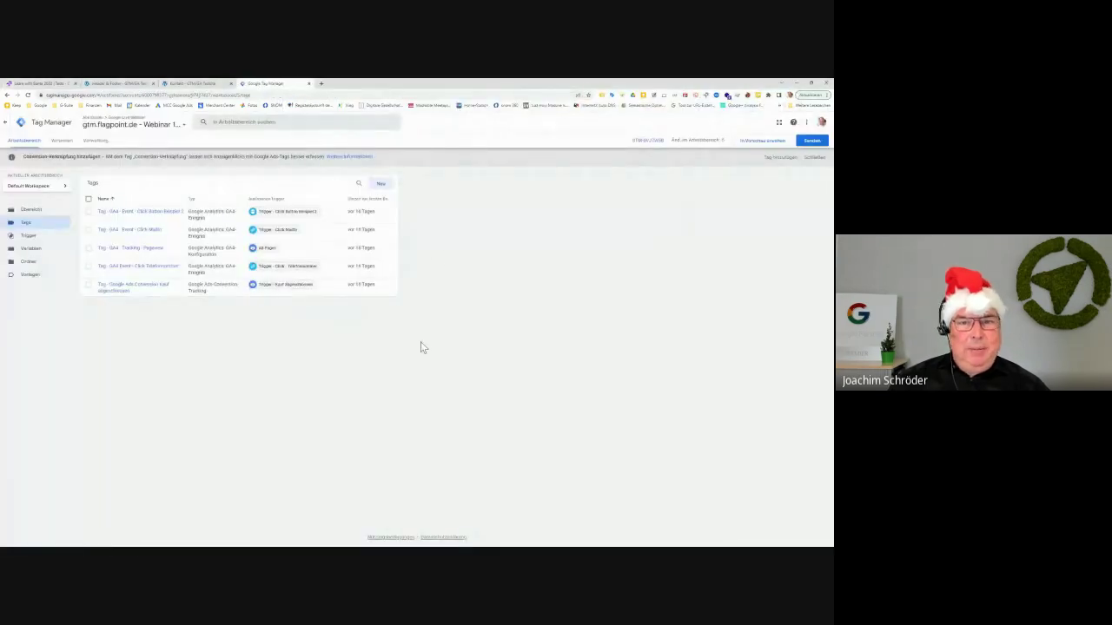
pyautogui.hotkey('ctrl', '+')
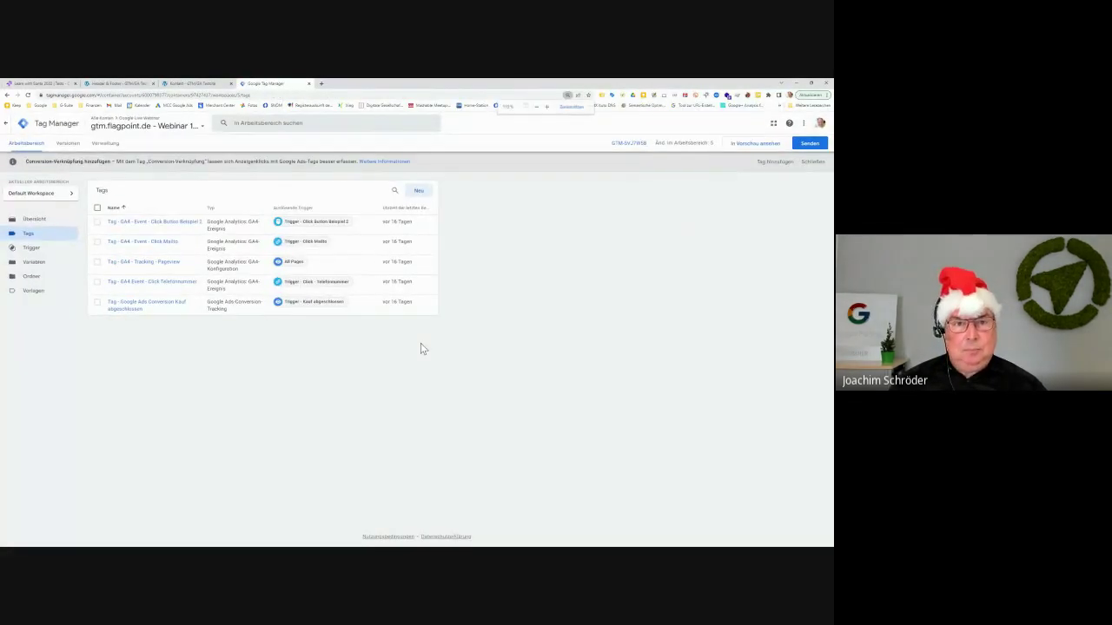
pyautogui.hotkey('ctrl', '+')
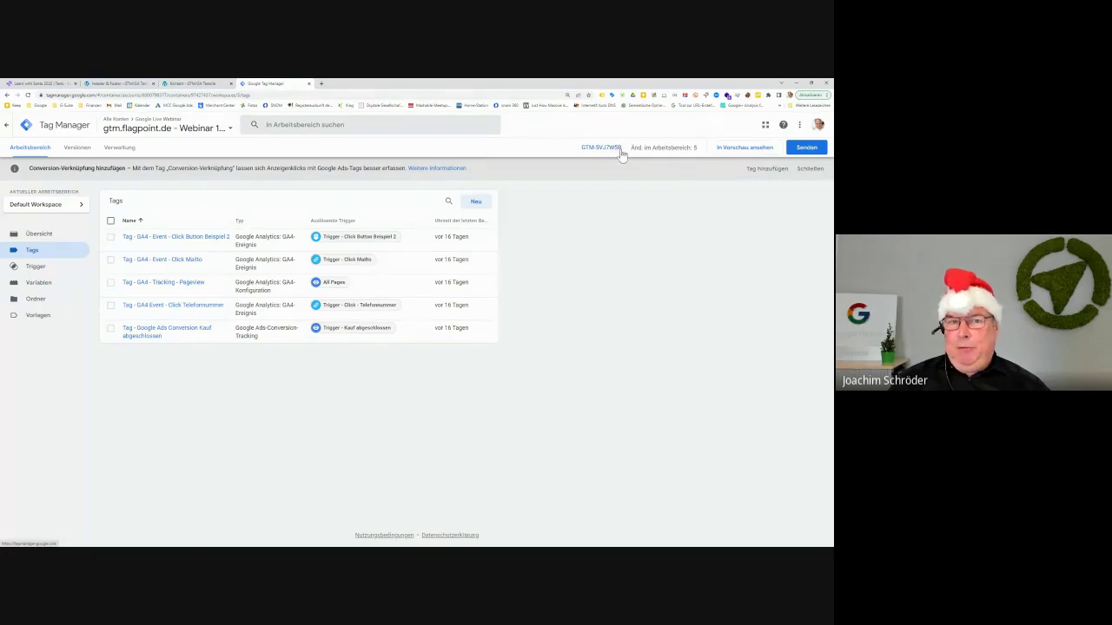
# Recheck Tag Assistant on the Kontakt page, then show the webinar container's five-tag list in Tag Manager
pyautogui.click(180, 85)
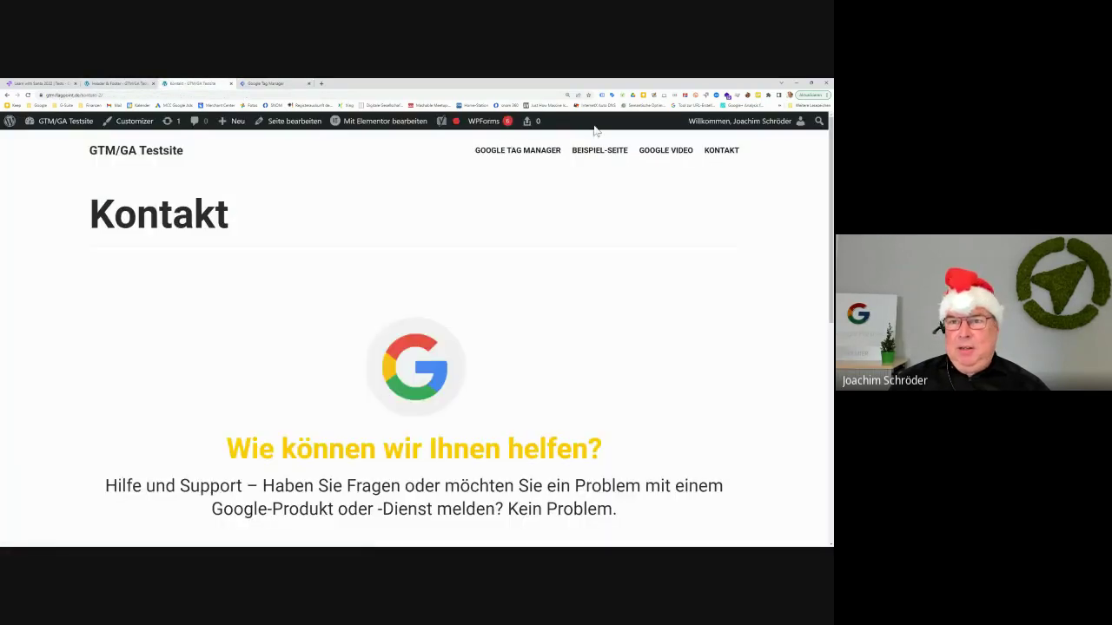
pyautogui.click(603, 96)
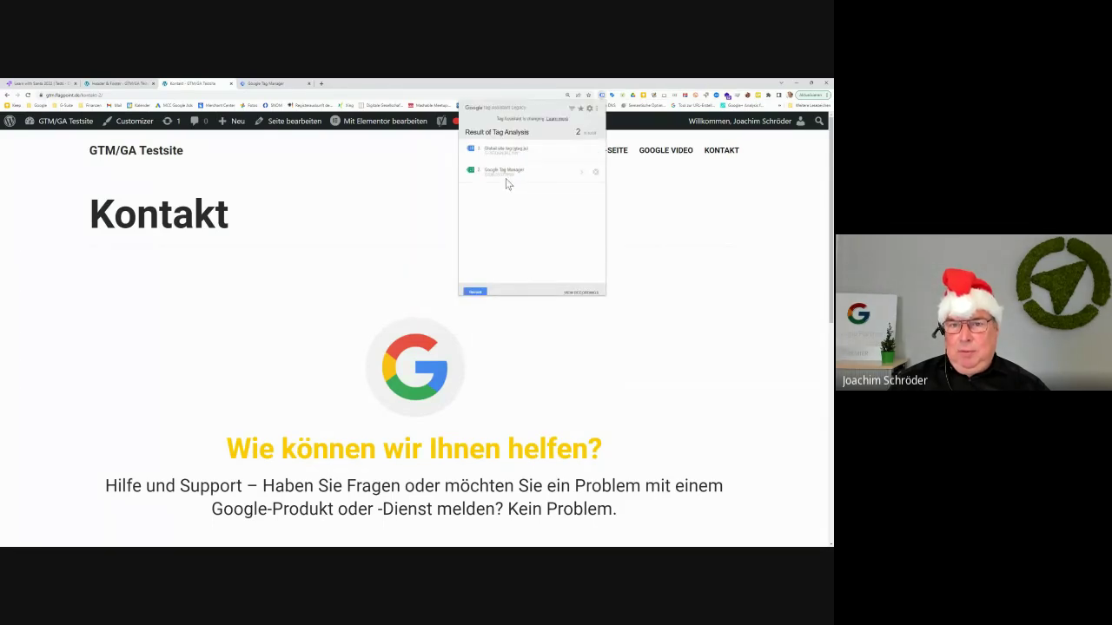
pyautogui.click(250, 84)
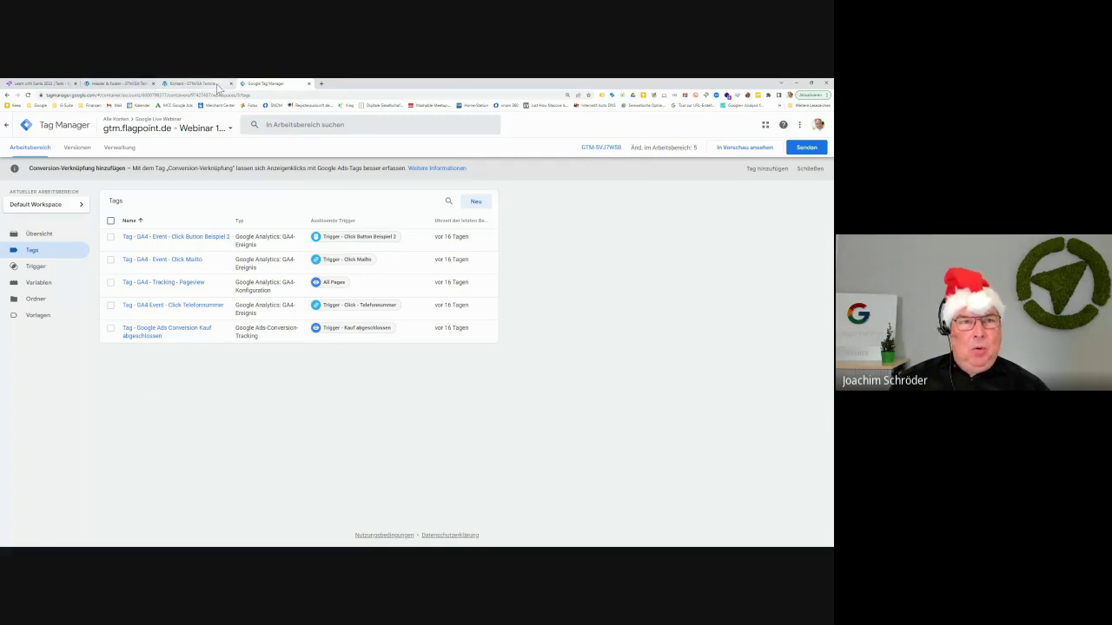
pyautogui.click(187, 85)
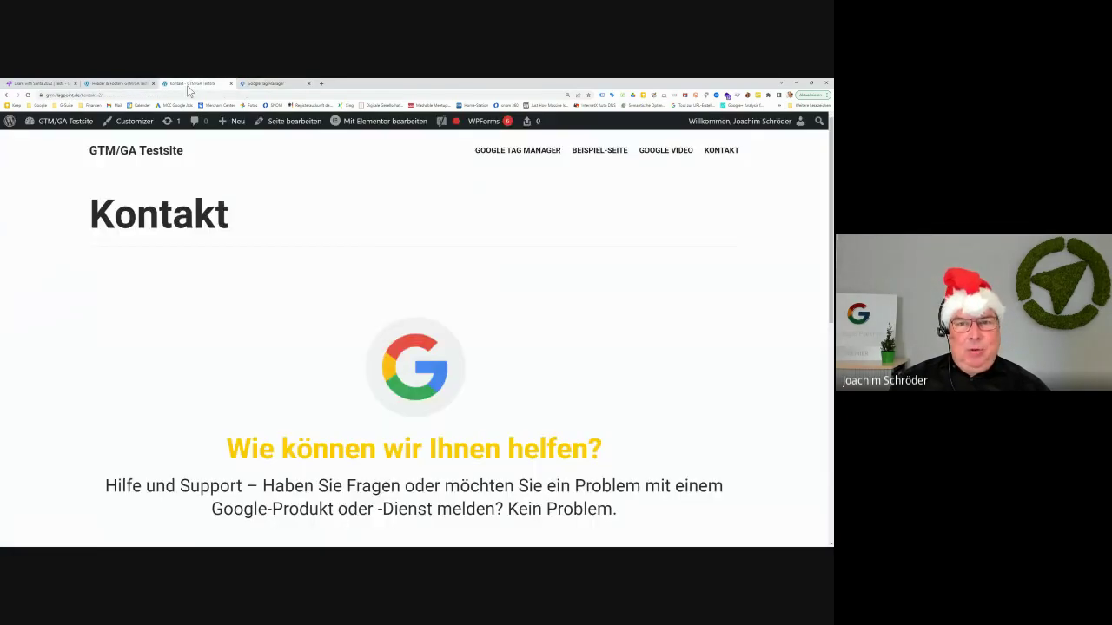
pyautogui.click(278, 85)
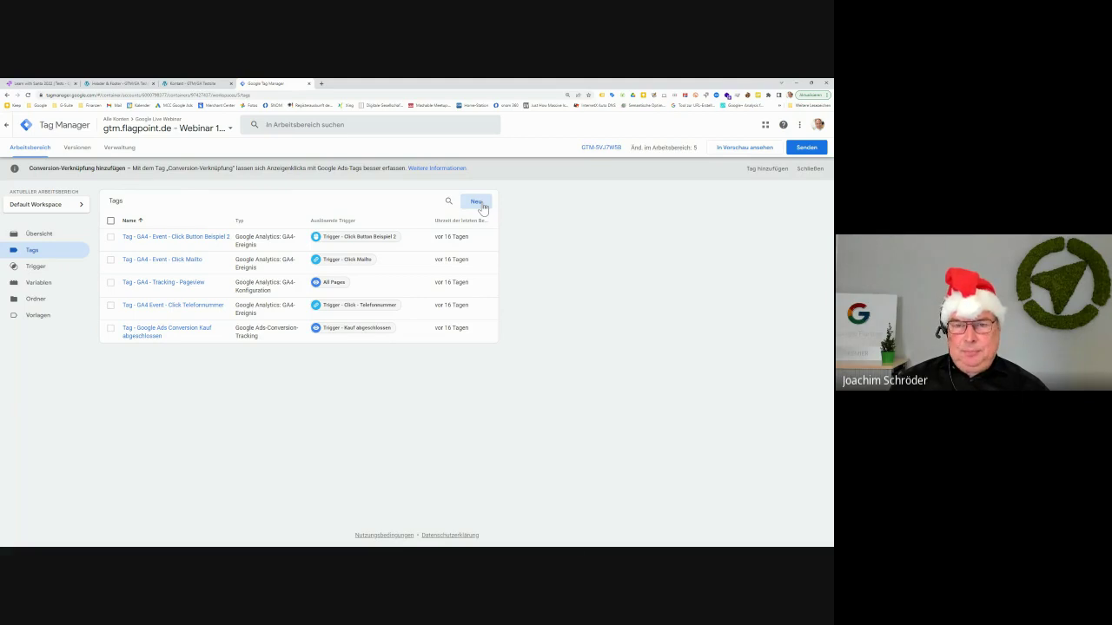
# Create a new tag and set its tag type to Google Optimize
pyautogui.click(481, 204)
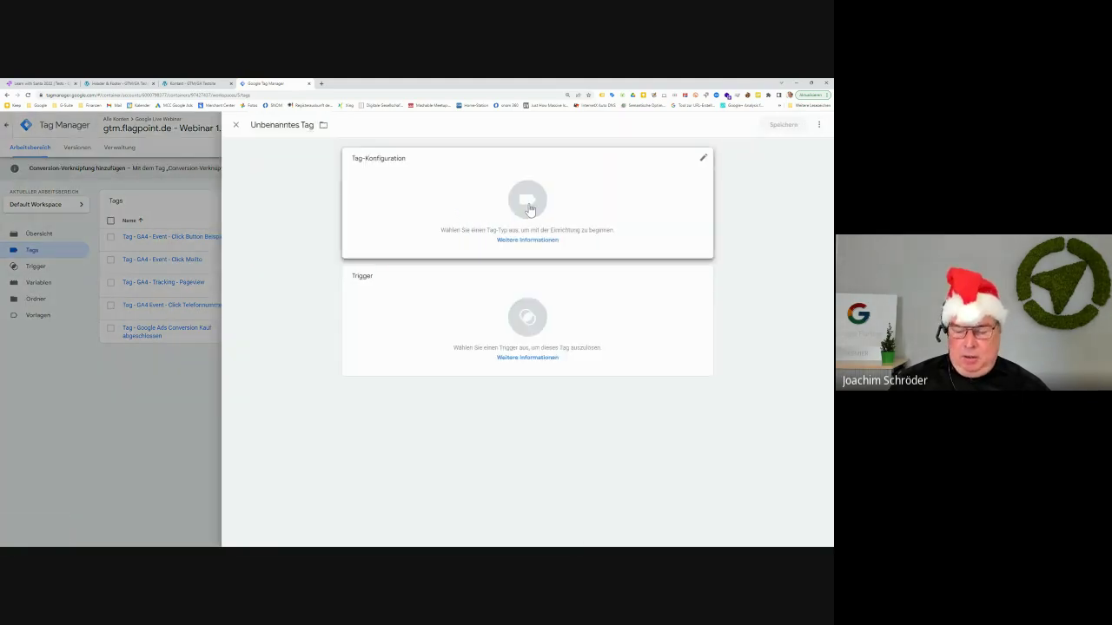
pyautogui.click(528, 205)
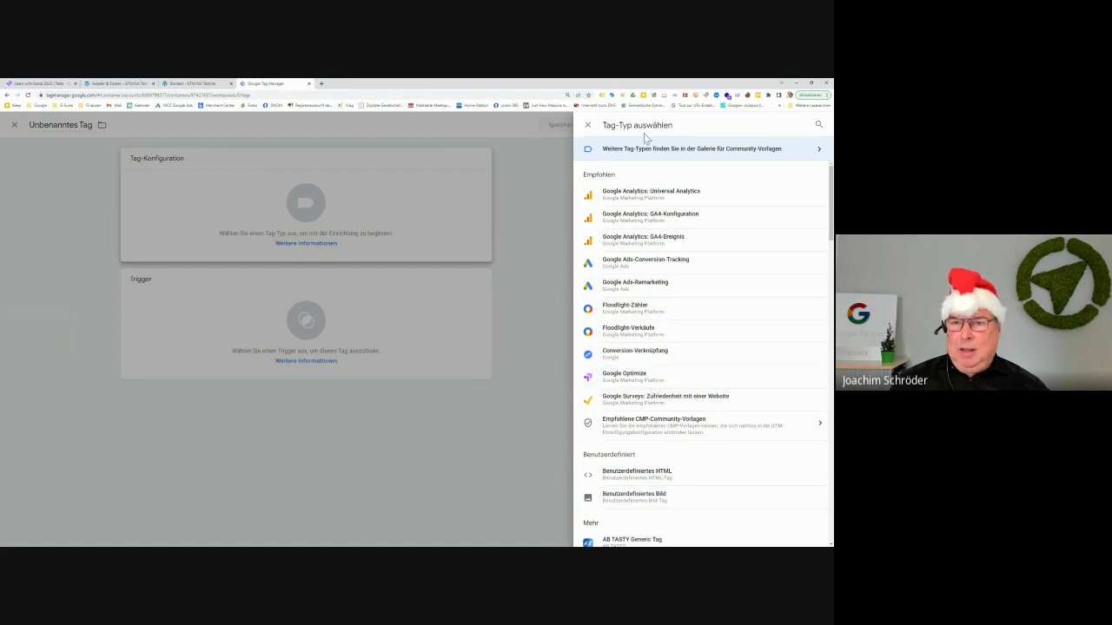
pyautogui.click(637, 379)
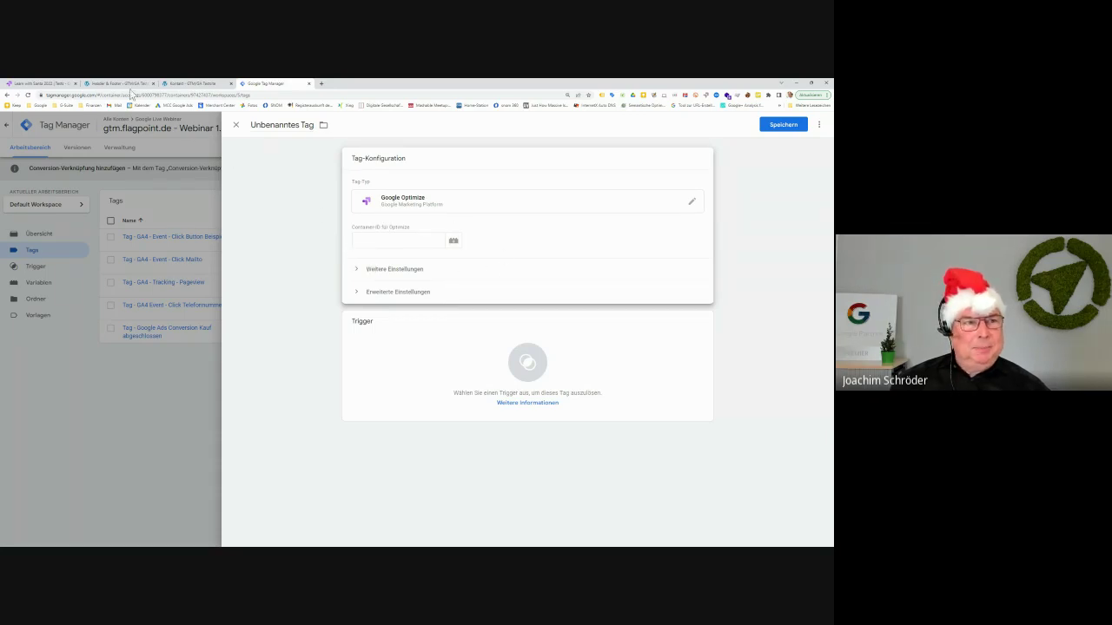
# Copy the Optimize container ID into the tag's 'Container-ID für Optimize' field, then go to the Kontakt page
pyautogui.click(45, 87)
pyautogui.tripleClick(486, 198)
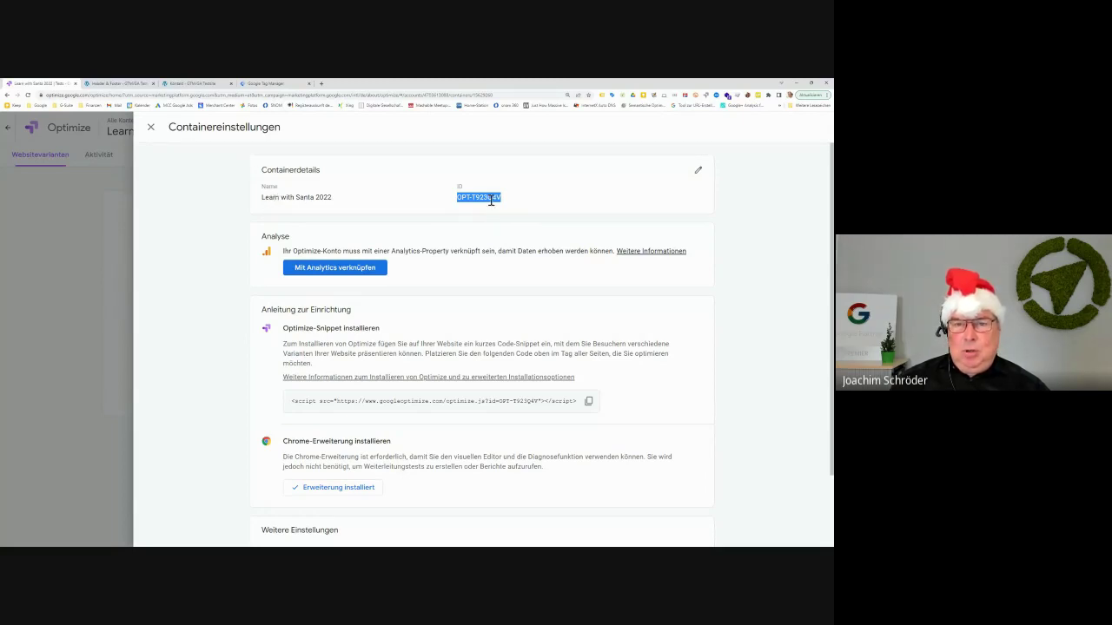
pyautogui.rightClick(491, 199)
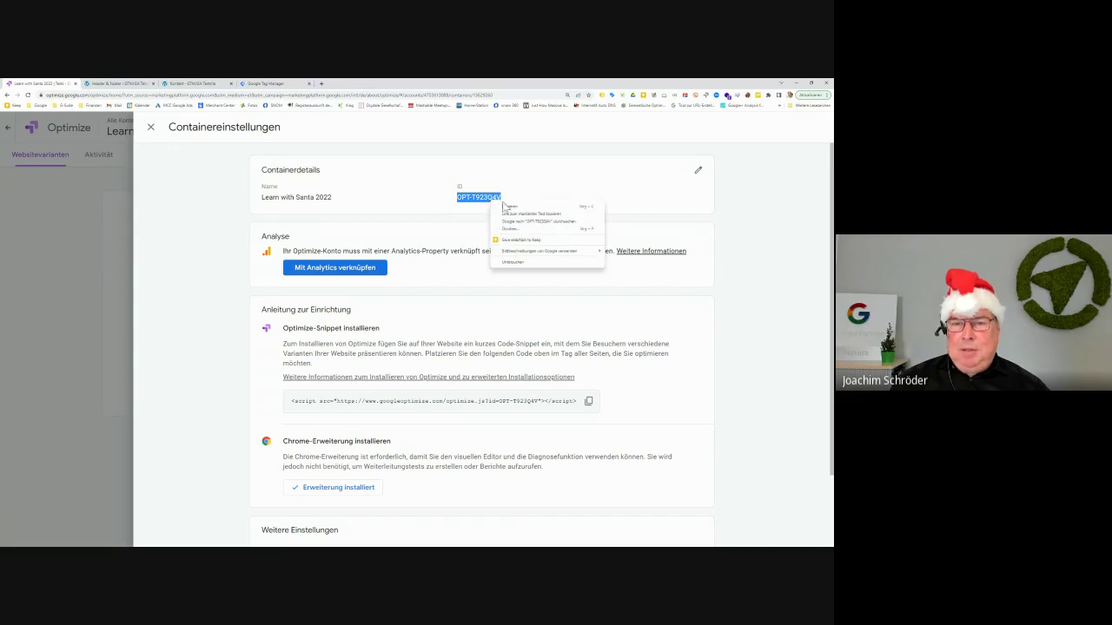
pyautogui.click(513, 208)
pyautogui.click(269, 84)
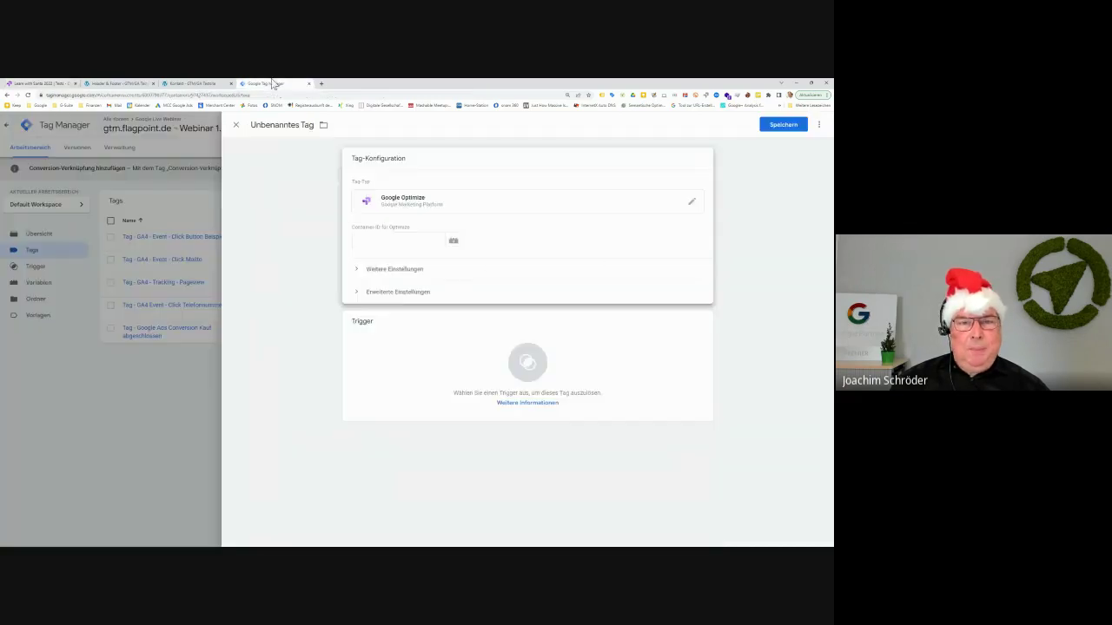
pyautogui.rightClick(382, 243)
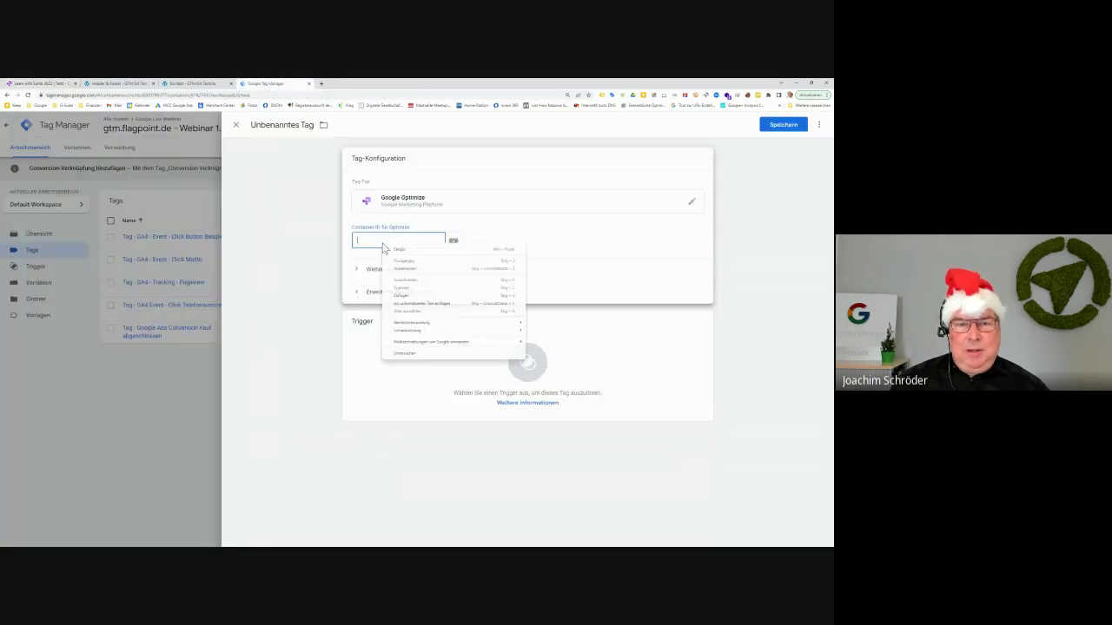
pyautogui.click(425, 304)
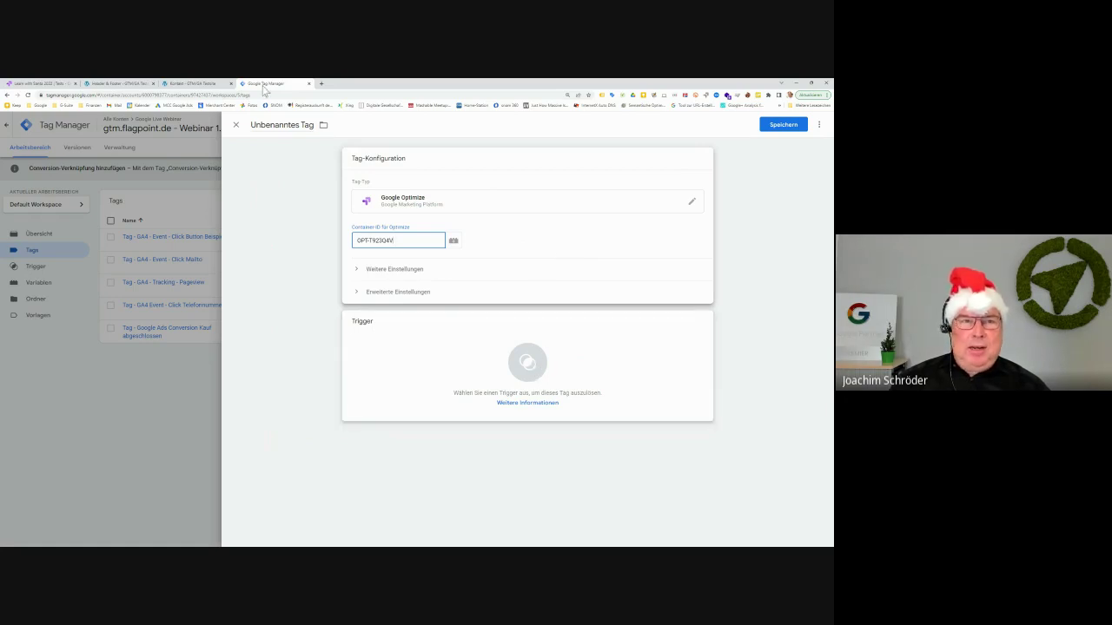
pyautogui.click(207, 86)
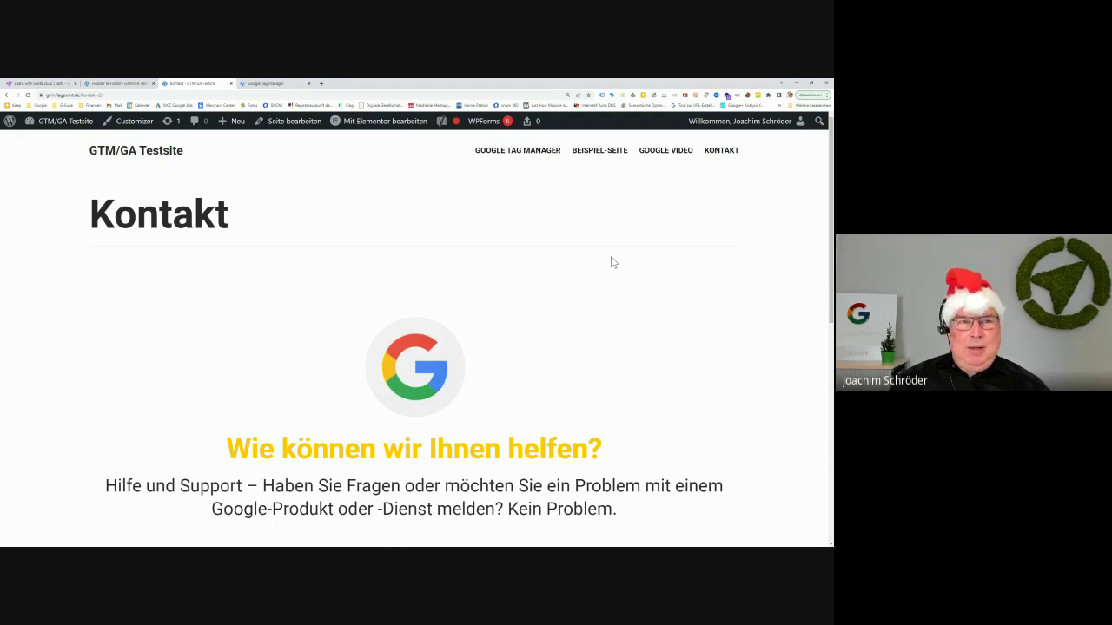
# Add the All Pages trigger to the Optimize tag, then remove it again
pyautogui.click(299, 84)
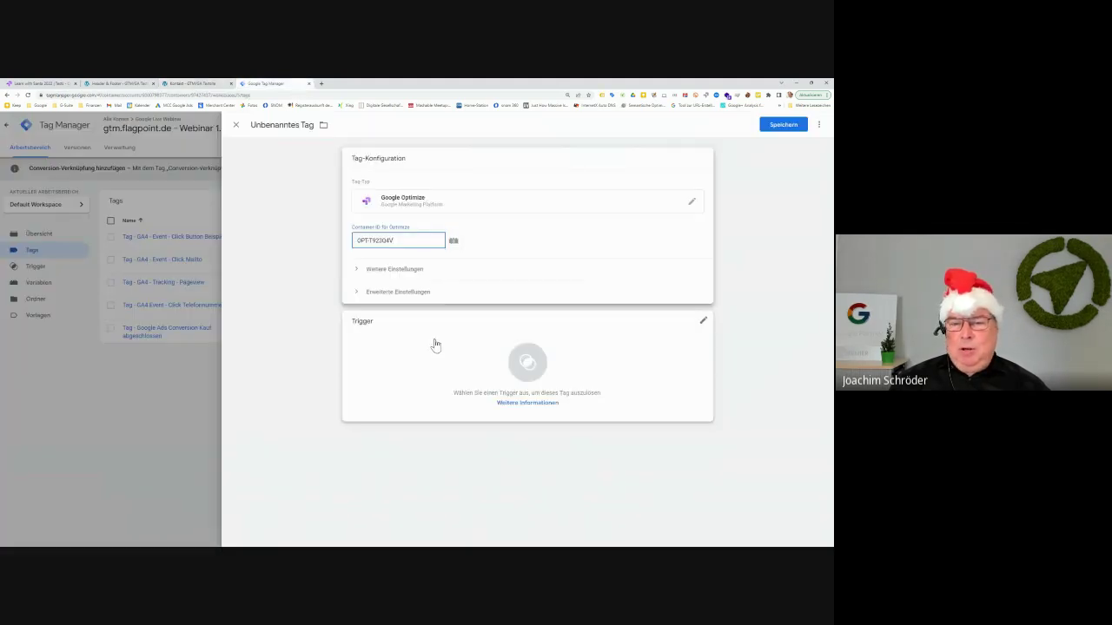
pyautogui.click(530, 365)
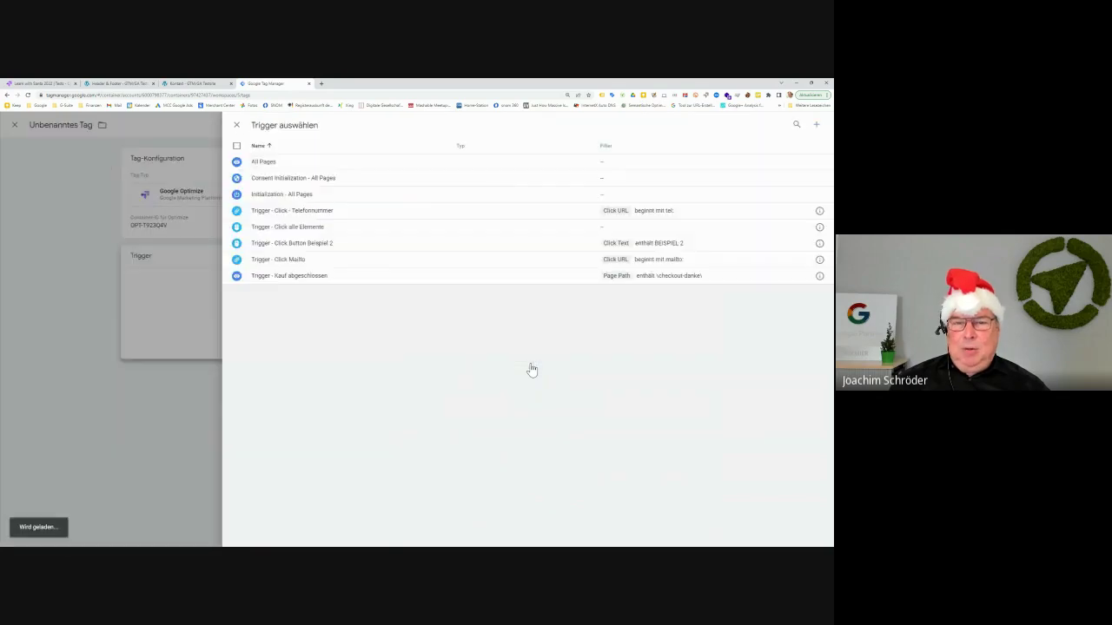
pyautogui.click(330, 163)
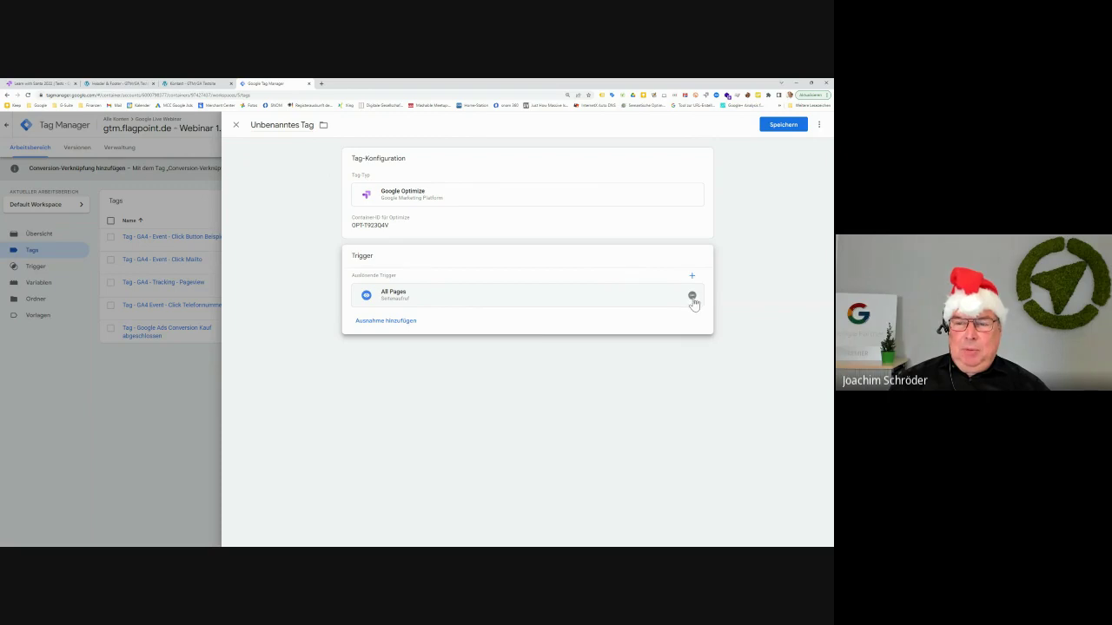
pyautogui.click(692, 295)
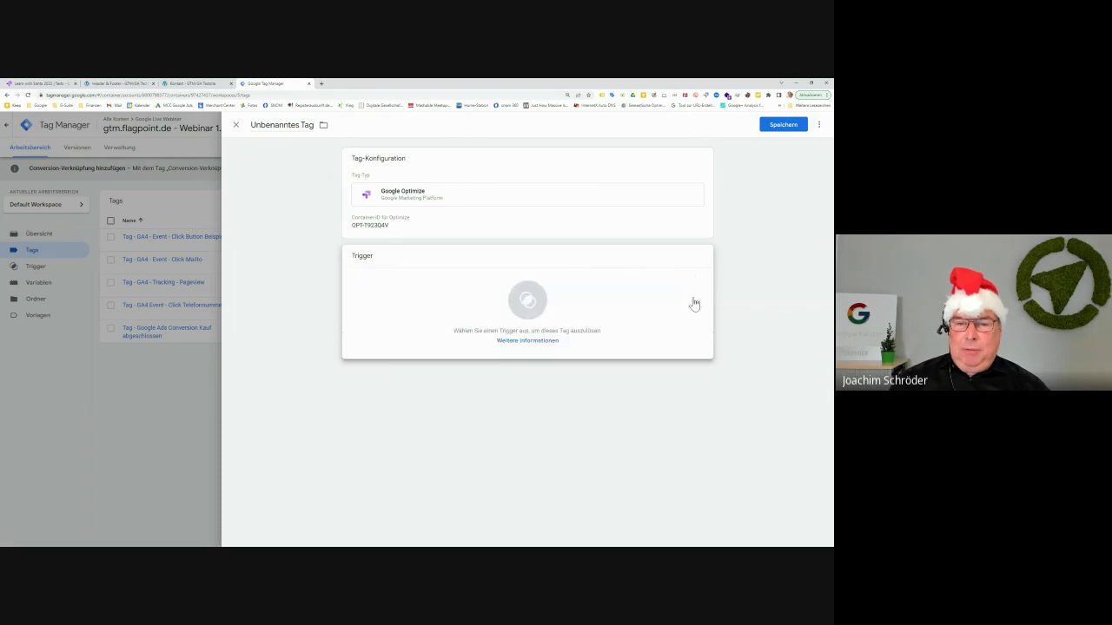
# Copy the Kontakt page's URL from the address bar and return to the tag editor
pyautogui.click(193, 84)
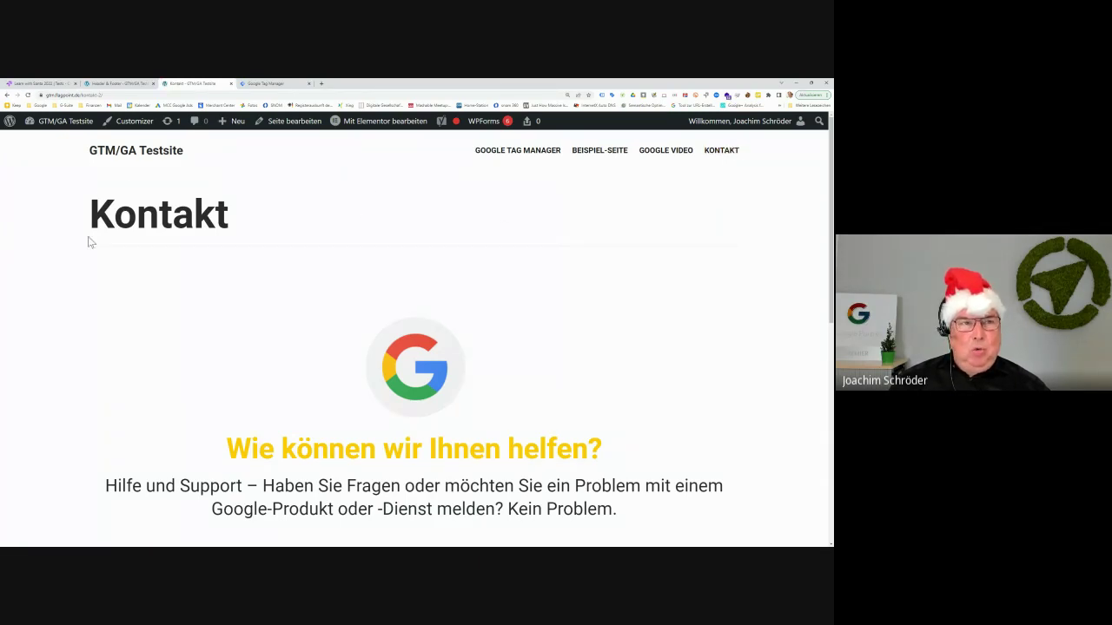
pyautogui.click(119, 95)
pyautogui.hotkey('ctrl', 'c')
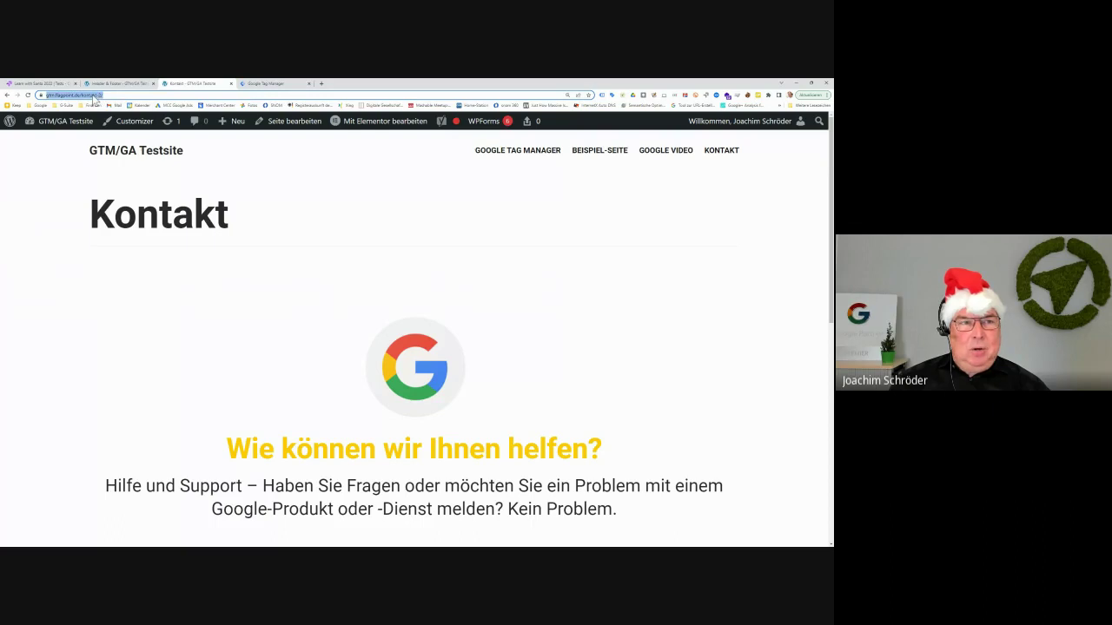
pyautogui.rightClick(119, 95)
pyautogui.click(111, 141)
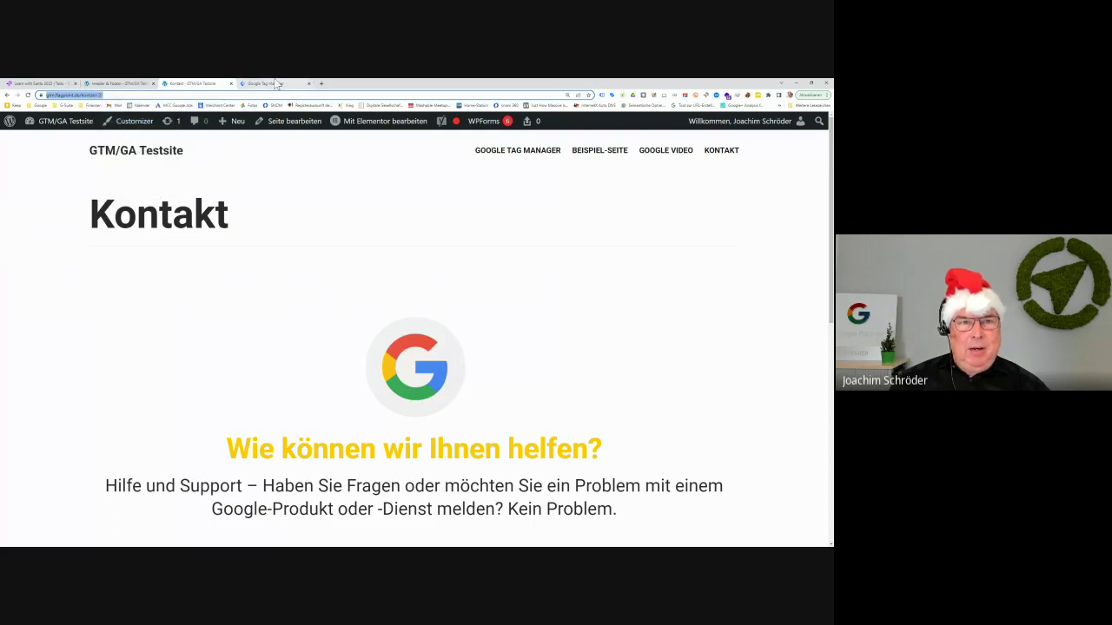
pyautogui.click(274, 84)
# Draft a new Page View trigger limited to Page URL matching the pasted kontakt-2 address
pyautogui.click(533, 304)
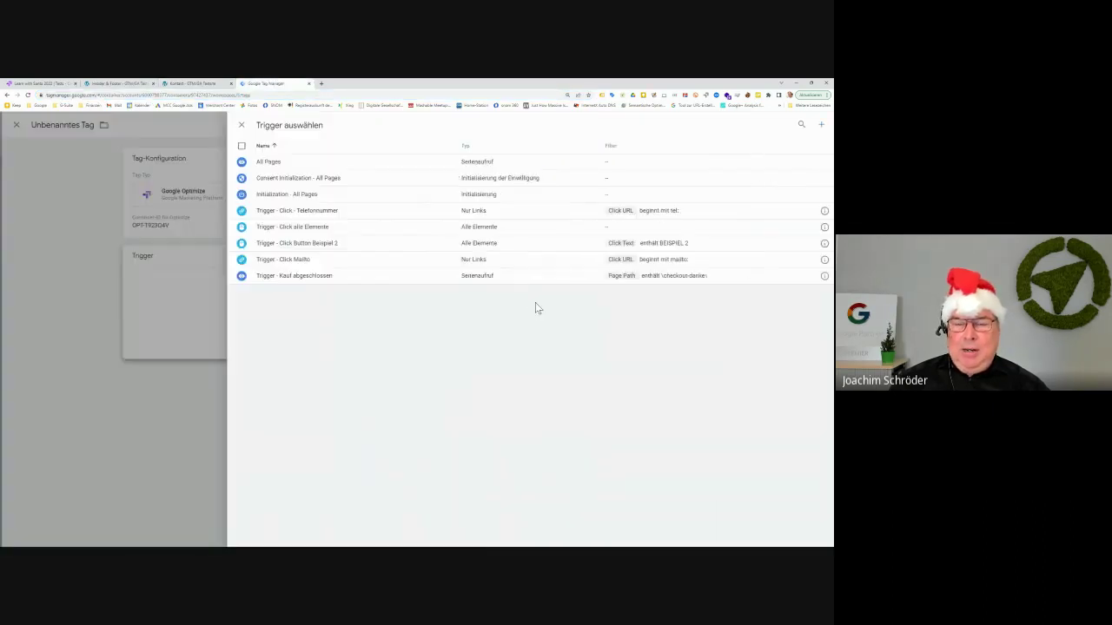
pyautogui.click(817, 128)
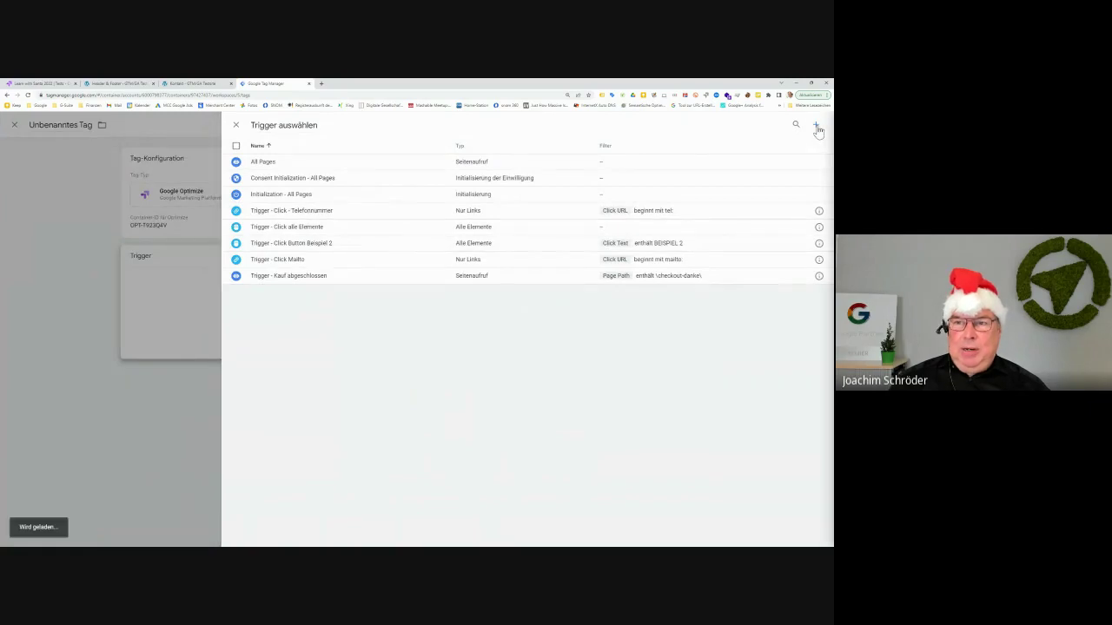
pyautogui.click(524, 202)
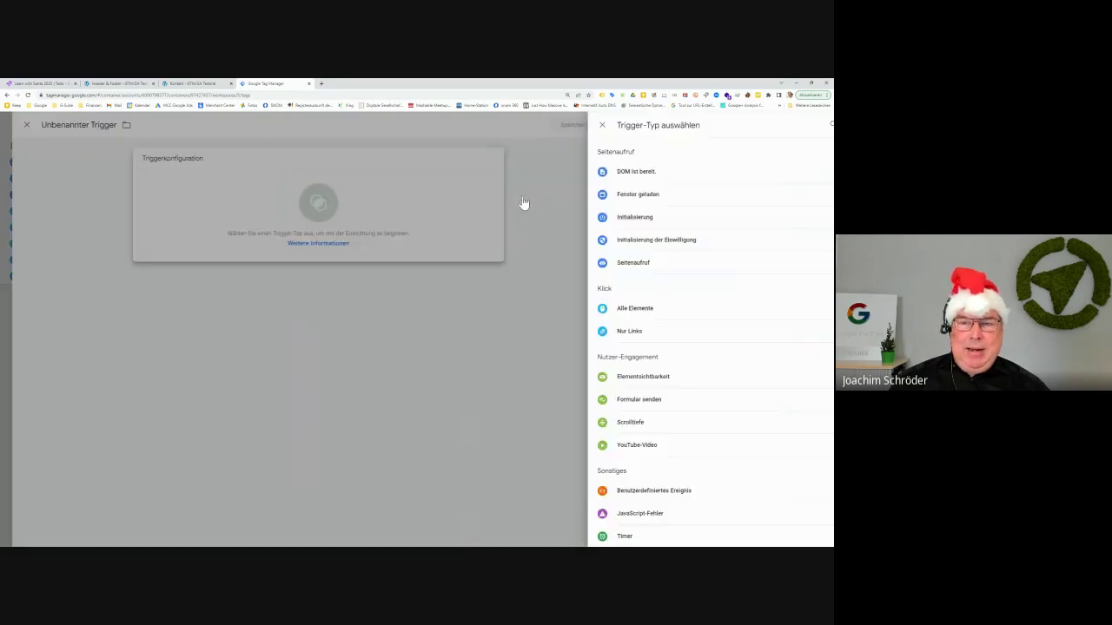
pyautogui.click(607, 265)
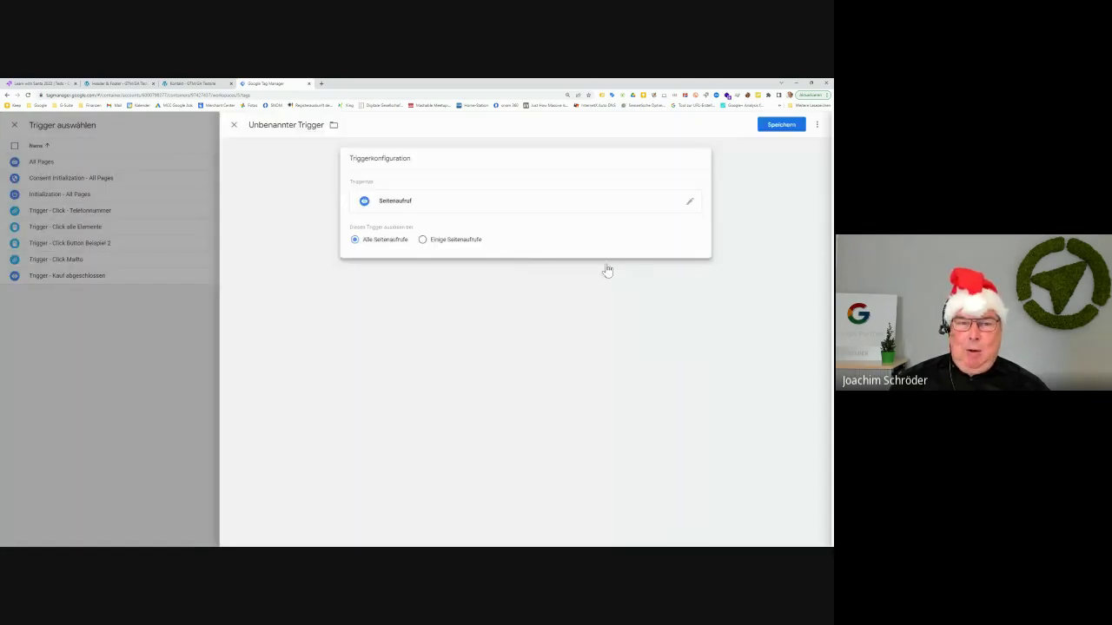
pyautogui.click(445, 240)
pyautogui.click(432, 276)
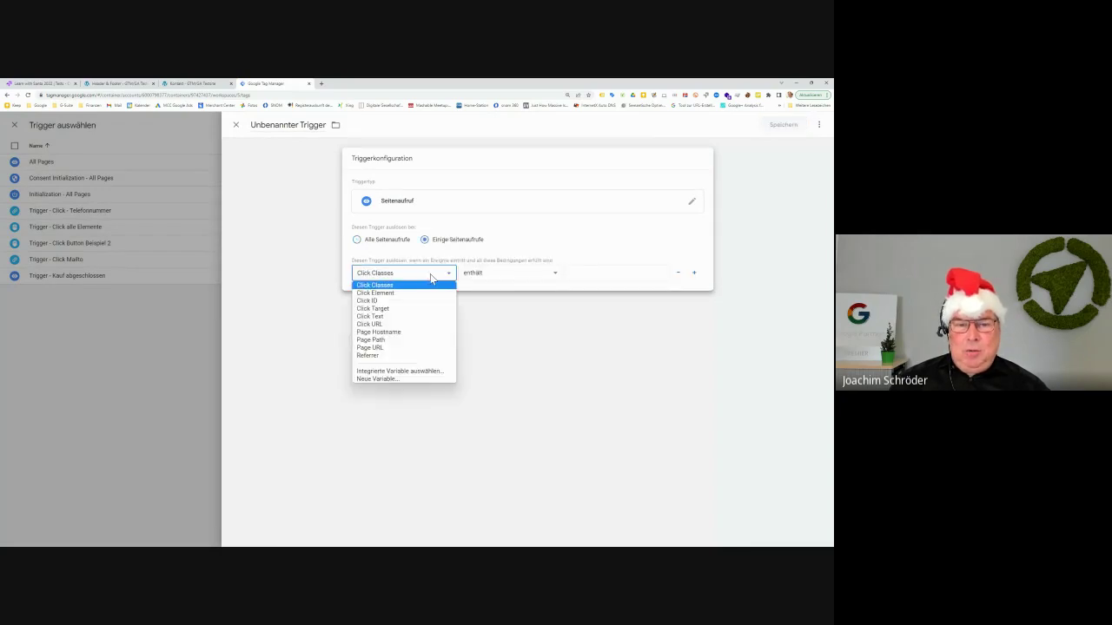
pyautogui.click(397, 347)
pyautogui.click(606, 274)
pyautogui.rightClick(607, 276)
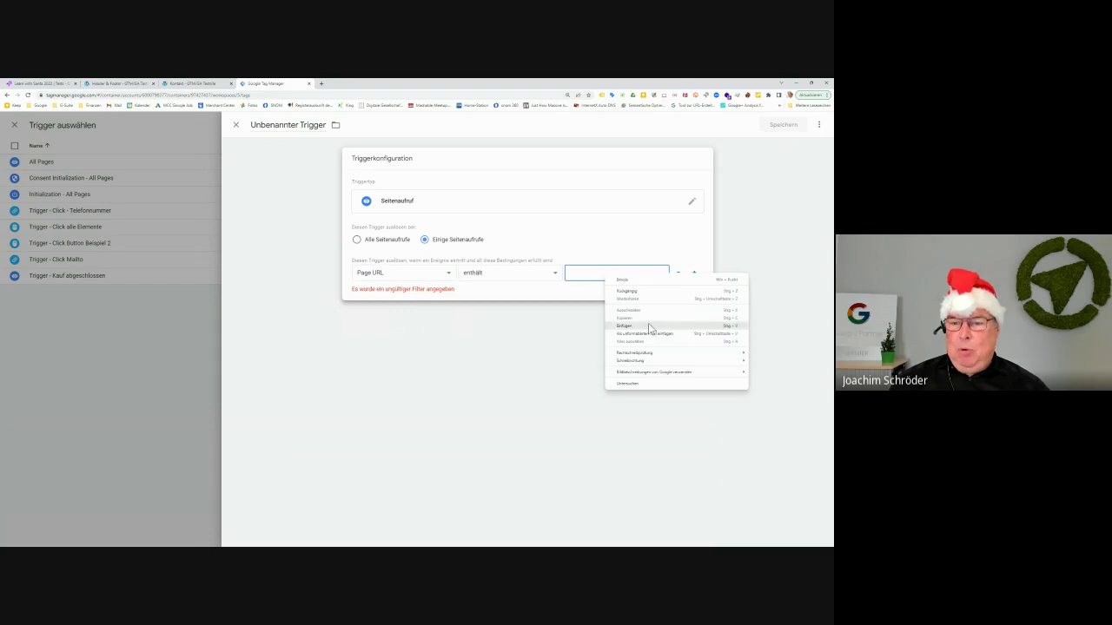
pyautogui.click(648, 323)
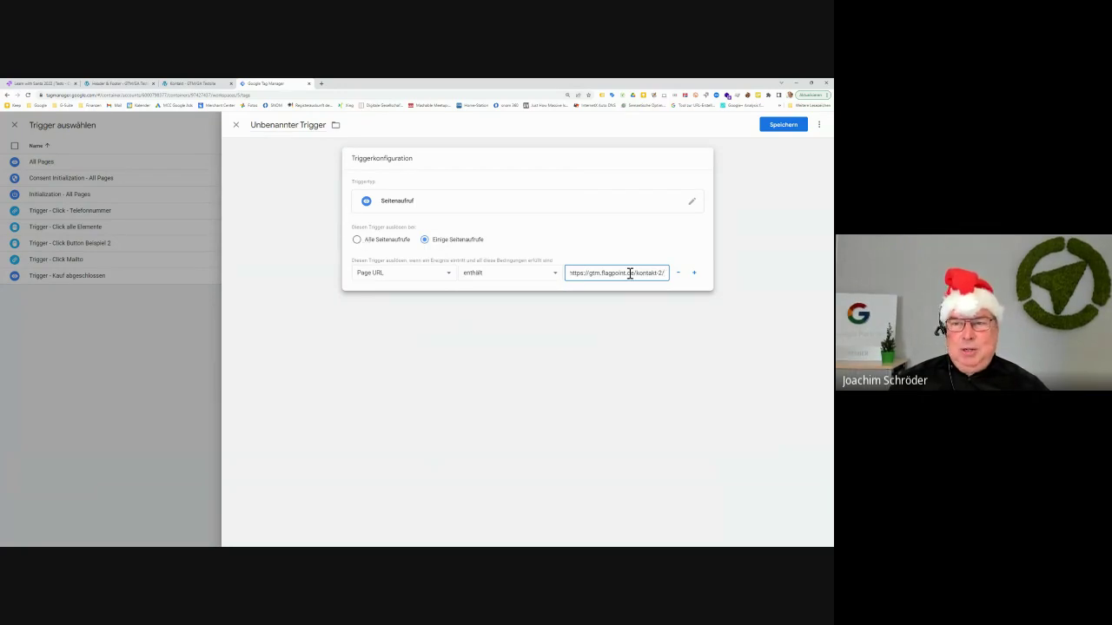
# Discard the draft trigger and have the tag fire on the existing All Pages trigger
pyautogui.click(680, 273)
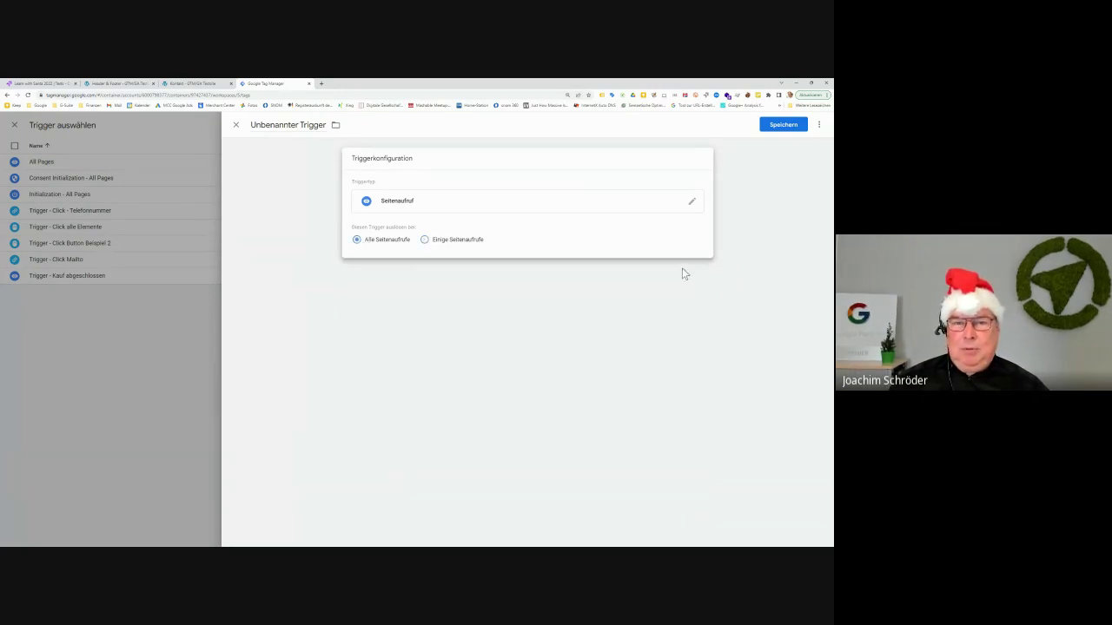
pyautogui.click(236, 127)
pyautogui.click(575, 214)
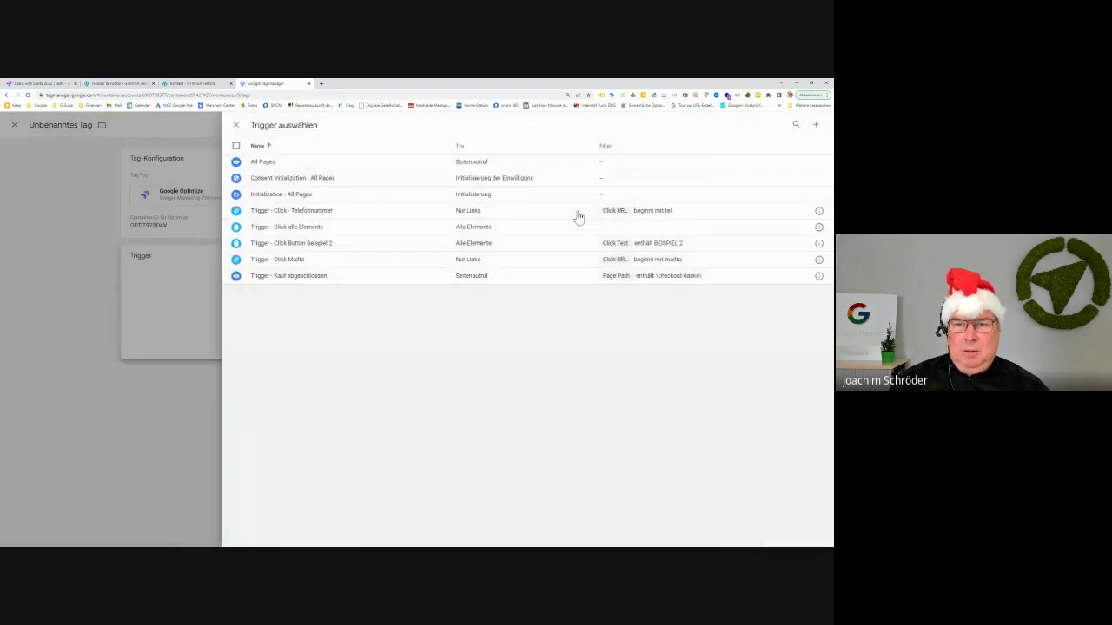
pyautogui.click(333, 163)
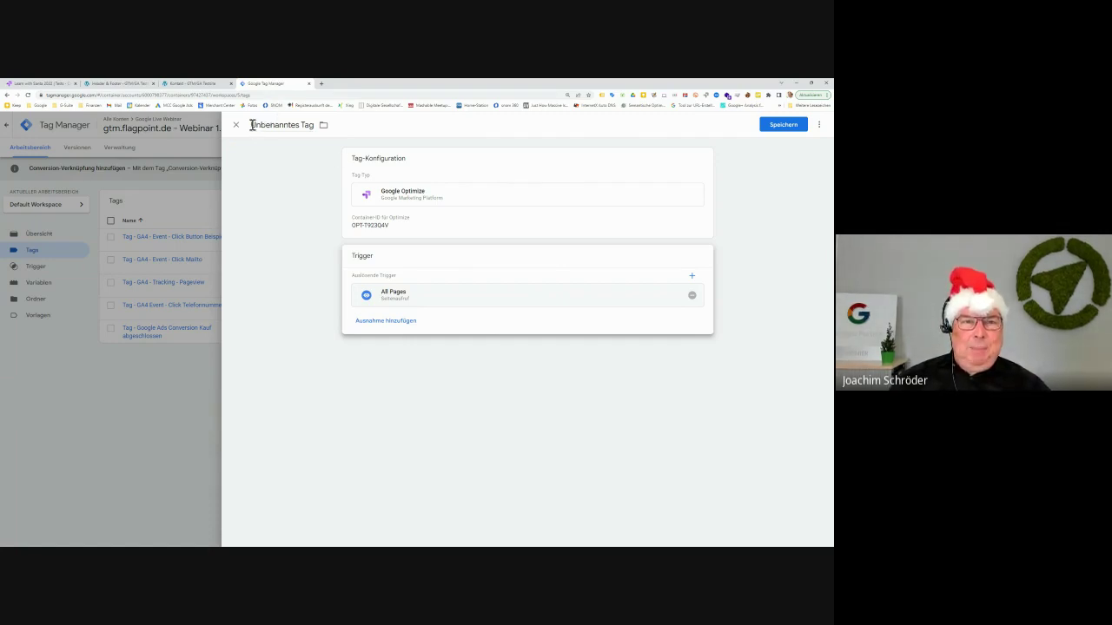
# Rename the 'Unbenanntes Tag' title to 'Optimize - All Pages'
pyautogui.moveTo(252, 125); pyautogui.dragTo(315, 124)
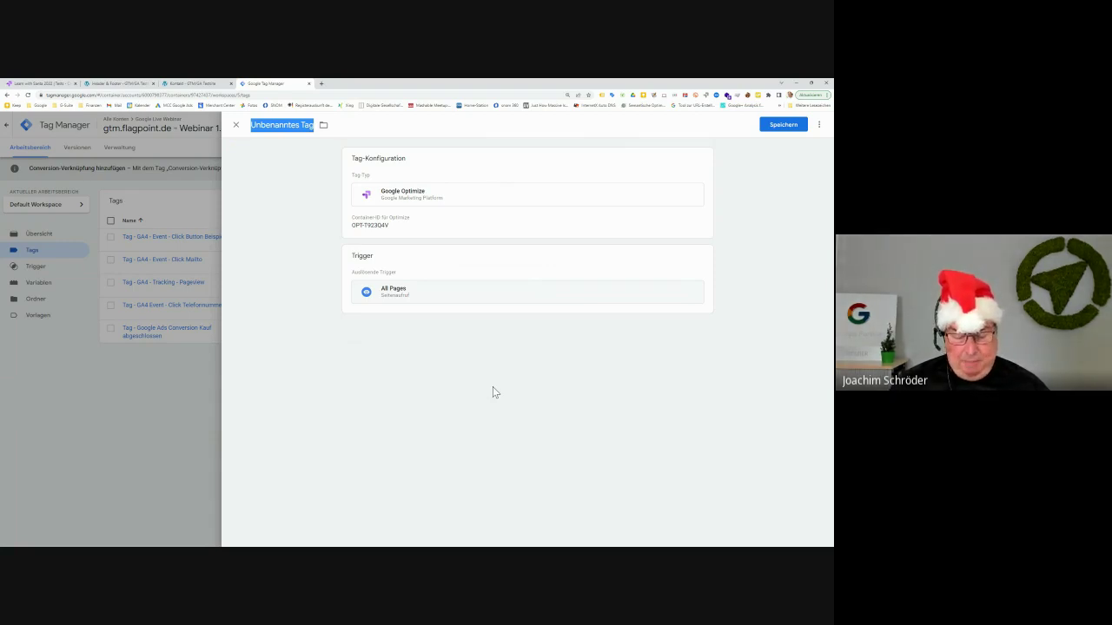
pyautogui.write('Opt')
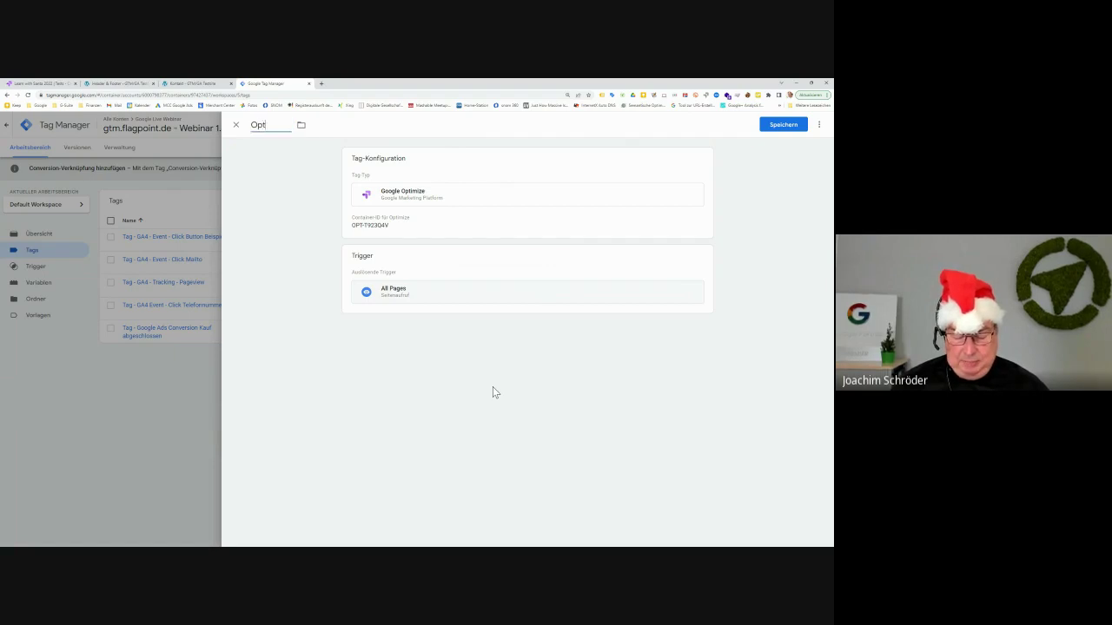
pyautogui.write('imize')
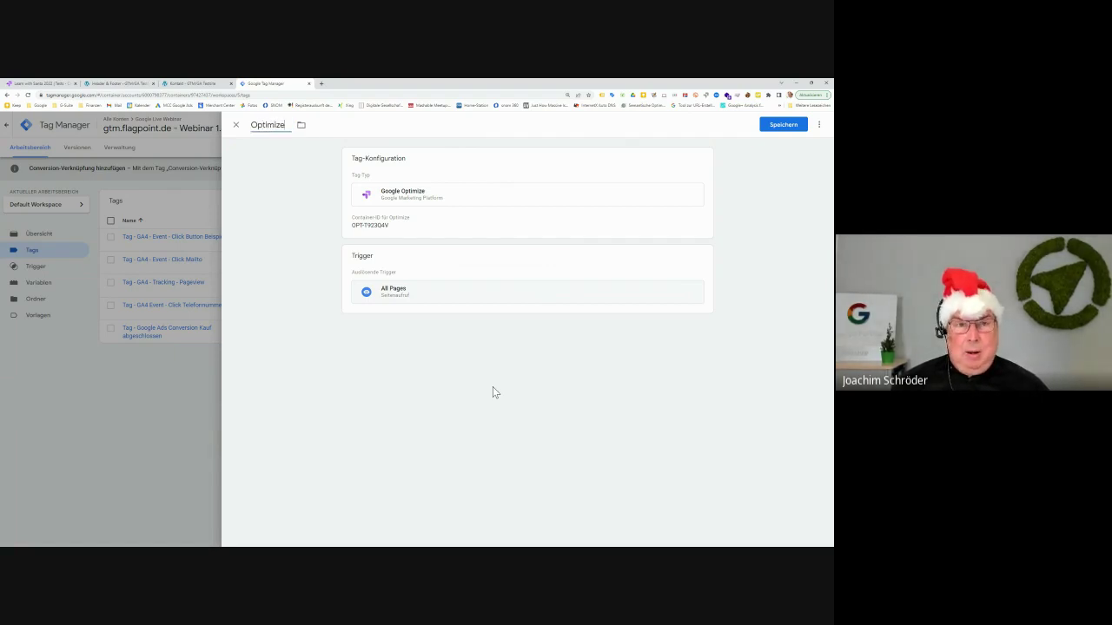
pyautogui.write(' -')
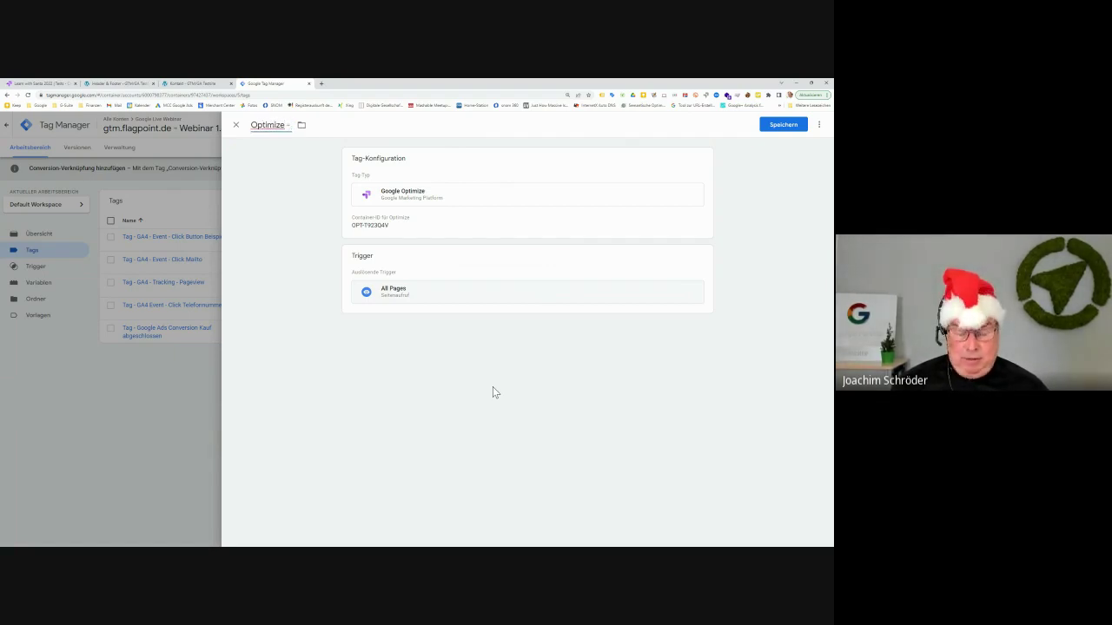
pyautogui.write(' All Pages')
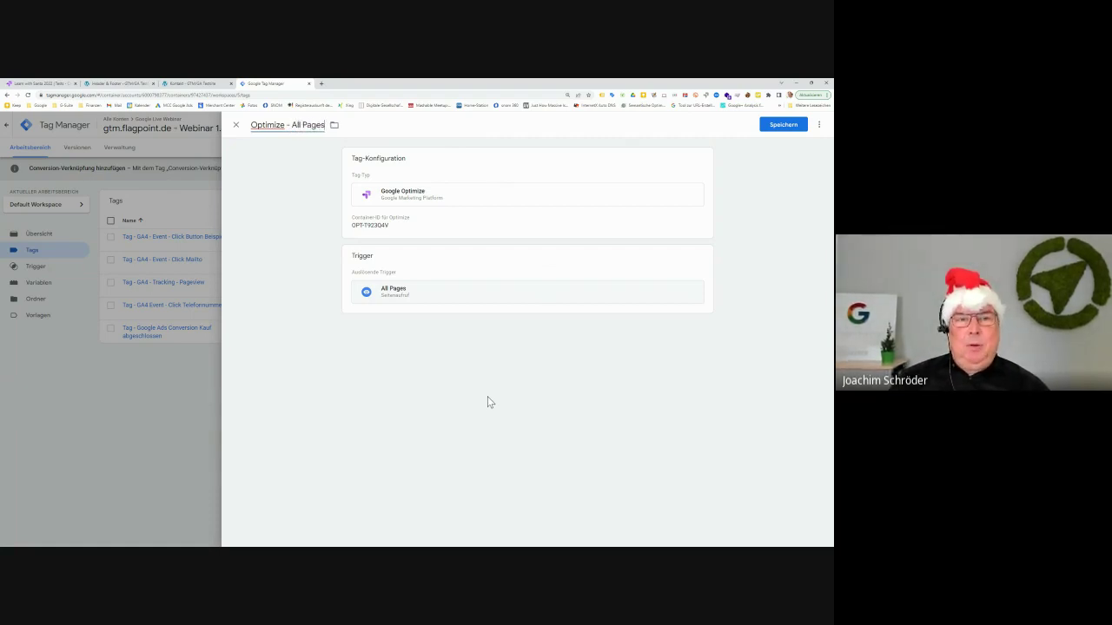
# Save the Optimize - All Pages tag and connect a Tag Assistant preview session to the test site
pyautogui.click(785, 126)
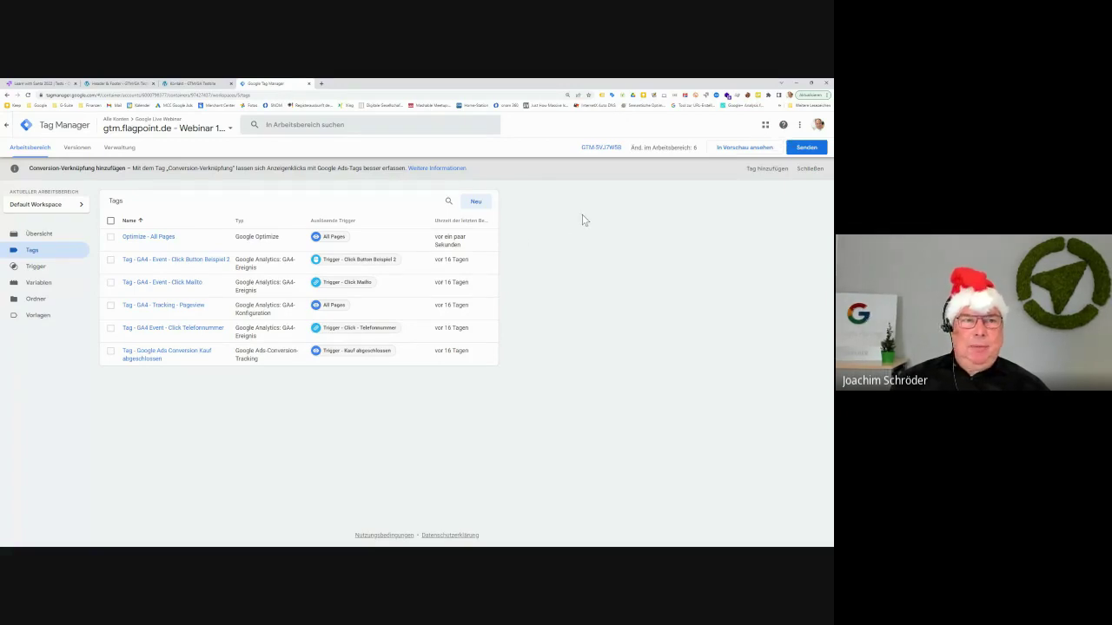
pyautogui.click(737, 150)
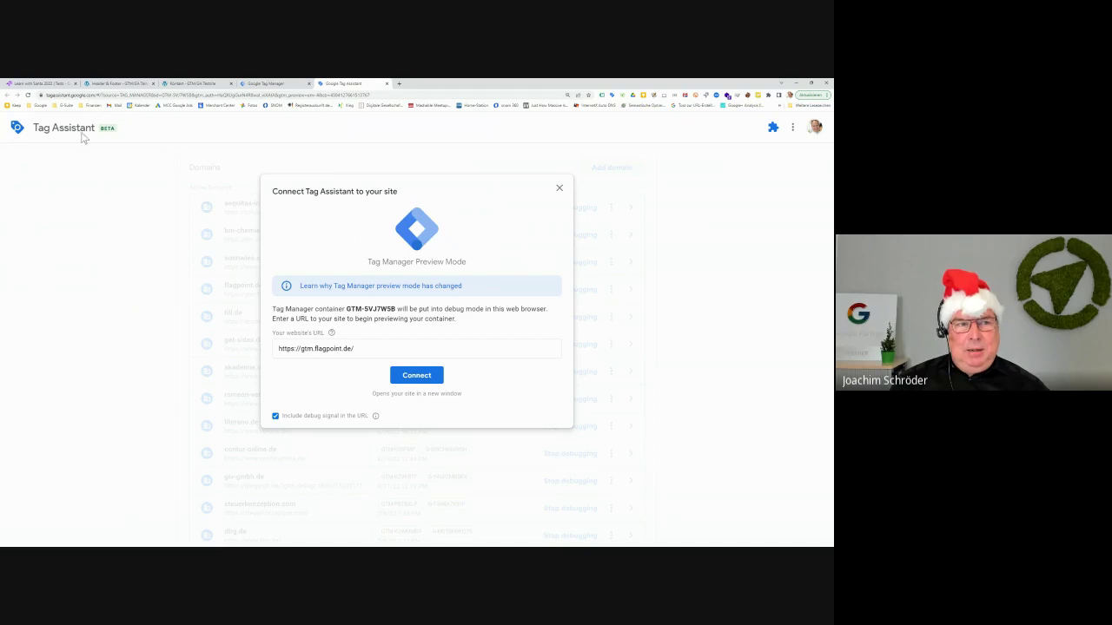
pyautogui.click(411, 377)
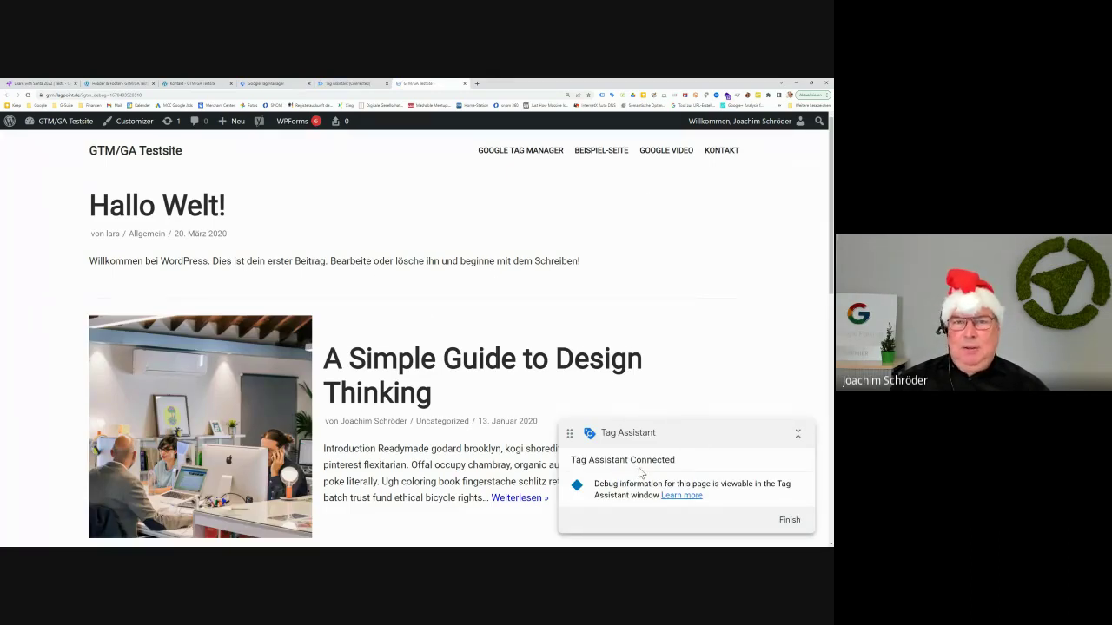
pyautogui.click(347, 83)
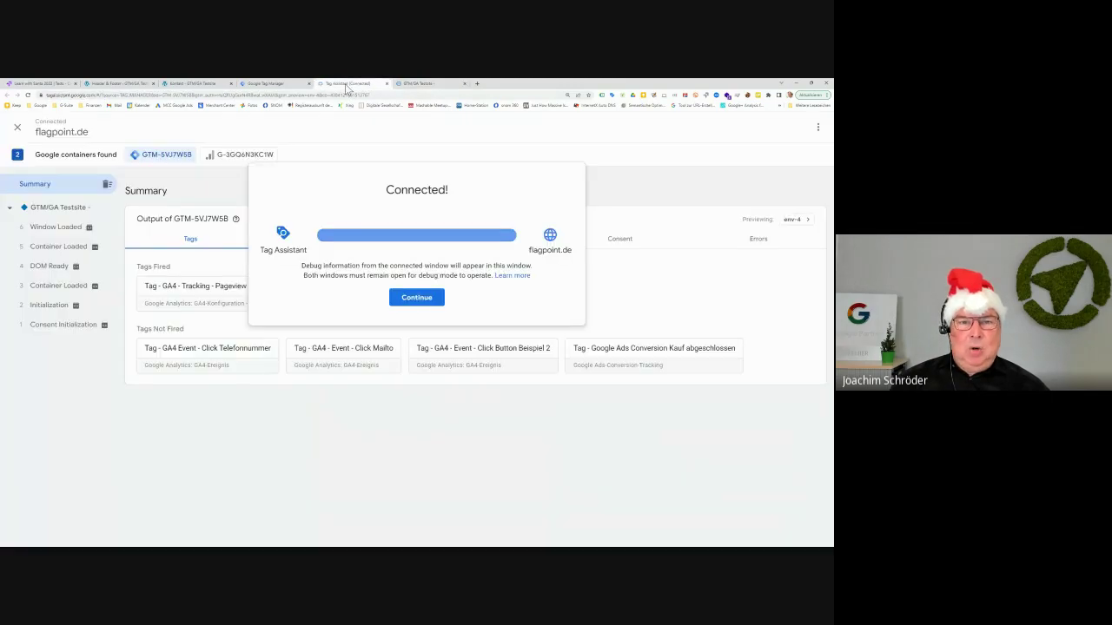
# Browse the test site's Google Tag Manager and Kontakt pages, then view the Optimize - All Pages tag details
pyautogui.click(416, 297)
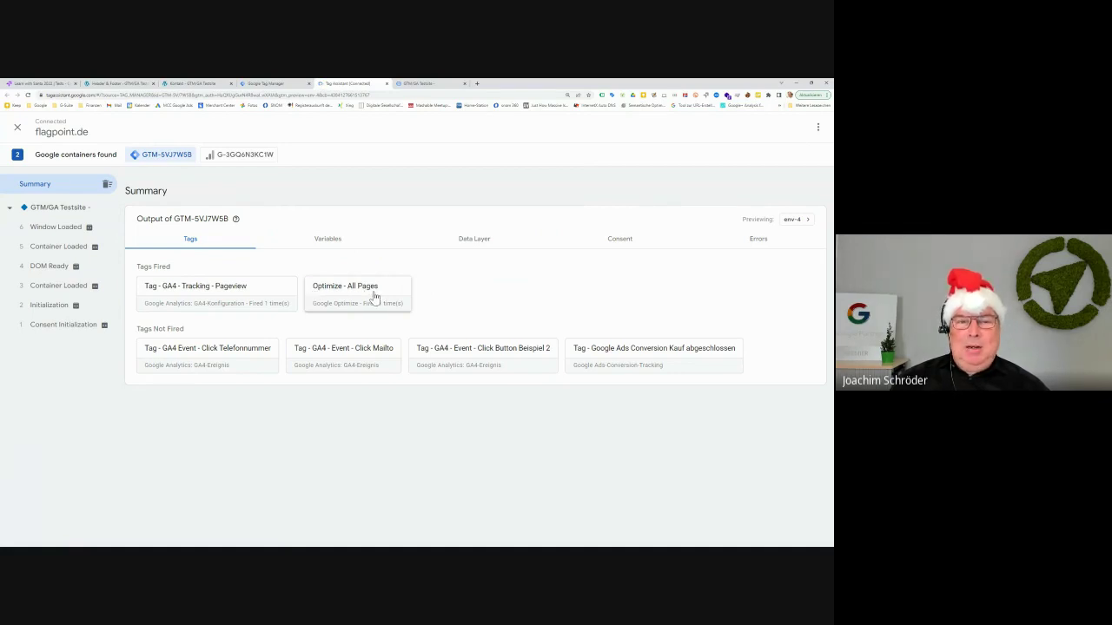
pyautogui.click(425, 84)
pyautogui.click(521, 150)
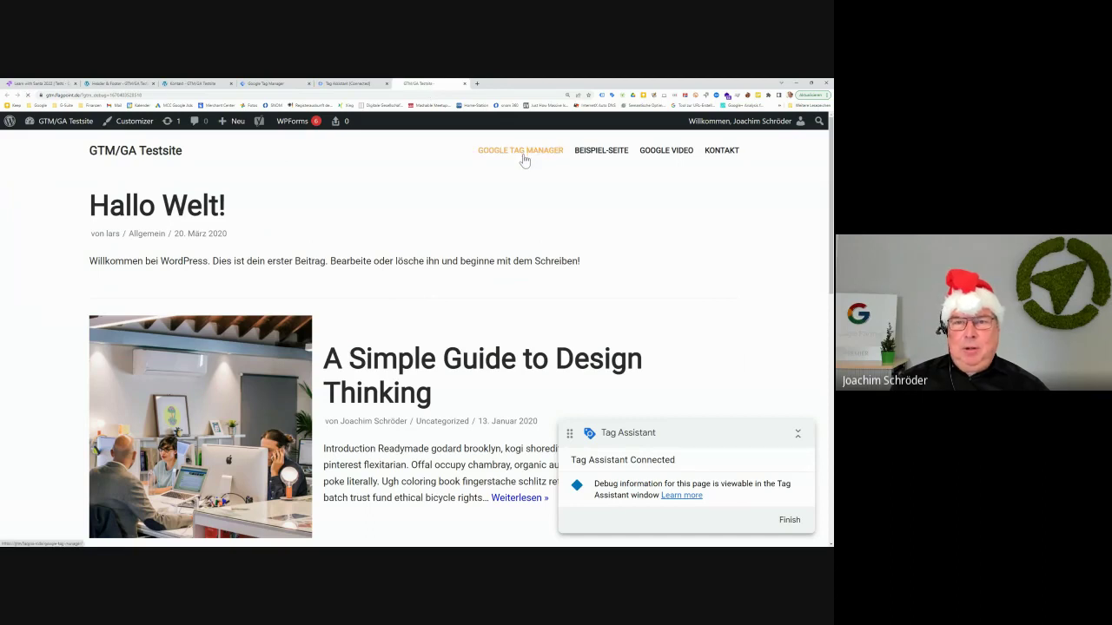
pyautogui.click(338, 85)
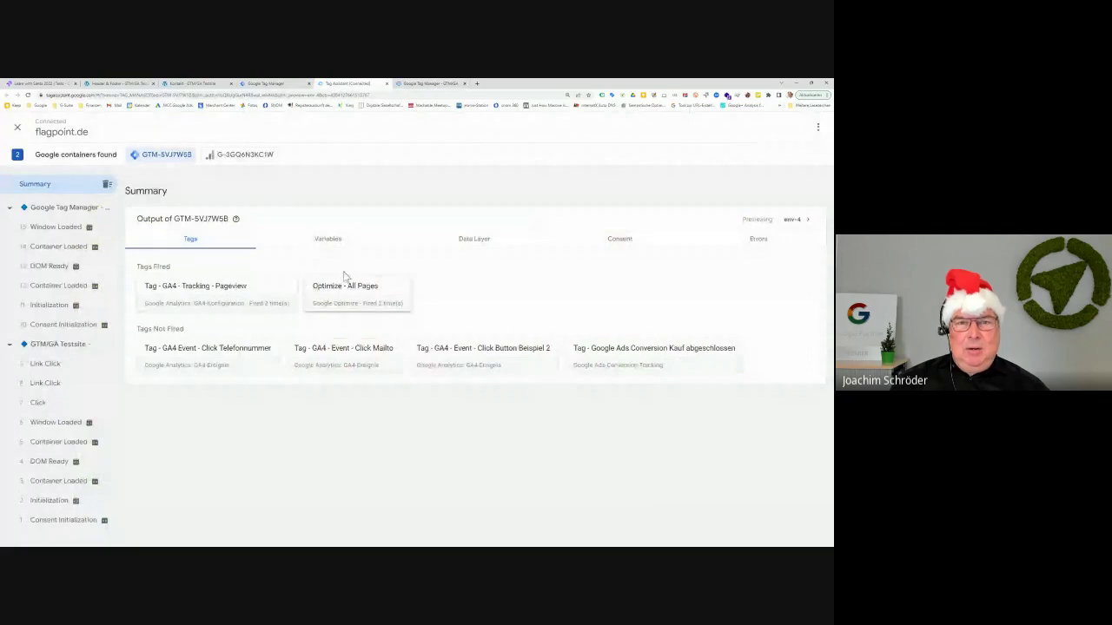
pyautogui.click(423, 84)
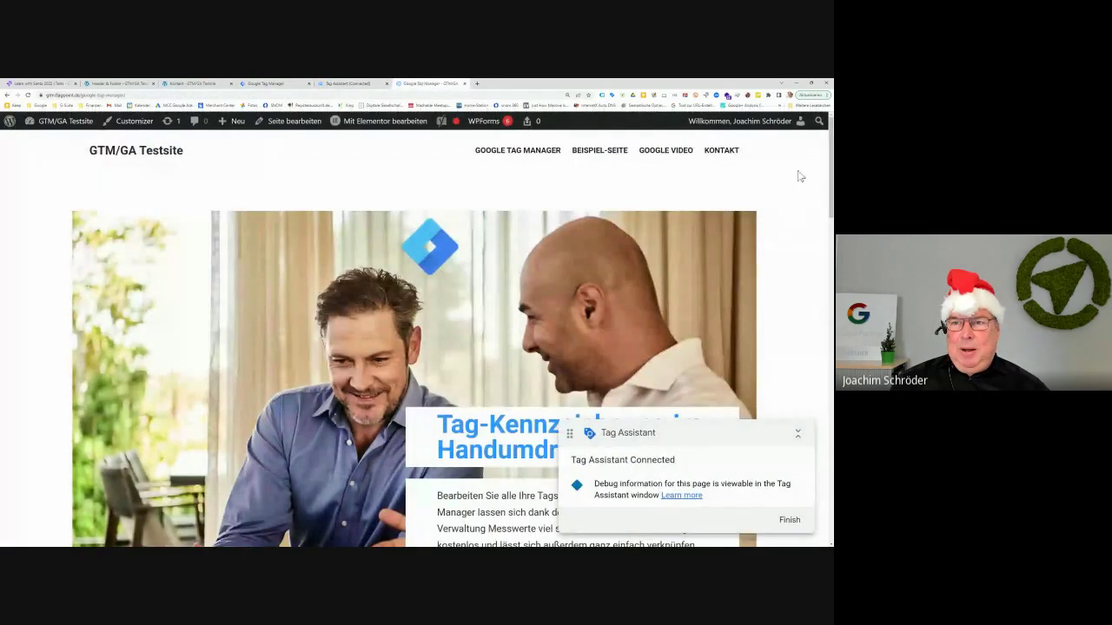
pyautogui.click(730, 160)
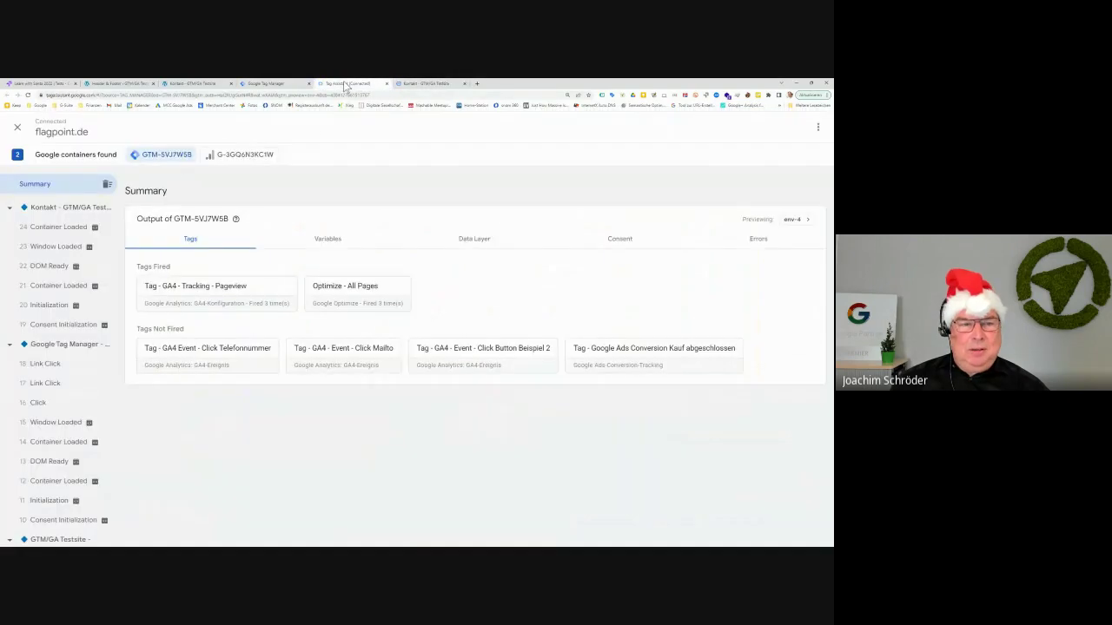
pyautogui.click(346, 85)
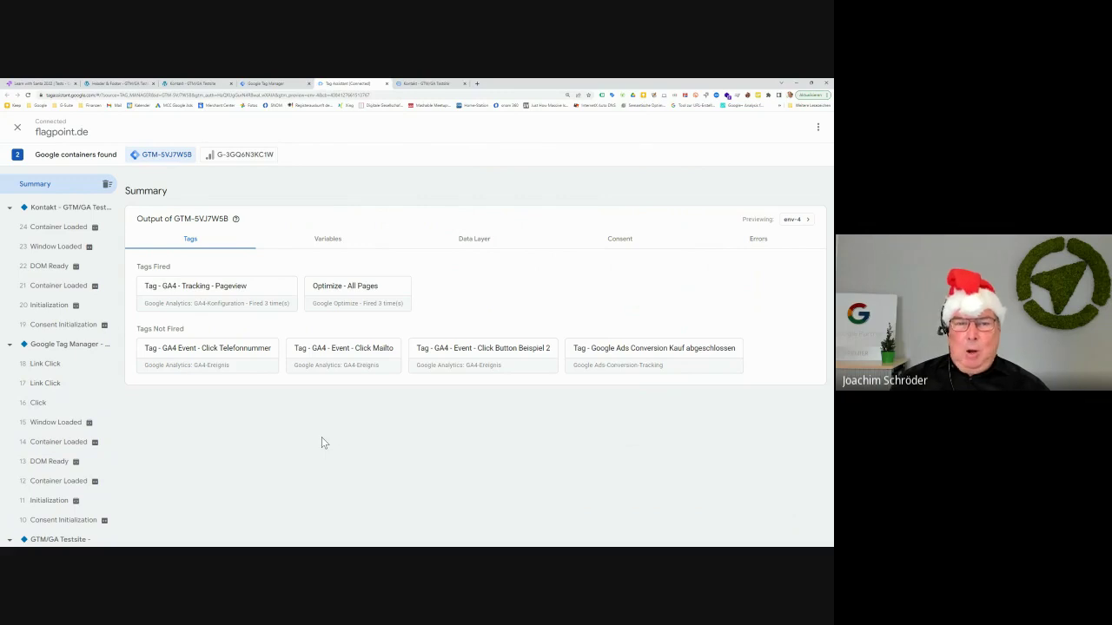
pyautogui.click(375, 305)
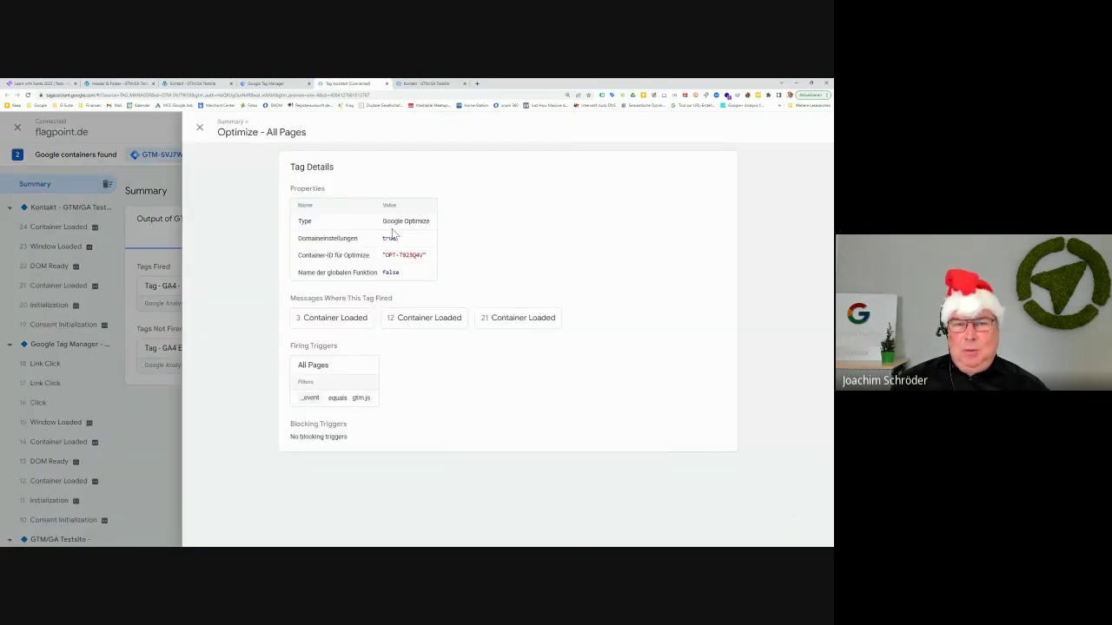
# Verify the tag's container ID OPT-T923Q4V matches Optimize's container settings, then close the tag details
pyautogui.moveTo(387, 255); pyautogui.dragTo(427, 255)
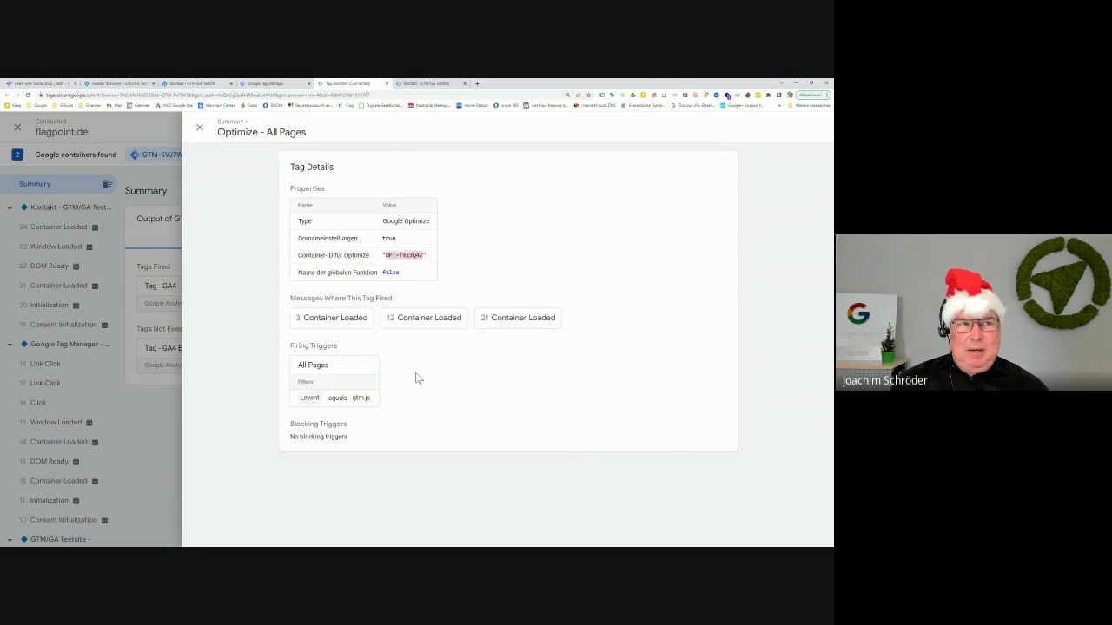
pyautogui.click(46, 87)
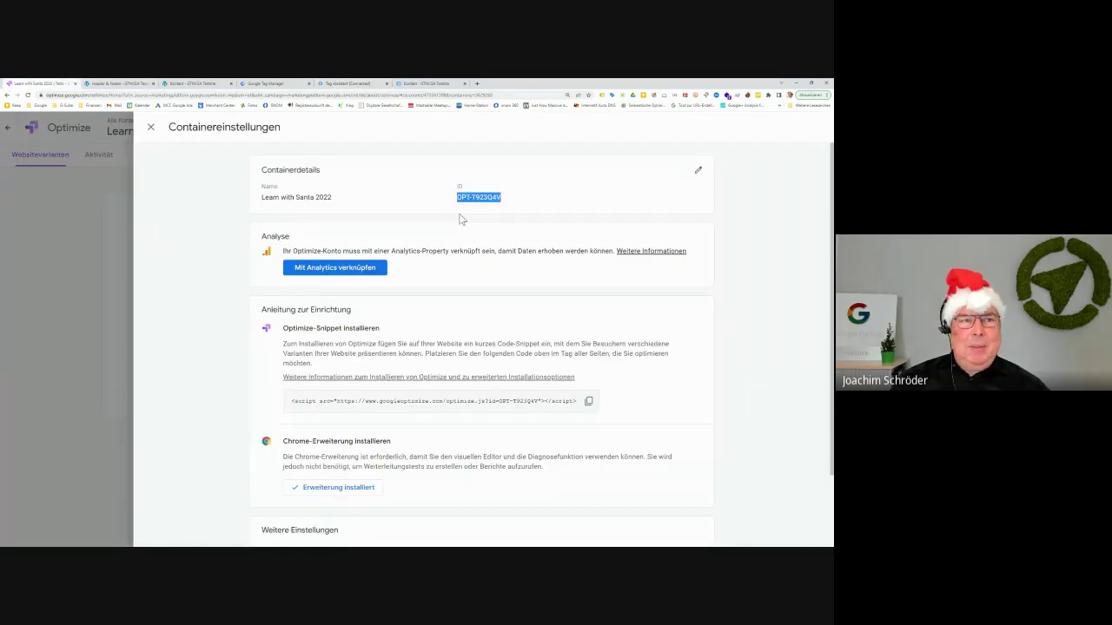
pyautogui.click(426, 84)
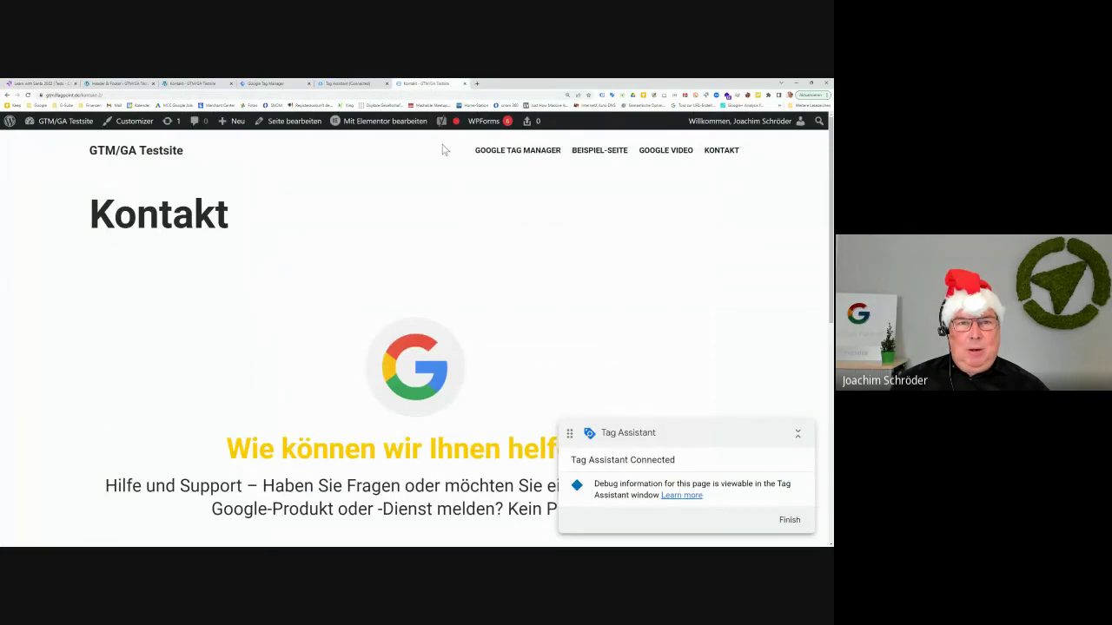
pyautogui.click(346, 84)
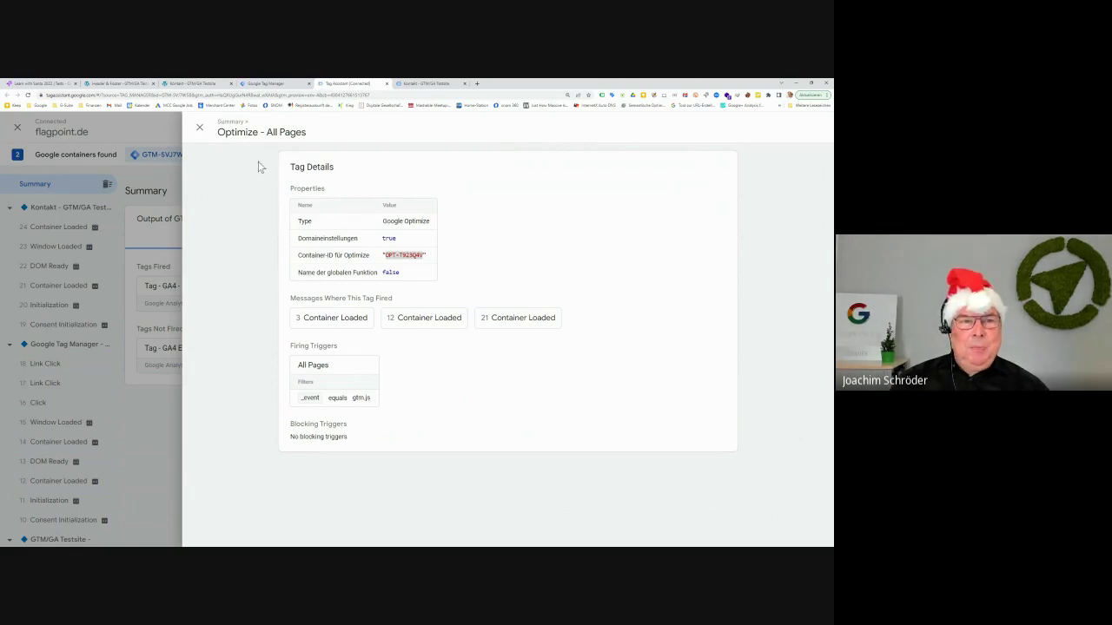
pyautogui.click(199, 129)
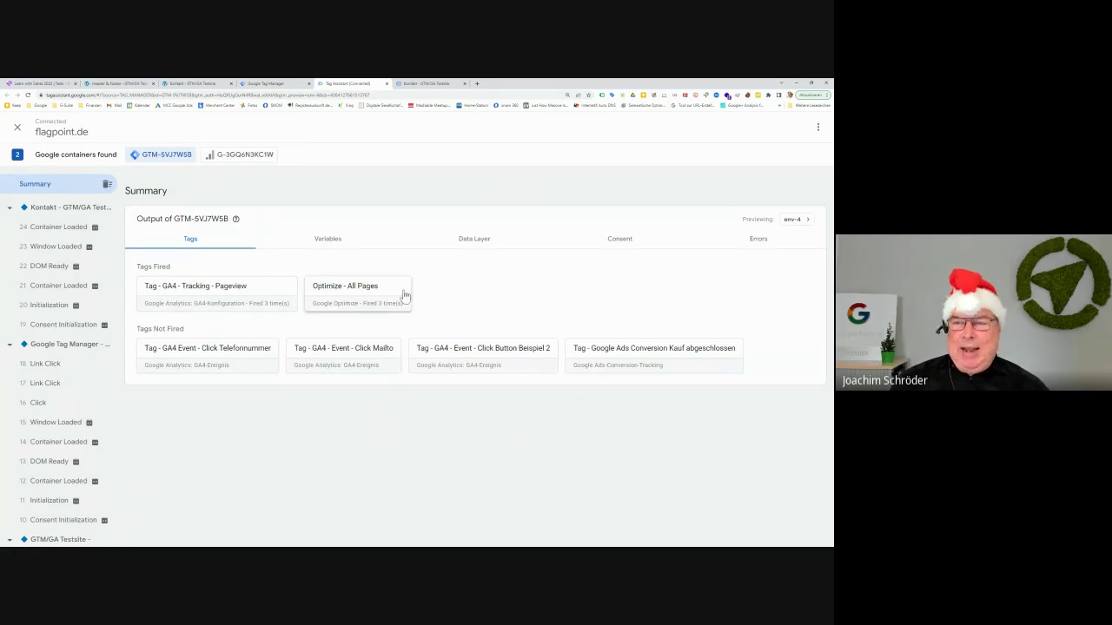
# Publish the GTM workspace changes as a version named 'Optimize', then return to the Kontakt page
pyautogui.click(257, 84)
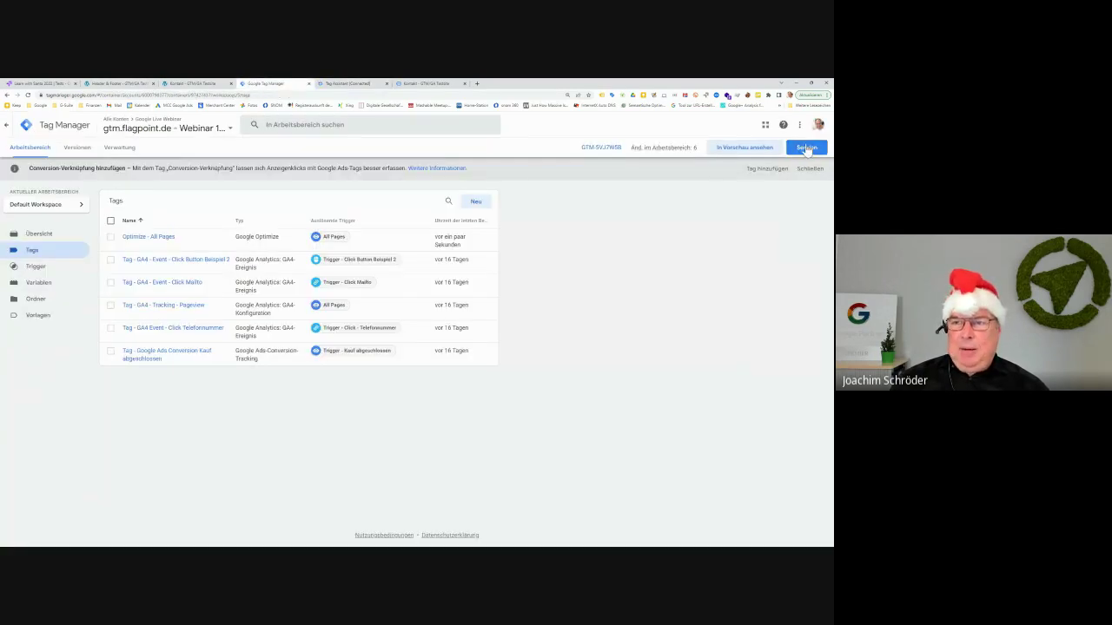
pyautogui.click(806, 148)
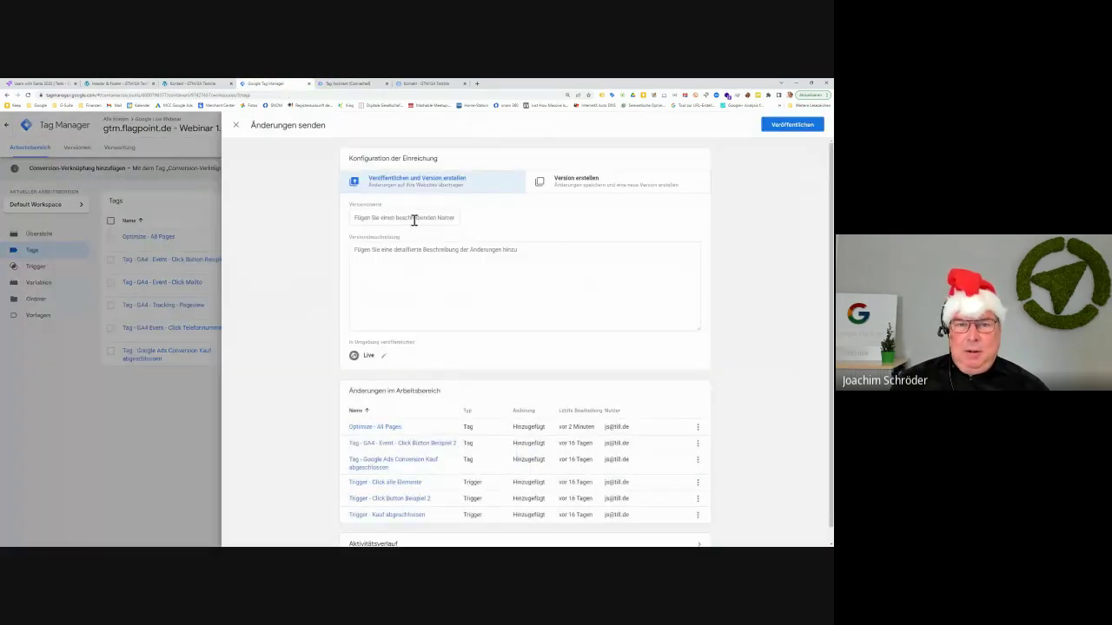
pyautogui.click(417, 217)
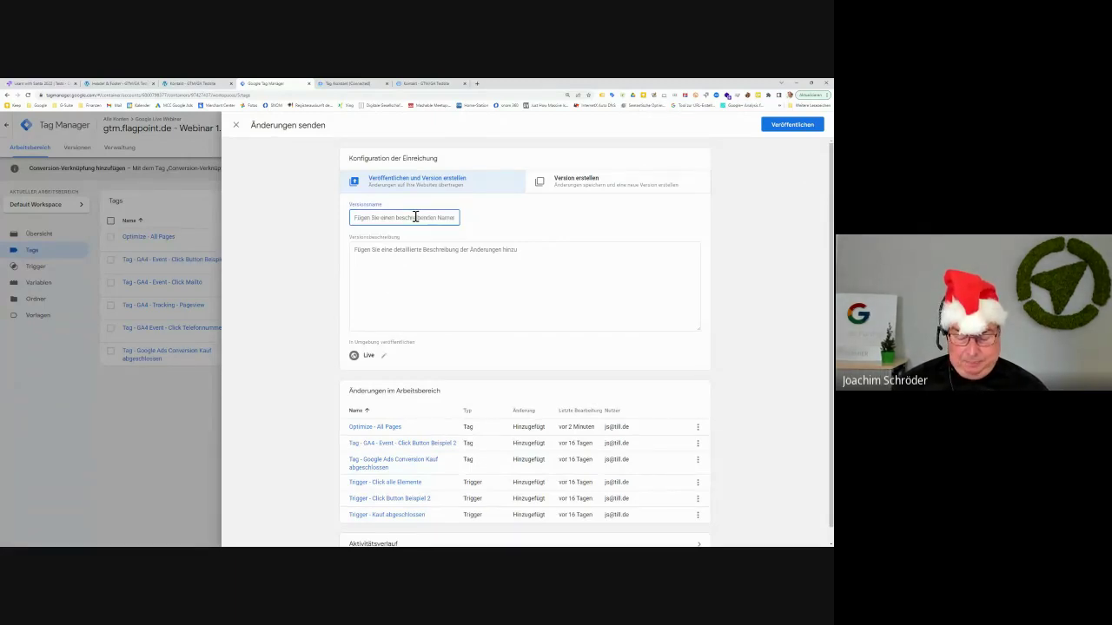
pyautogui.write('Optimize')
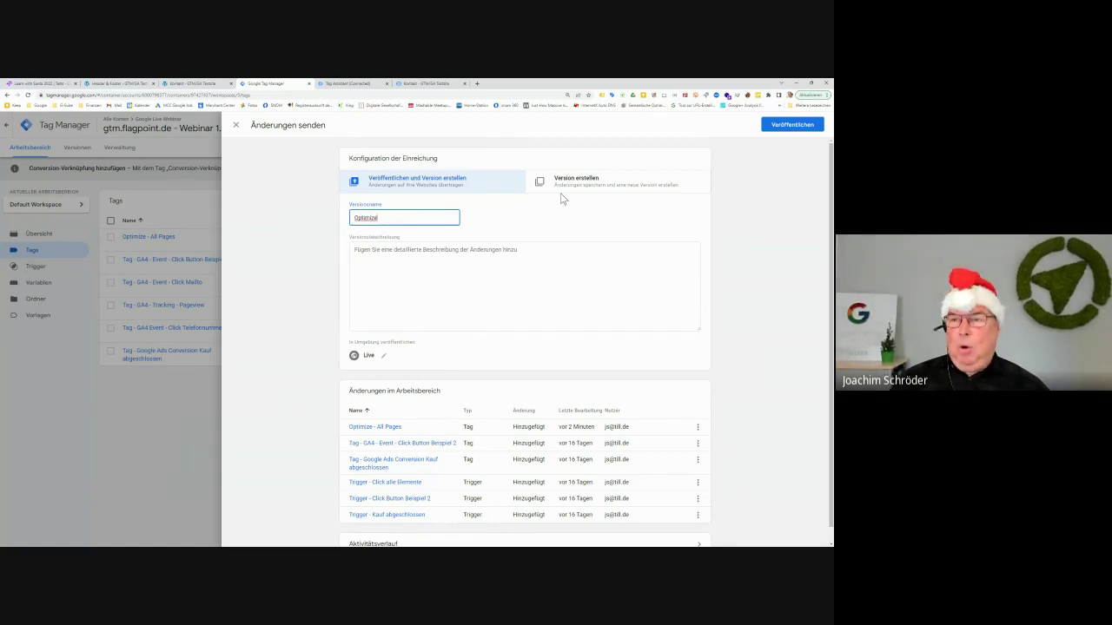
pyautogui.click(804, 125)
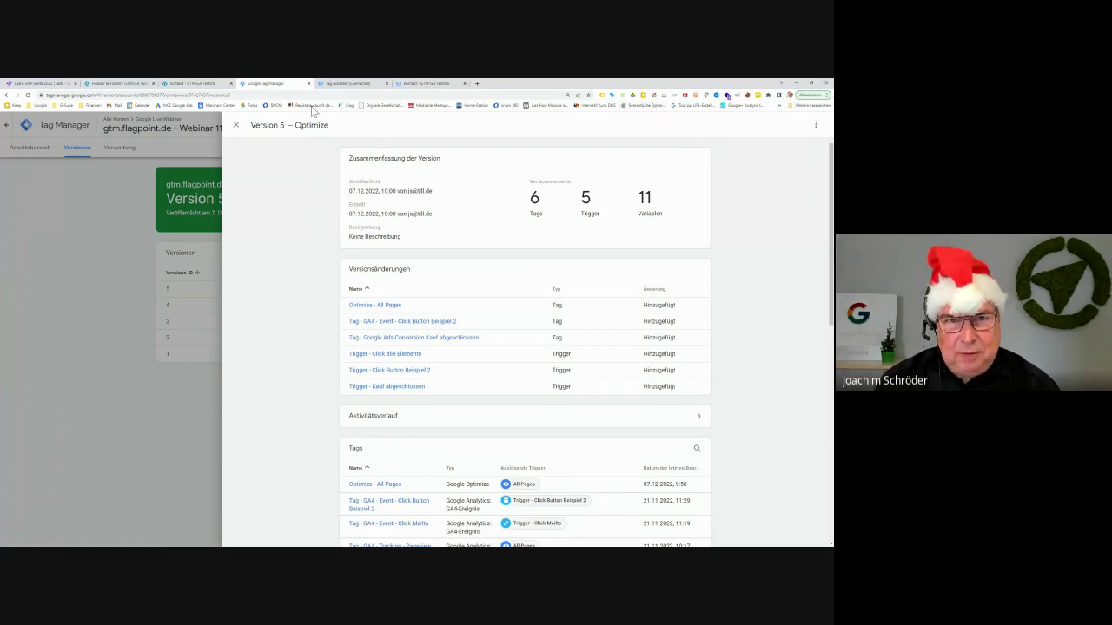
pyautogui.click(432, 84)
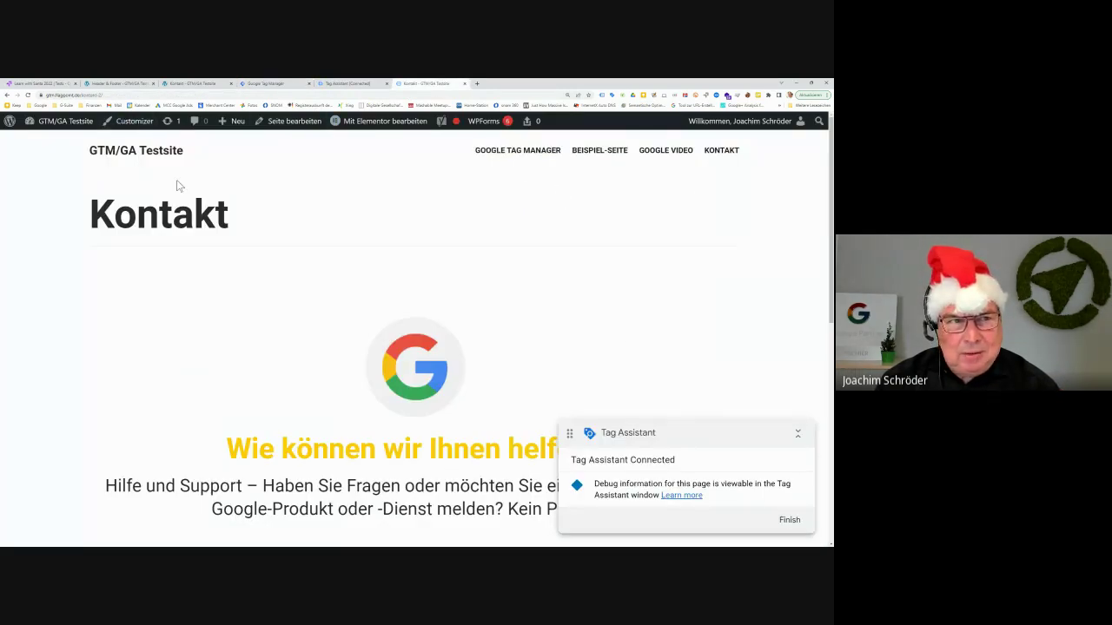
# Load the GTM/GA Testsite home page, then go back to the Optimize container settings
pyautogui.click(157, 160)
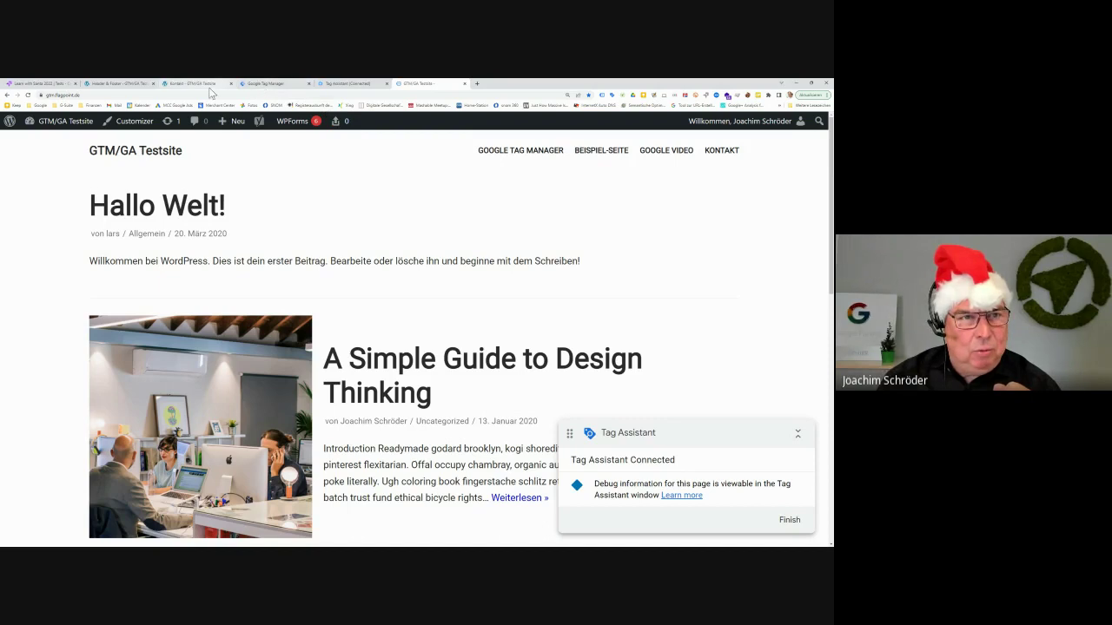
pyautogui.click(39, 84)
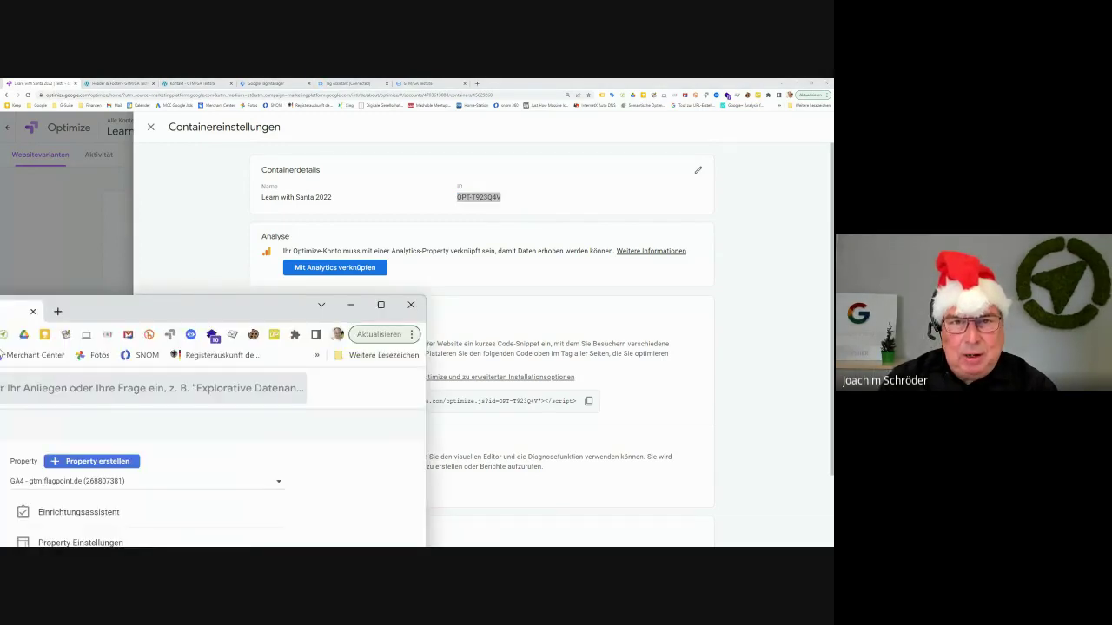
# Maximize and zoom the Analytics window, keep the GA4 - gtm.flagpoint.de property, and open Berichte
pyautogui.moveTo(10, 392); pyautogui.dragTo(564, 142)
pyautogui.doubleClick(429, 90)
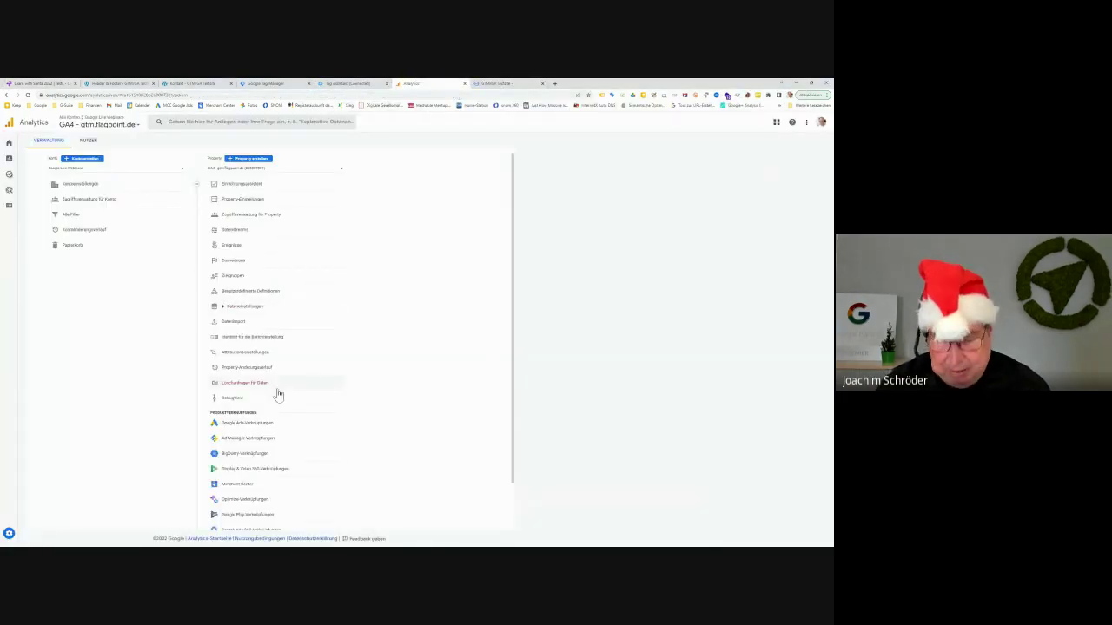
pyautogui.hotkey('ctrl', '+')
pyautogui.hotkey('ctrl', '+')
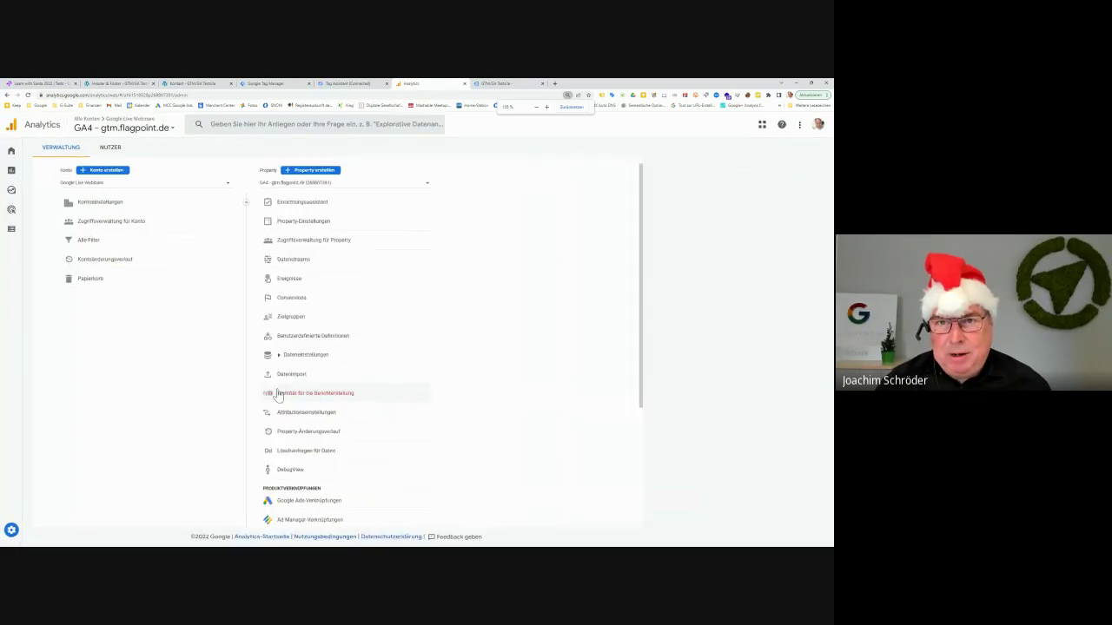
pyautogui.hotkey('ctrl', '+')
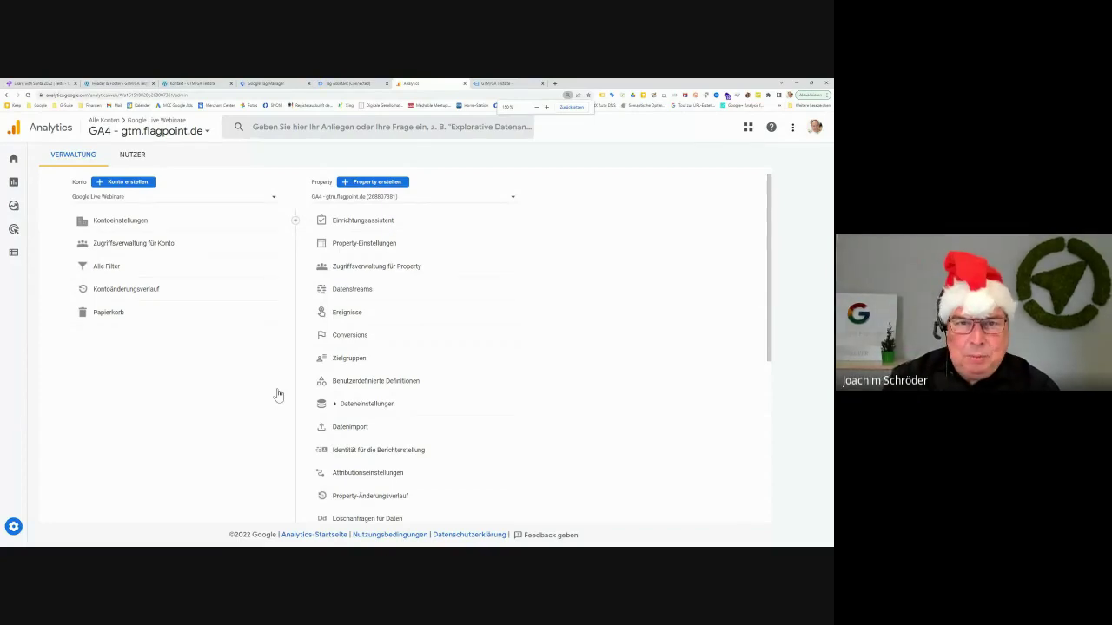
pyautogui.click(498, 205)
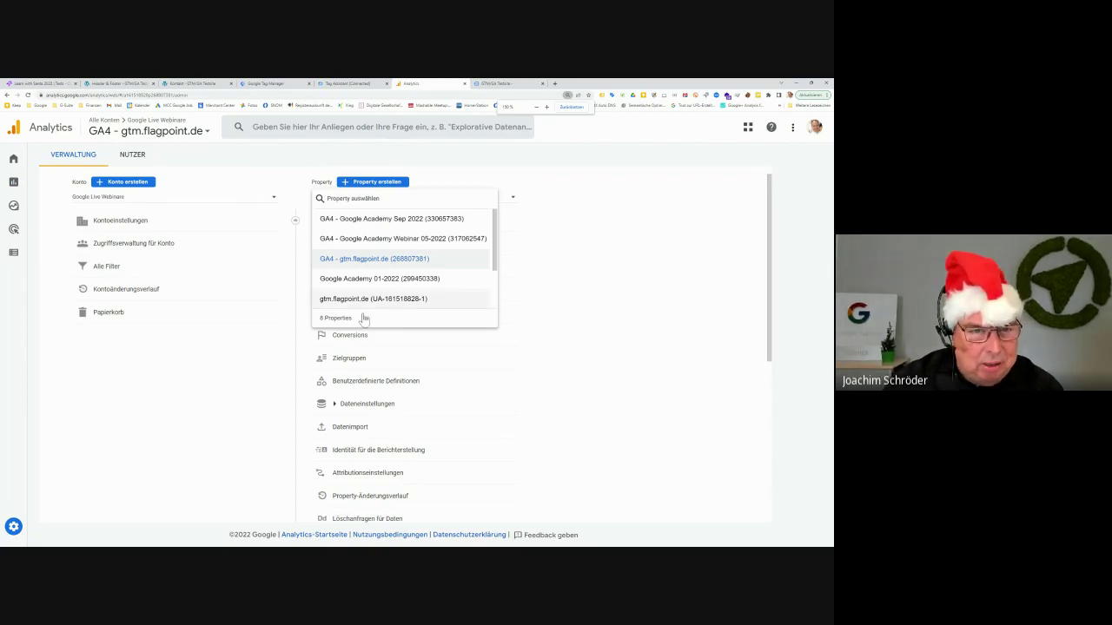
pyautogui.click(252, 382)
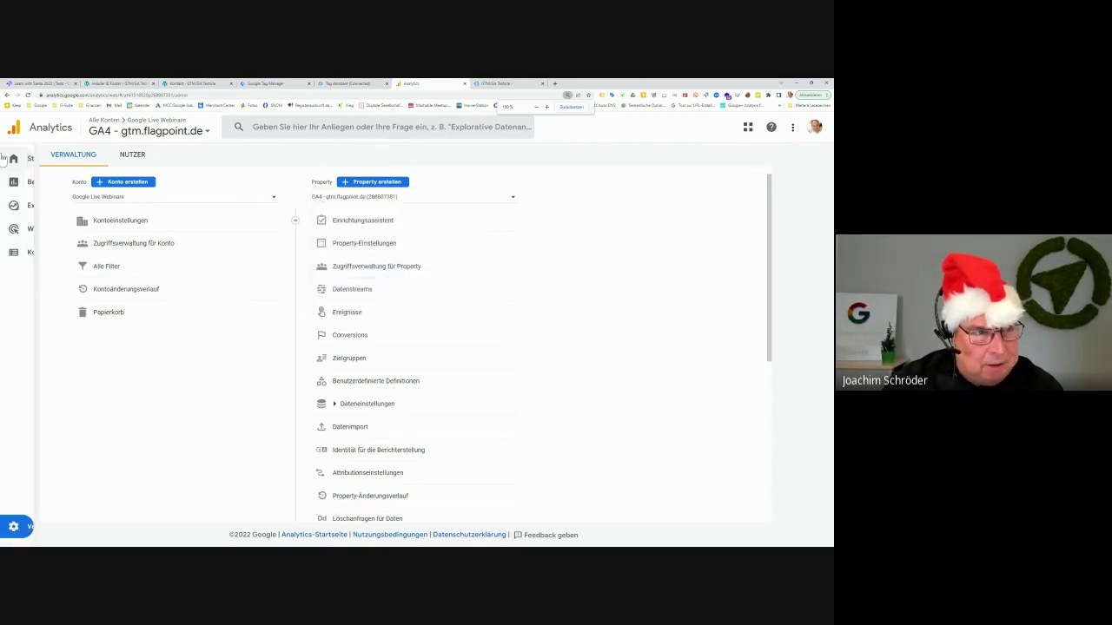
pyautogui.click(19, 182)
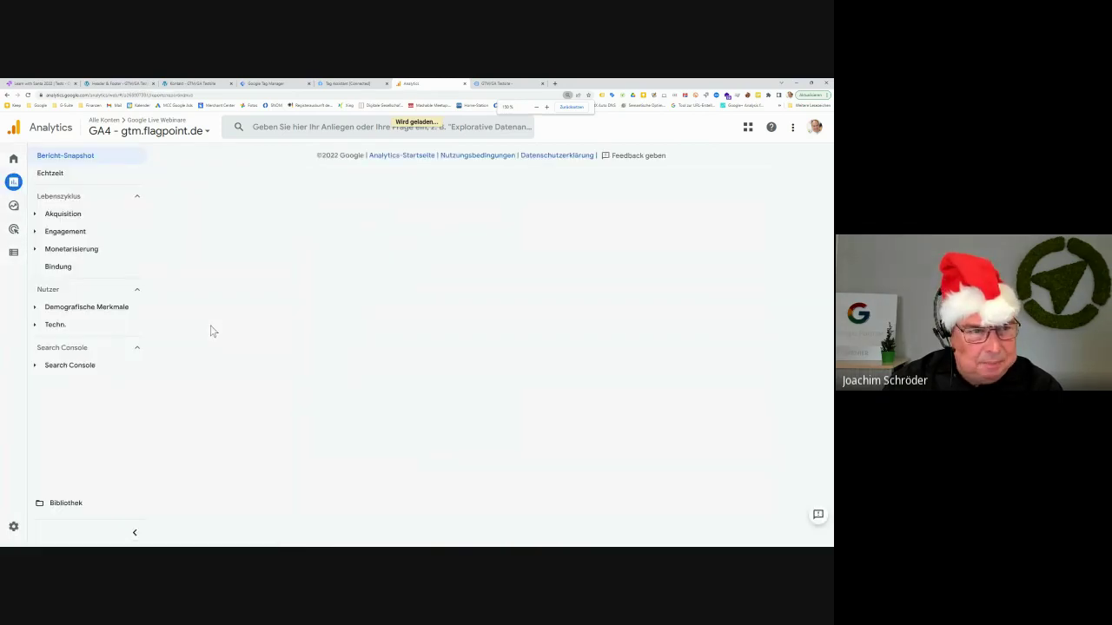
# Review the Echtzeit overview: 1 user in Braunschweig and 8 page_view events
pyautogui.click(54, 175)
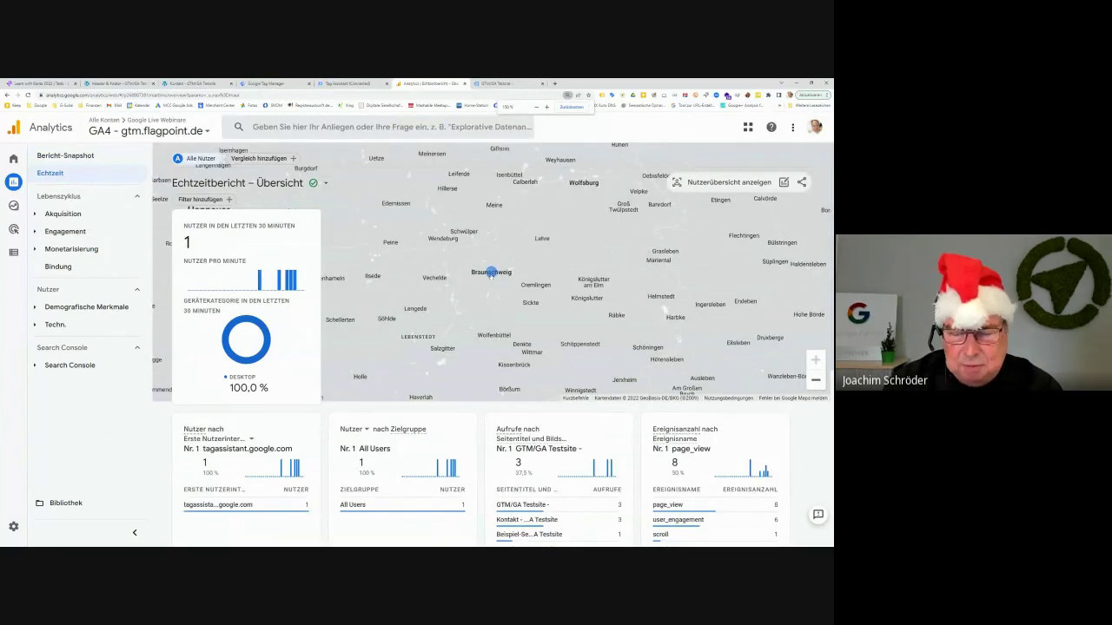
pyautogui.moveTo(490, 283)
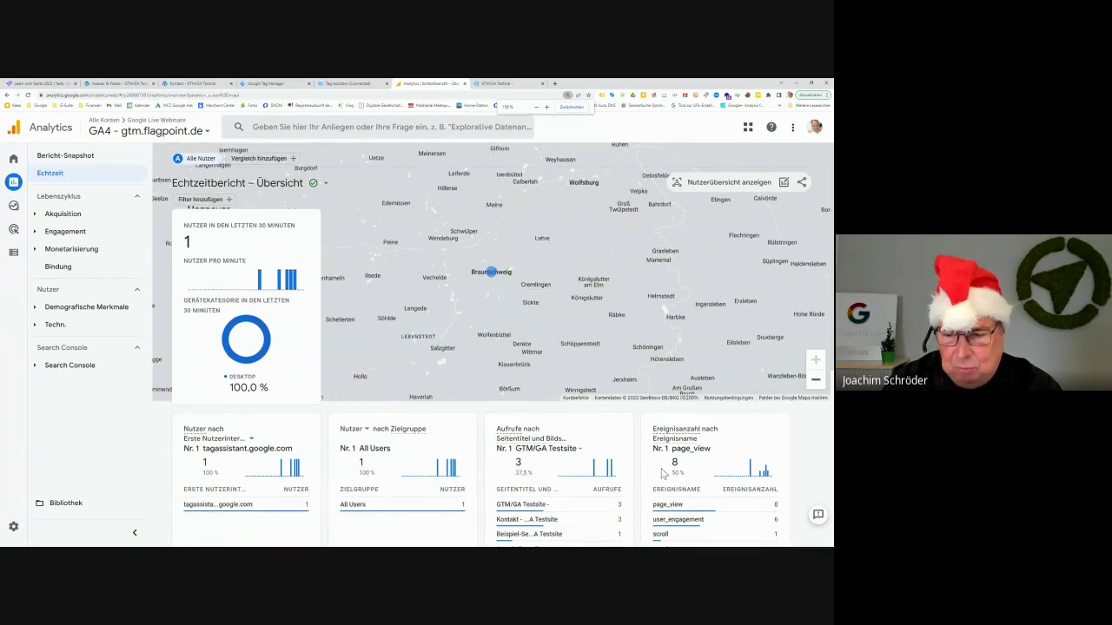
pyautogui.scroll(-1, 527, 414)
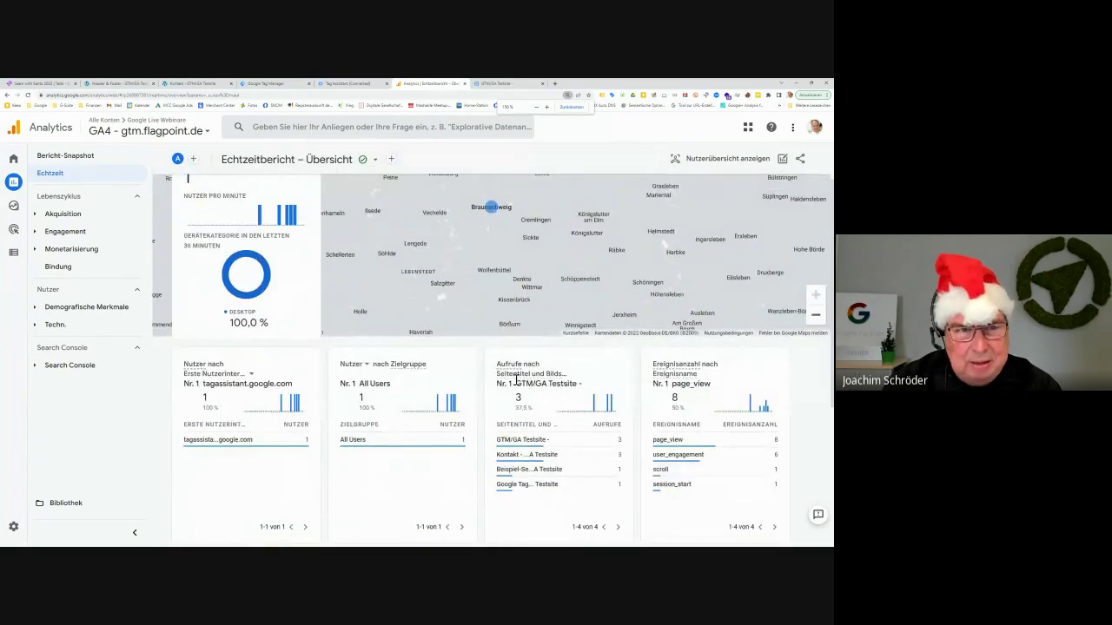
pyautogui.moveTo(728, 425)
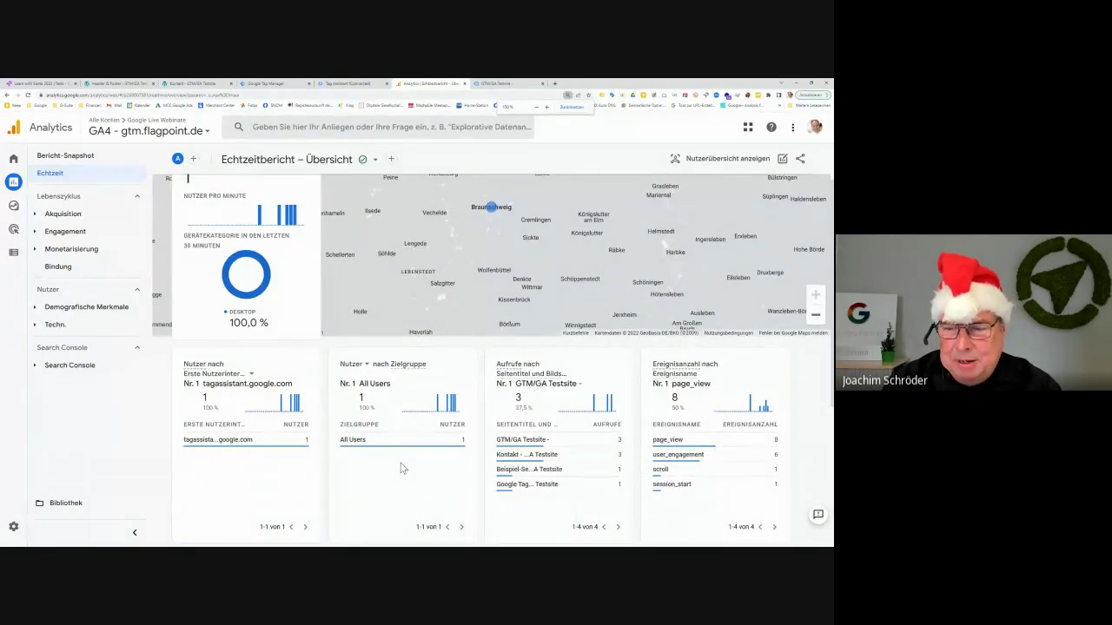
pyautogui.scroll(-3, 400, 469)
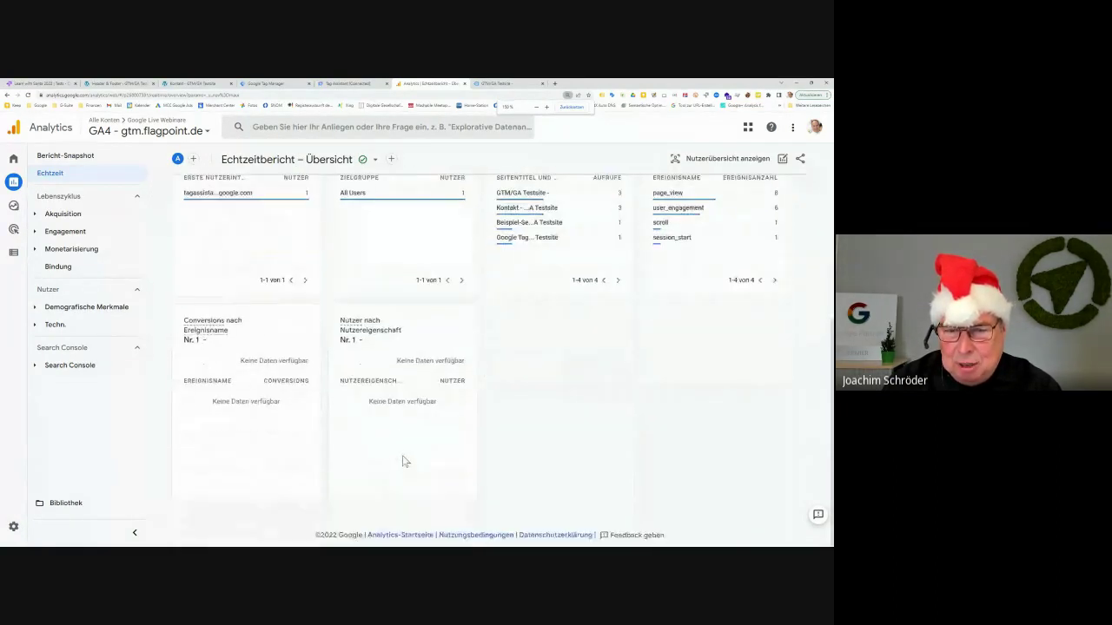
pyautogui.scroll(5, 402, 458)
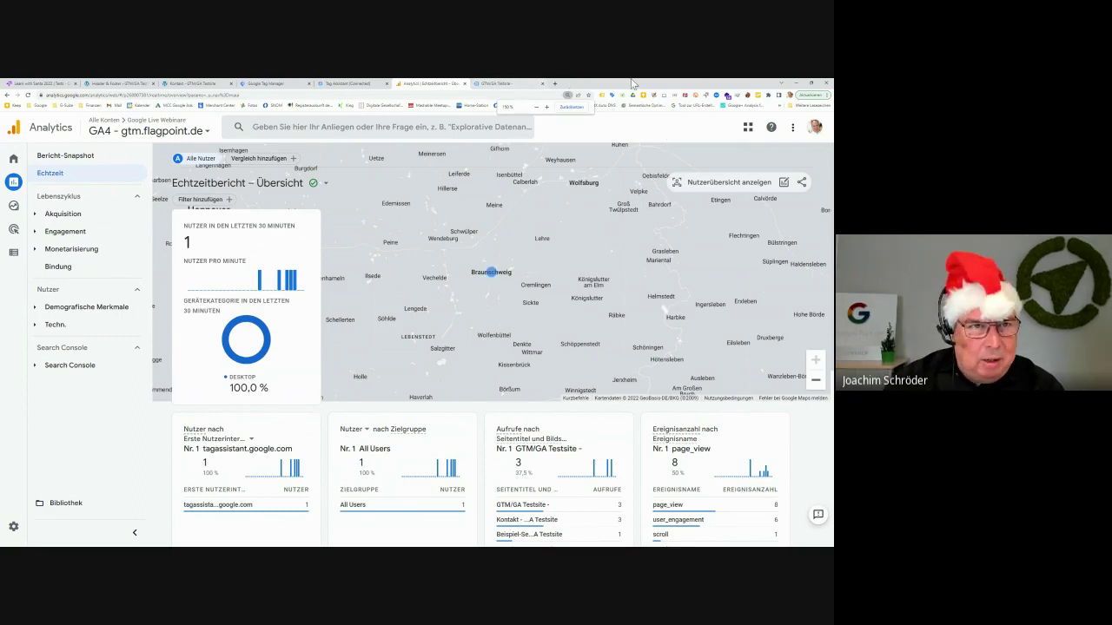
# Trim the Kontakt page address down to gtm.flagpoint.de and load the home page
pyautogui.click(193, 83)
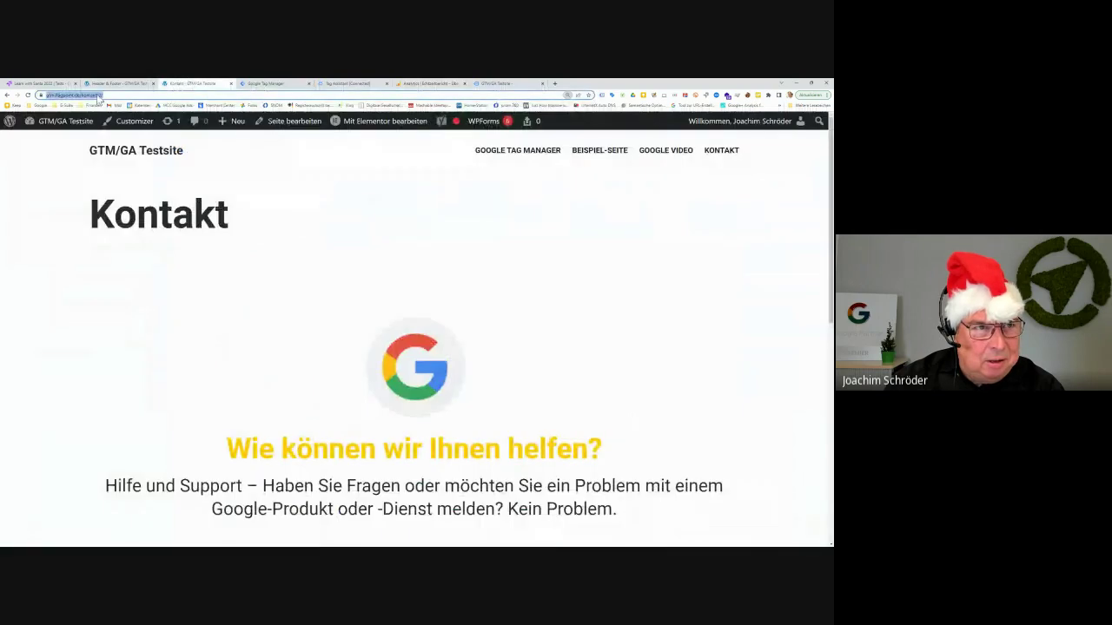
pyautogui.rightClick(99, 96)
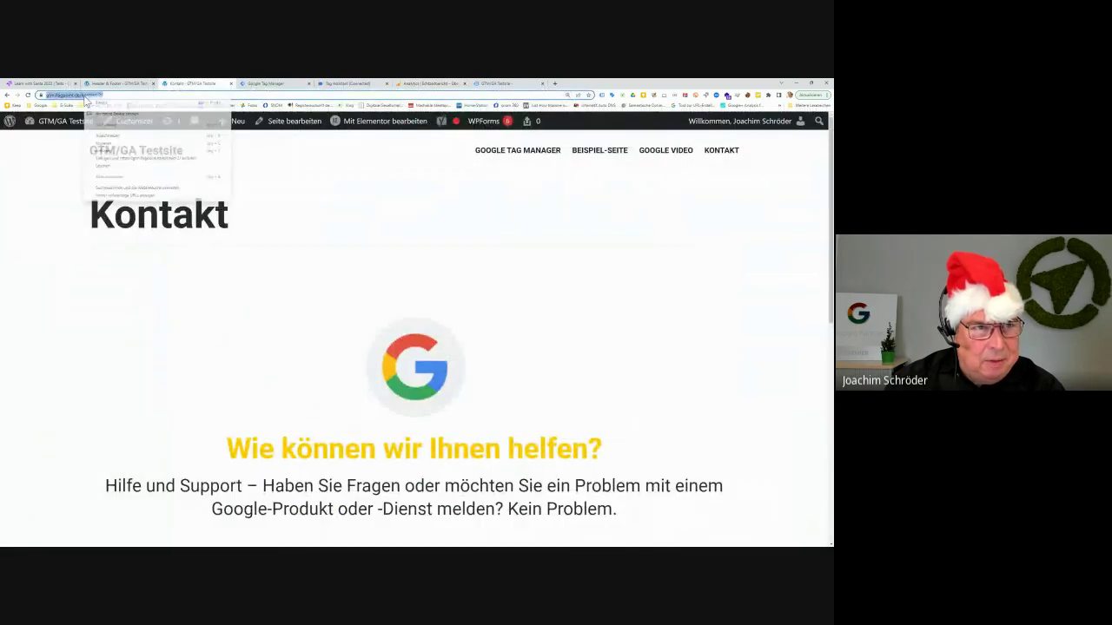
pyautogui.click(343, 170)
pyautogui.click(94, 95)
pyautogui.press('Return')
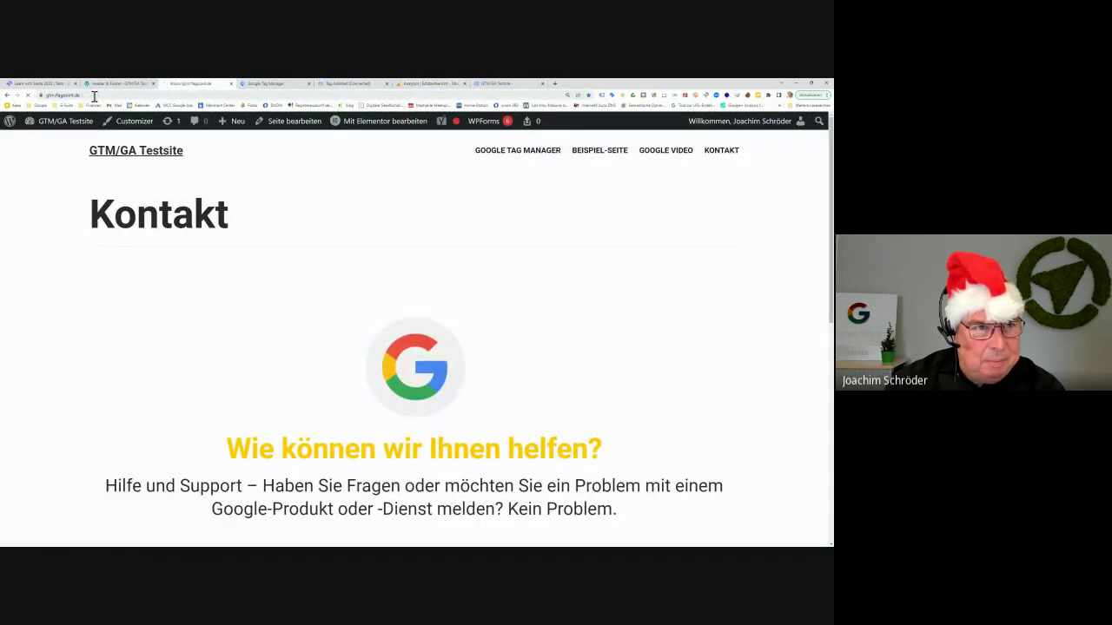
# Copy the home page address and return to the Analytics realtime report
pyautogui.rightClick(68, 96)
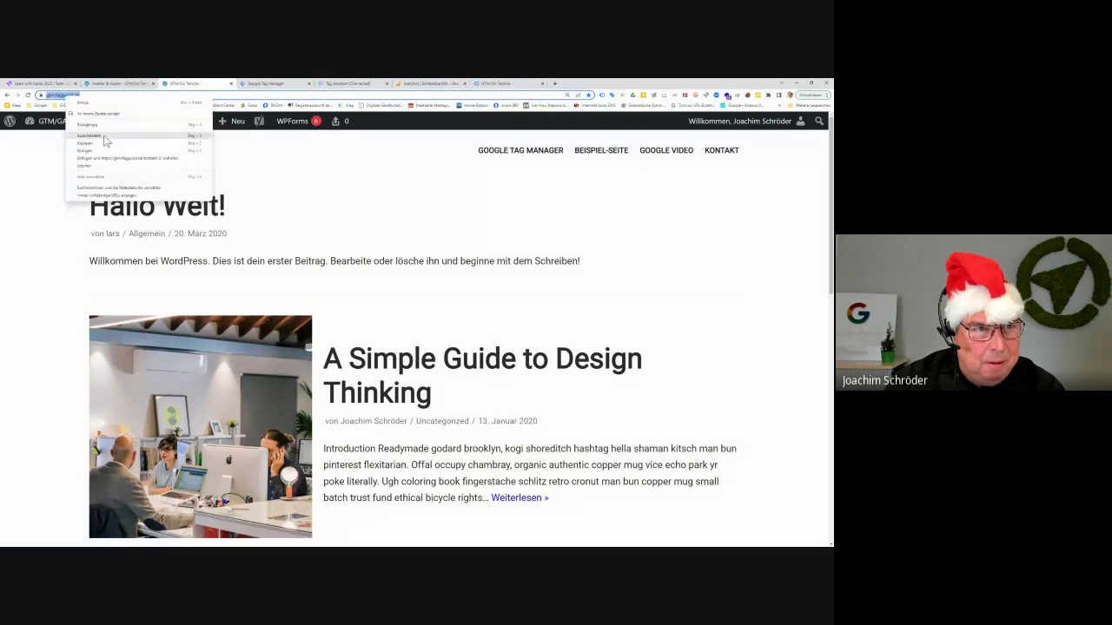
pyautogui.click(95, 143)
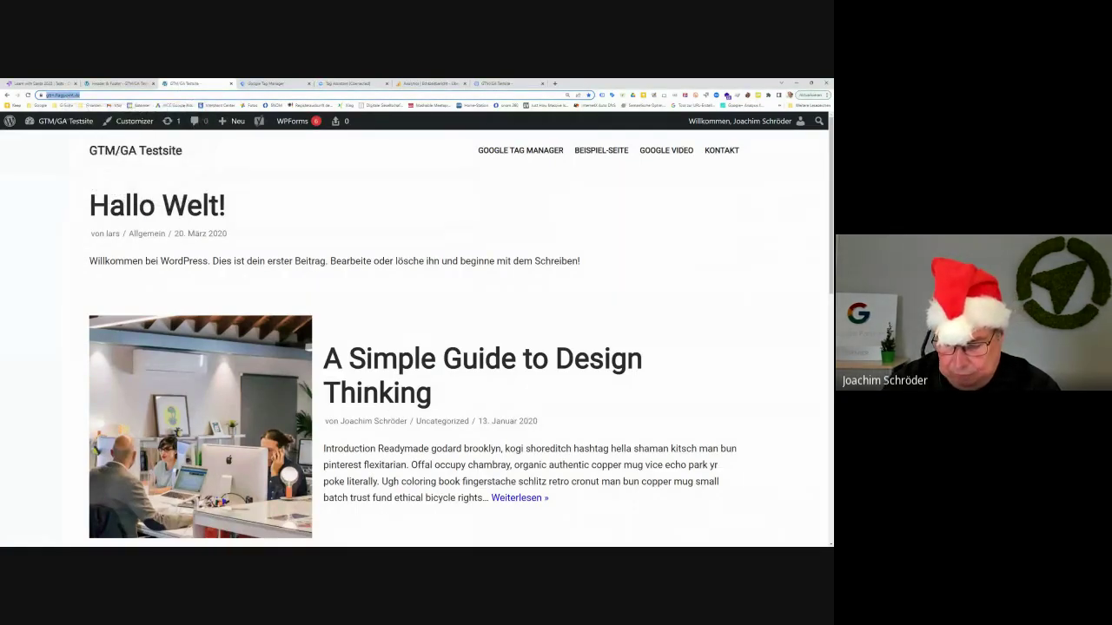
pyautogui.hotkey('alt', 'Tab')
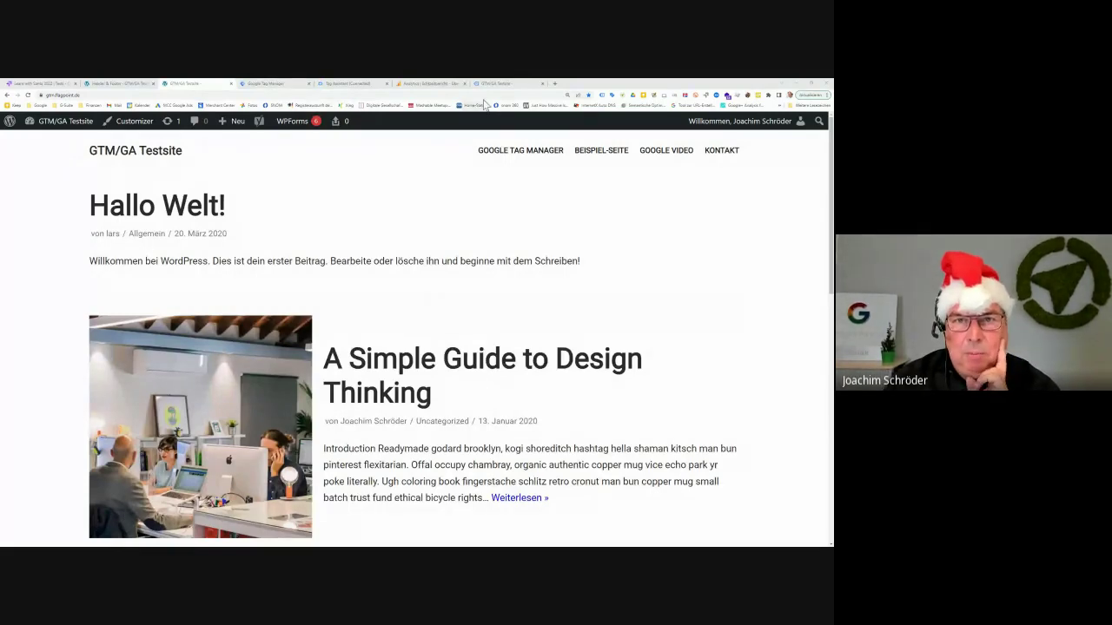
pyautogui.click(434, 83)
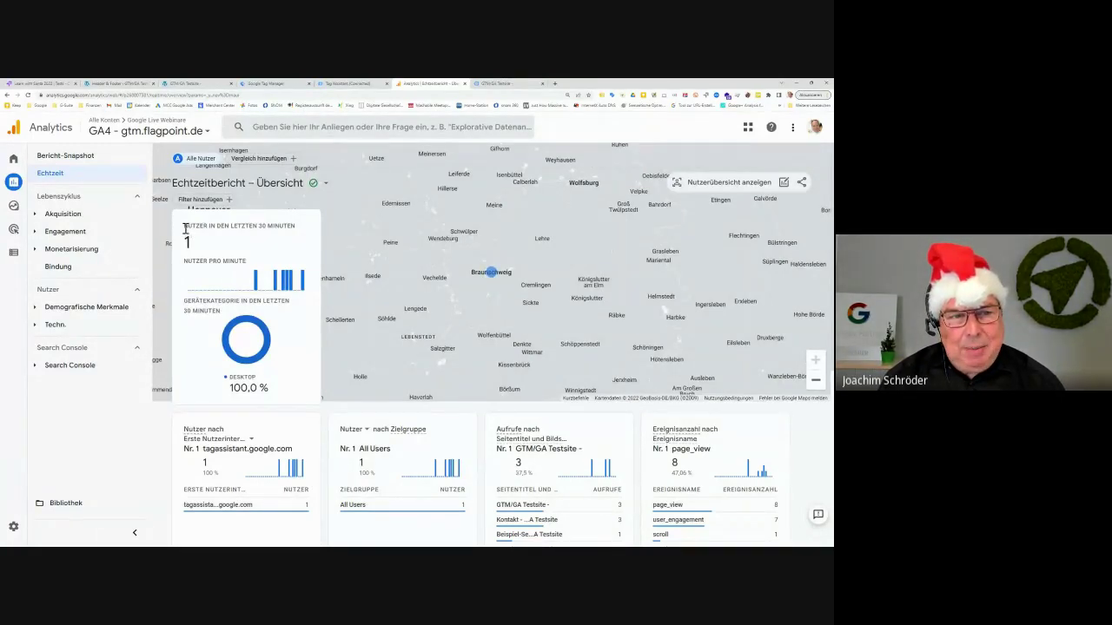
pyautogui.moveTo(184, 226); pyautogui.dragTo(293, 229)
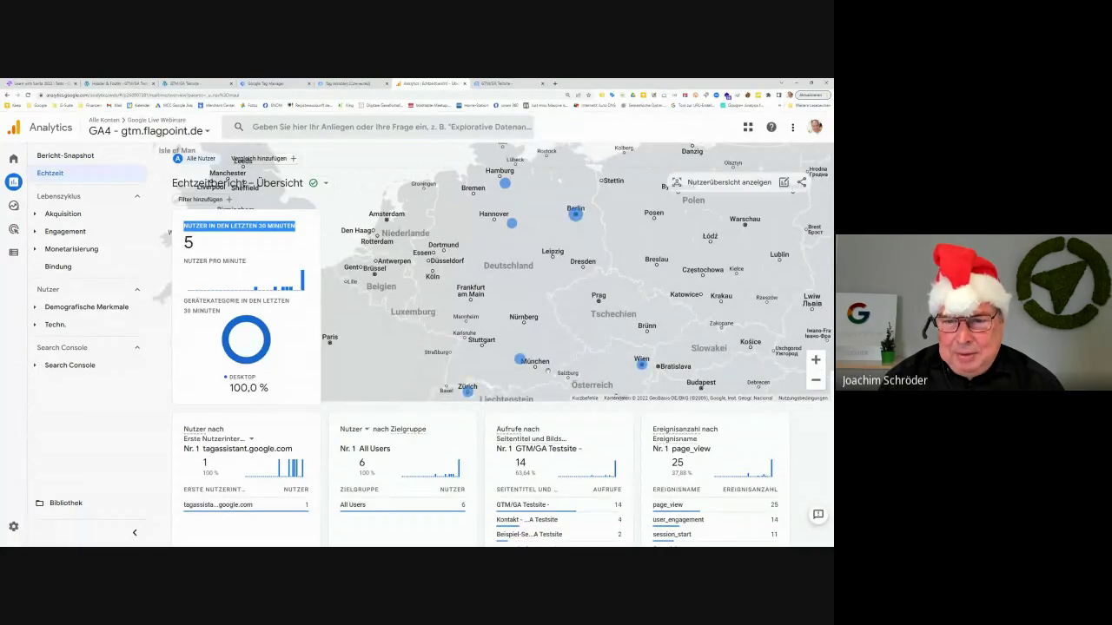
pyautogui.moveTo(645, 371)
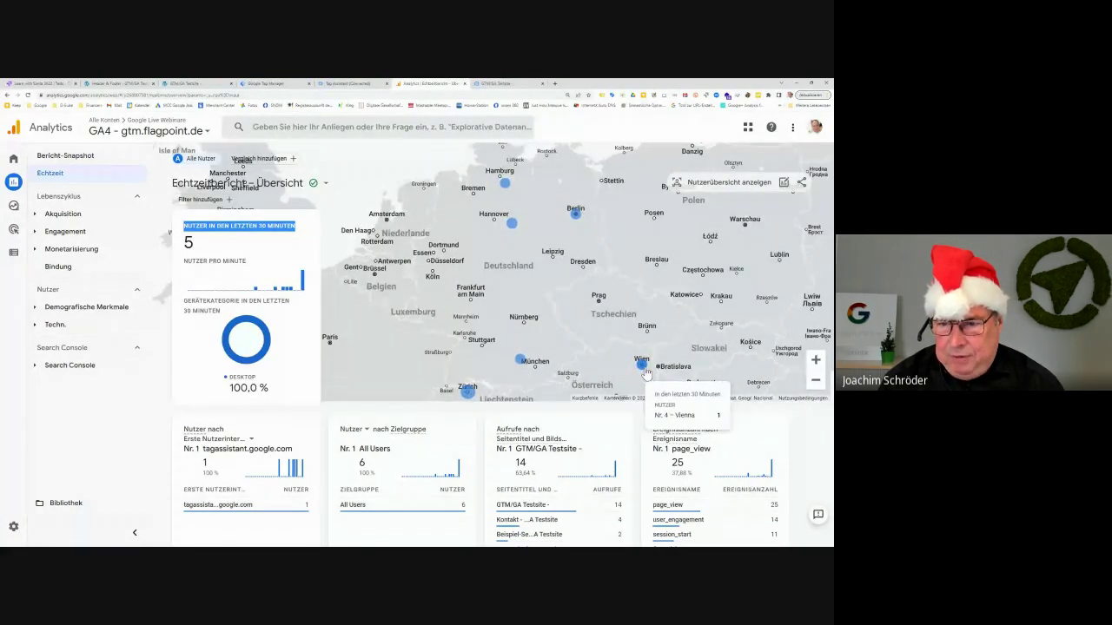
pyautogui.moveTo(474, 402)
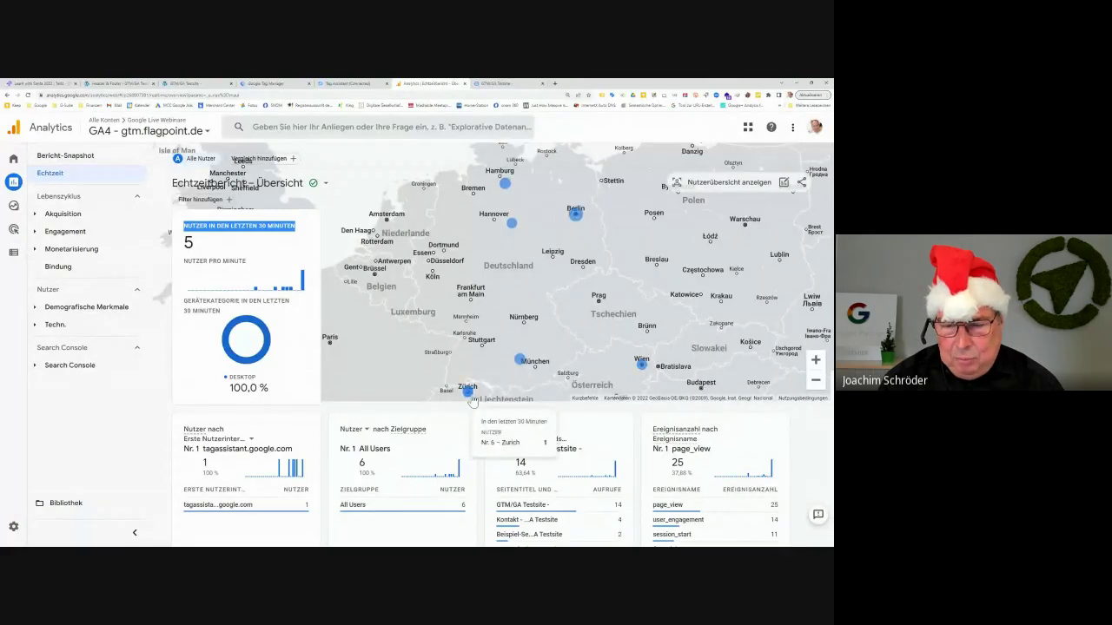
pyautogui.moveTo(521, 364)
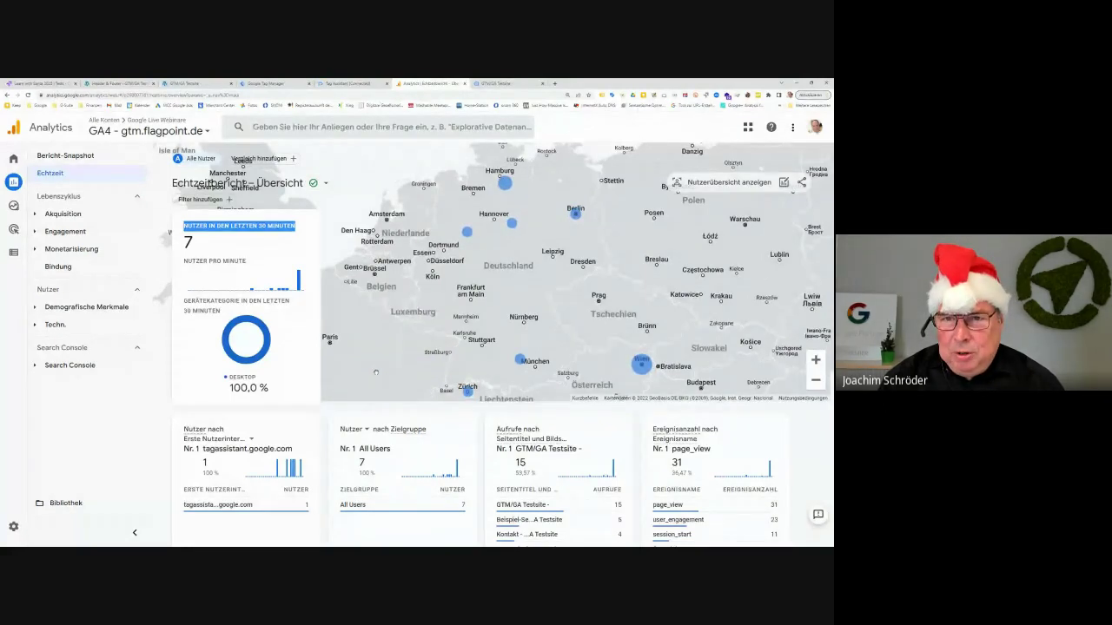
pyautogui.scroll(-3, 376, 372)
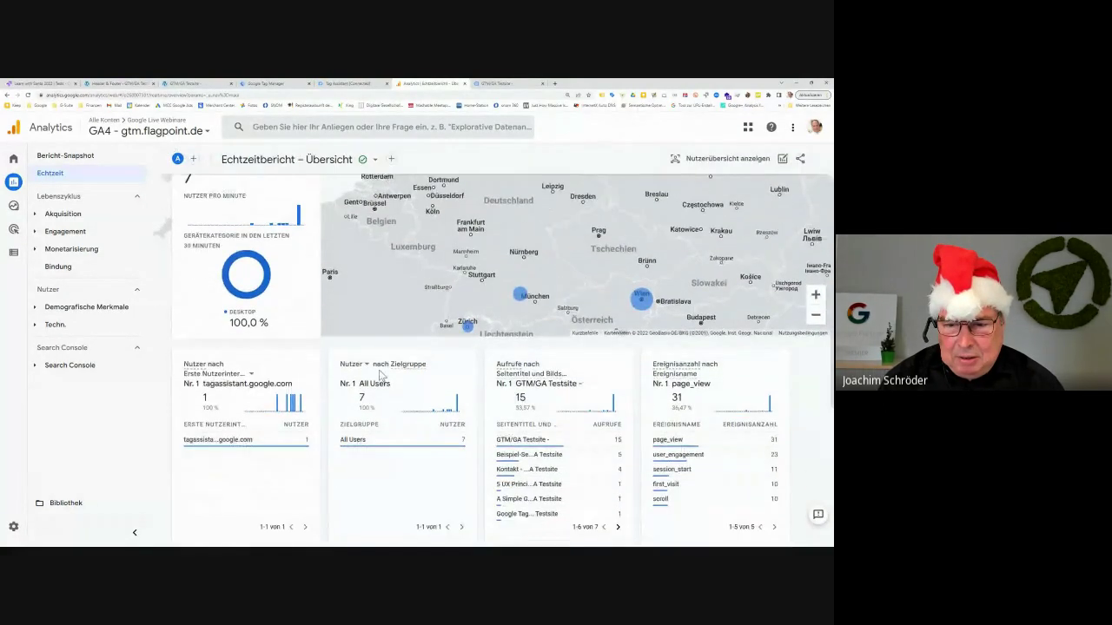
pyautogui.scroll(2, 379, 374)
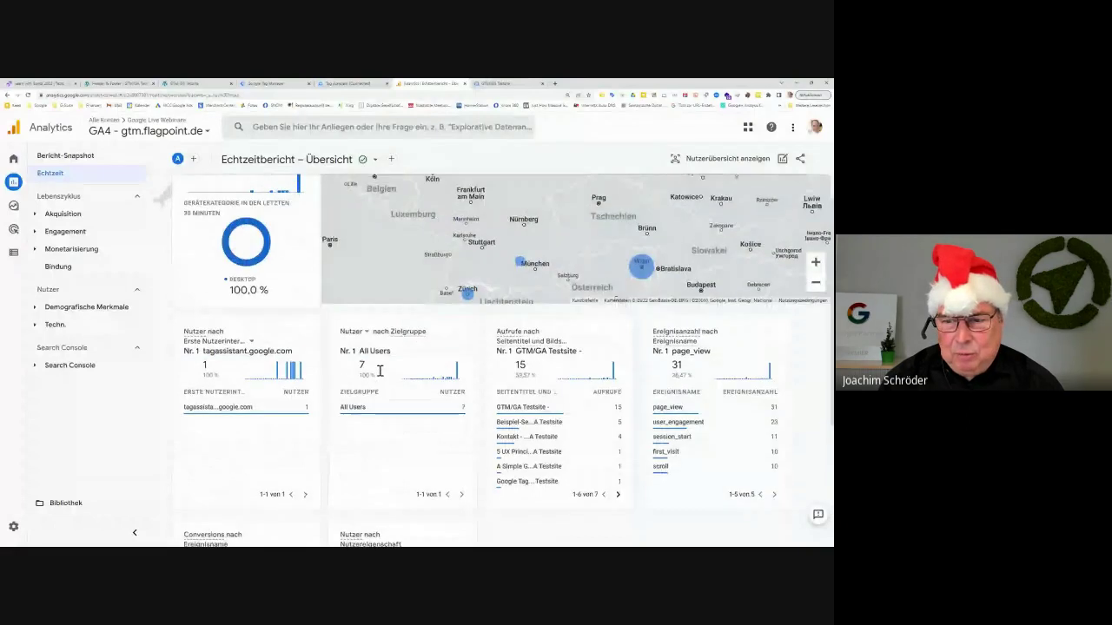
pyautogui.scroll(1, 379, 373)
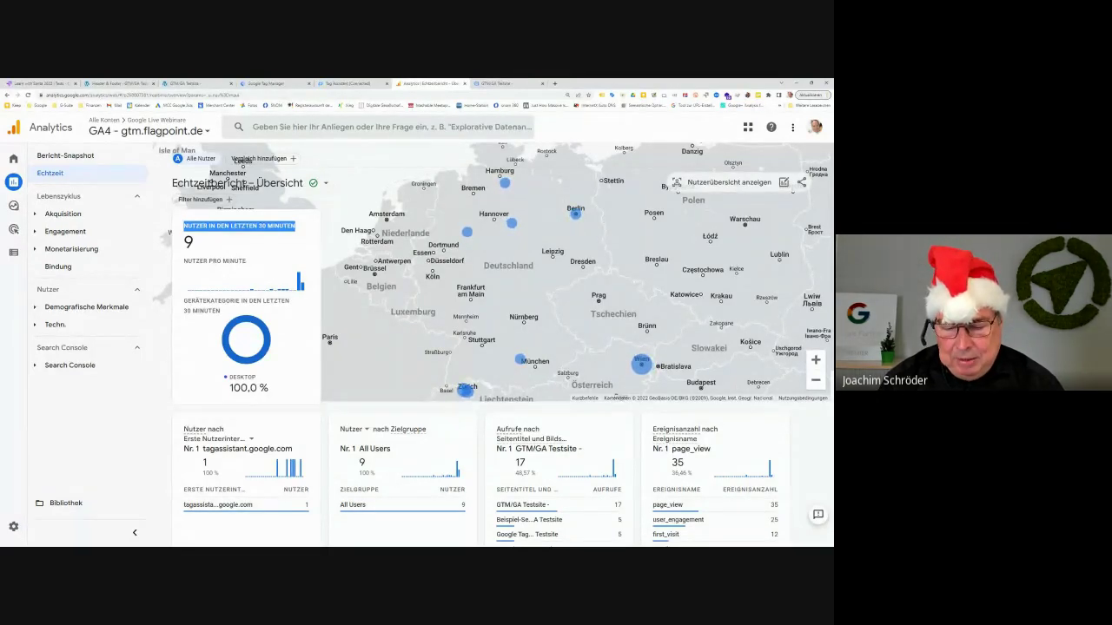
pyautogui.hotkey('alt', 'Tab')
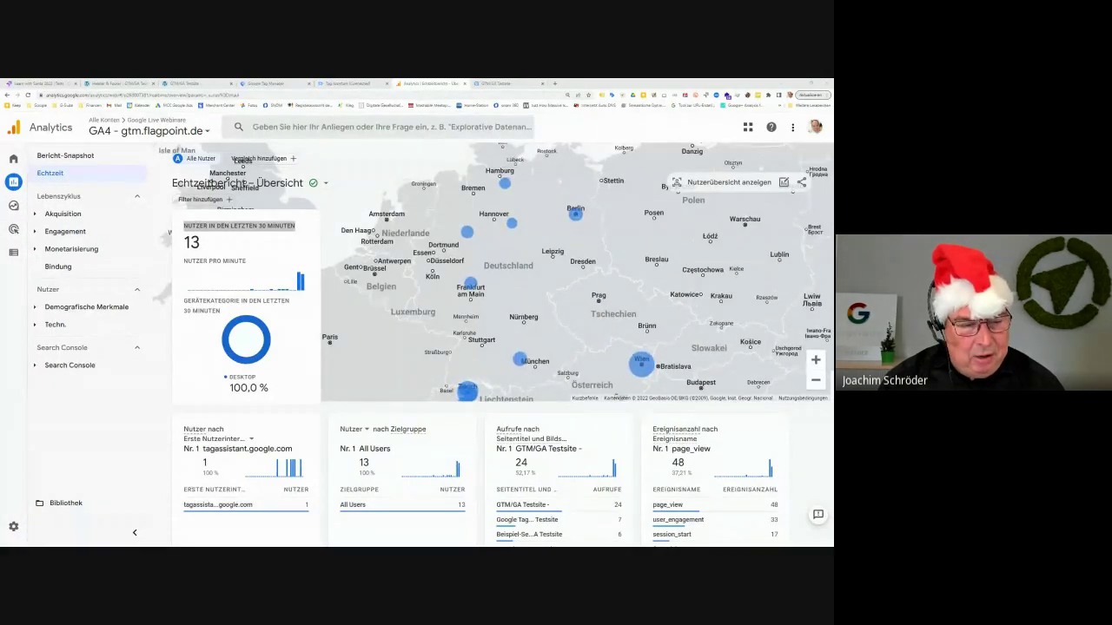
# Go through Konfigurieren to the Verwaltung page for the GA4 - gtm.flagpoint.de property
pyautogui.click(14, 527)
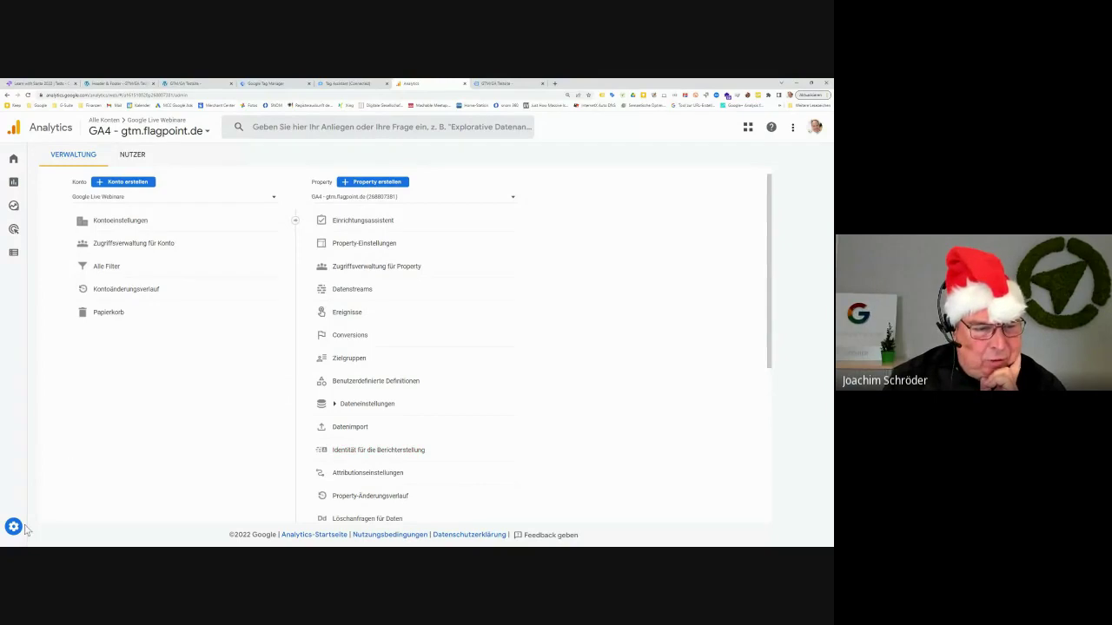
pyautogui.moveTo(49, 532)
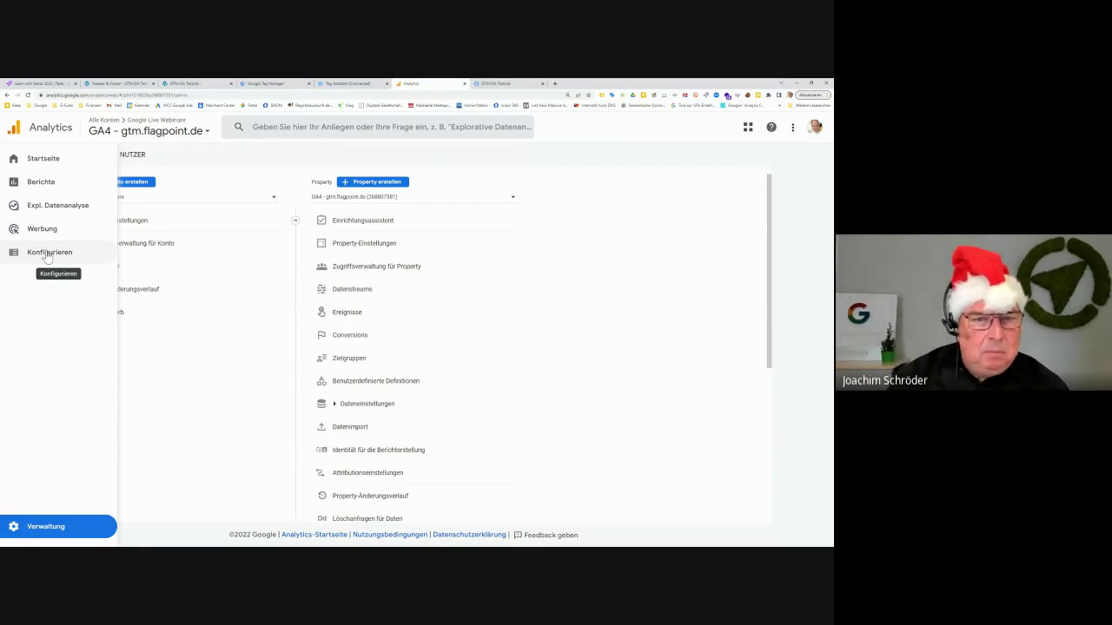
pyautogui.click(48, 254)
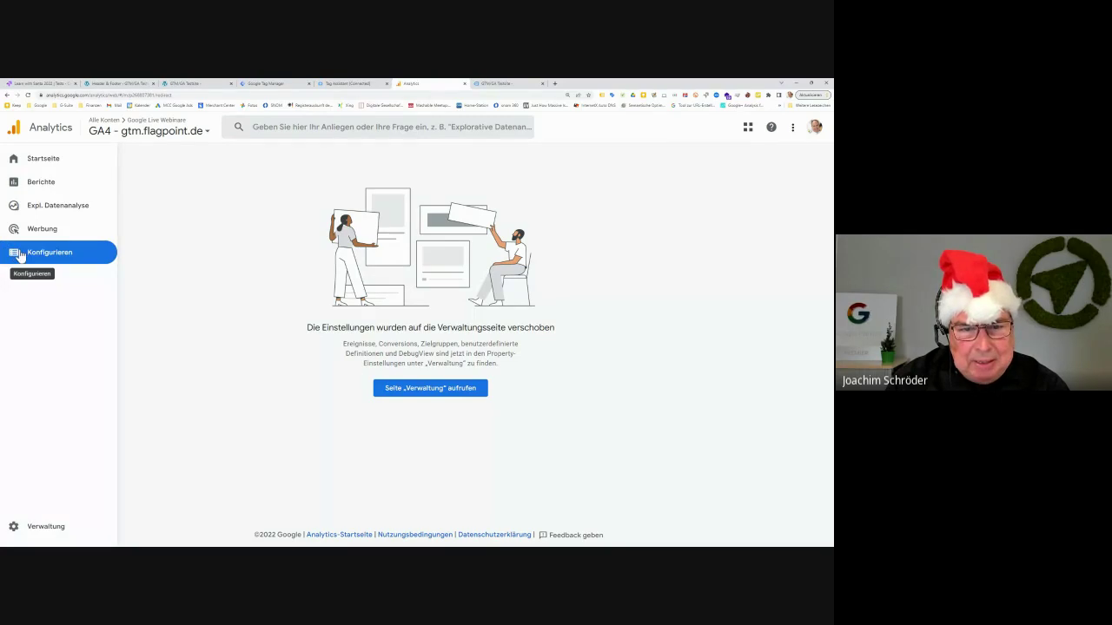
pyautogui.click(16, 531)
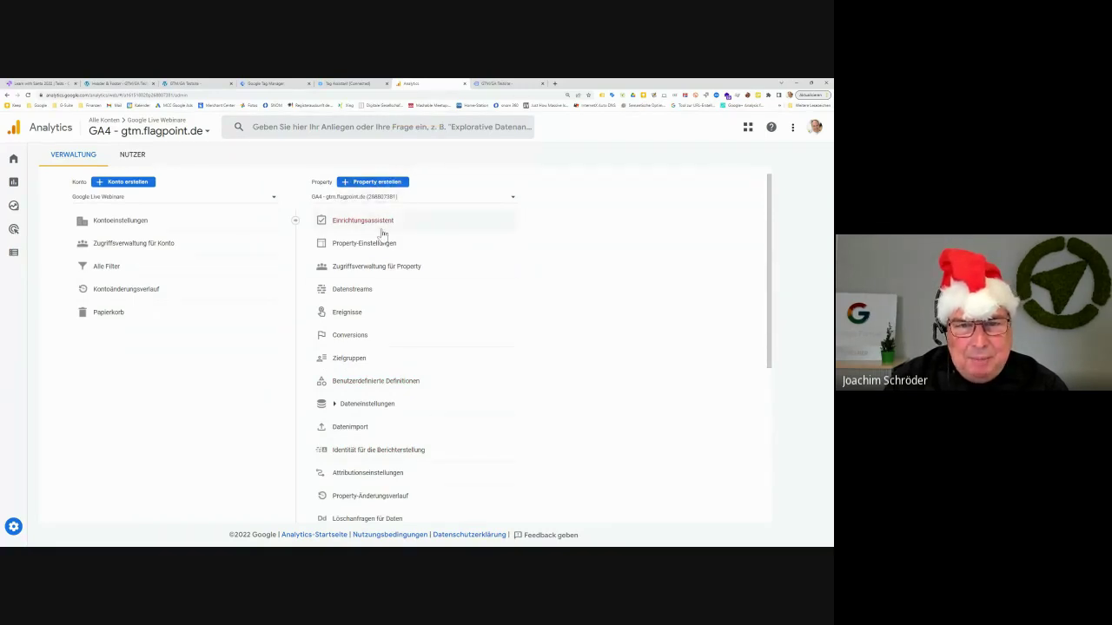
pyautogui.scroll(-2, 506, 318)
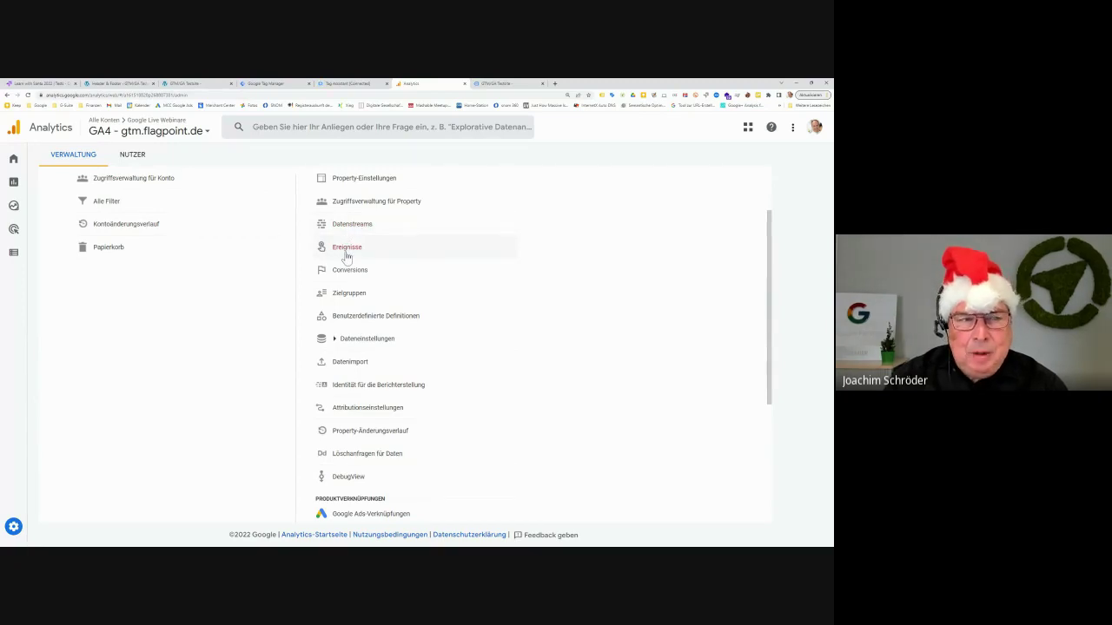
pyautogui.moveTo(17, 257)
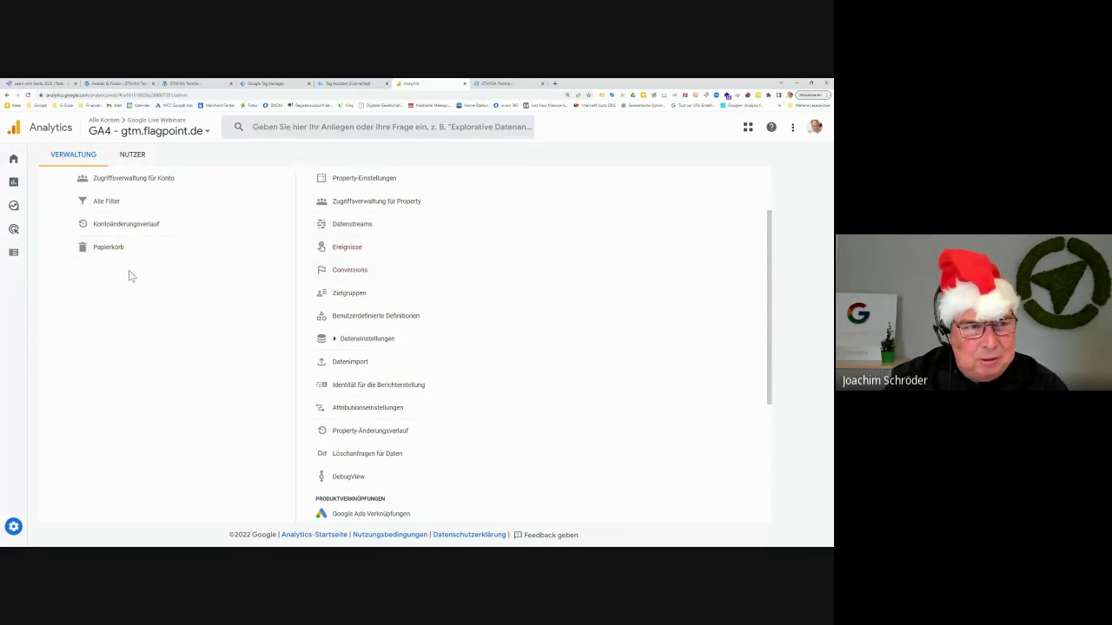
pyautogui.moveTo(14, 267)
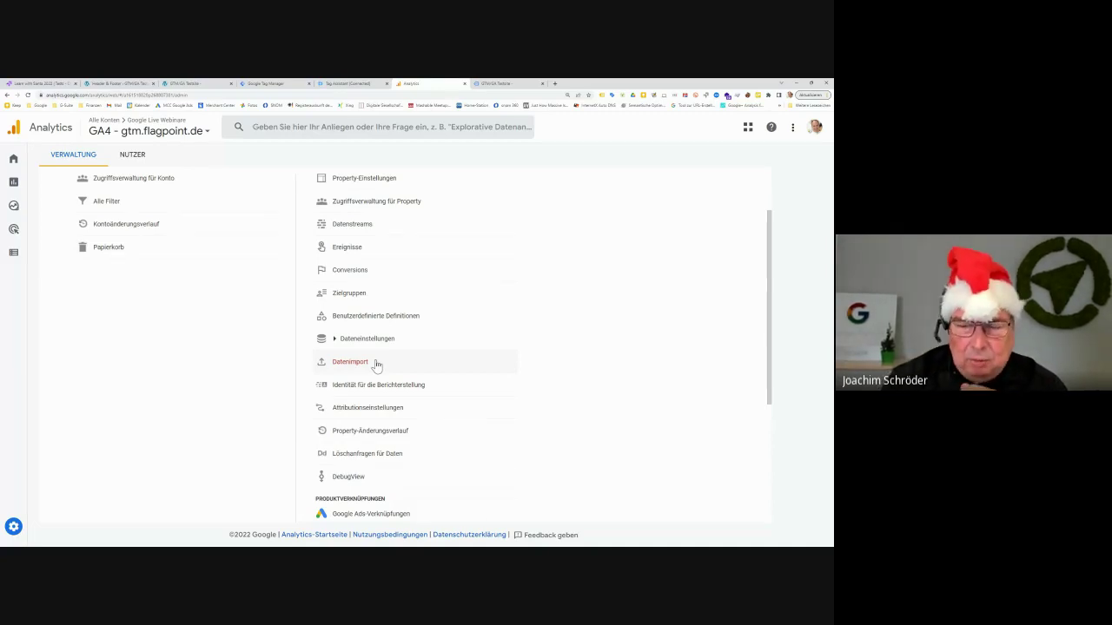
pyautogui.scroll(1, 376, 343)
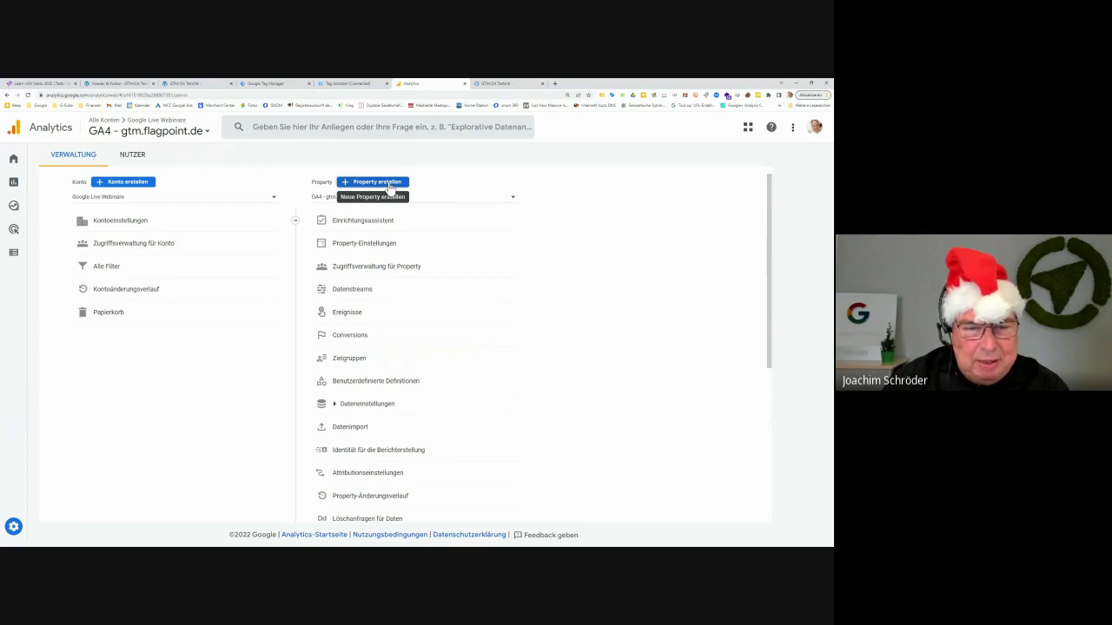
pyautogui.scroll(-2, 437, 303)
pyautogui.scroll(-2, 437, 302)
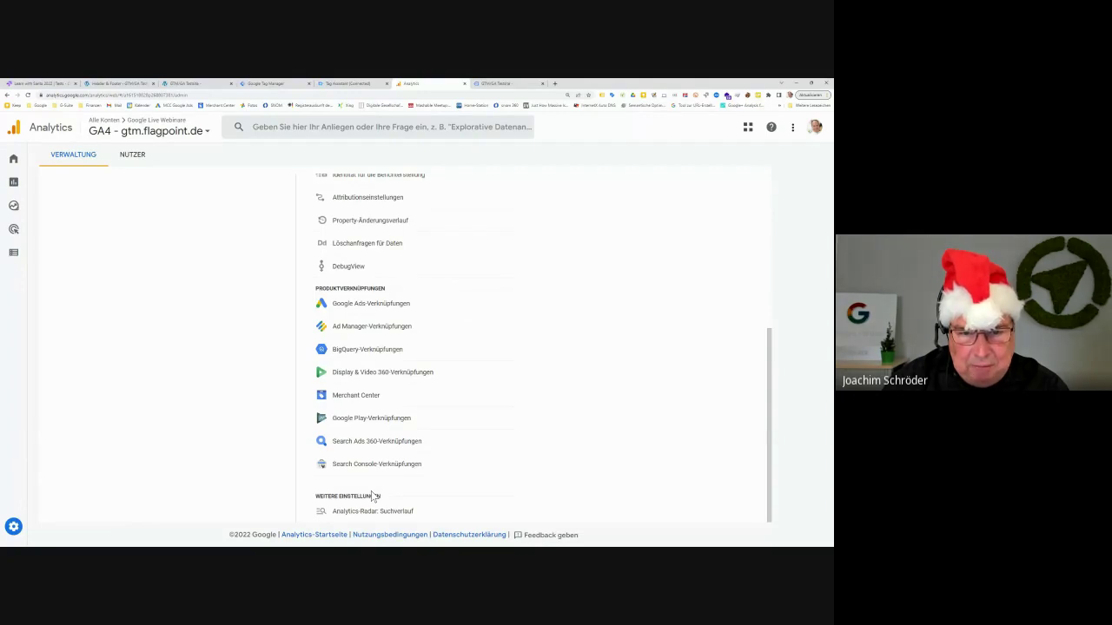
# Start Mit Analytics verknüpfen, search 'gtm', and select GA4 - gtm.flagpoint.de with its gtm.flagpoint.de stream
pyautogui.click(41, 83)
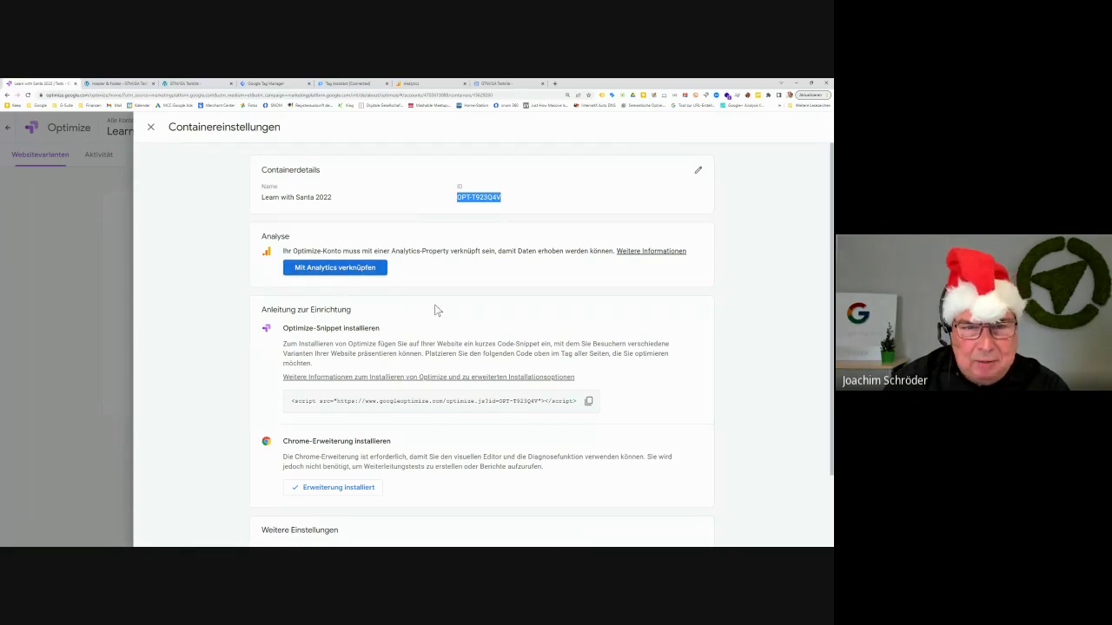
pyautogui.click(317, 269)
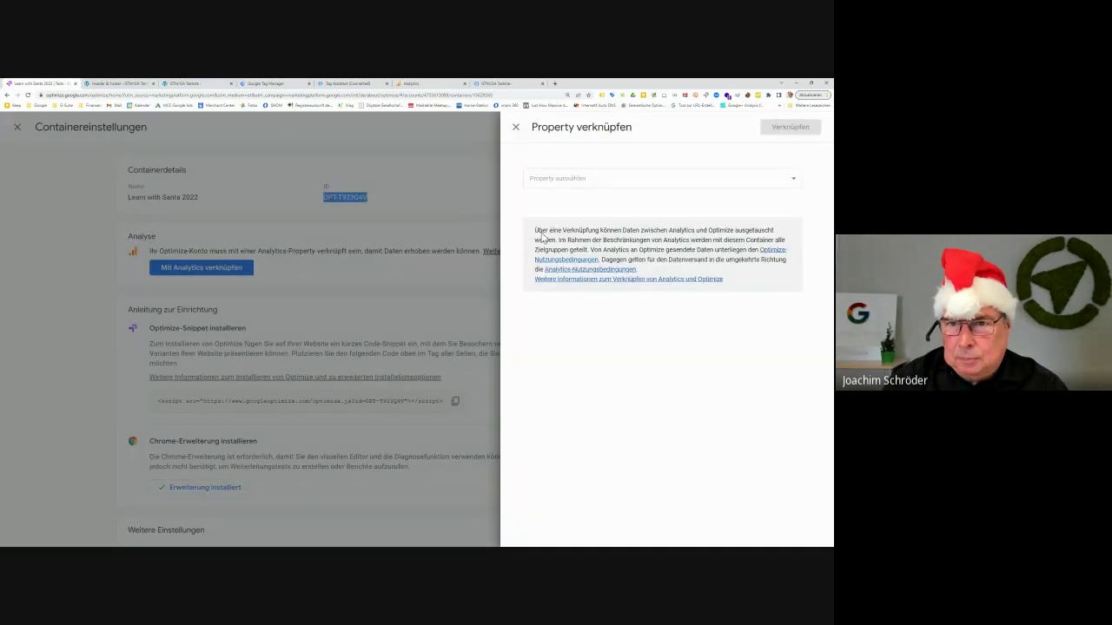
pyautogui.click(574, 180)
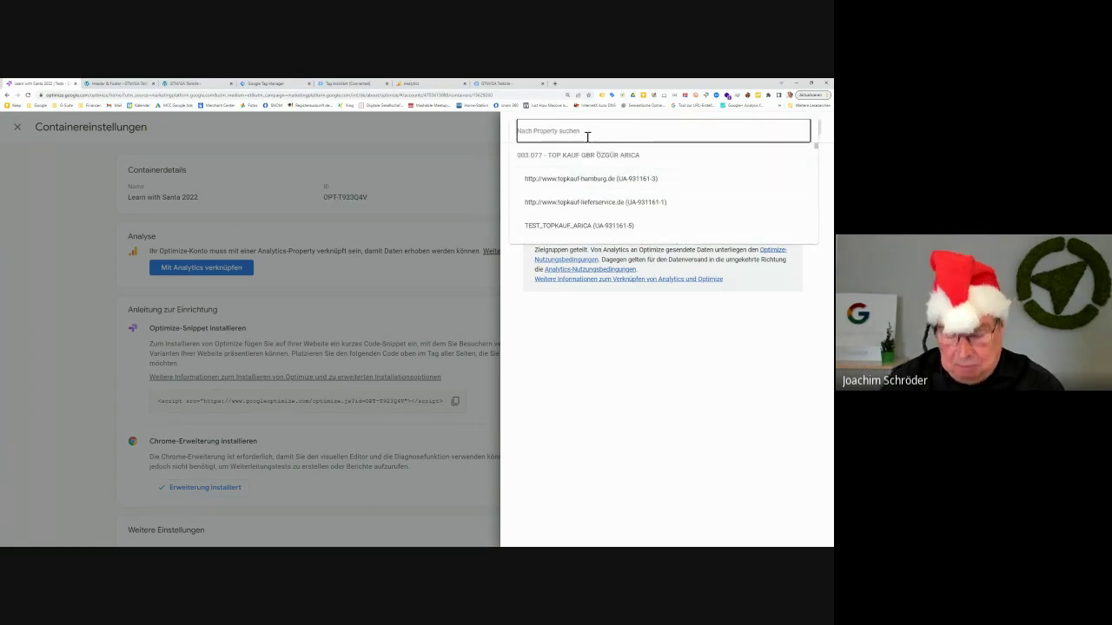
pyautogui.write('gtm')
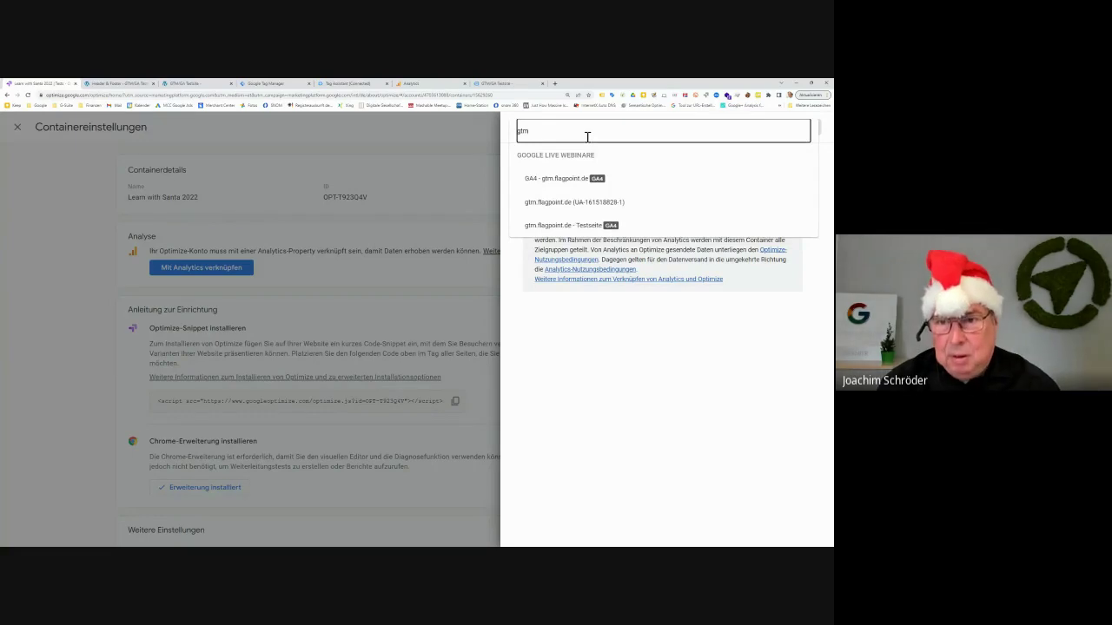
pyautogui.click(558, 181)
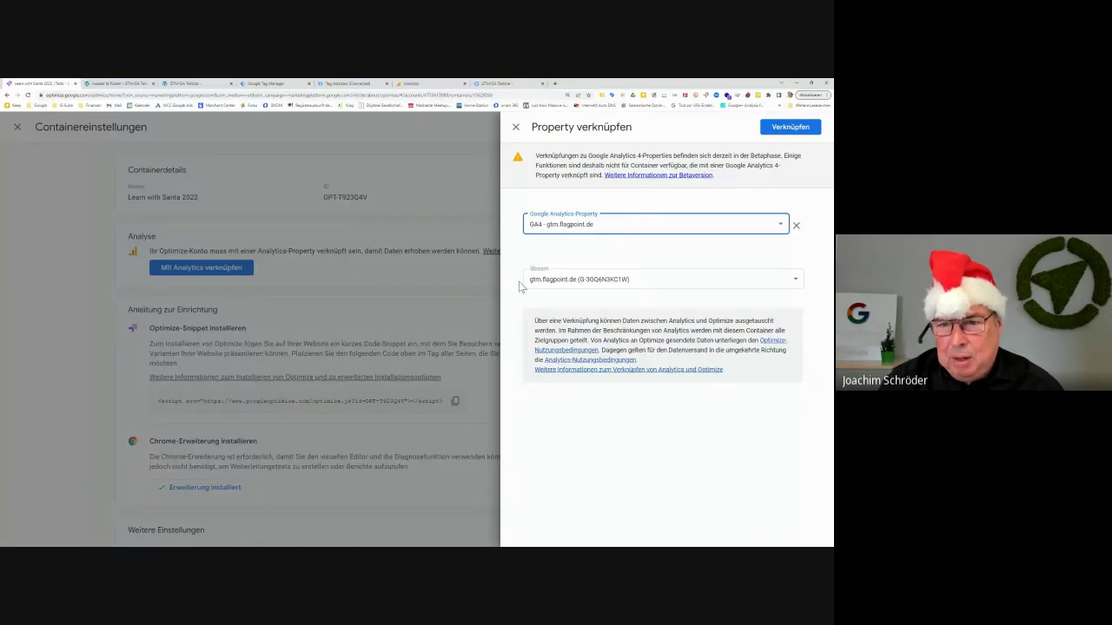
pyautogui.click(554, 288)
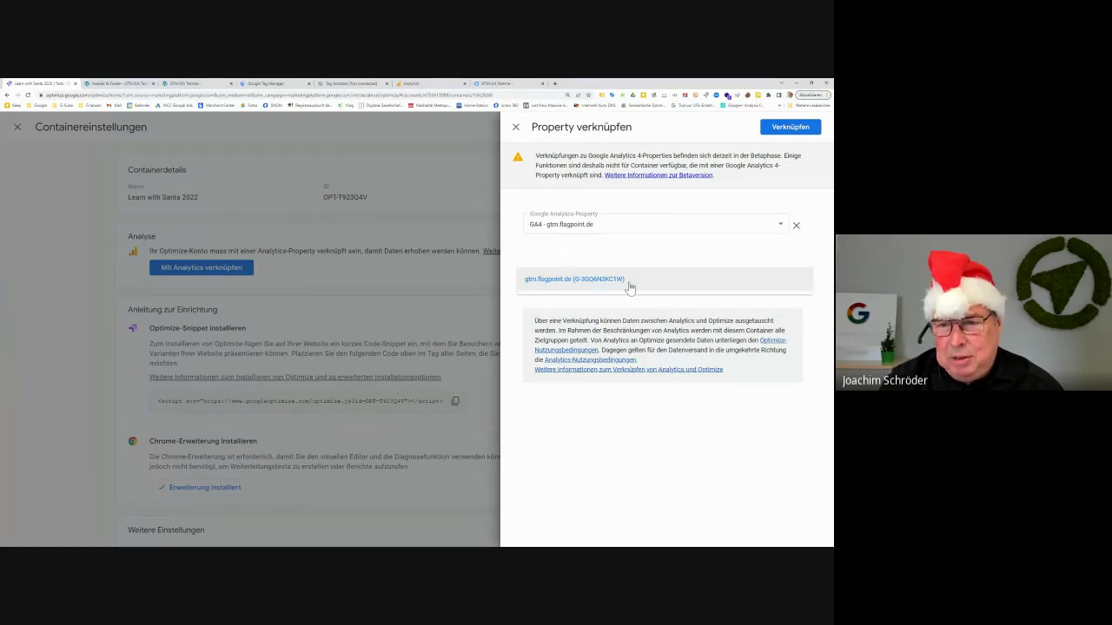
pyautogui.click(629, 287)
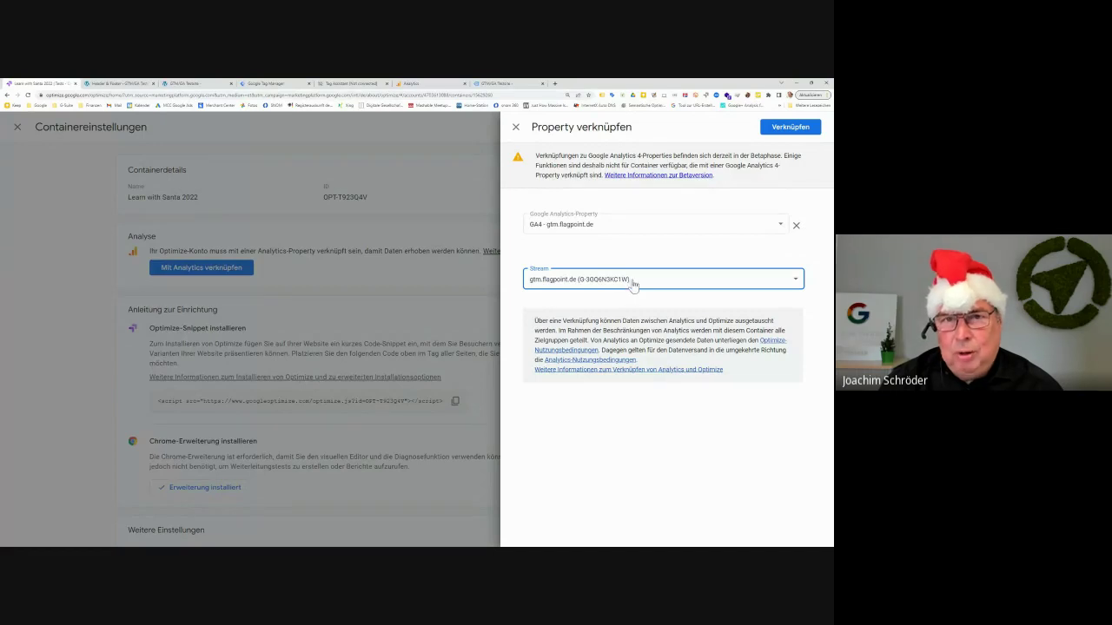
pyautogui.click(439, 86)
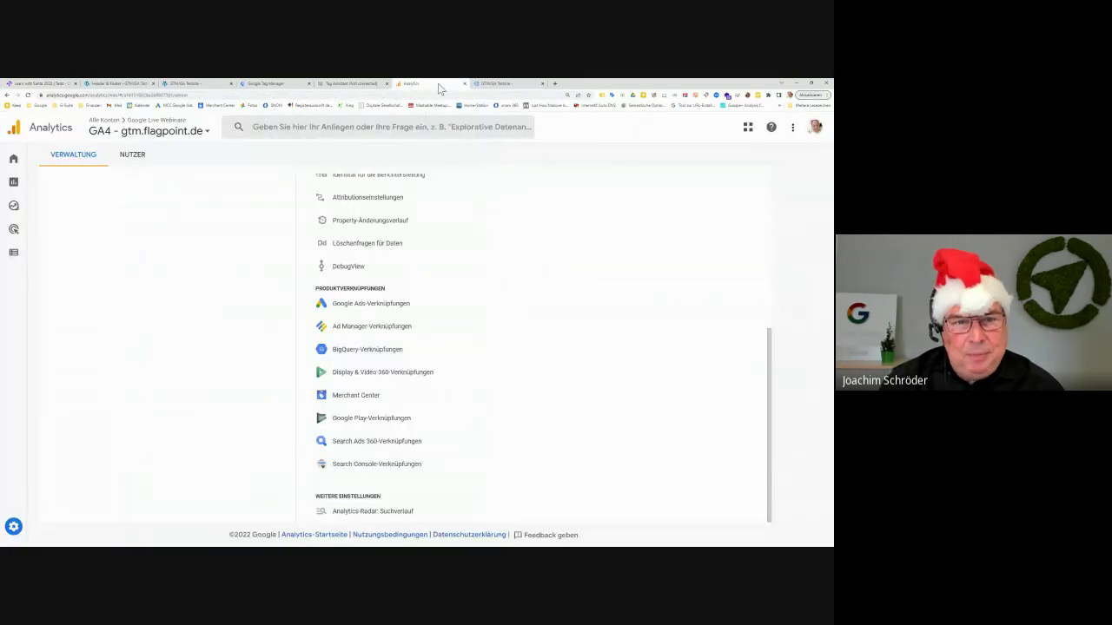
pyautogui.scroll(3, 365, 282)
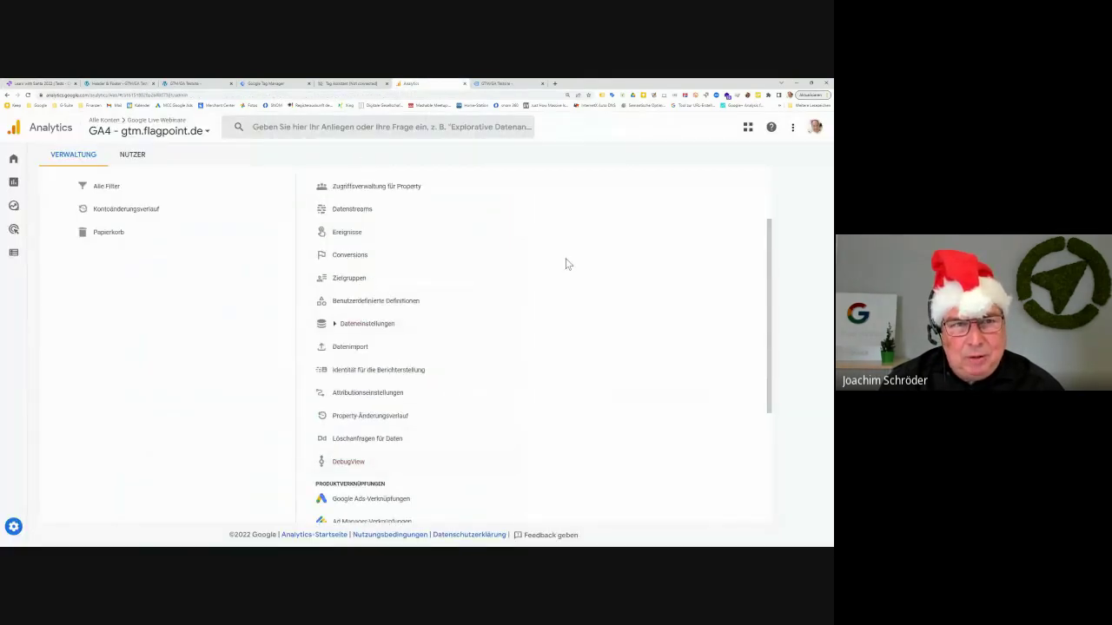
pyautogui.scroll(2, 209, 252)
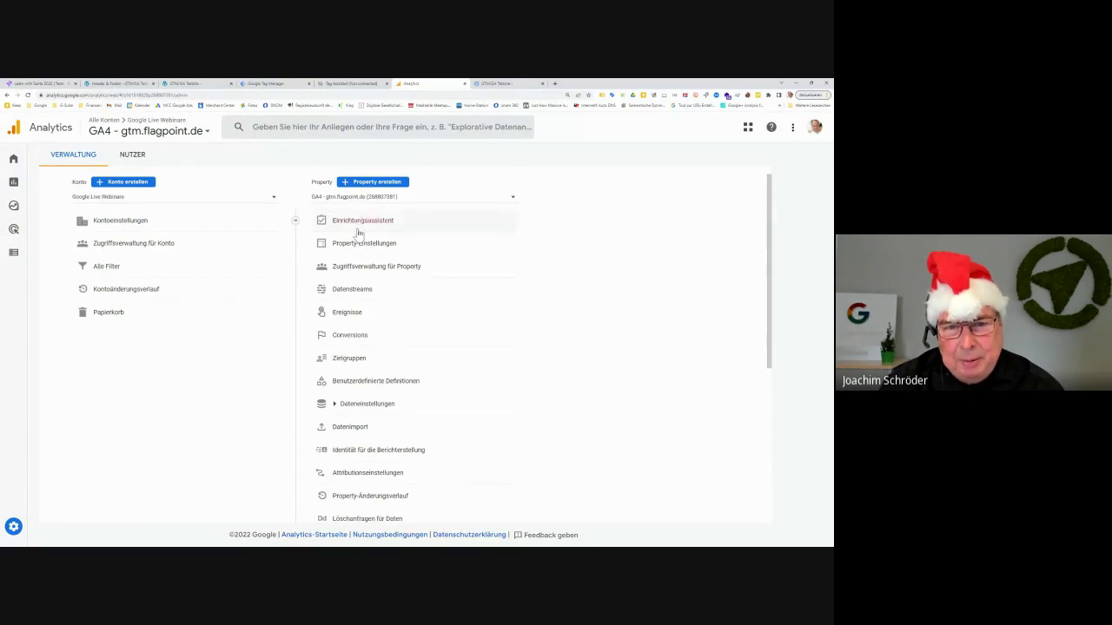
pyautogui.click(366, 297)
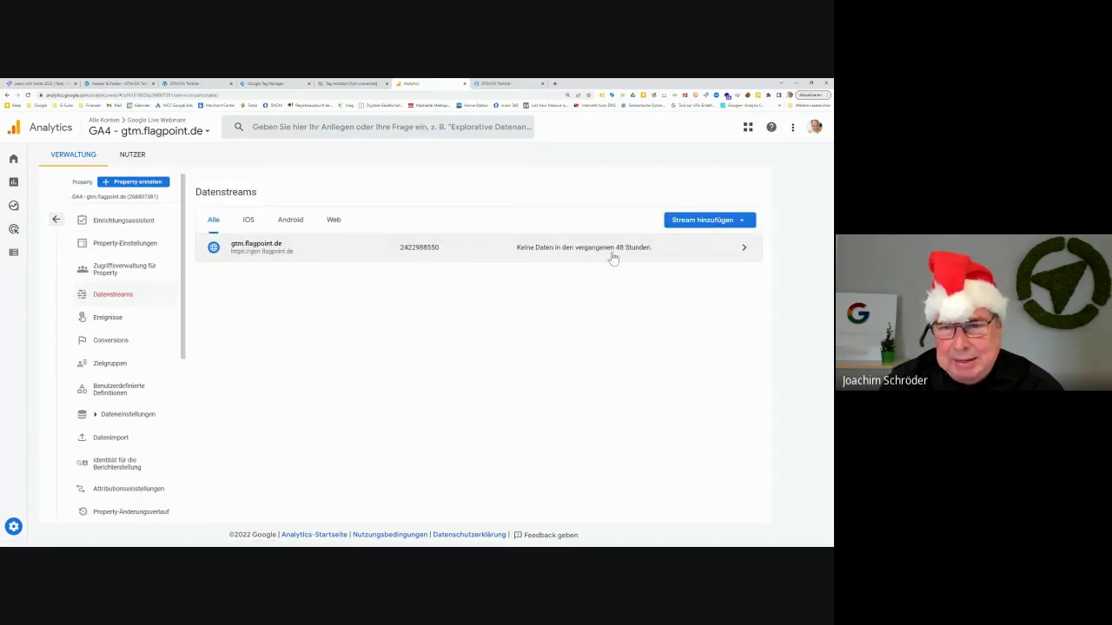
pyautogui.click(328, 258)
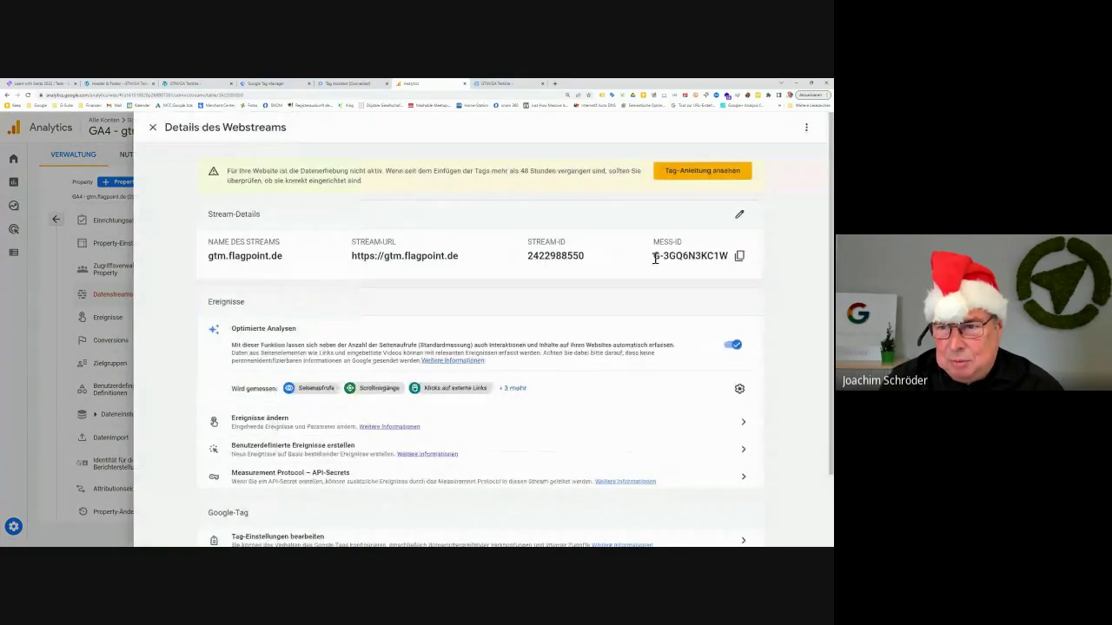
pyautogui.moveTo(653, 255); pyautogui.dragTo(730, 255)
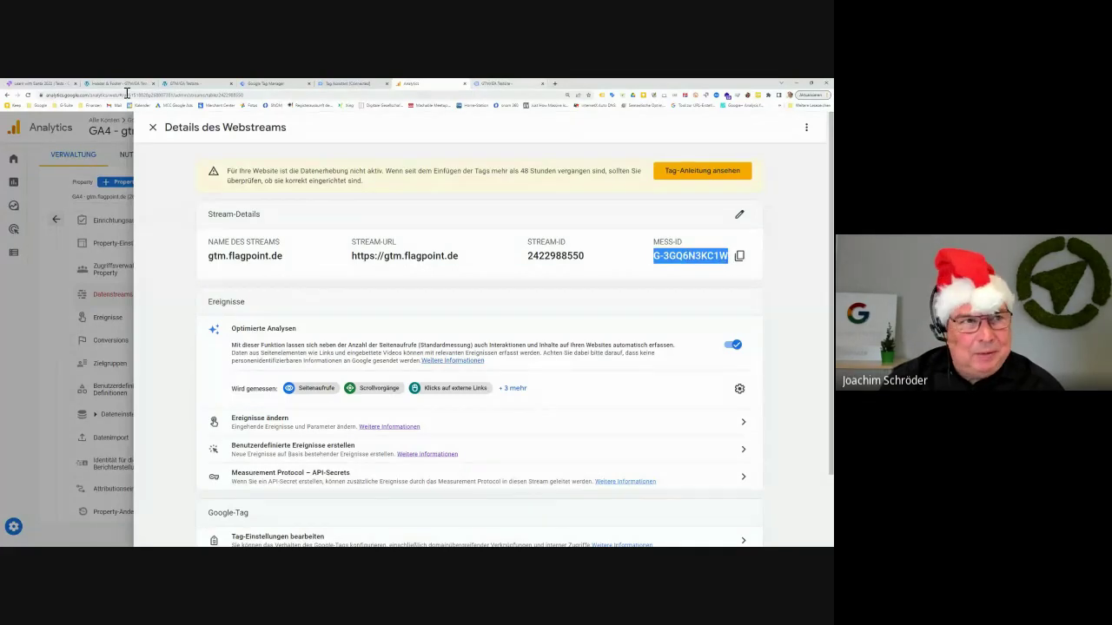
pyautogui.click(38, 84)
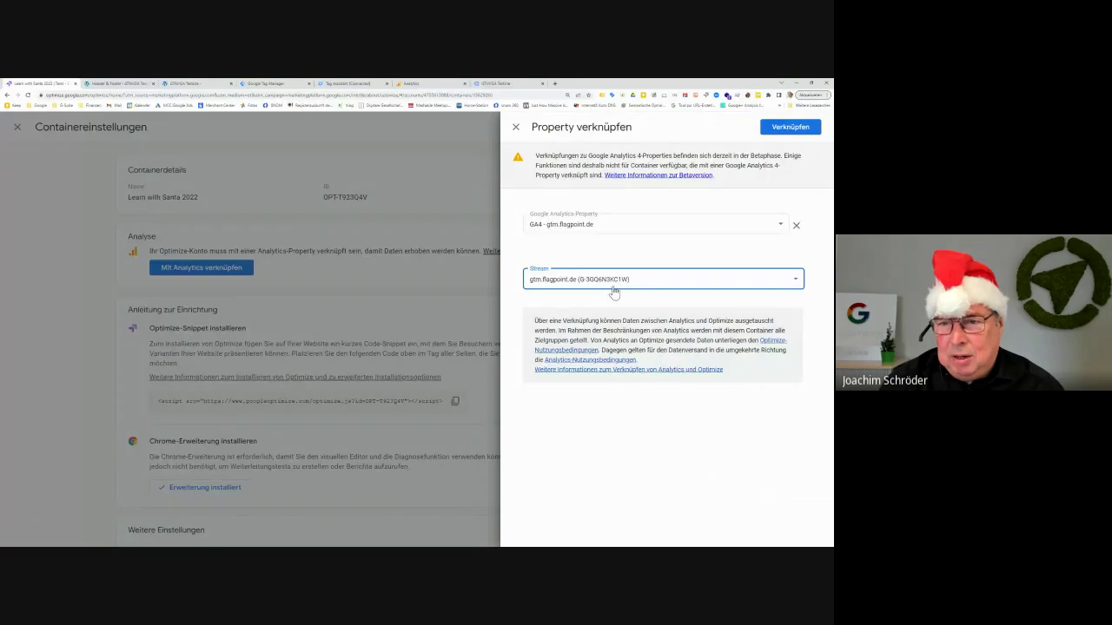
pyautogui.click(511, 84)
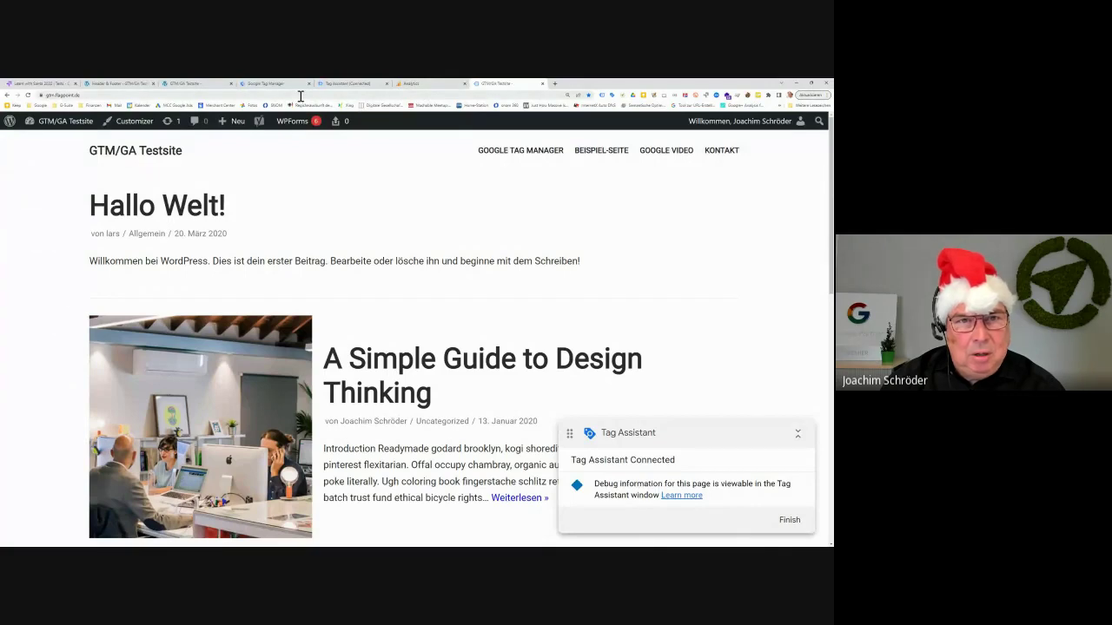
pyautogui.click(432, 84)
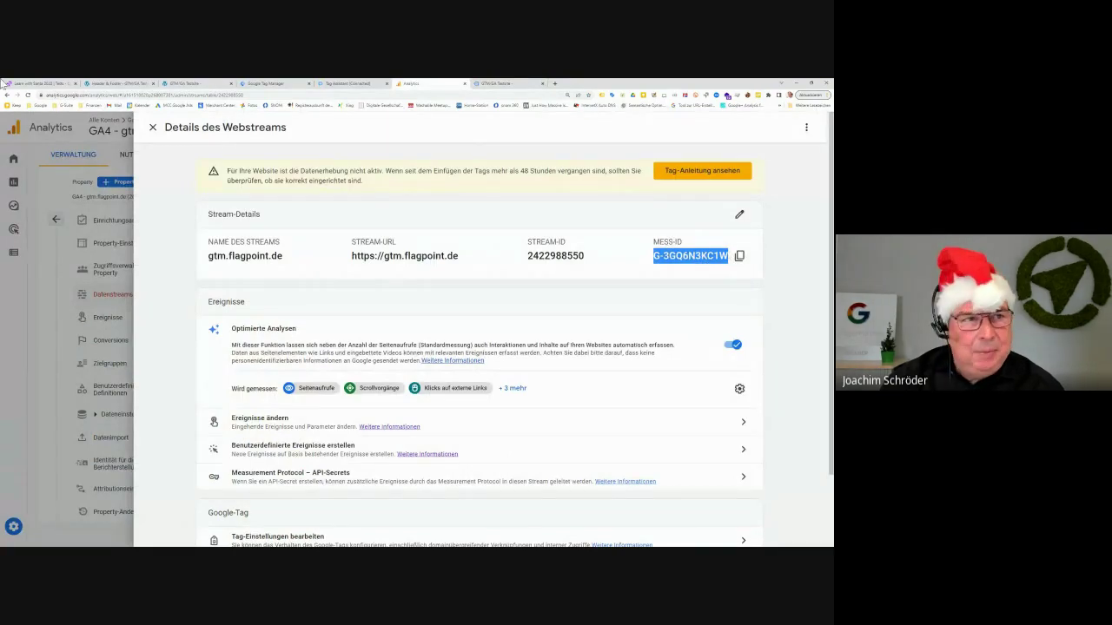
pyautogui.click(54, 87)
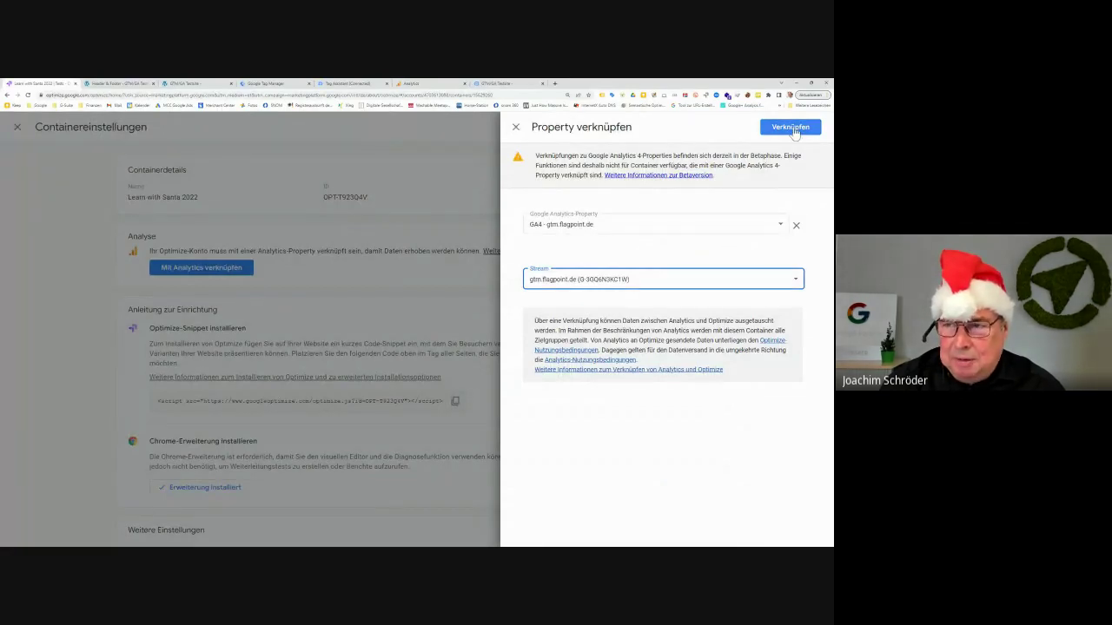
# Confirm Verknüpfen and check the saved link to stream gtm.flagpoint.de (G-3GQ6N3KC1W)
pyautogui.click(792, 128)
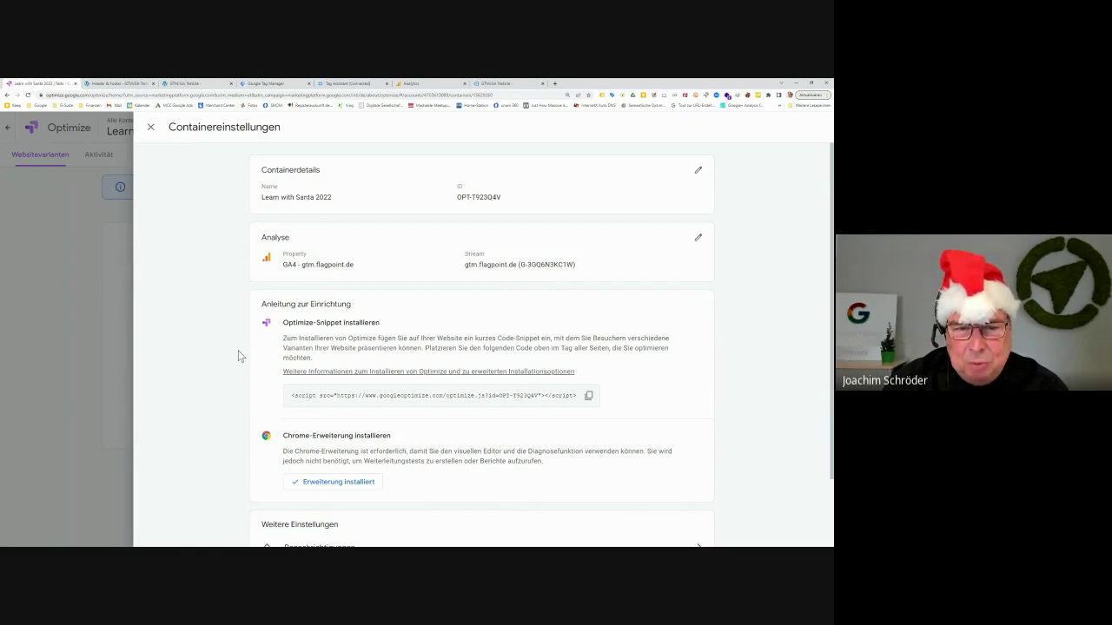
pyautogui.scroll(-2, 221, 362)
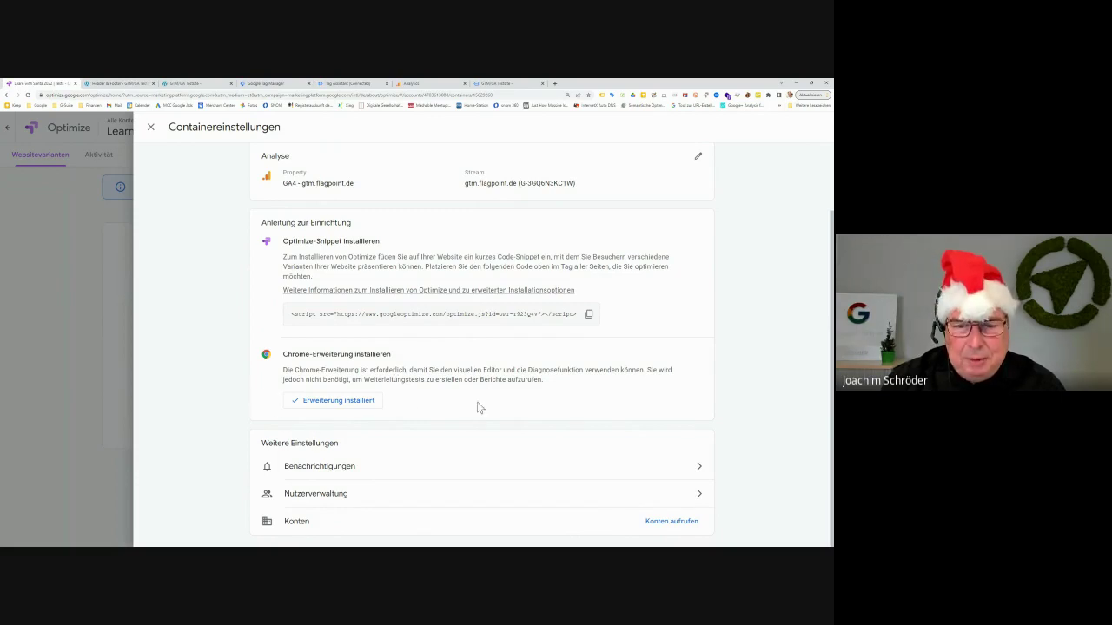
# Set Benachrichtigungen to 'Alle Tests in diesem Container' and confirm with Fertig
pyautogui.click(685, 472)
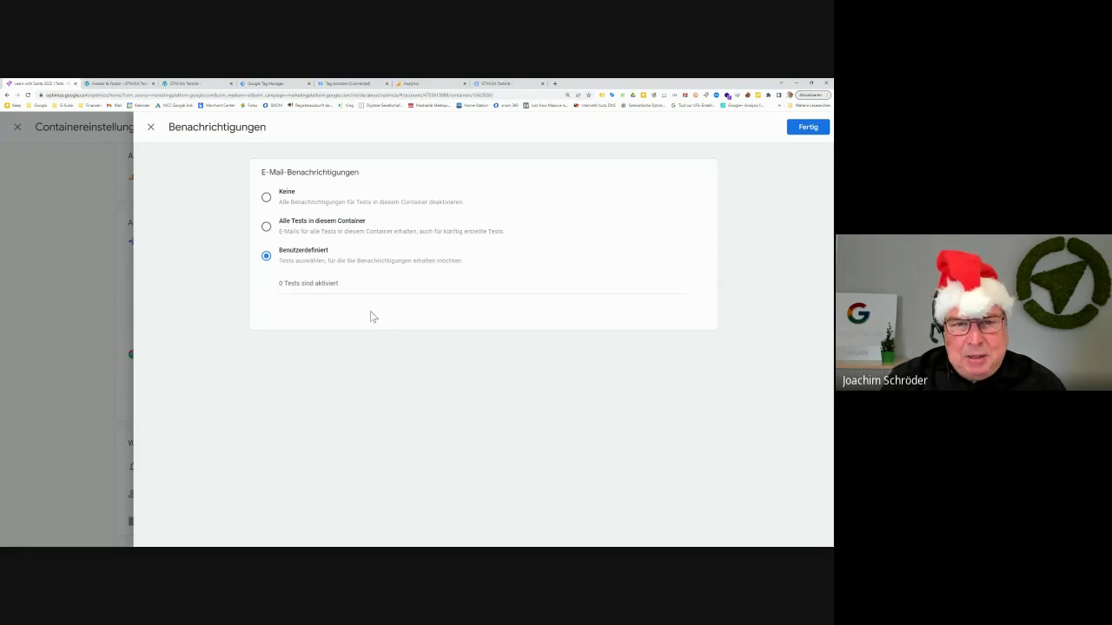
pyautogui.click(266, 199)
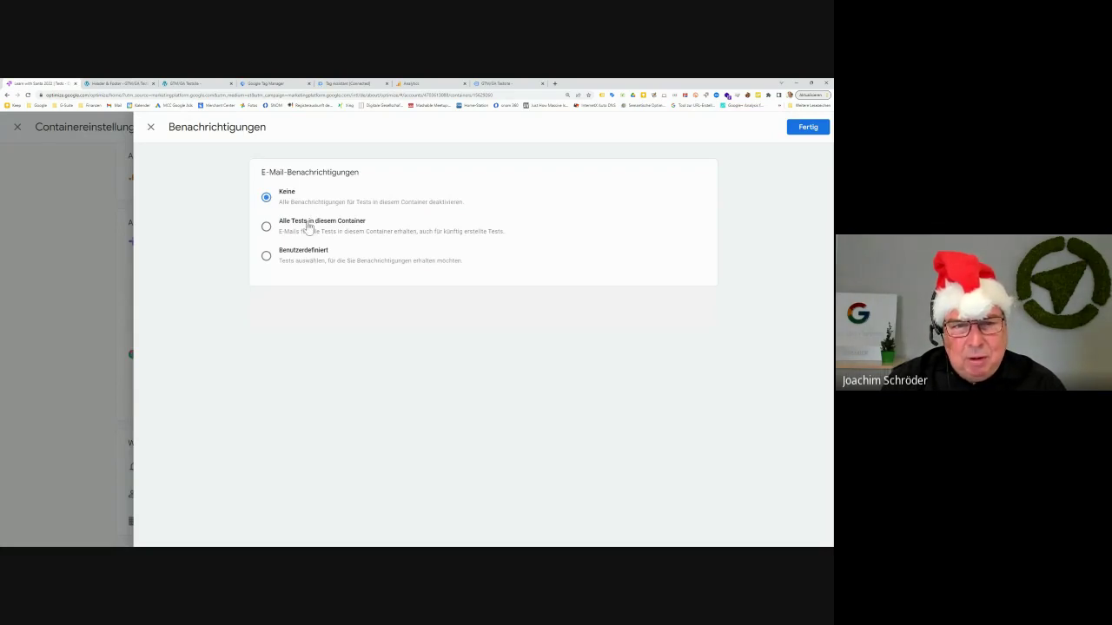
pyautogui.click(309, 226)
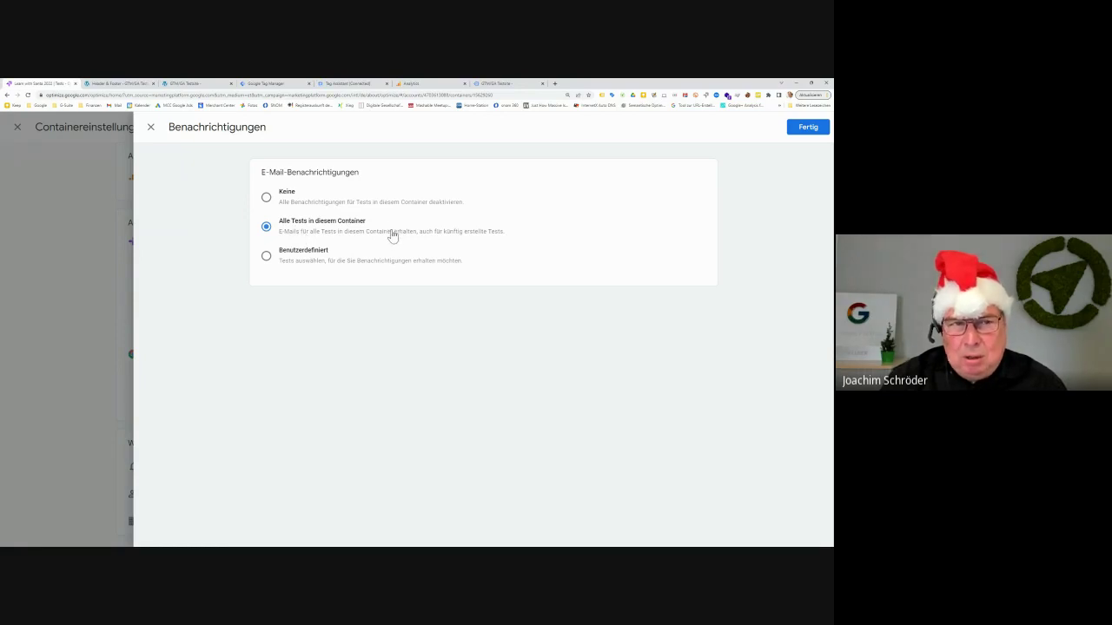
pyautogui.click(806, 130)
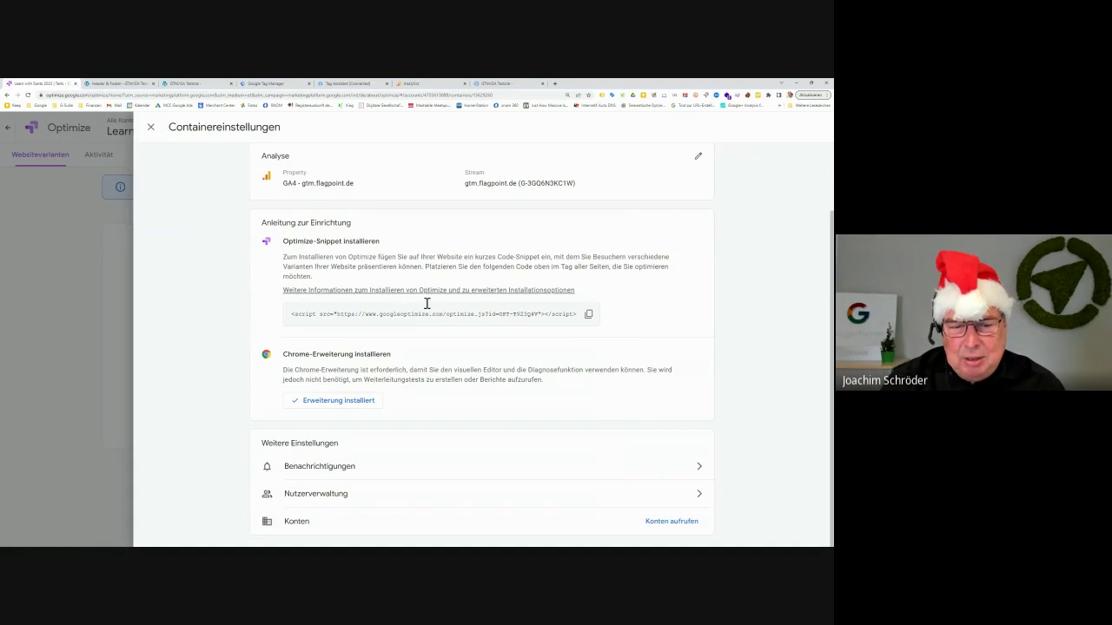
pyautogui.click(366, 470)
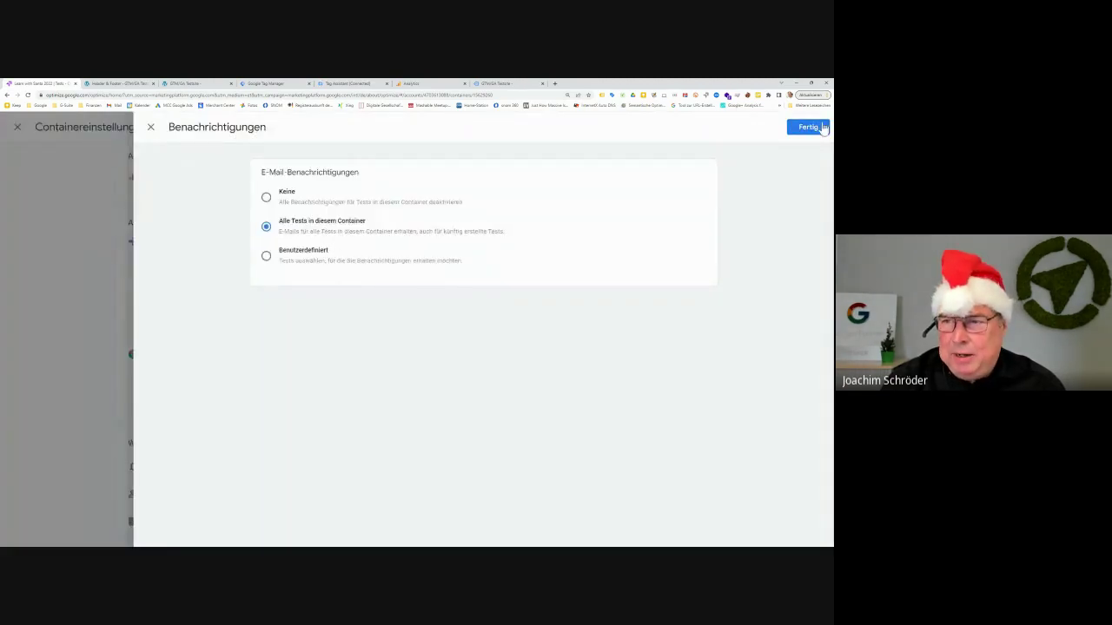
pyautogui.click(806, 130)
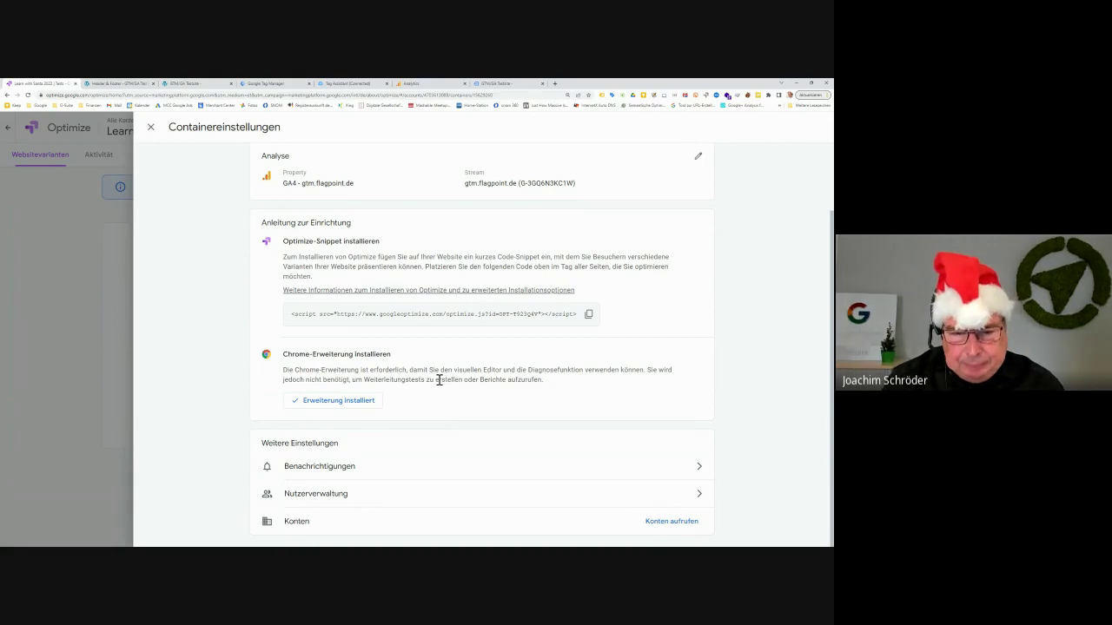
# In Nutzerverwaltung, try twice to revoke the second user's access, then open the Nutzer hinzufügen form
pyautogui.click(357, 502)
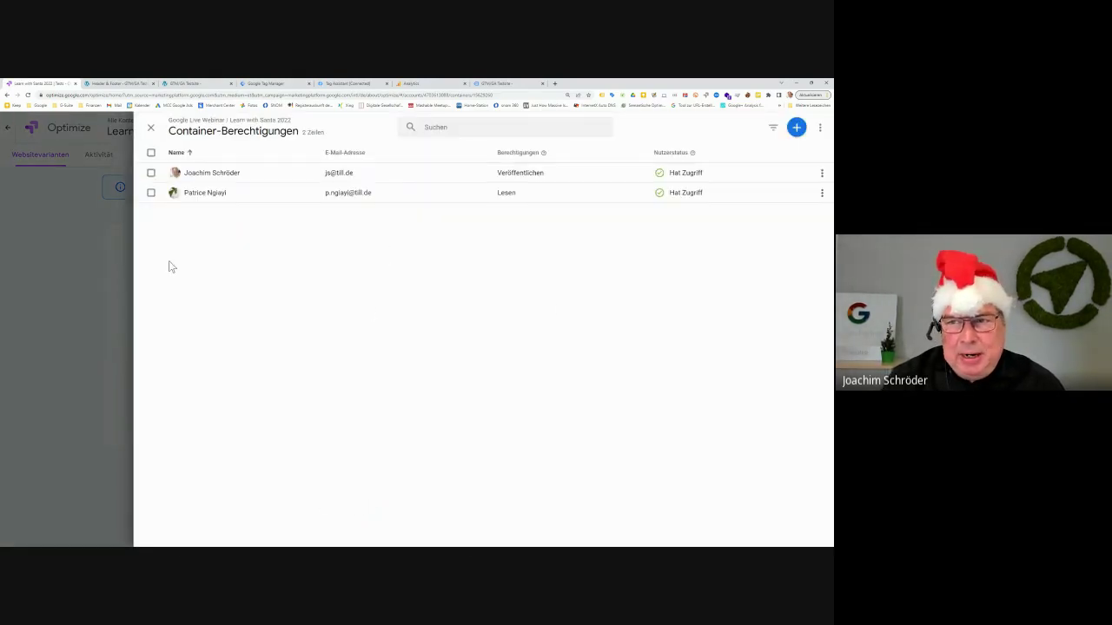
pyautogui.click(822, 192)
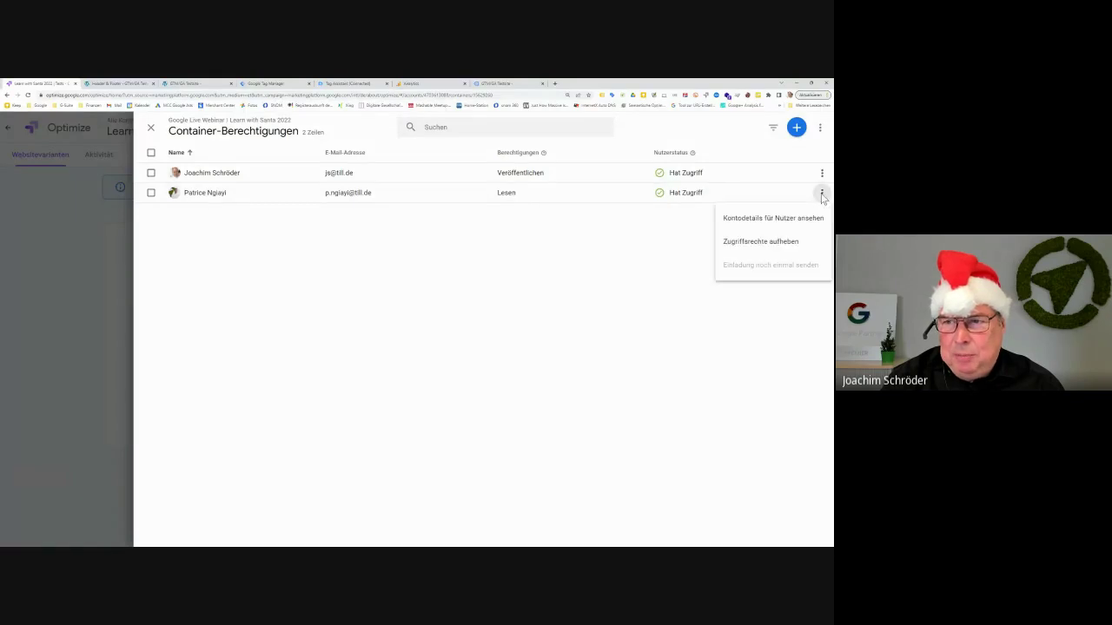
pyautogui.click(790, 242)
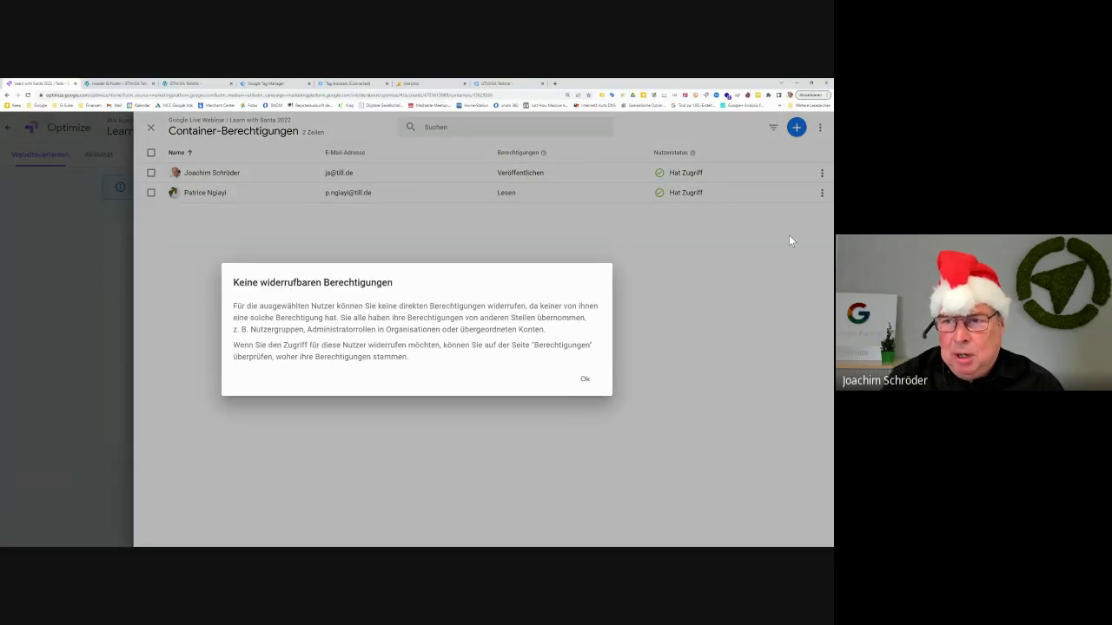
pyautogui.click(584, 379)
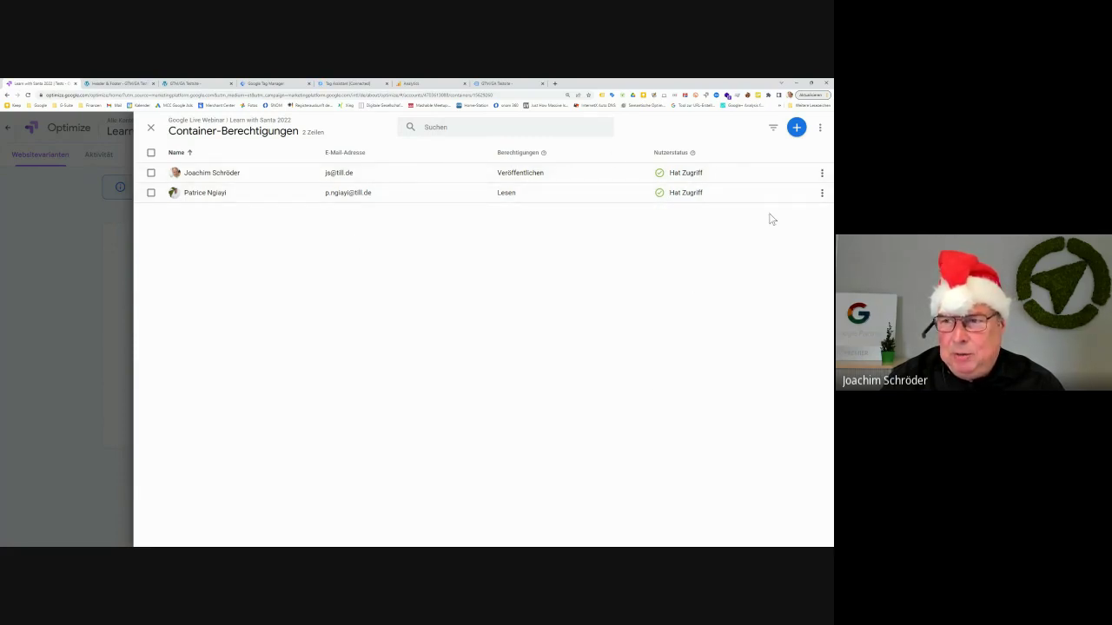
pyautogui.click(821, 193)
pyautogui.click(769, 240)
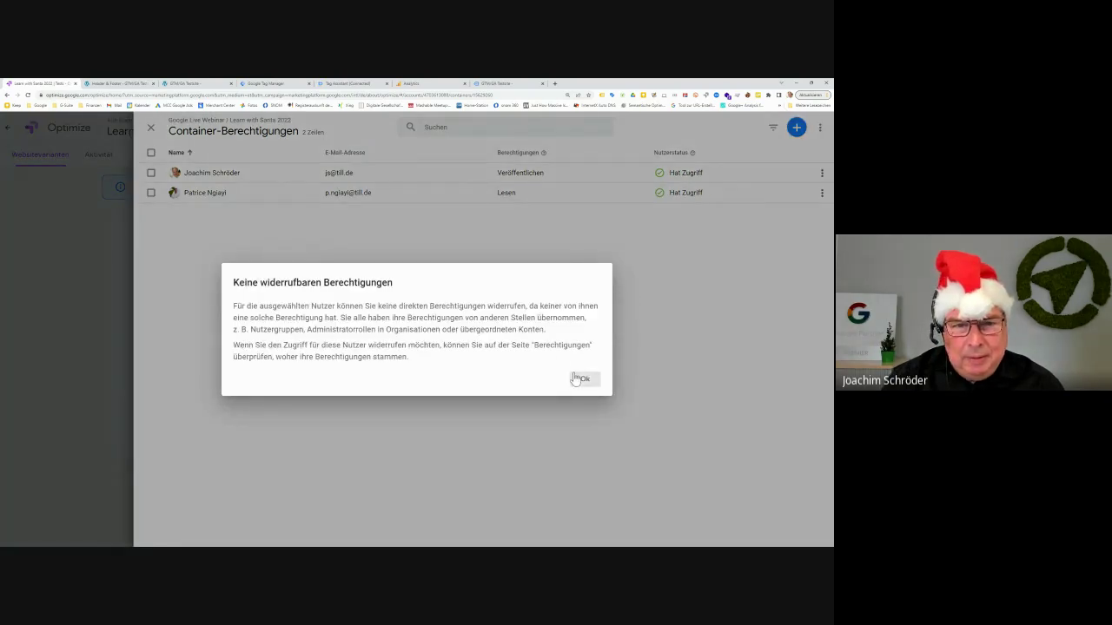
pyautogui.click(580, 379)
pyautogui.click(796, 127)
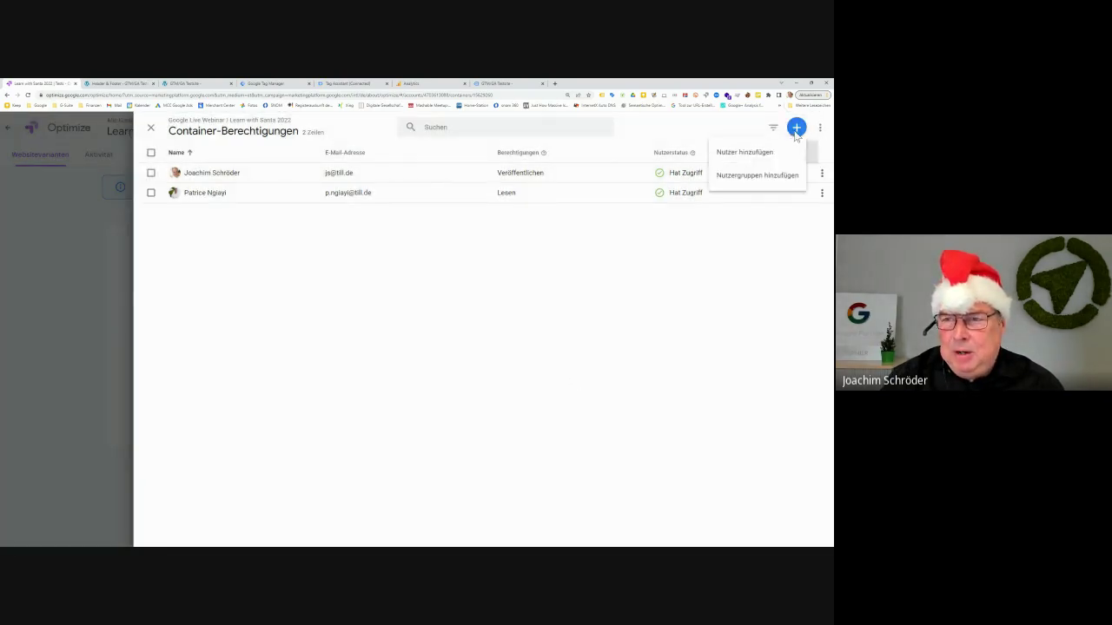
pyautogui.click(757, 152)
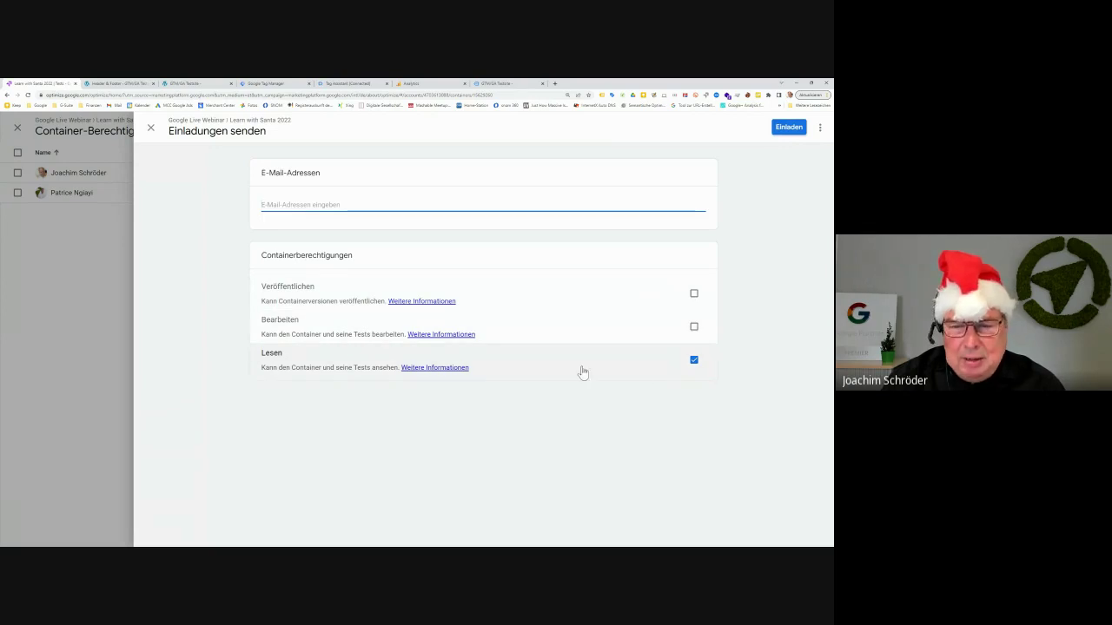
# Invite the new user's e-mail address with Bearbeiten and Veröffentlichen rights, then close the permissions panel
pyautogui.click(694, 328)
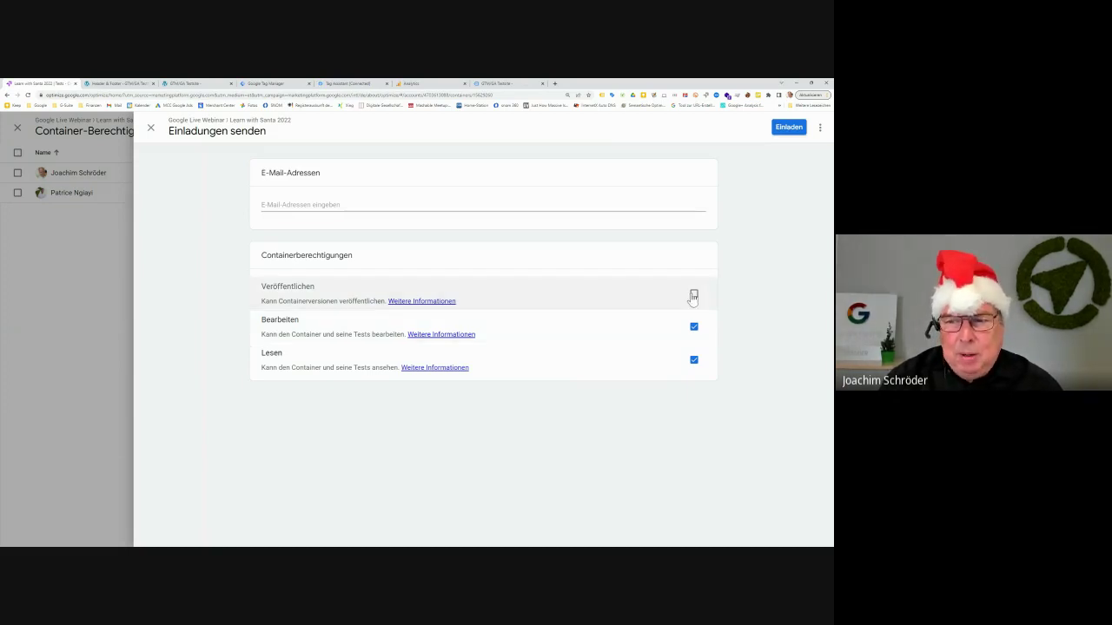
pyautogui.click(694, 295)
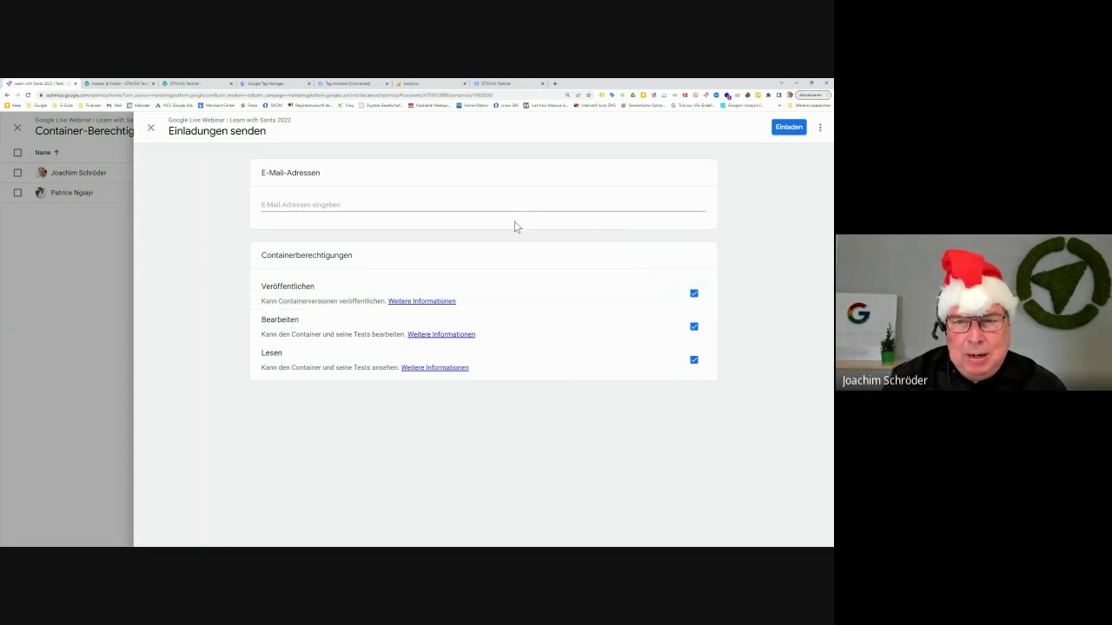
pyautogui.click(288, 202)
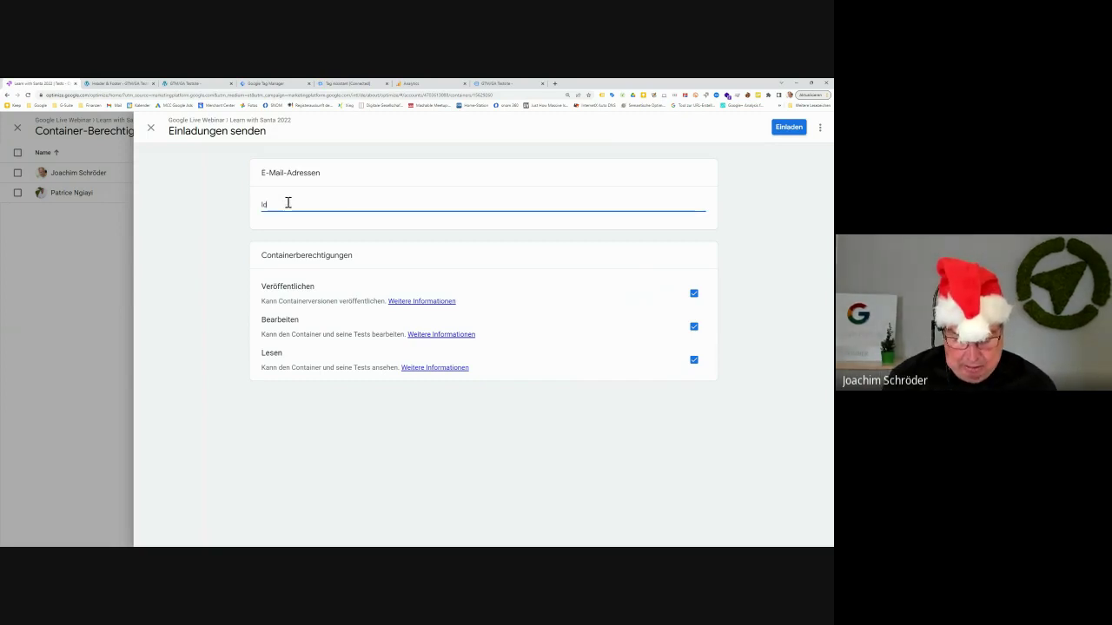
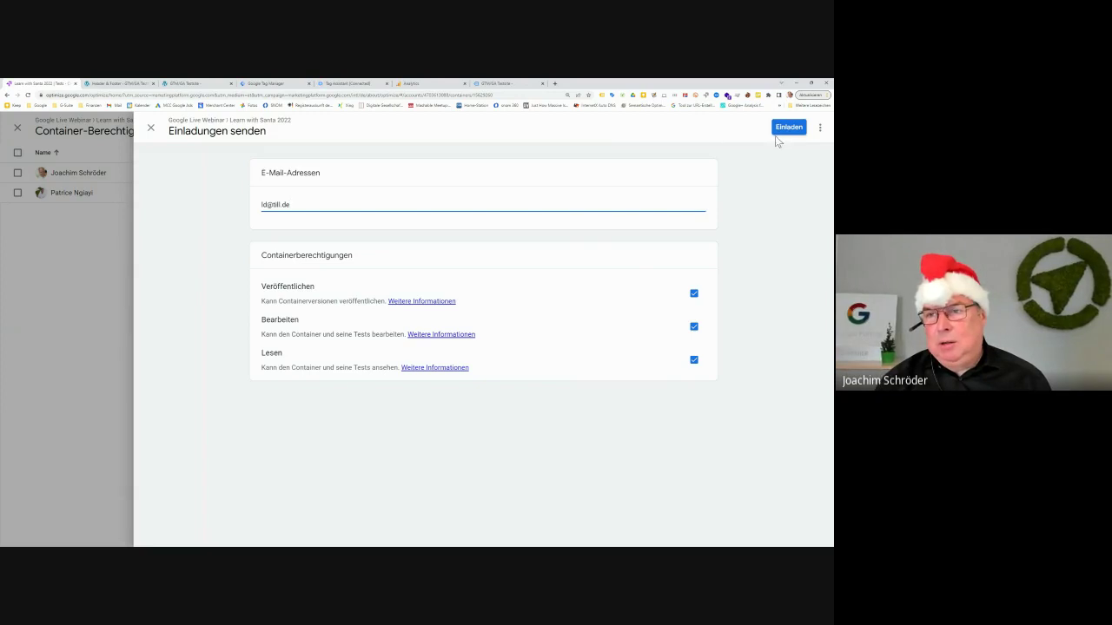
pyautogui.click(786, 129)
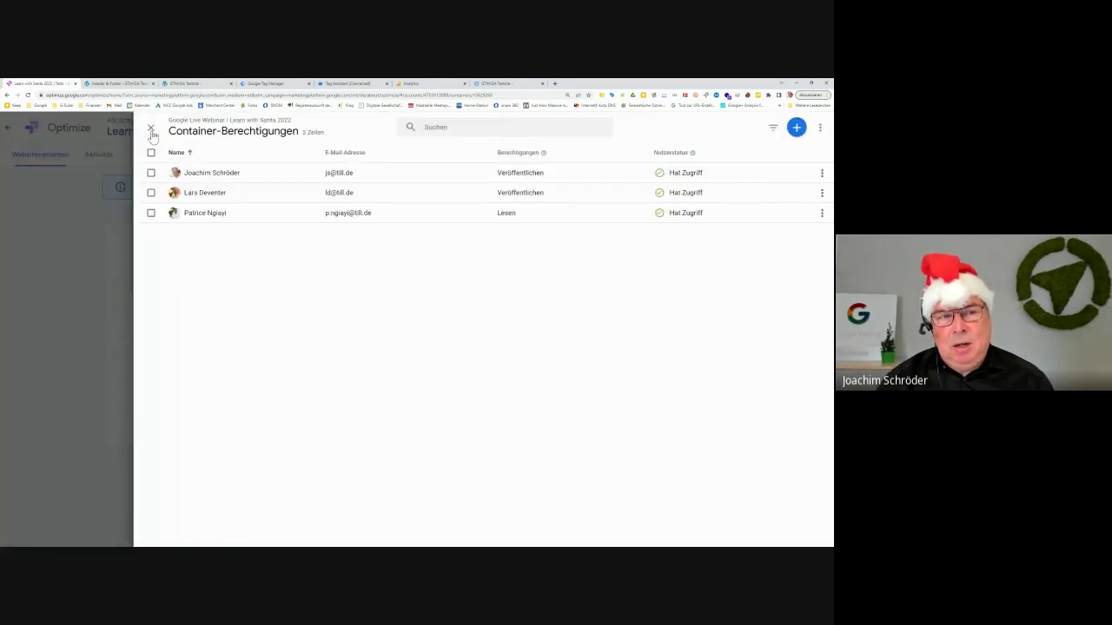
pyautogui.click(151, 130)
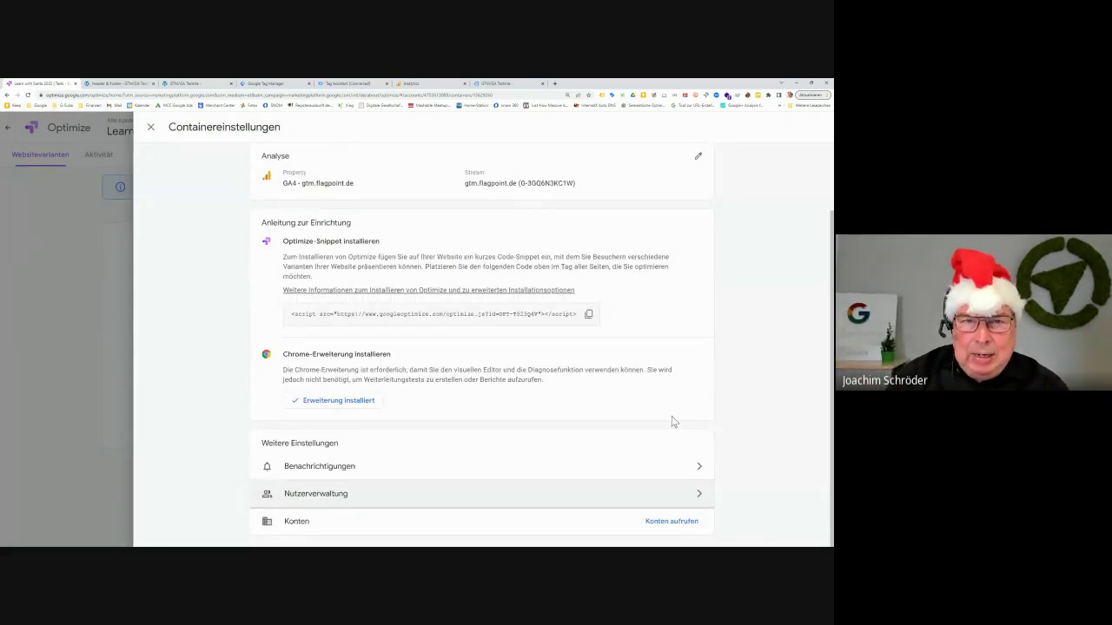
# Confirm Optimize - All Pages appears in the Tag Manager workspace tags list, then return to Optimize
pyautogui.scroll(2, 664, 408)
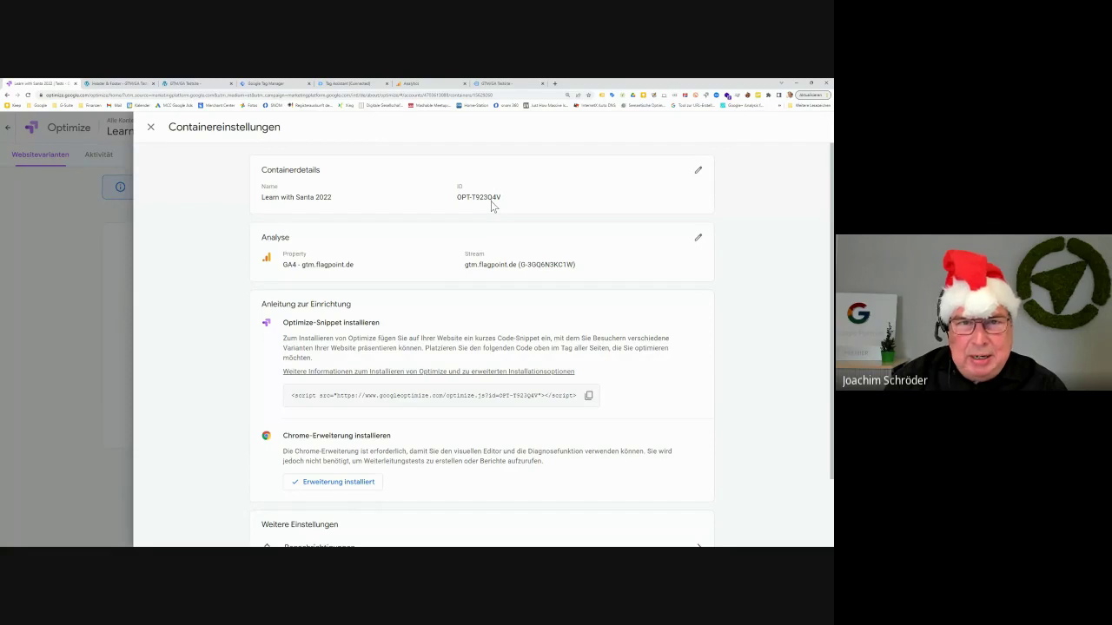
pyautogui.click(297, 87)
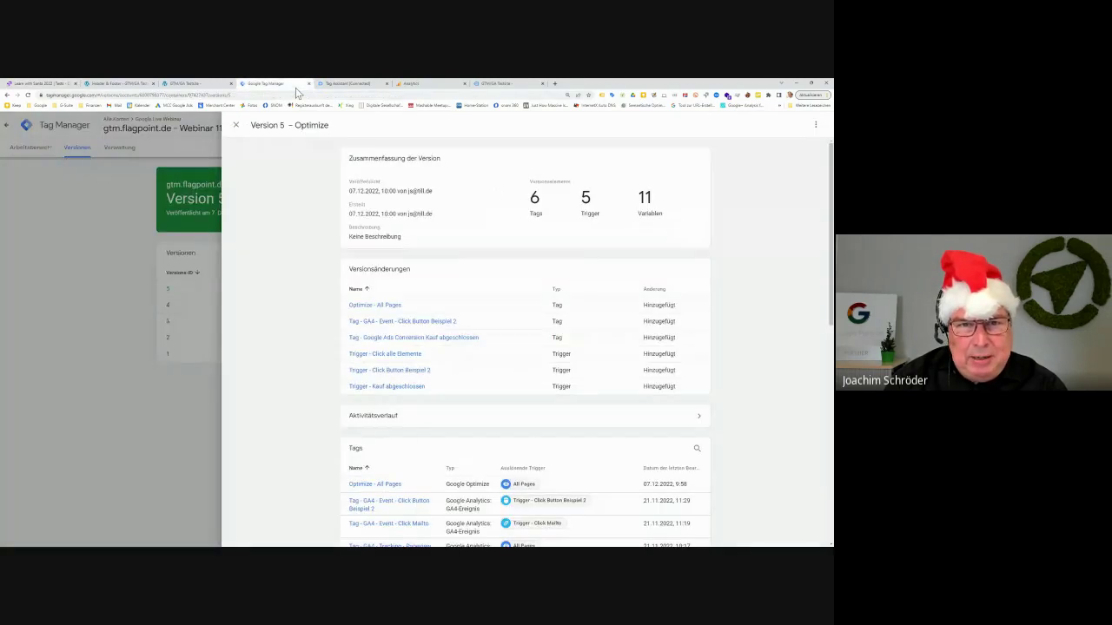
pyautogui.click(236, 126)
pyautogui.click(45, 150)
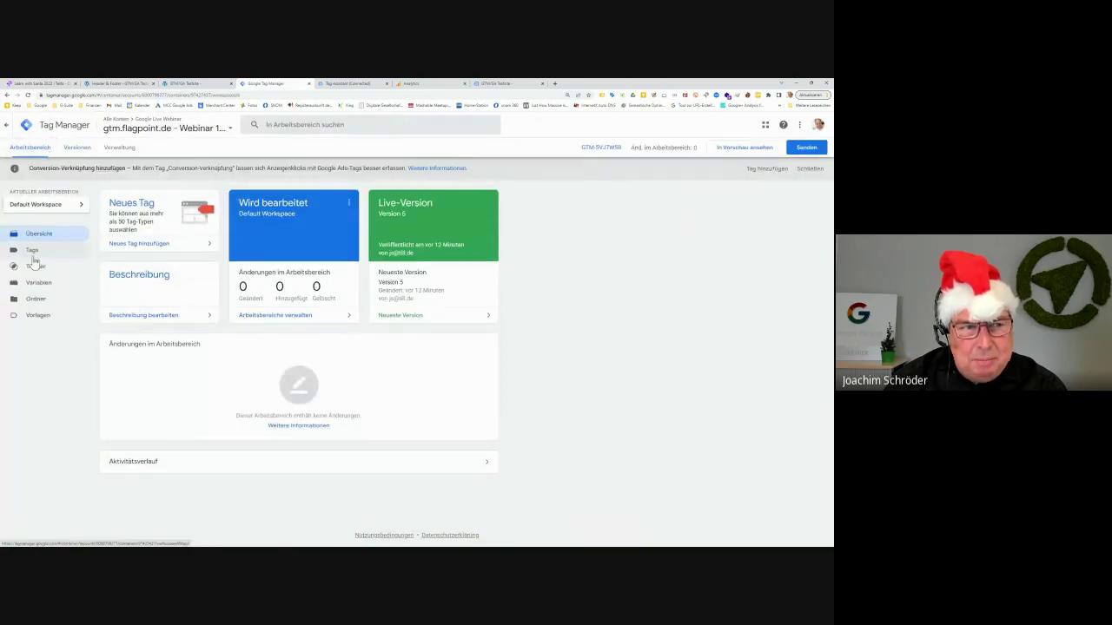
pyautogui.click(33, 251)
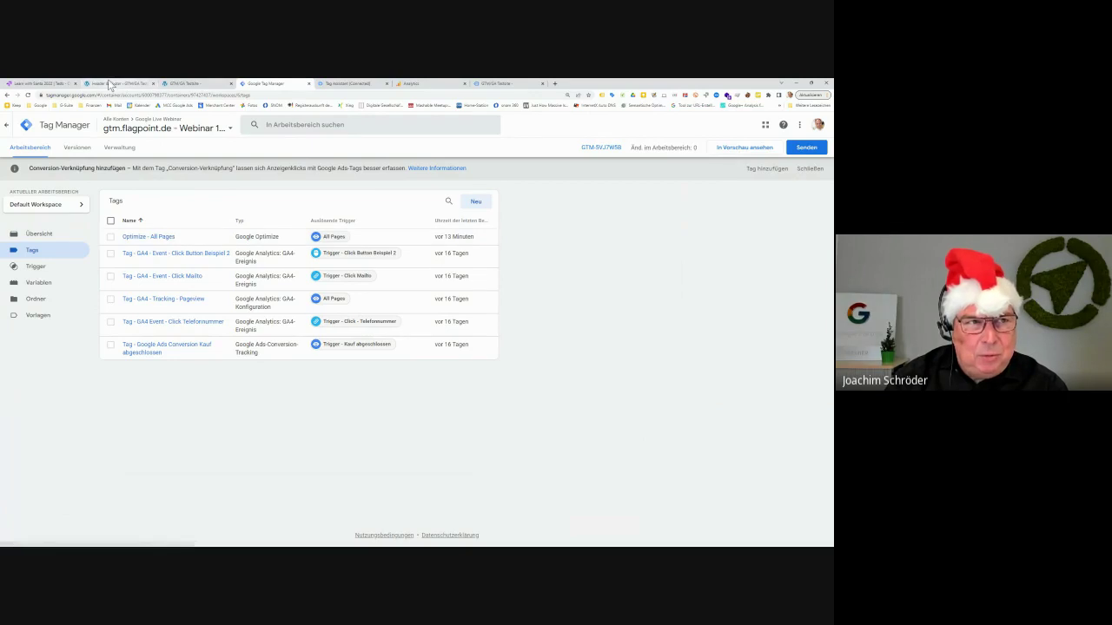
pyautogui.click(35, 83)
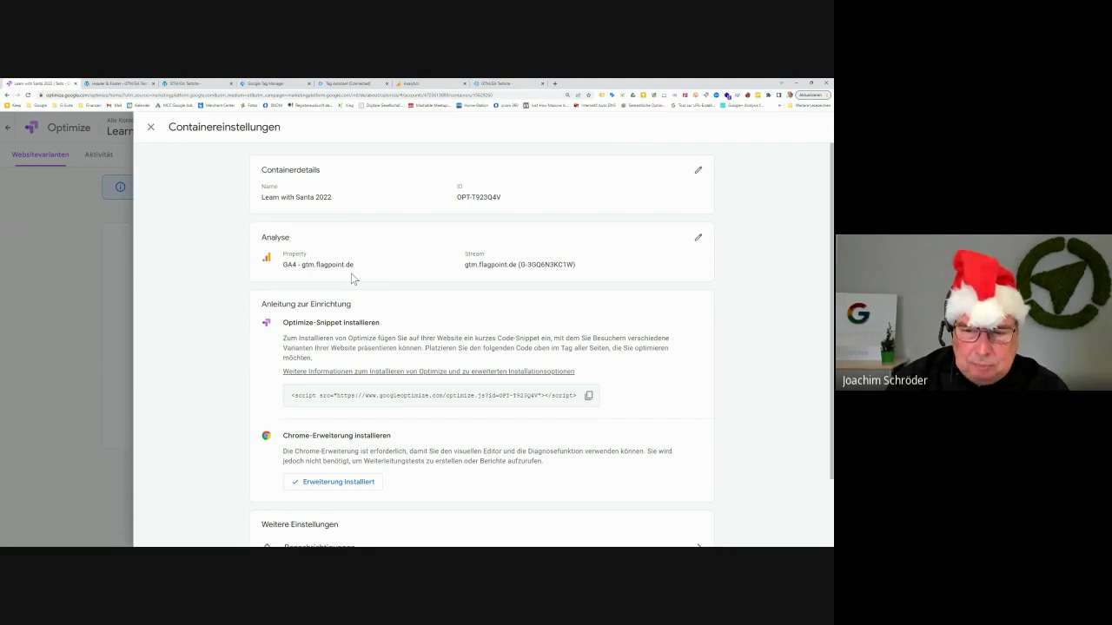
# Review the Benachrichtigungen setting without changes, close Containereinstellungen, and switch to the Tag Manager tags list
pyautogui.scroll(-1, 331, 458)
pyautogui.scroll(-2, 332, 457)
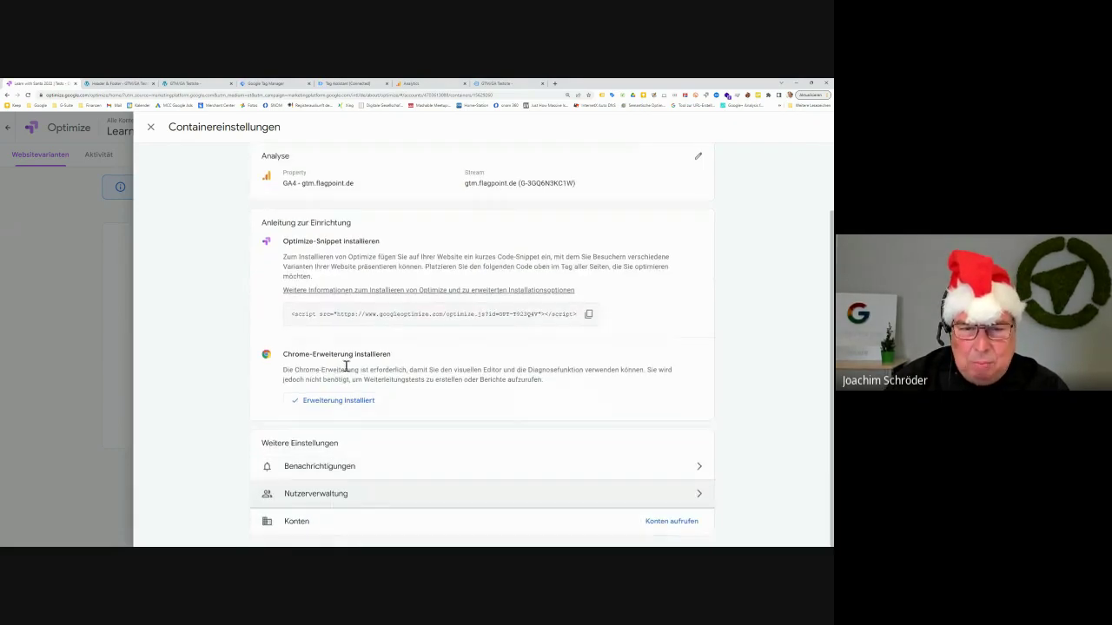
pyautogui.click(391, 469)
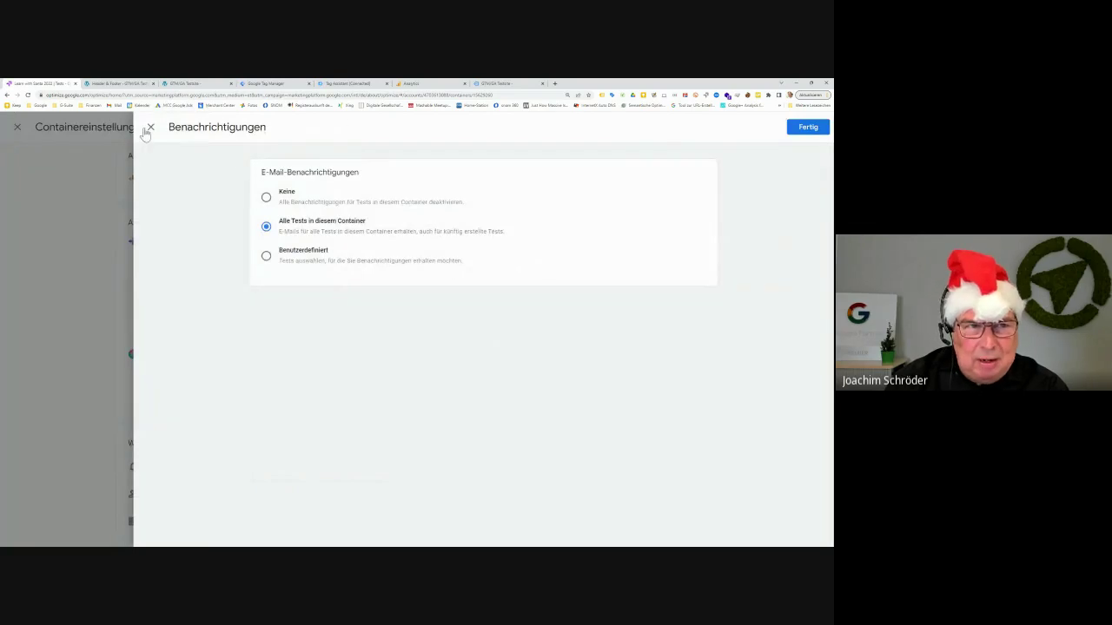
pyautogui.click(149, 128)
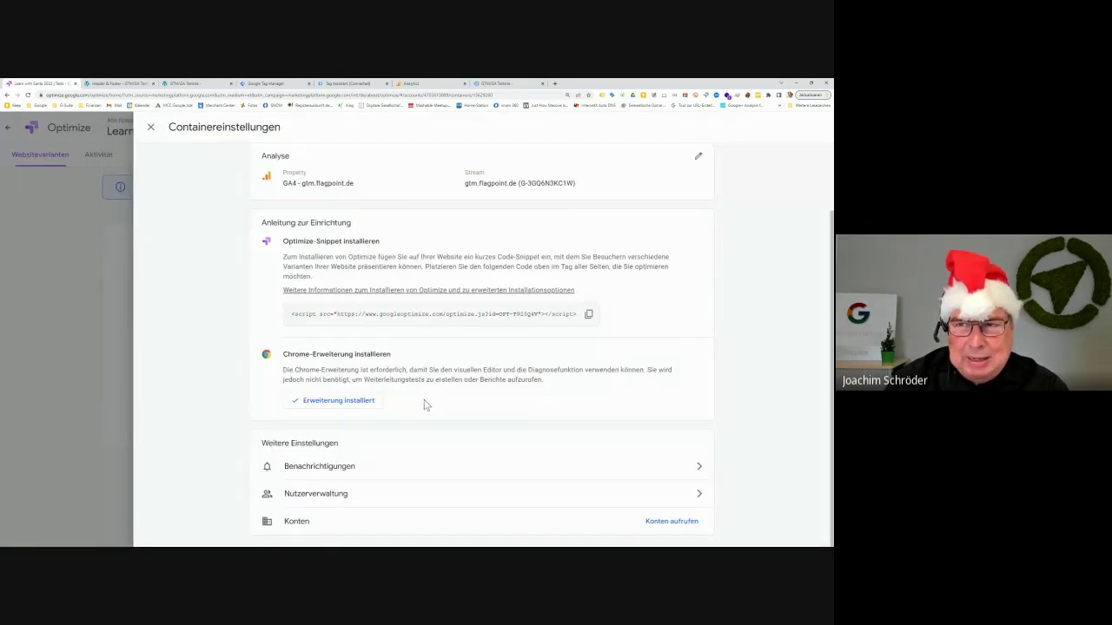
pyautogui.scroll(2, 425, 405)
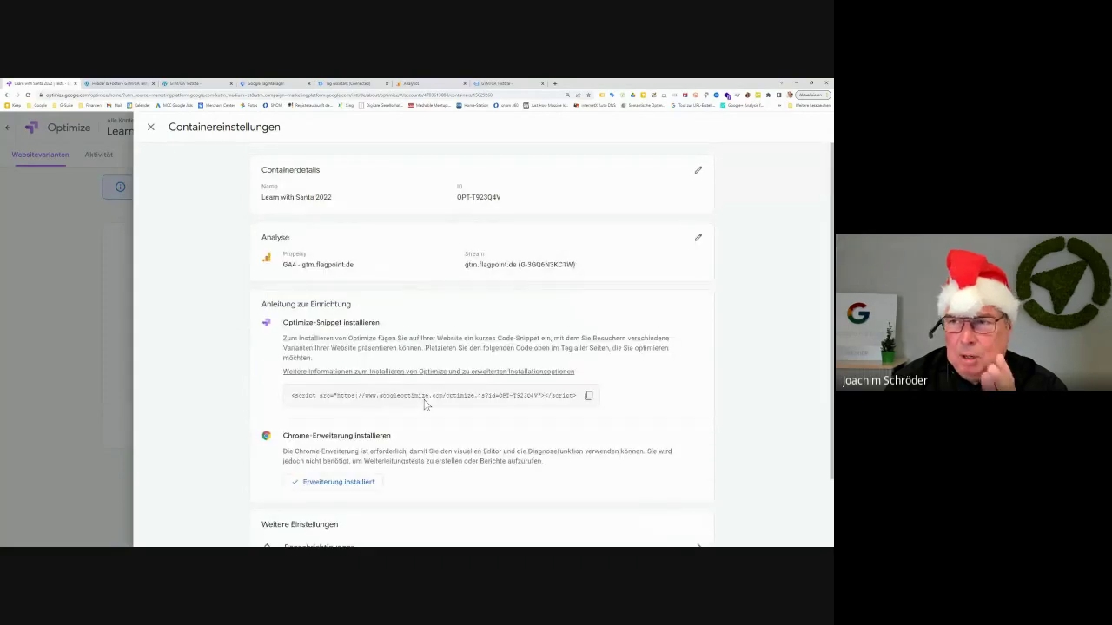
pyautogui.click(151, 129)
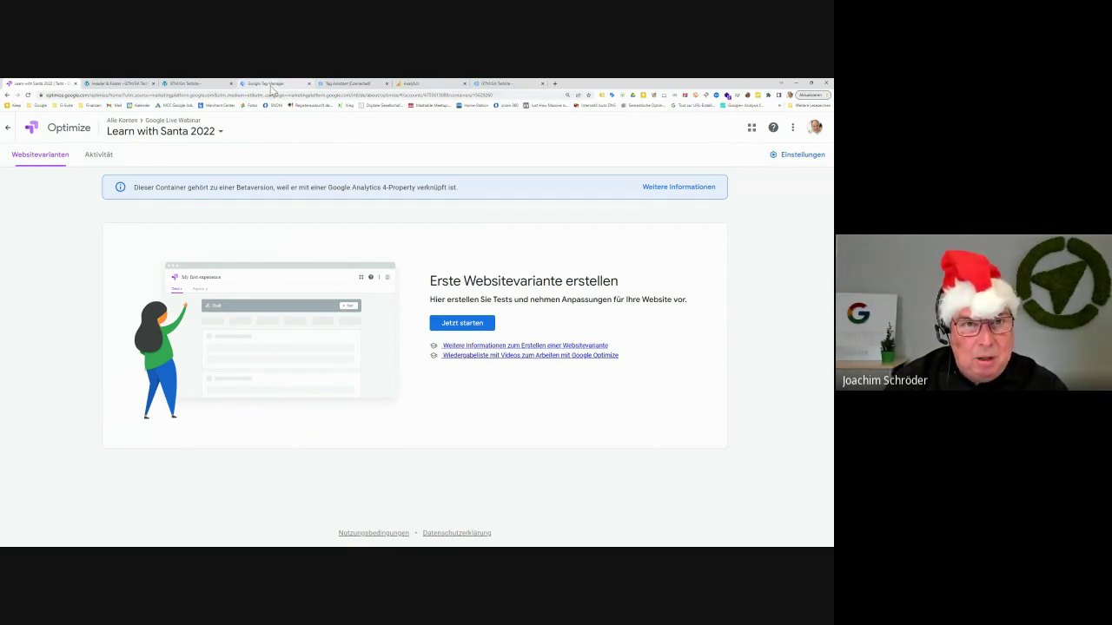
pyautogui.click(271, 84)
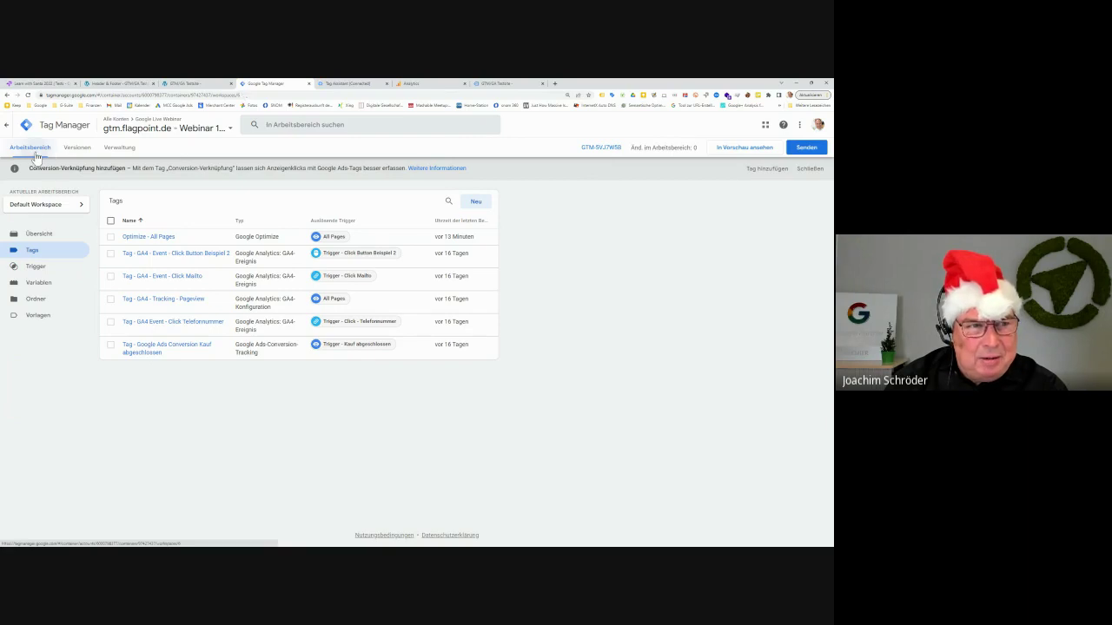
# View the Tag Manager workspace Übersicht, then go back to the Learn with Santa 2022 container
pyautogui.click(36, 236)
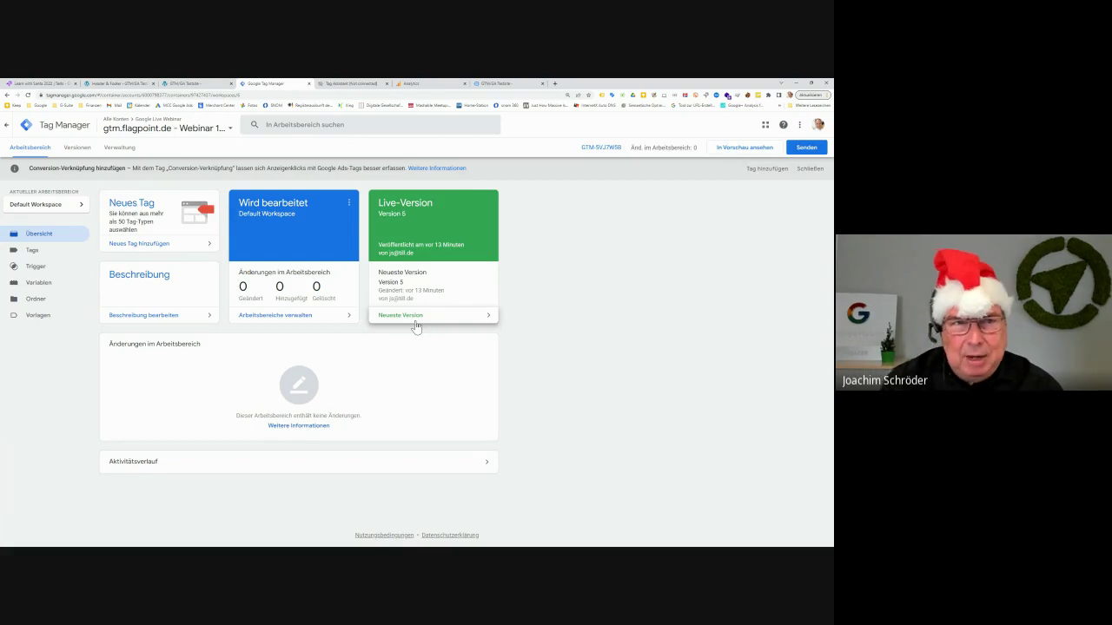
pyautogui.click(30, 84)
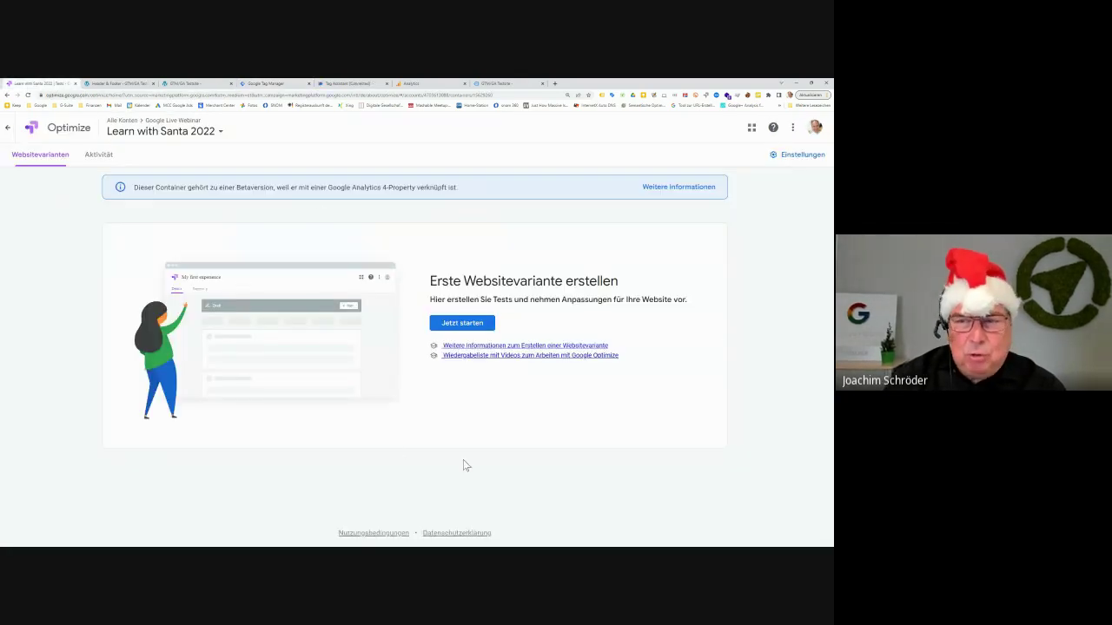
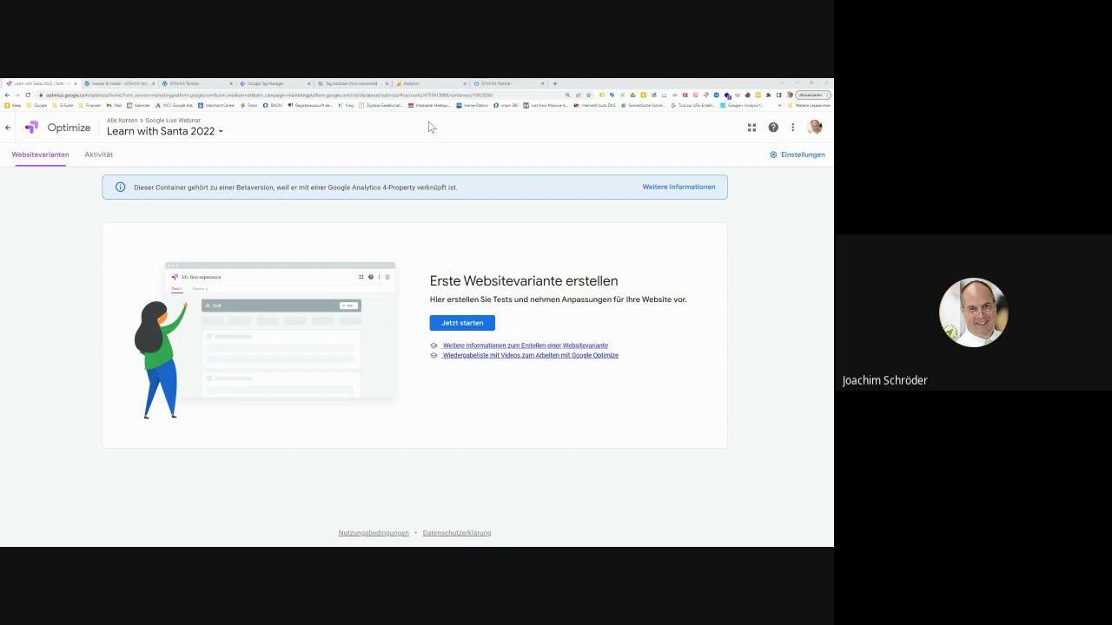
# Close the gtm.flagpoint.de web stream details to return to the GA4 Datenstreams list
pyautogui.click(426, 86)
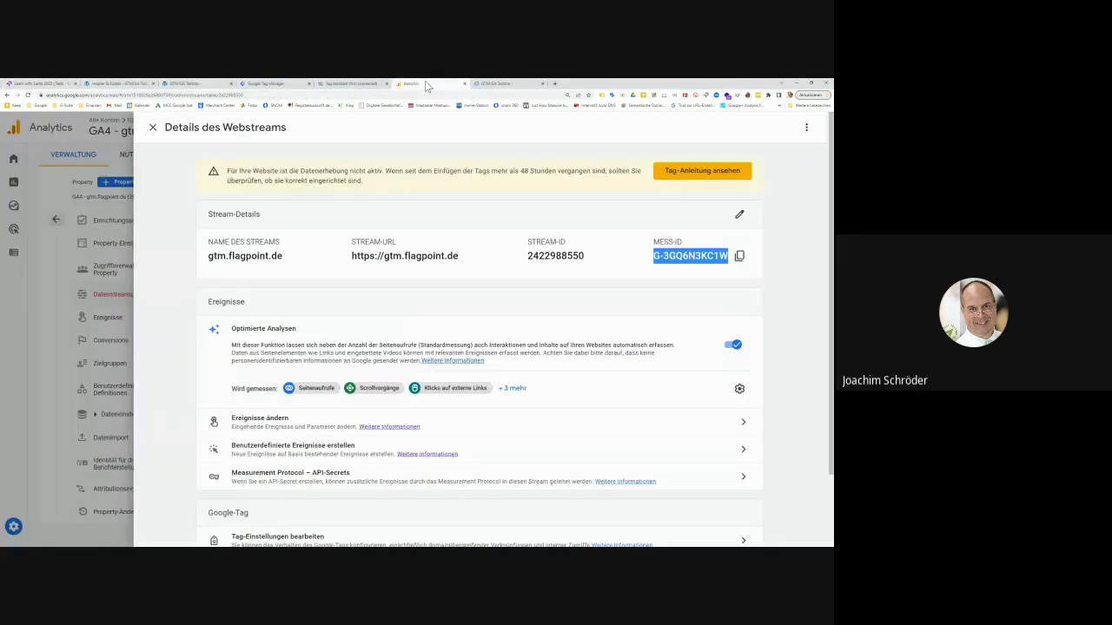
pyautogui.click(150, 128)
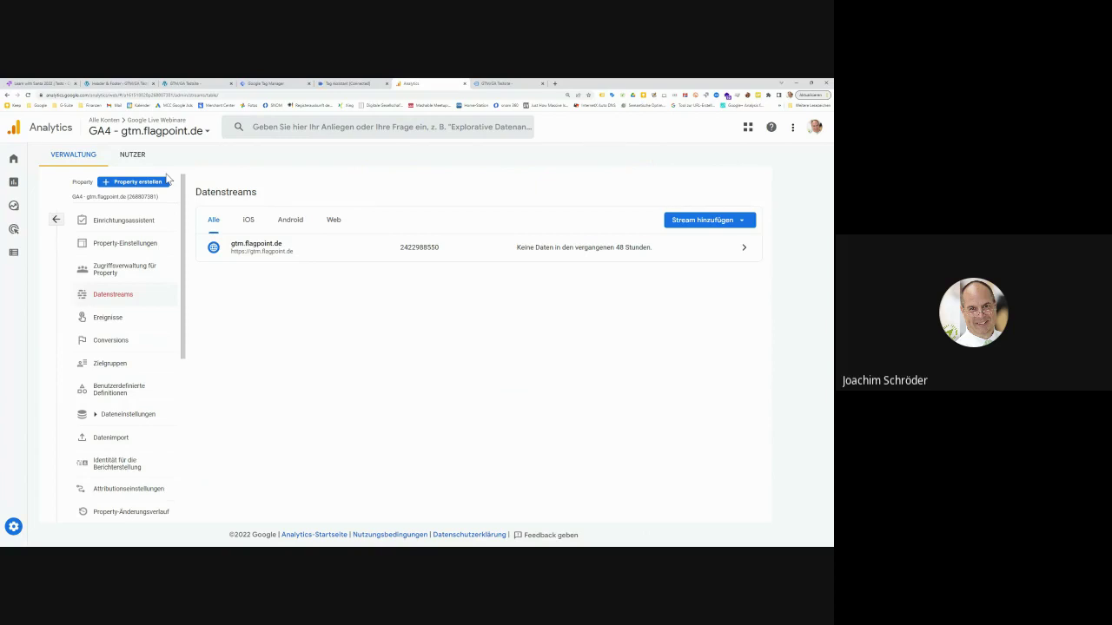
pyautogui.doubleClick(50, 127)
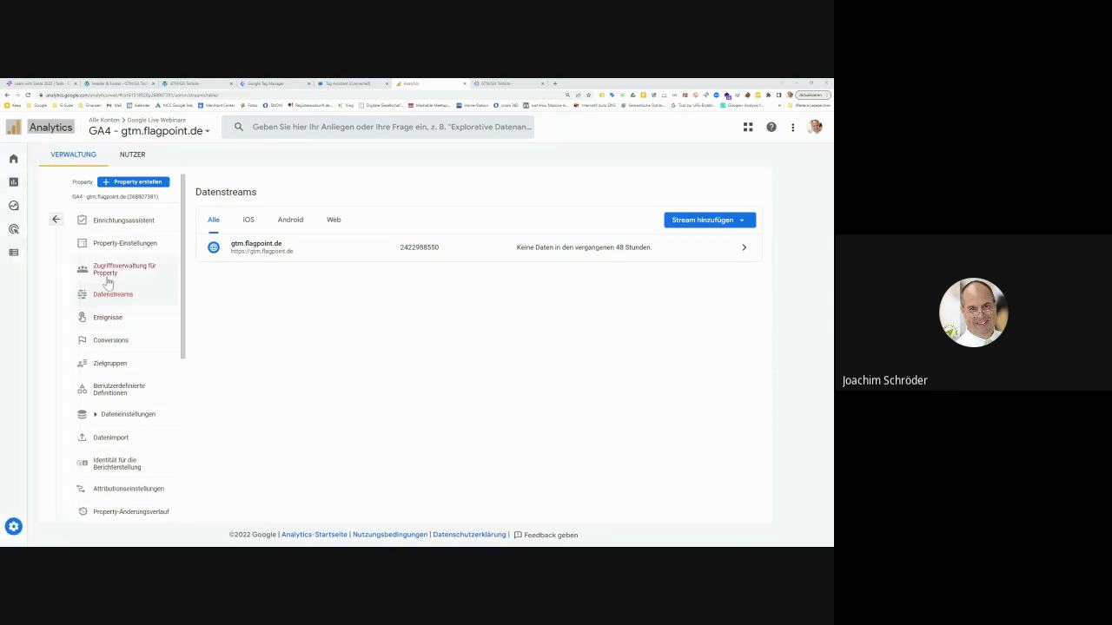
# Open Containereinstellungen for the Learn with Santa 2022 Optimize container
pyautogui.click(37, 84)
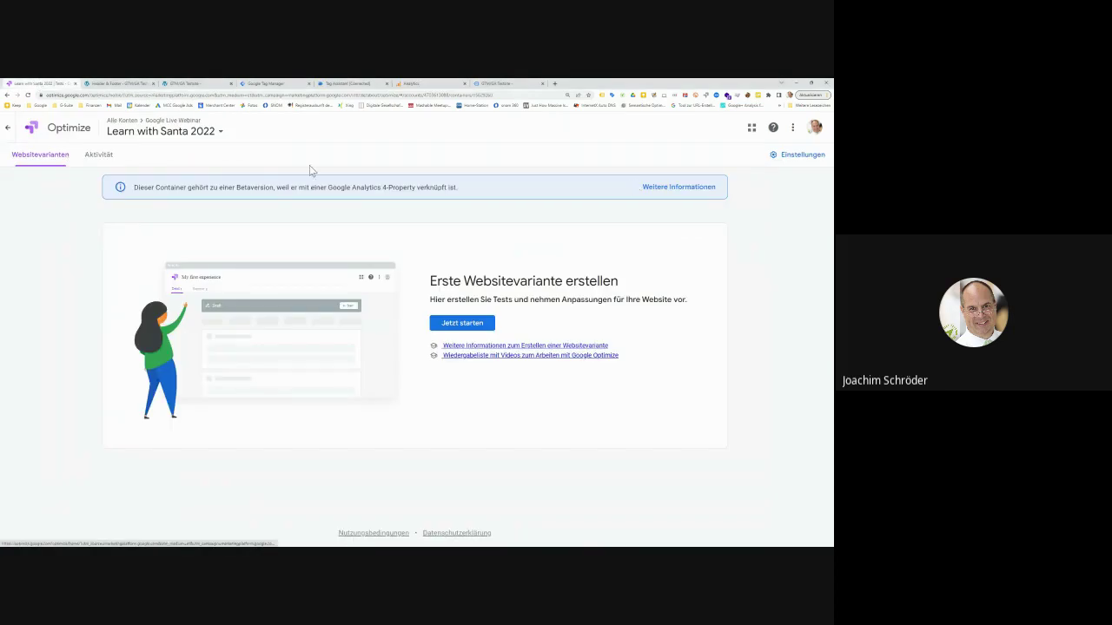
pyautogui.click(795, 158)
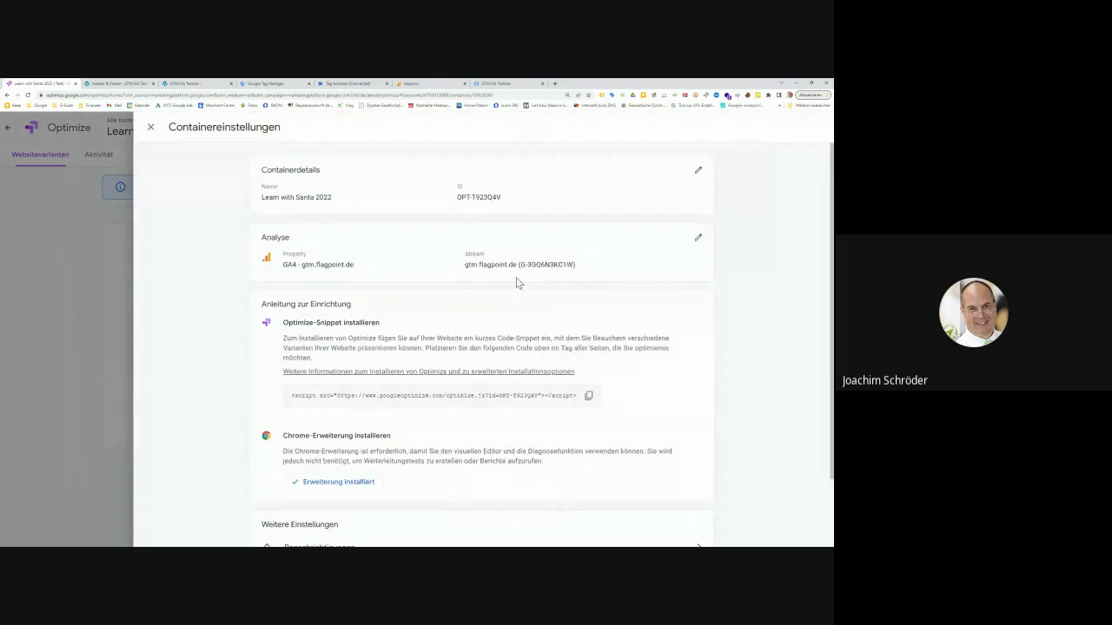
# Review the Analytics link, keeping property GA4 - gtm.flagpoint.de with stream G-3GQ6N3KC1W
pyautogui.click(699, 238)
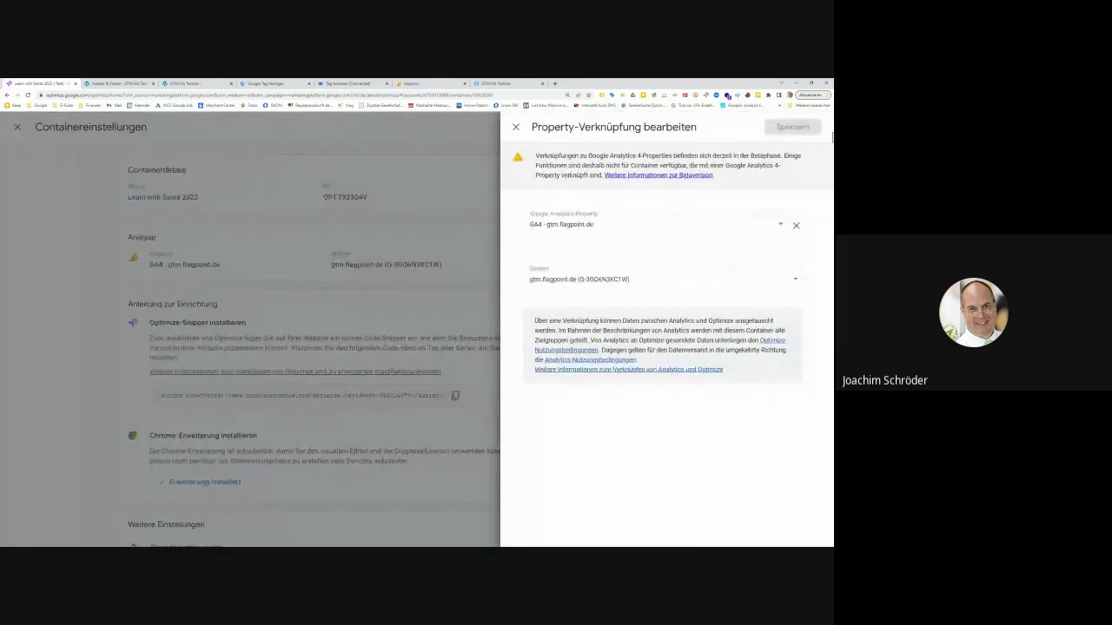
pyautogui.click(581, 231)
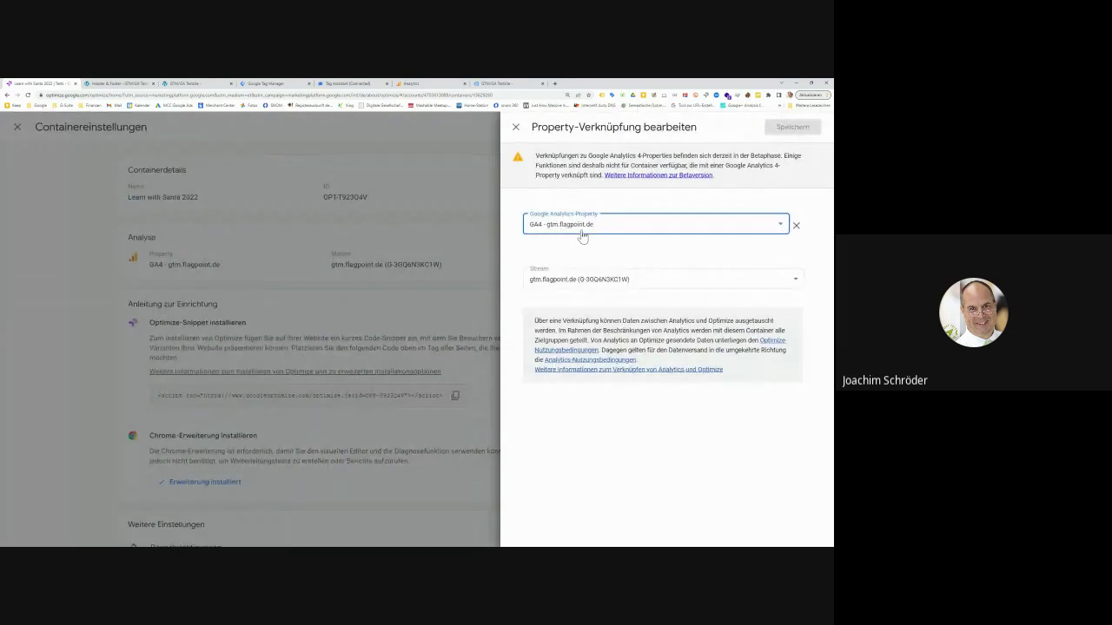
pyautogui.click(581, 232)
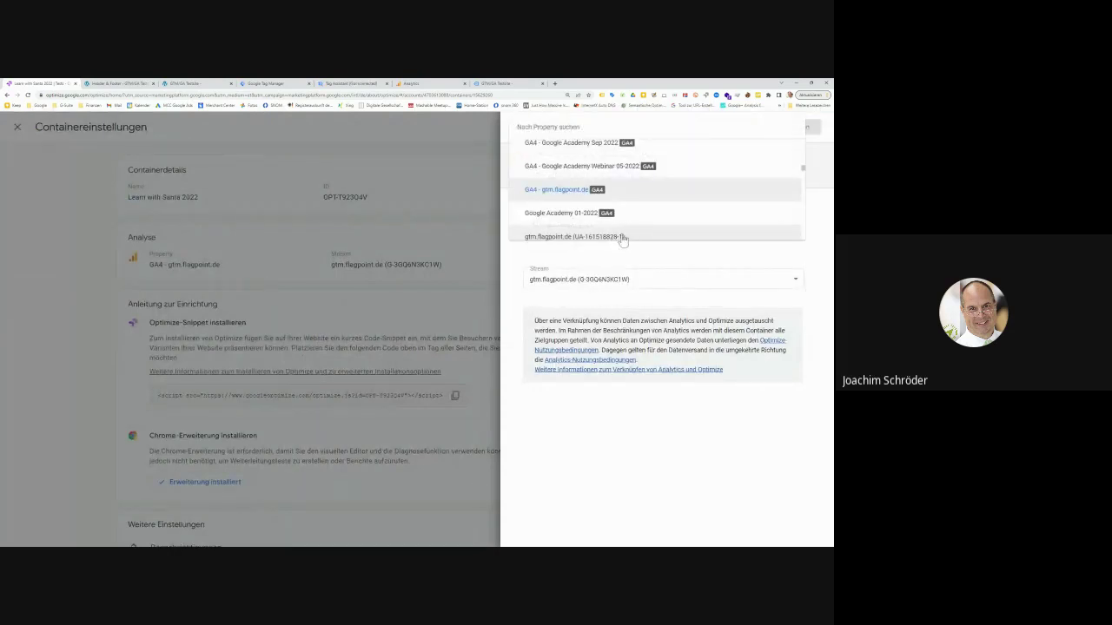
pyautogui.click(611, 340)
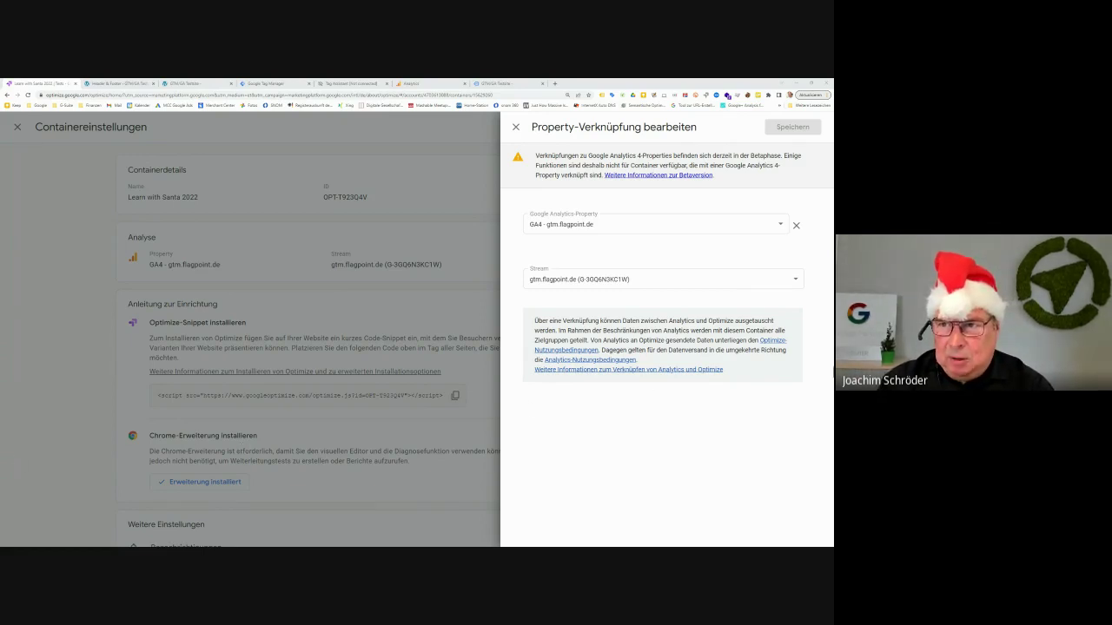
pyautogui.moveTo(732, 156); pyautogui.dragTo(767, 171)
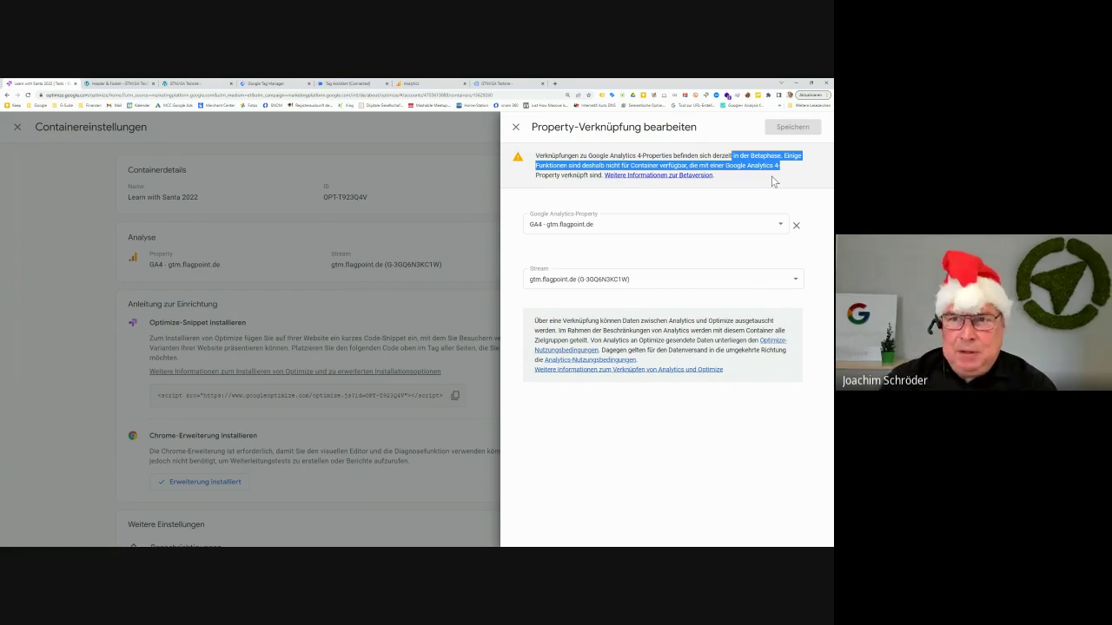
# Close the property link editor and container settings to return to Websitevarianten
pyautogui.click(516, 128)
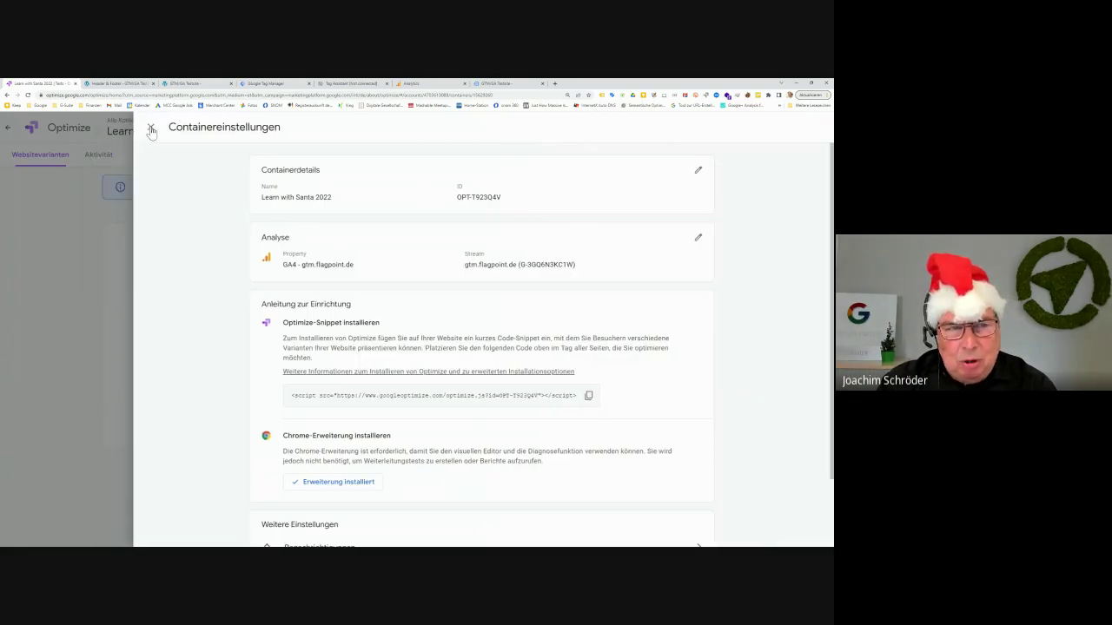
pyautogui.click(150, 127)
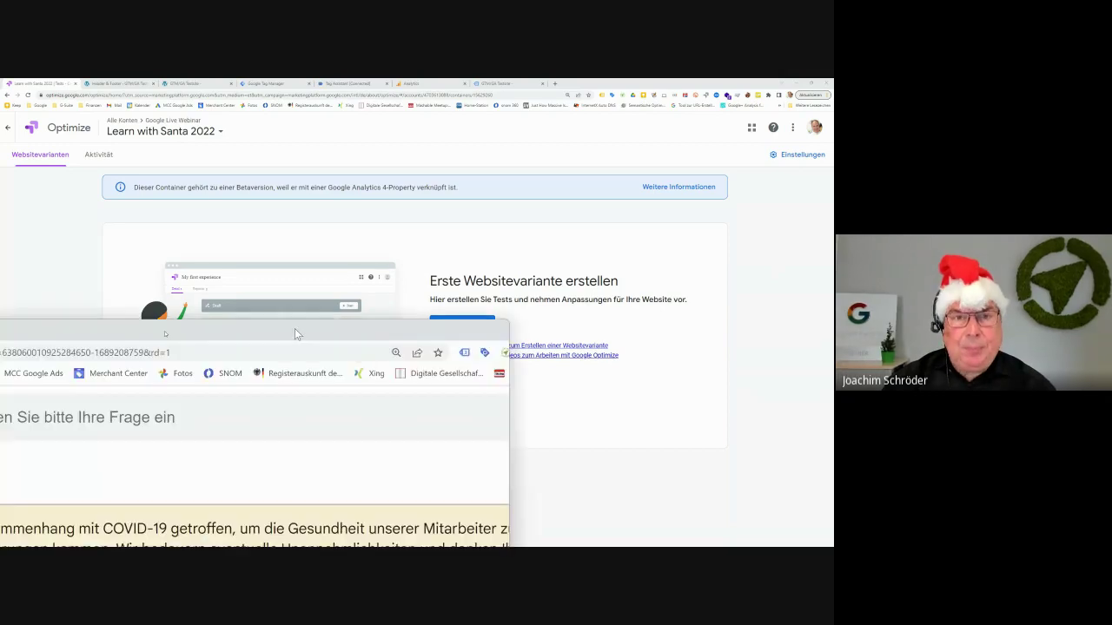
# Maximize the Optimize help window, read the GA4 linking article, then close it
pyautogui.moveTo(294, 328); pyautogui.dragTo(706, 137)
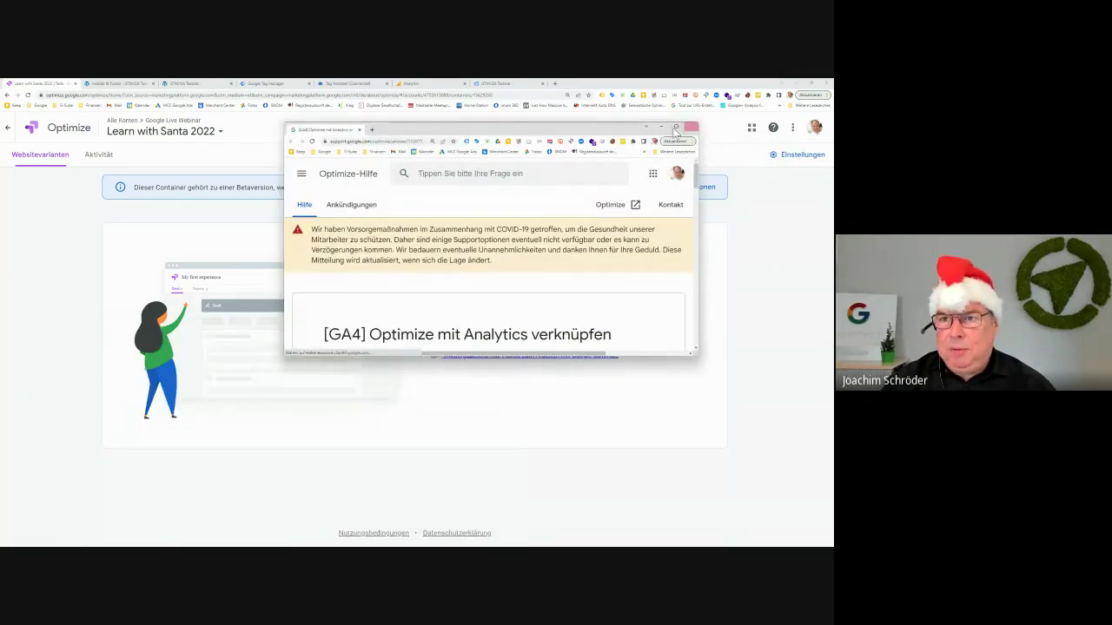
pyautogui.click(676, 127)
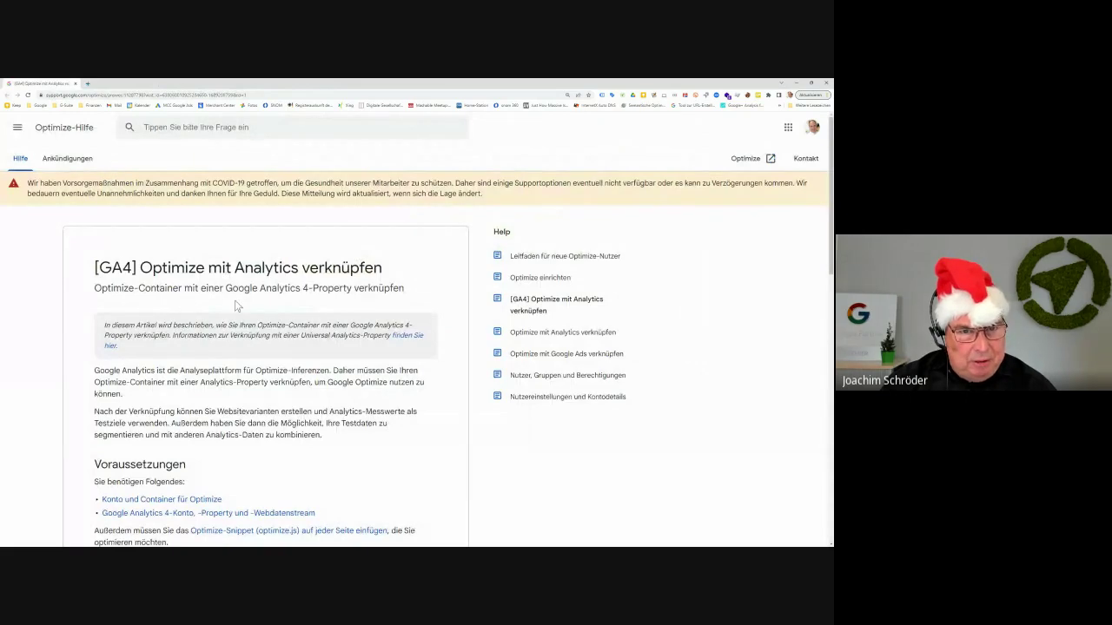
pyautogui.scroll(-1, 236, 304)
pyautogui.scroll(-3, 236, 311)
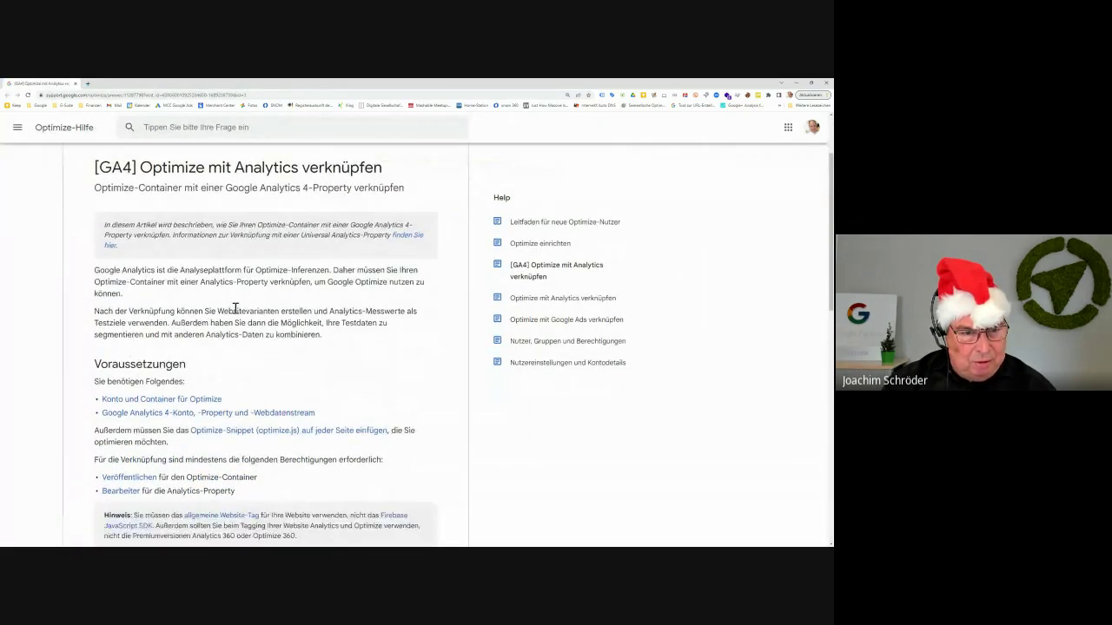
pyautogui.scroll(-2, 236, 311)
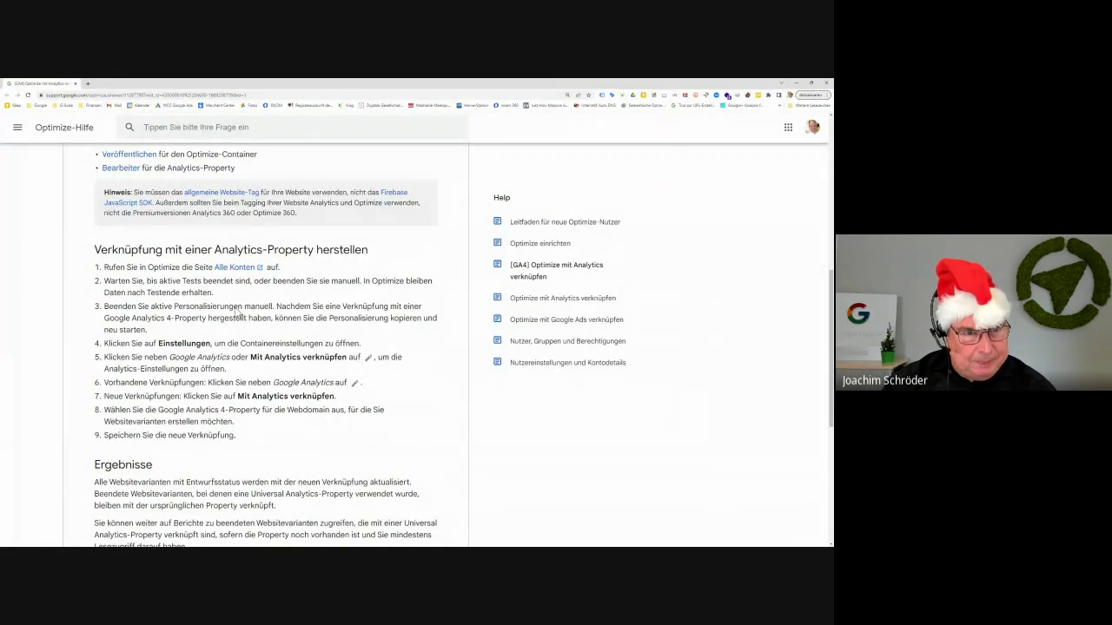
pyautogui.scroll(-2, 236, 311)
pyautogui.scroll(1, 235, 307)
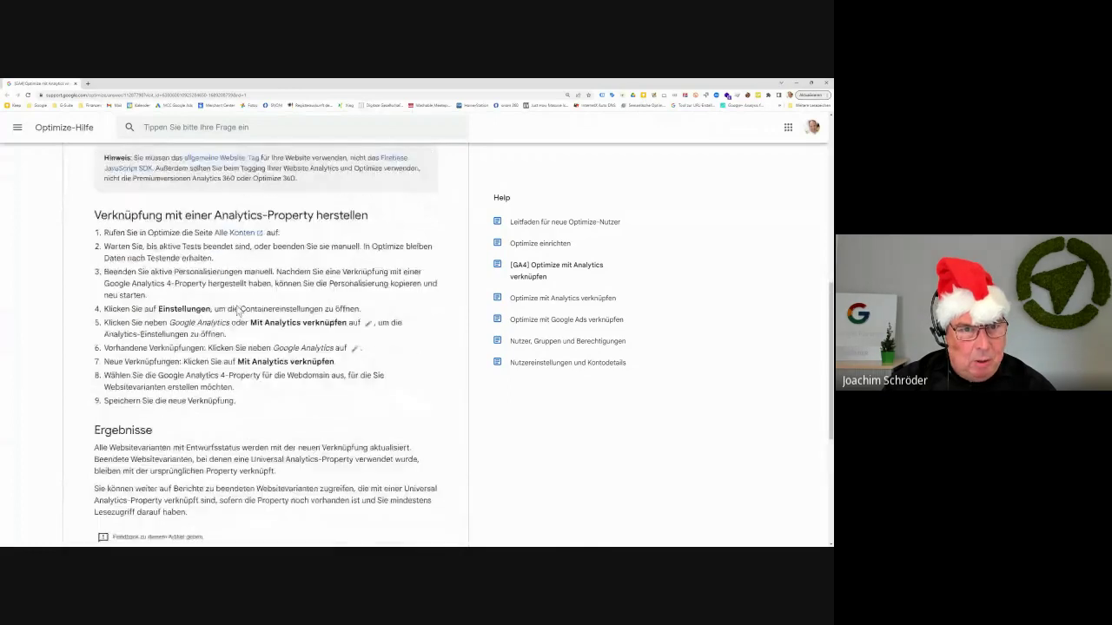
pyautogui.moveTo(138, 234); pyautogui.dragTo(158, 236)
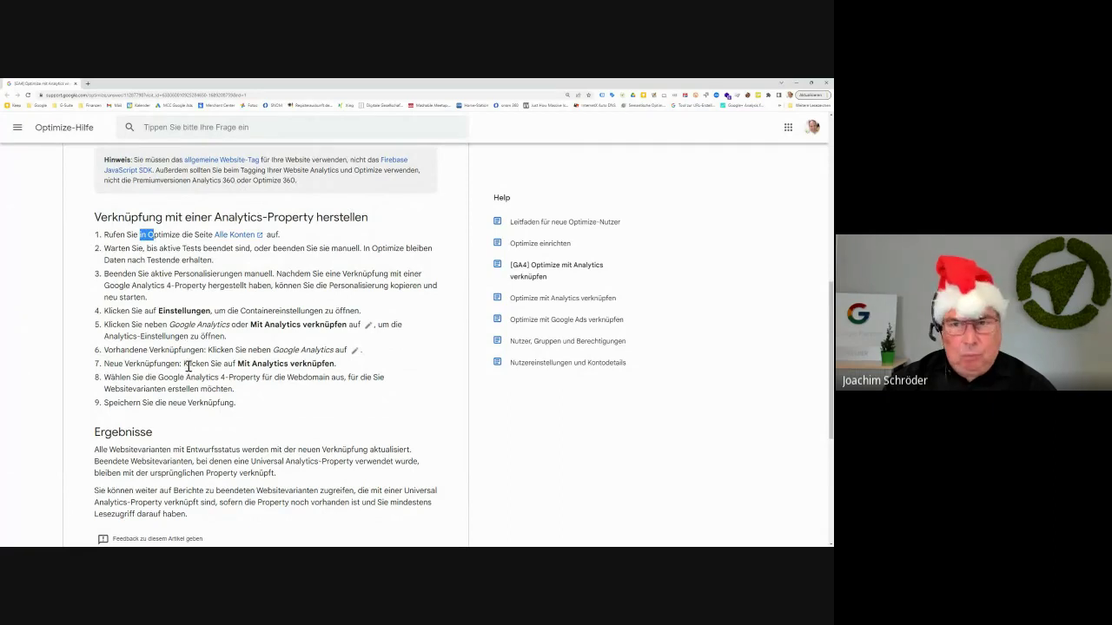
pyautogui.scroll(10, 184, 306)
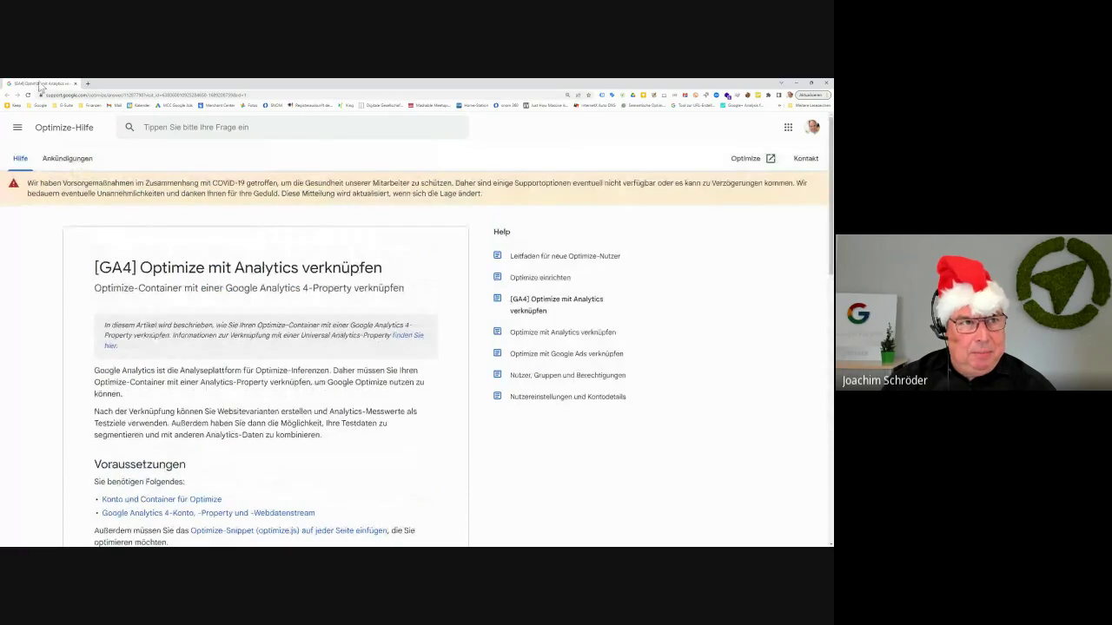
pyautogui.click(75, 84)
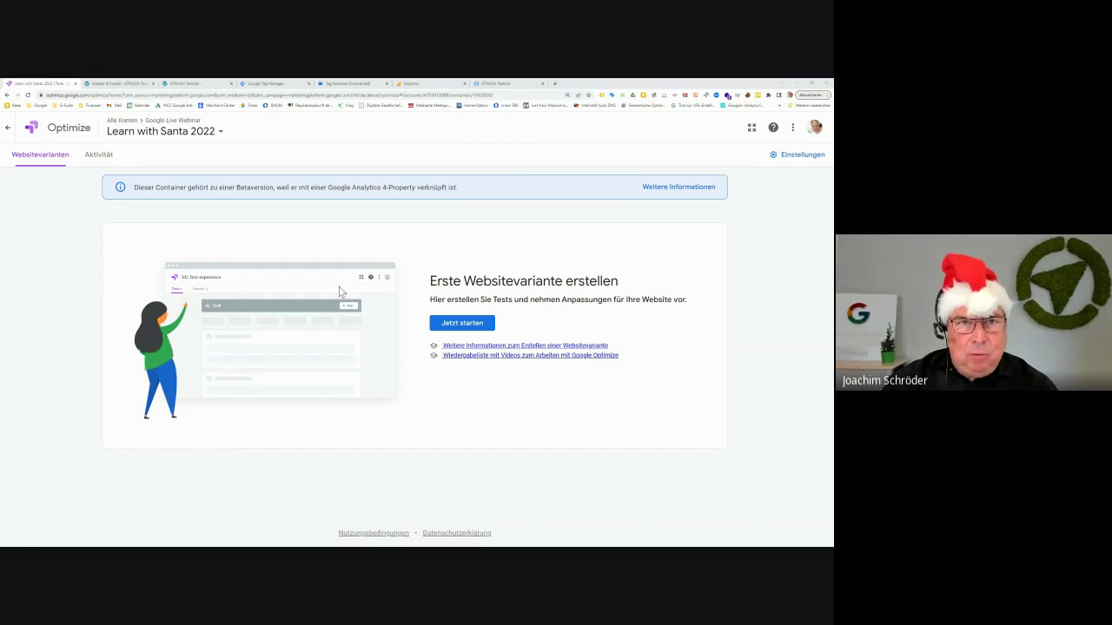
# Check which tags Tag Assistant detects on the WordPress test site
pyautogui.click(501, 84)
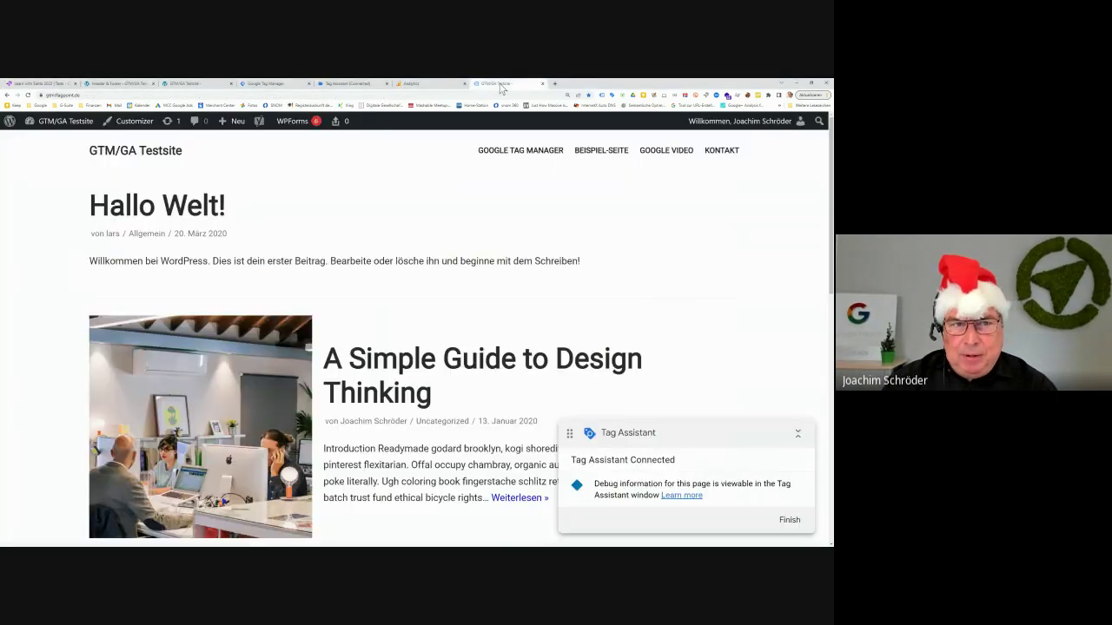
pyautogui.click(602, 95)
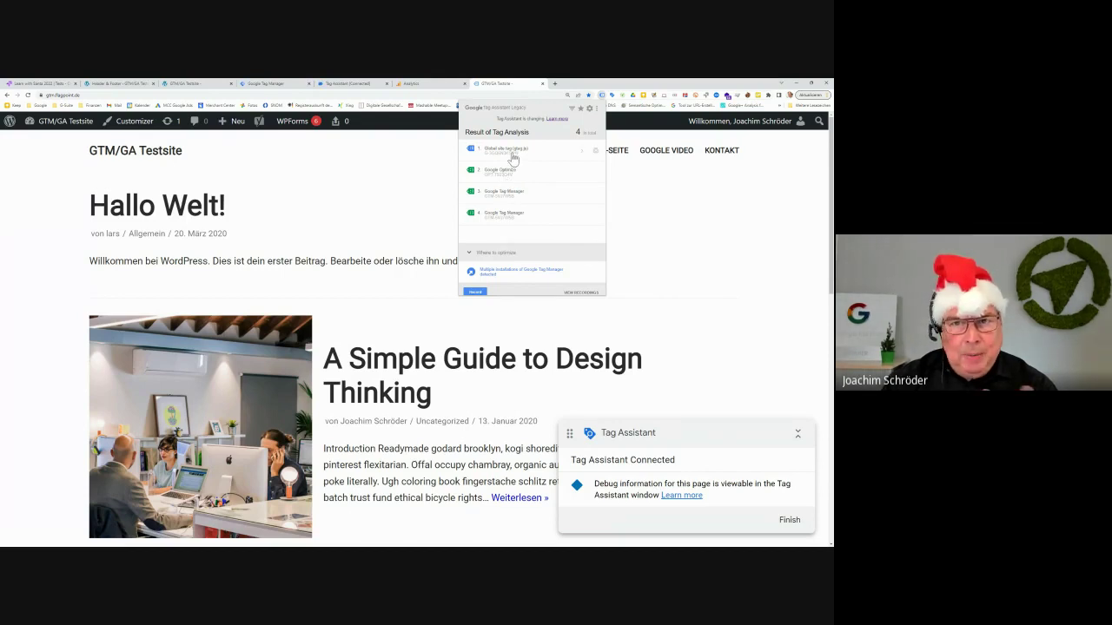
pyautogui.click(402, 180)
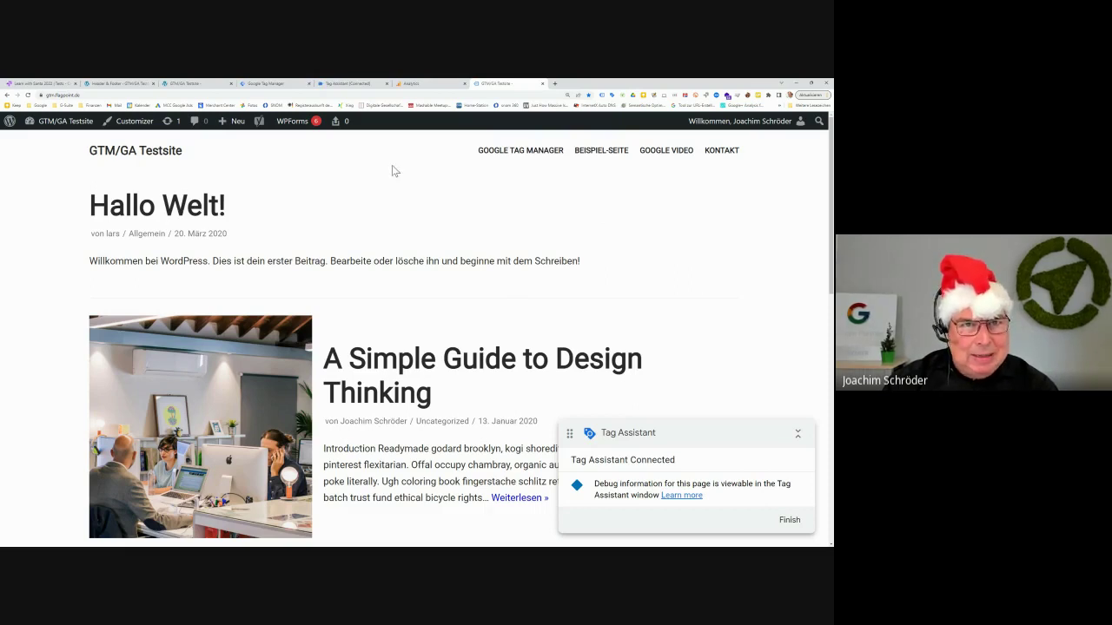
pyautogui.click(279, 86)
# Review the Tag Manager tags list, including Optimize - All Pages, then return to Optimize
pyautogui.click(32, 250)
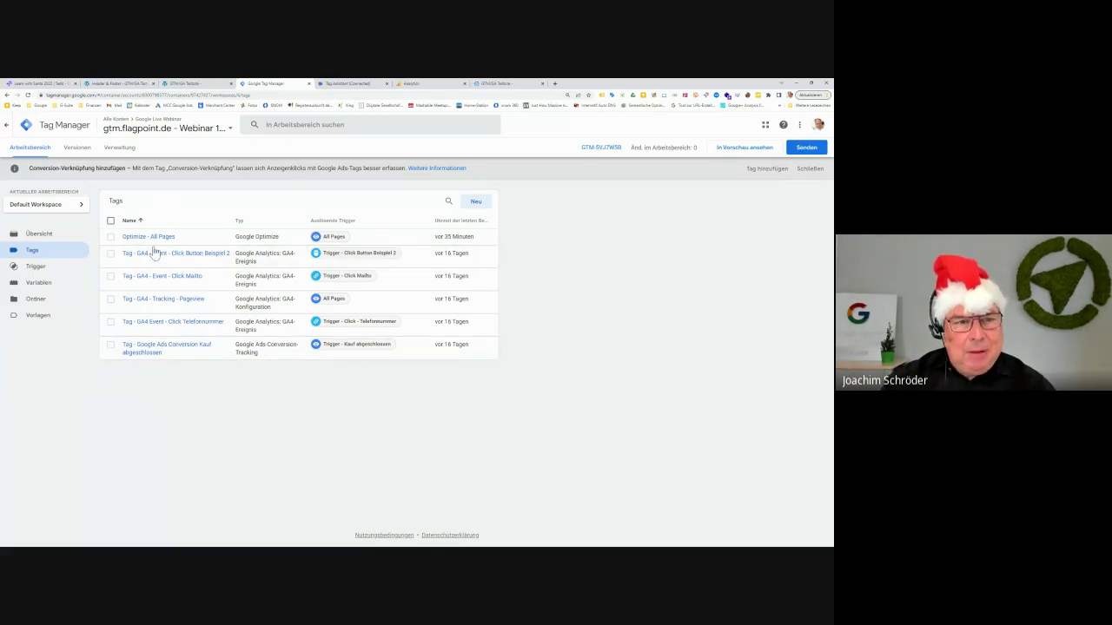
pyautogui.click(42, 83)
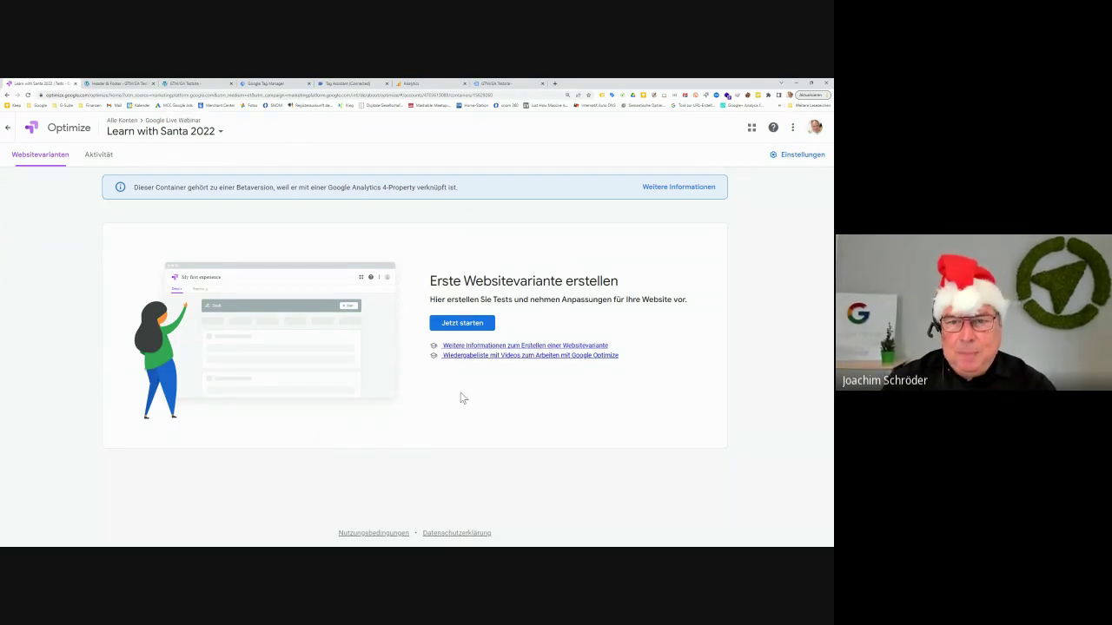
# Begin creating the first website variant and enter the name 'Santa Test 07-12'
pyautogui.moveTo(431, 280); pyautogui.dragTo(601, 319)
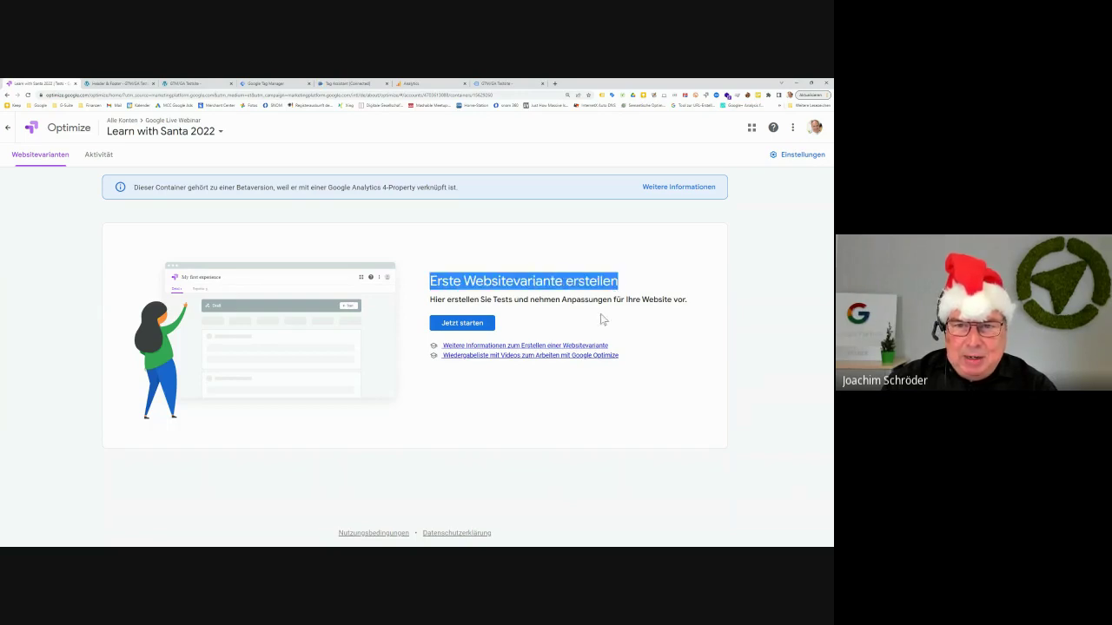
pyautogui.click(473, 327)
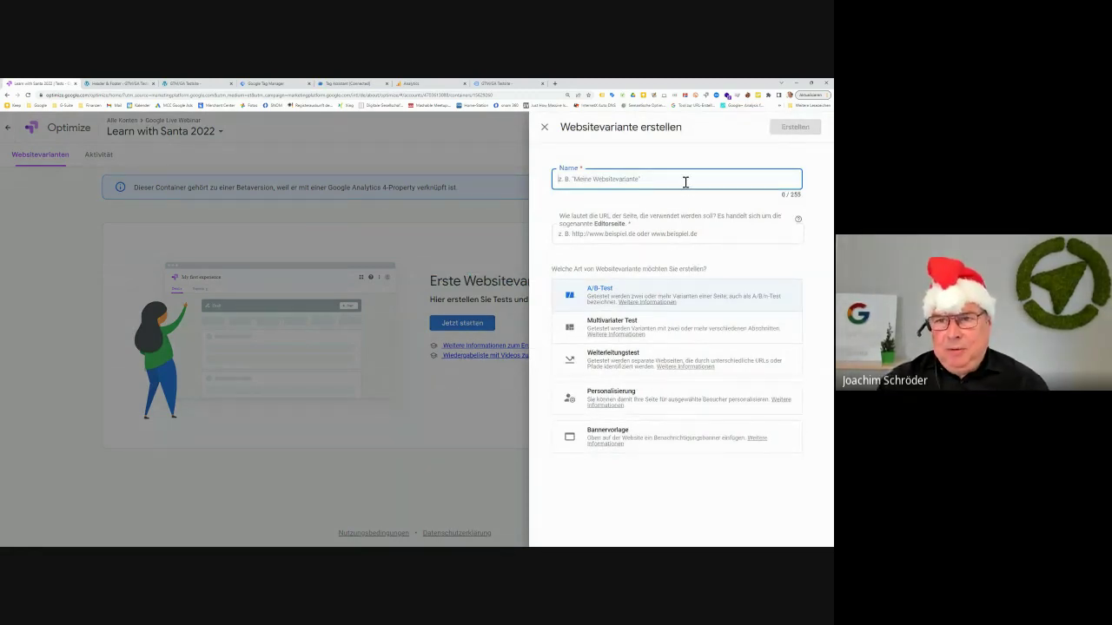
pyautogui.write('Ser')
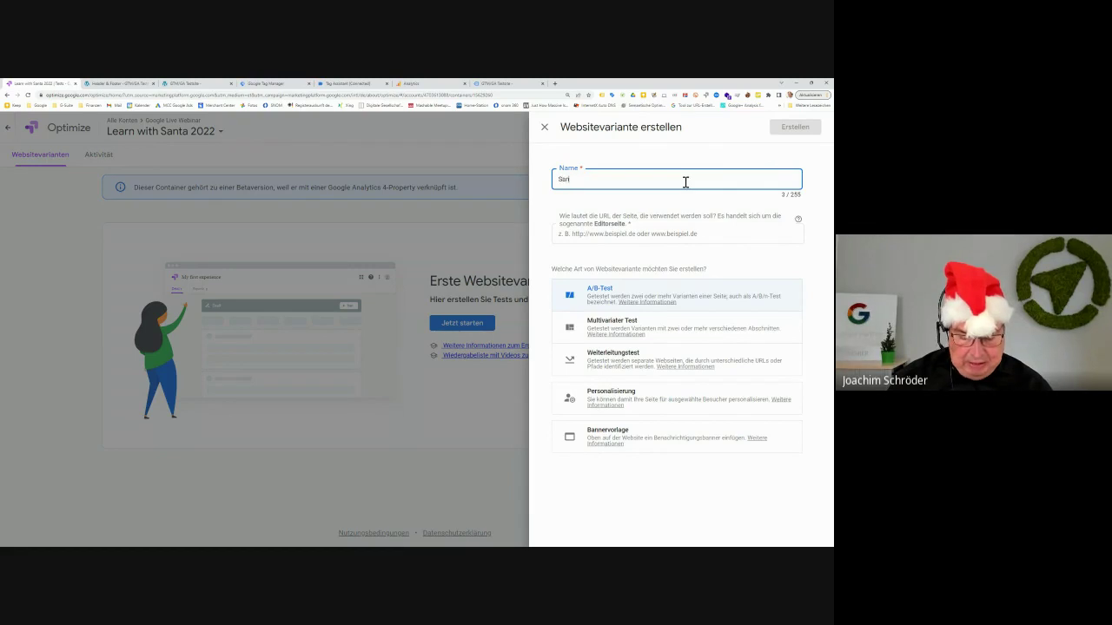
pyautogui.write('ta Test')
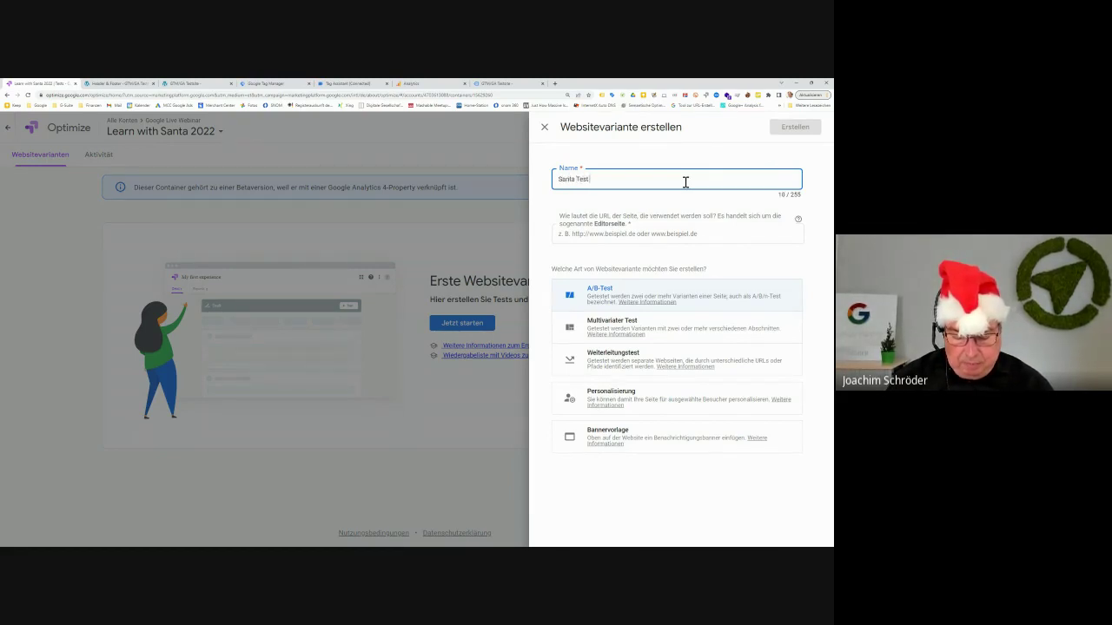
pyautogui.write(' 07-12')
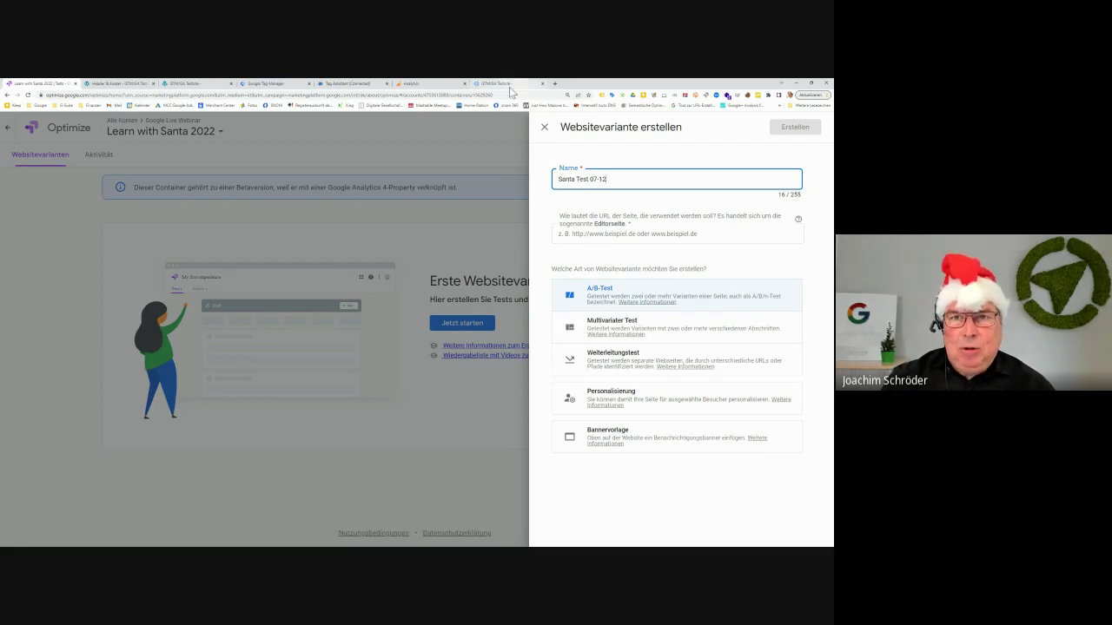
# Copy the web address of the test site's Kontakt page
pyautogui.click(509, 86)
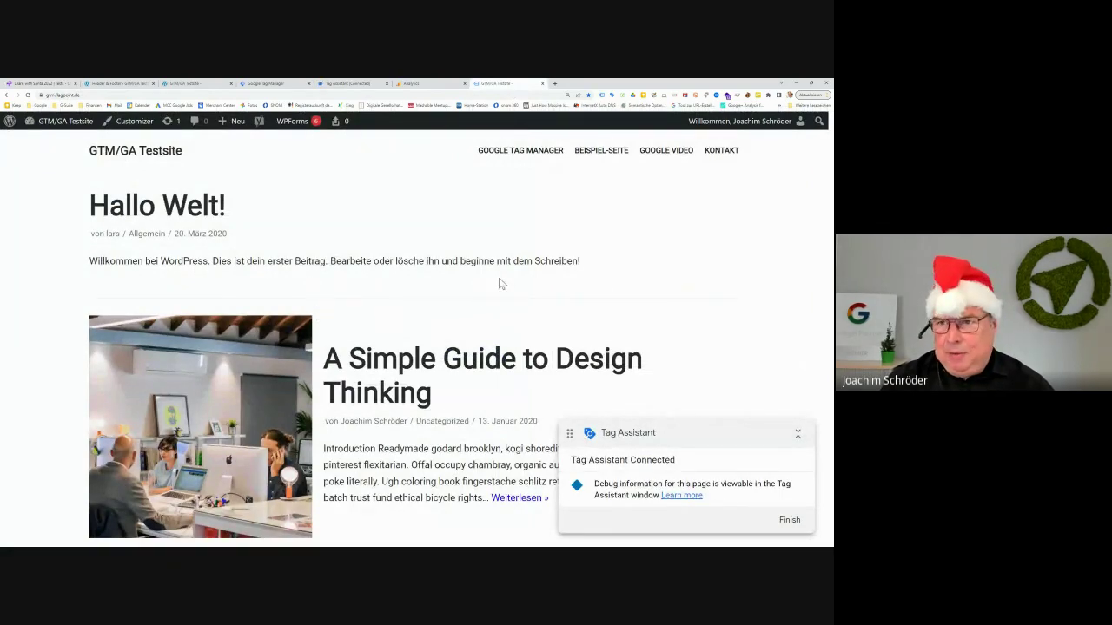
pyautogui.click(712, 158)
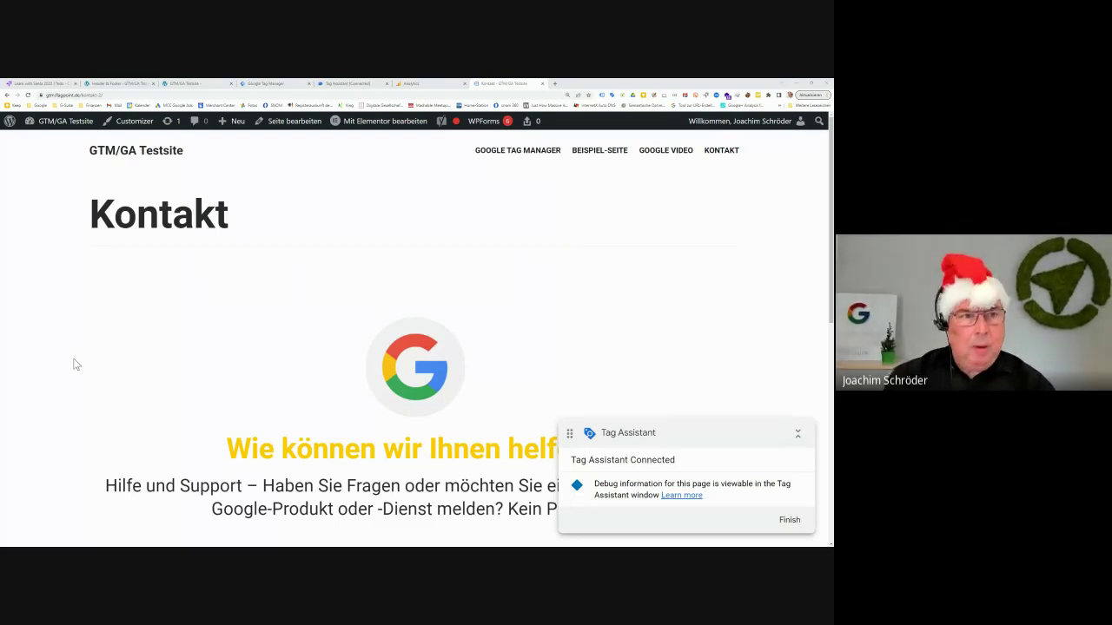
pyautogui.click(190, 96)
pyautogui.hotkey('ctrl', 'c')
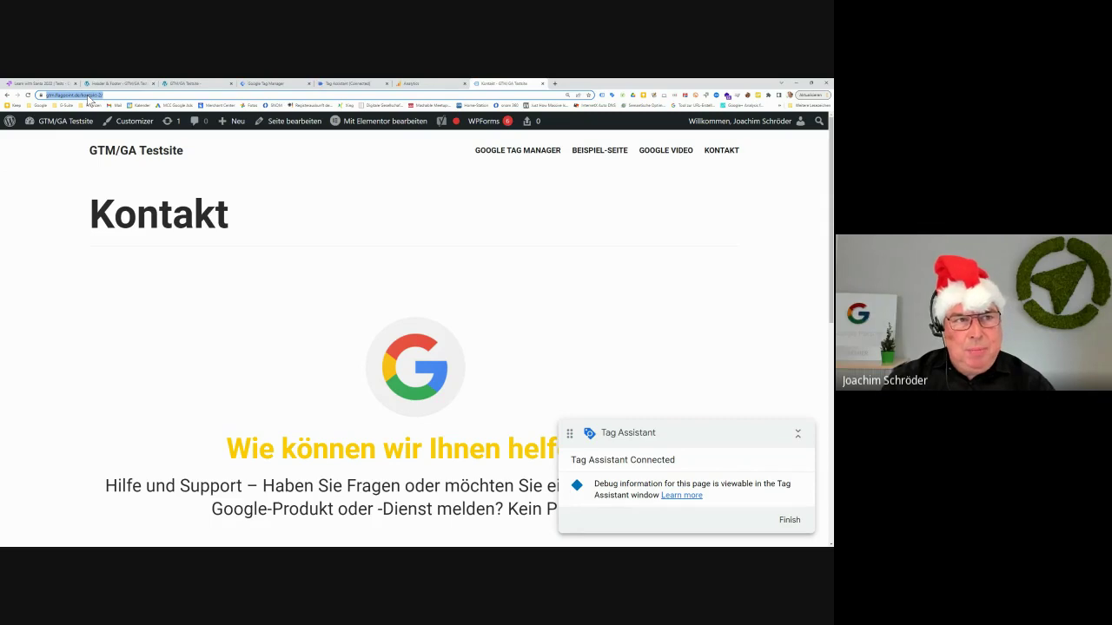
pyautogui.rightClick(87, 97)
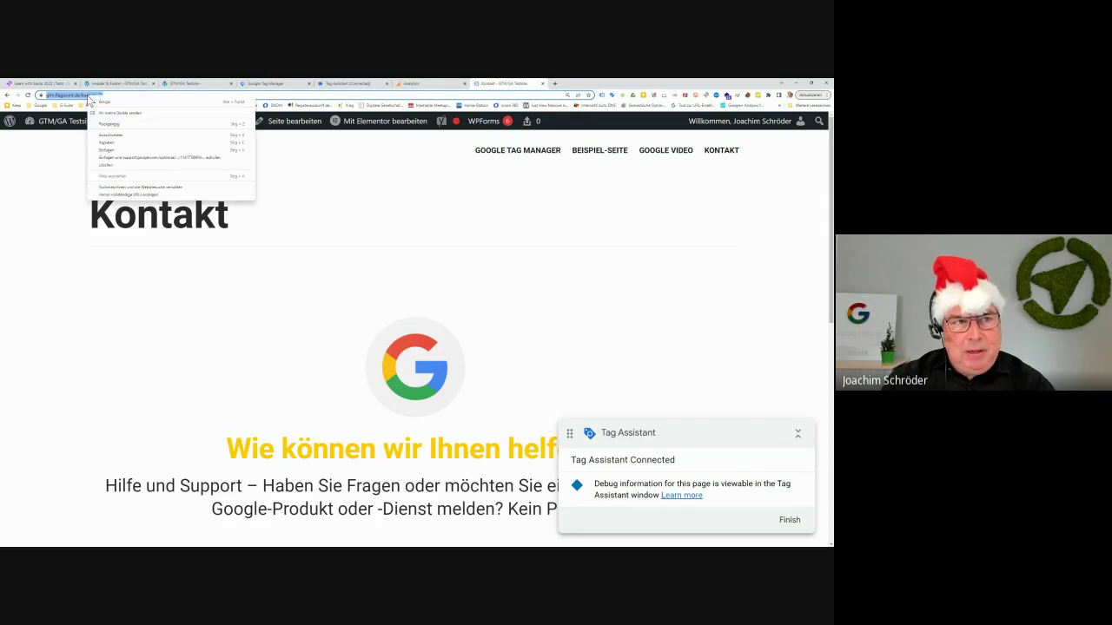
pyautogui.click(158, 144)
pyautogui.click(35, 83)
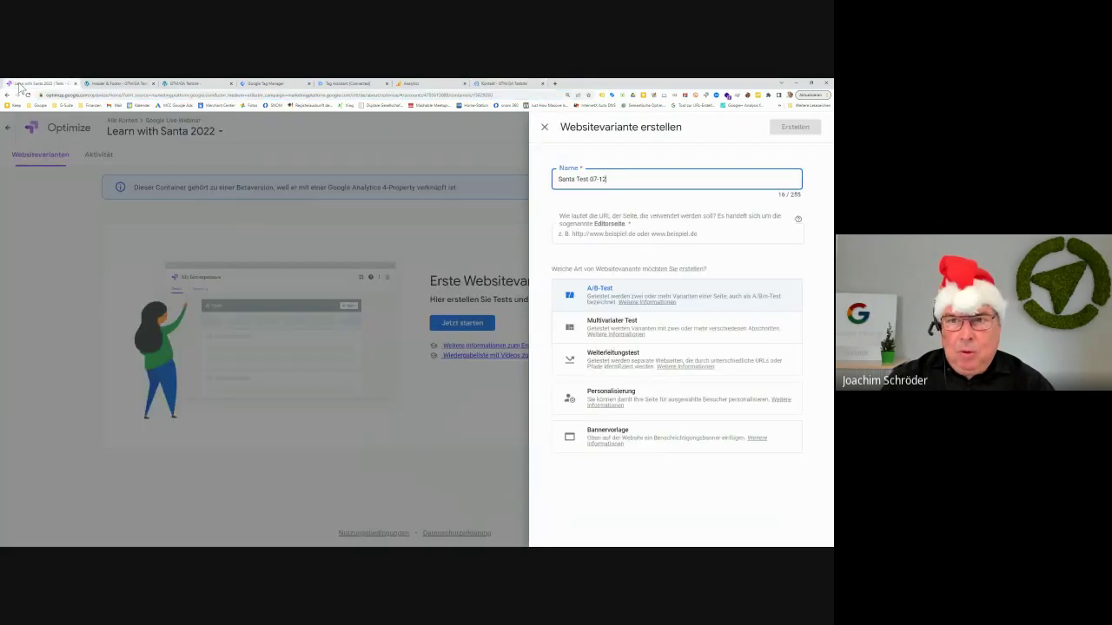
pyautogui.click(588, 235)
pyautogui.rightClick(591, 236)
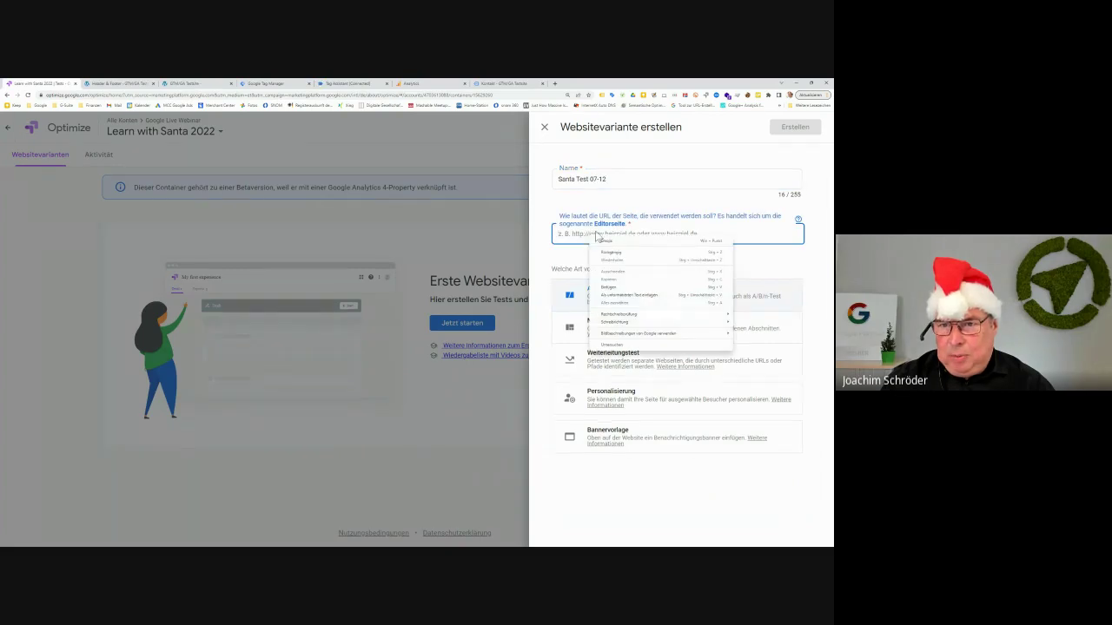
pyautogui.click(610, 287)
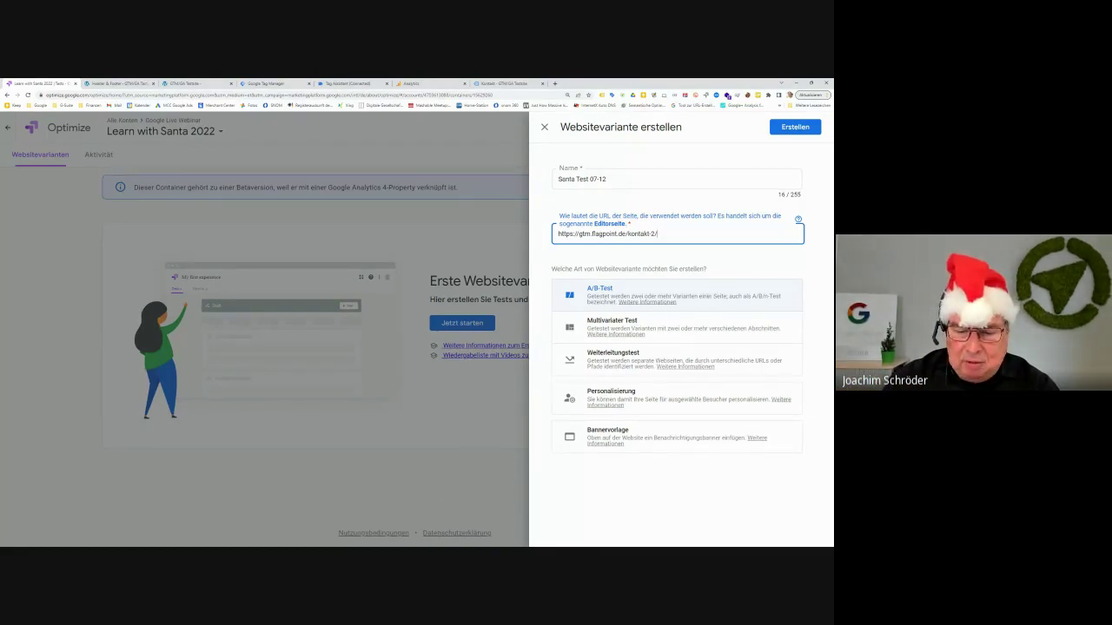
pyautogui.hotkey('alt', 'Tab')
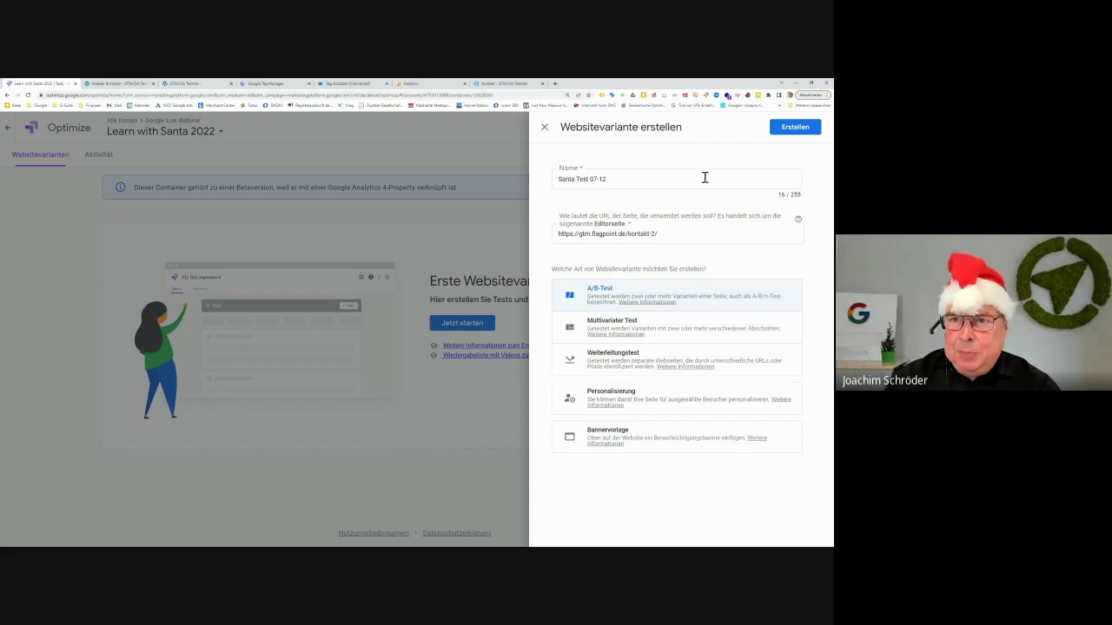
# Create the Santa Test 07-12 A/B test for the page gtm.flagpoint.de/kontakt-2/
pyautogui.click(794, 127)
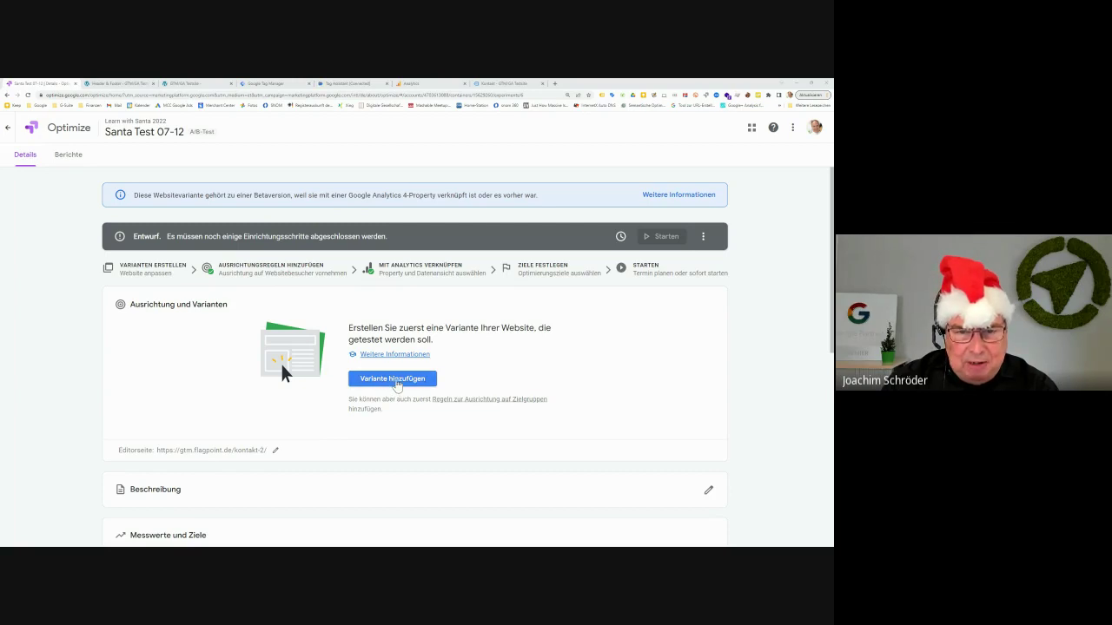
# Add a variant named Variante 1, giving it a 50/50 traffic split with the Original
pyautogui.click(396, 383)
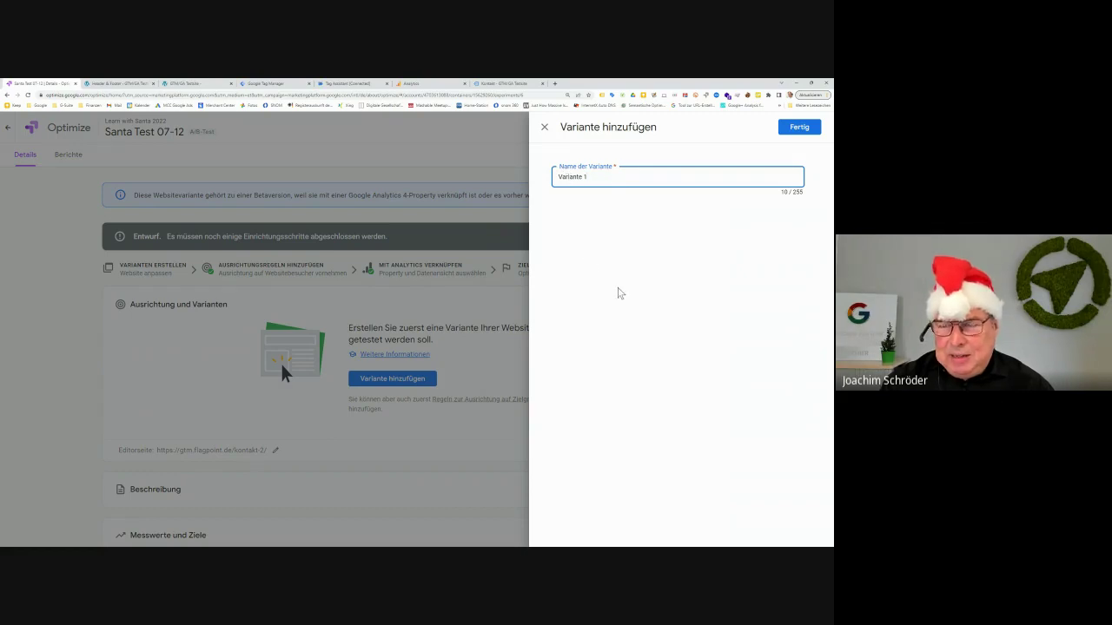
pyautogui.click(800, 128)
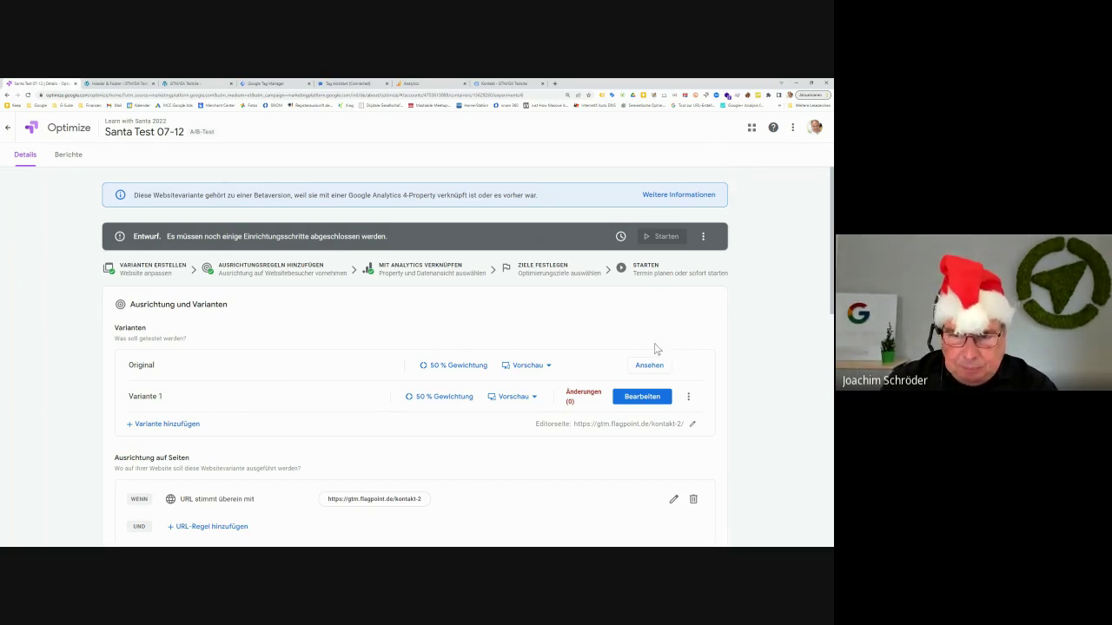
# Load the Kontakt page in the visual editor for the Original variant
pyautogui.click(550, 367)
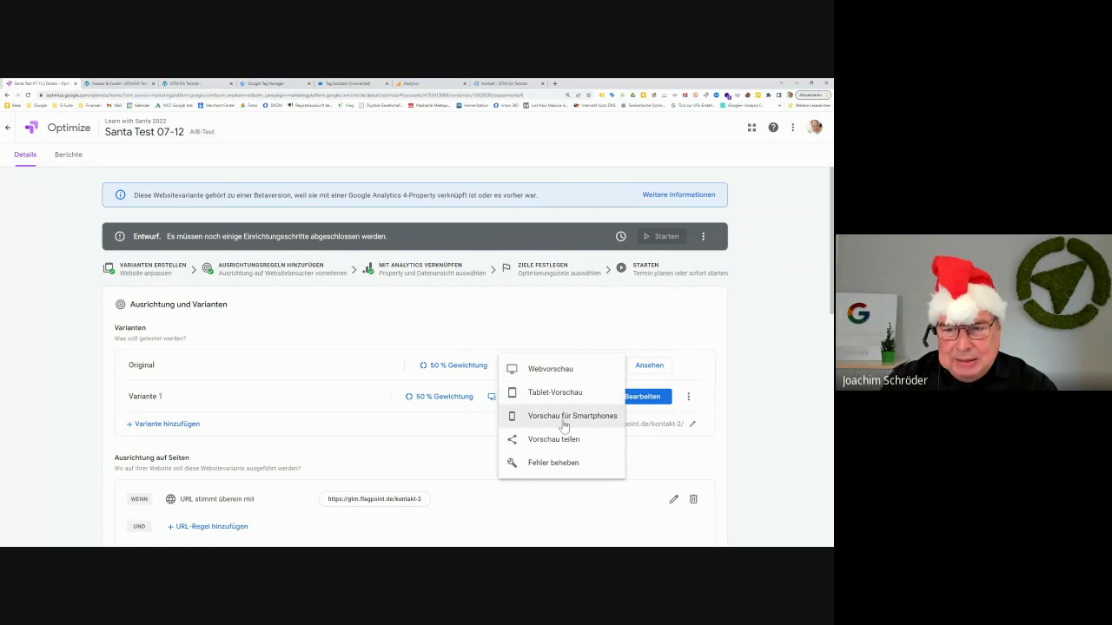
pyautogui.click(558, 314)
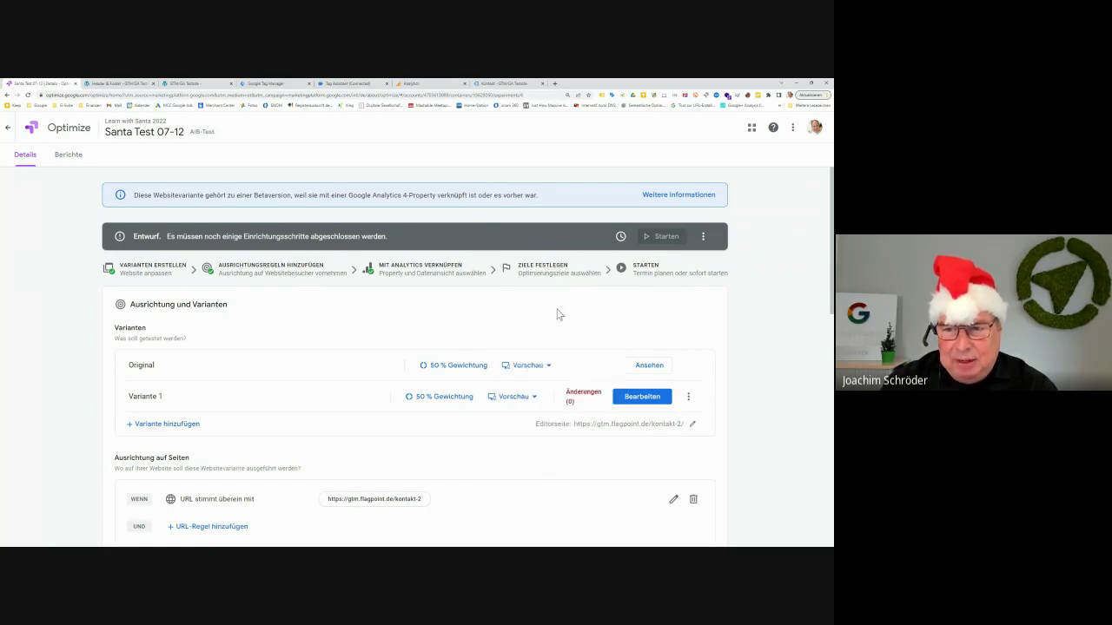
pyautogui.click(647, 366)
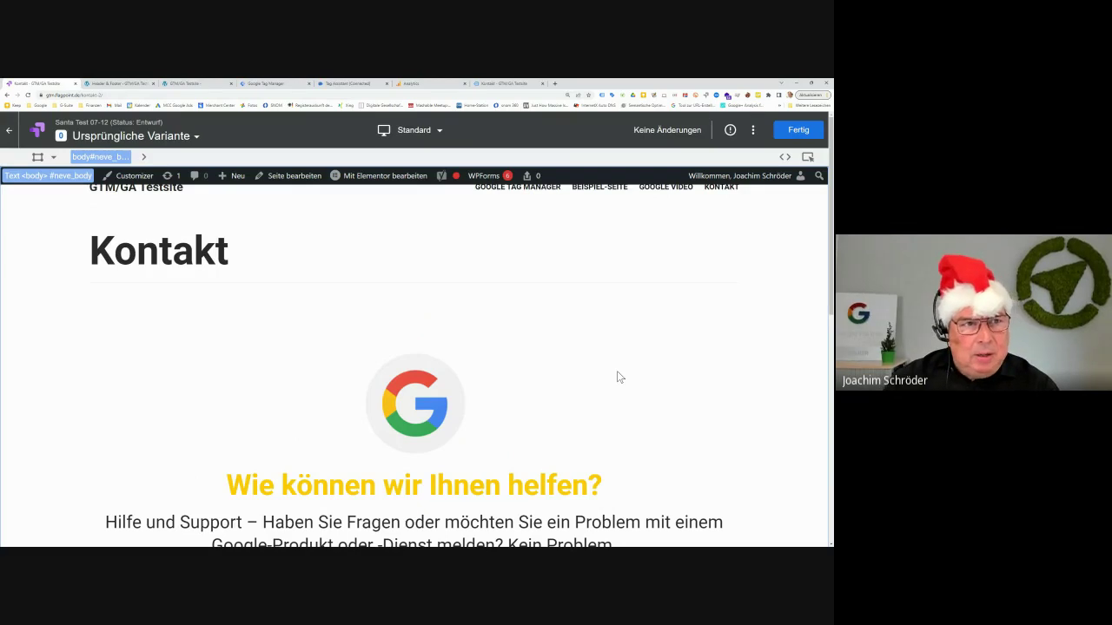
# Inspect the logo container, main content area and 'Wie können wir Ihnen helfen?' heading
pyautogui.click(618, 376)
pyautogui.click(663, 338)
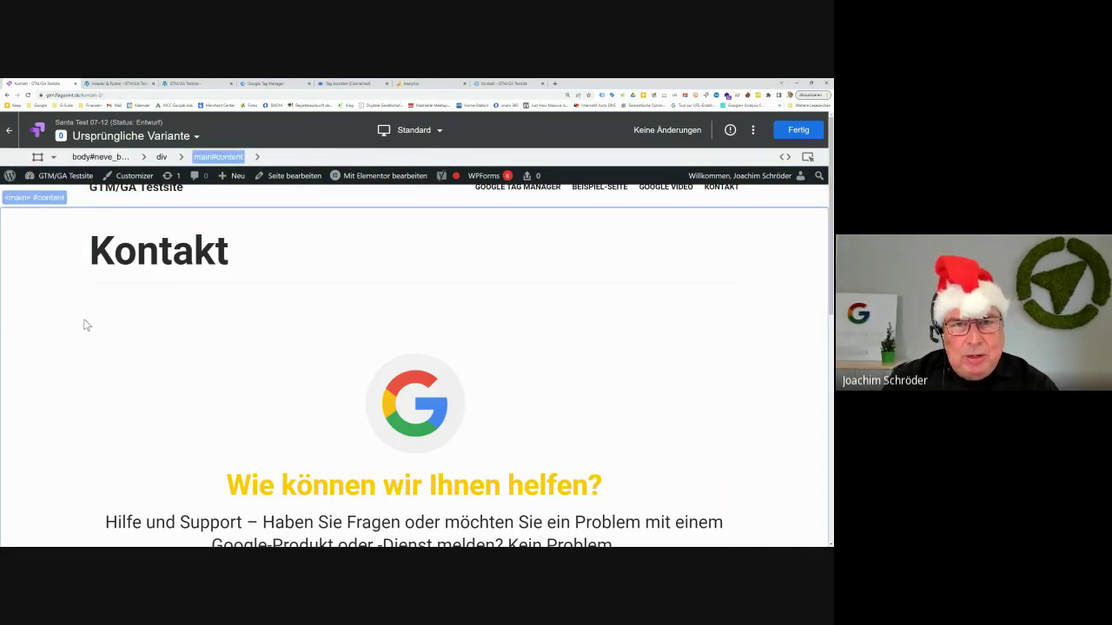
pyautogui.click(545, 469)
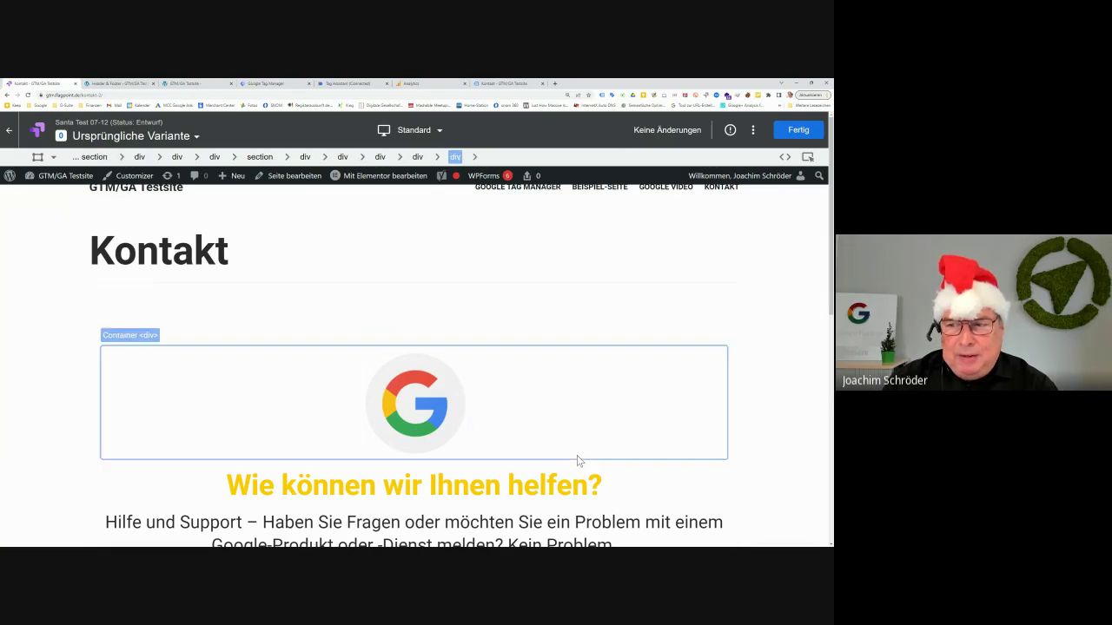
pyautogui.scroll(-1, 596, 431)
pyautogui.click(598, 432)
pyautogui.click(597, 433)
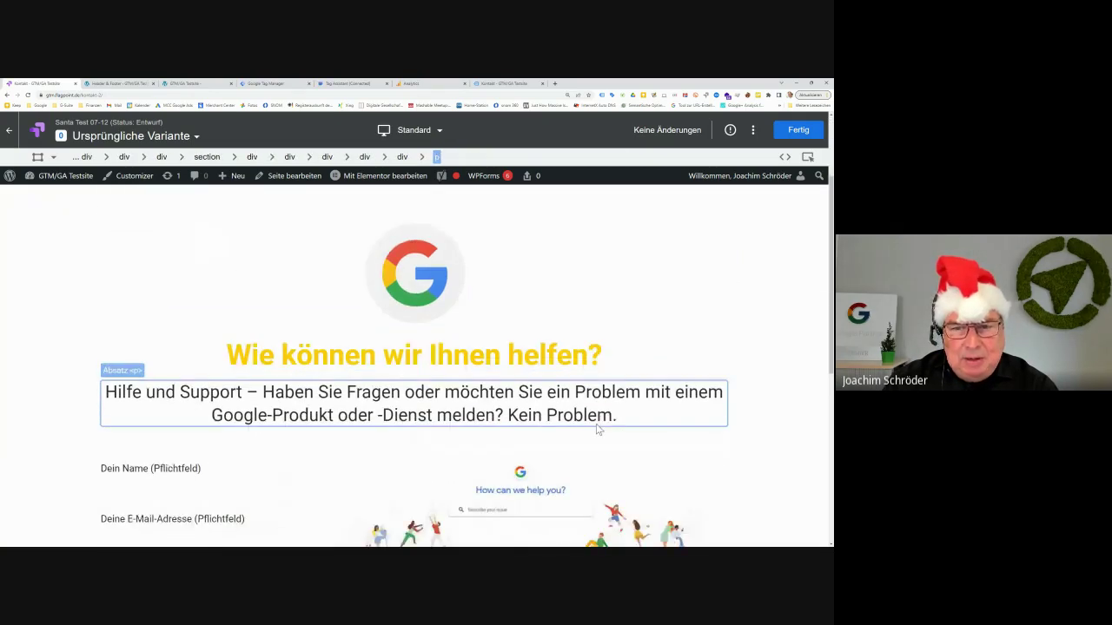
pyautogui.scroll(-2, 596, 430)
pyautogui.click(596, 430)
# Inspect the Dein Name, E-Mail, Betreff and message fields plus the help section elements
pyautogui.click(203, 358)
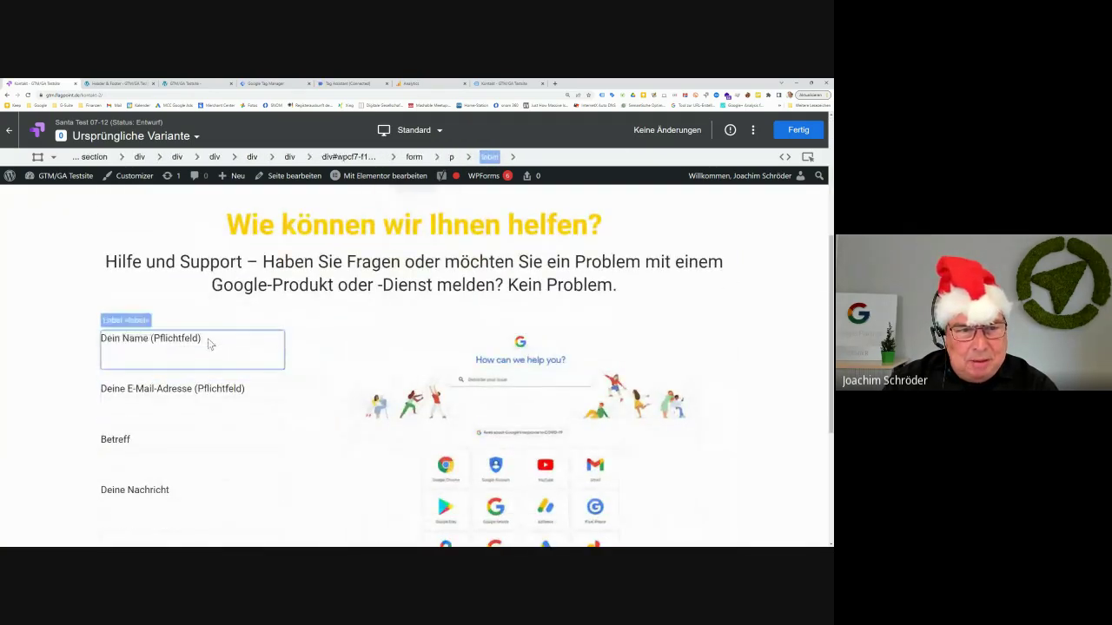
pyautogui.click(203, 409)
pyautogui.click(205, 460)
pyautogui.click(200, 511)
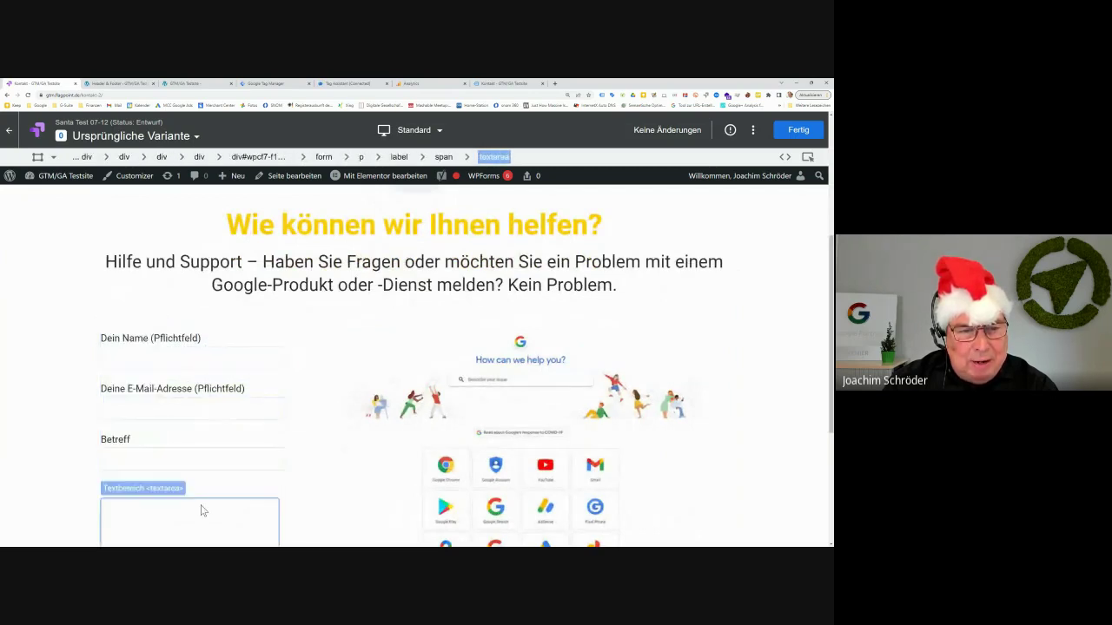
pyautogui.click(425, 497)
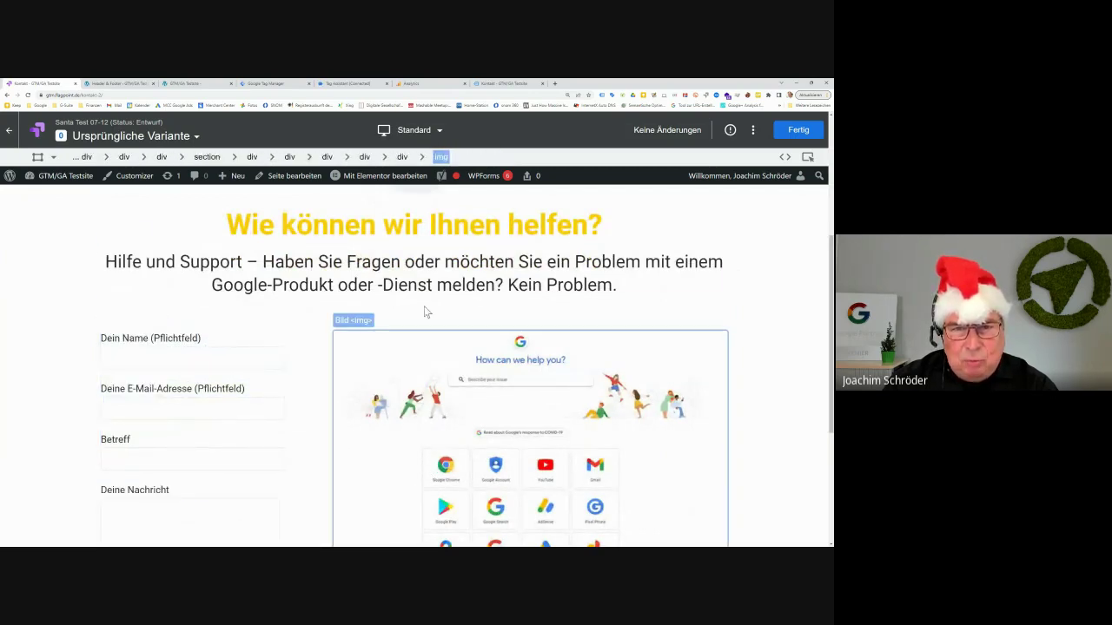
pyautogui.click(431, 270)
pyautogui.click(448, 227)
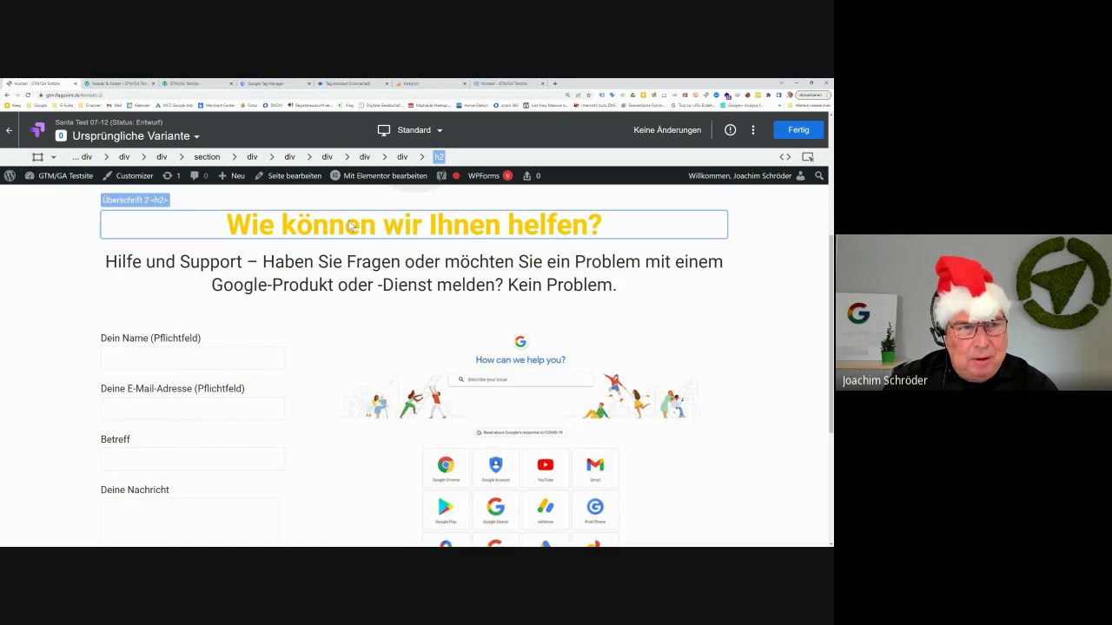
pyautogui.click(170, 216)
# Inspect the form labels, input fields, column containers and the Google help image
pyautogui.click(174, 342)
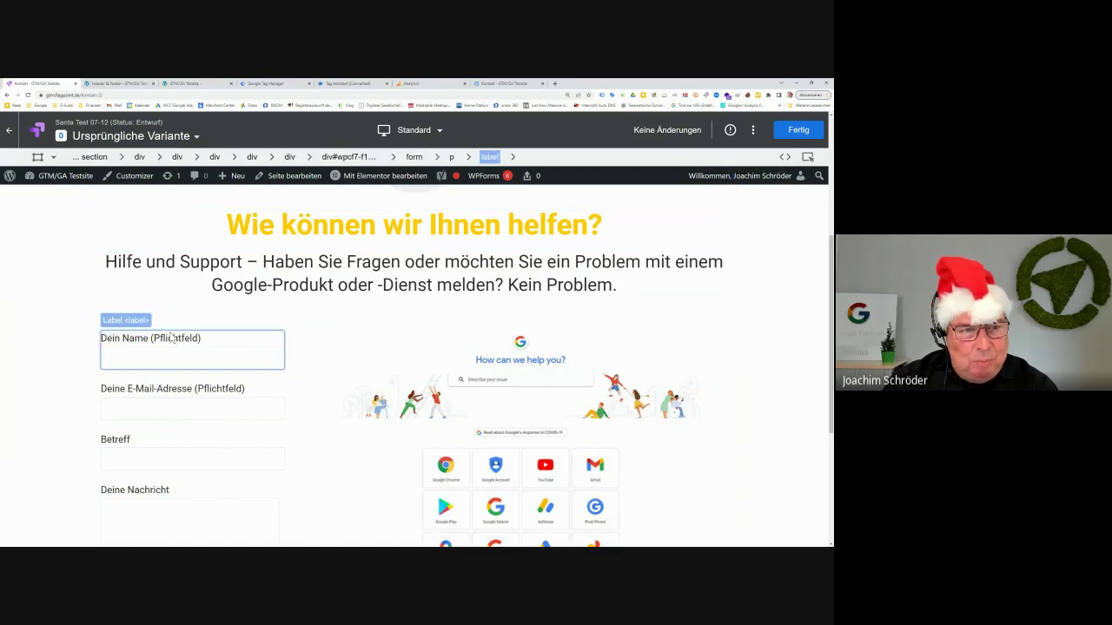
pyautogui.click(170, 360)
pyautogui.click(172, 412)
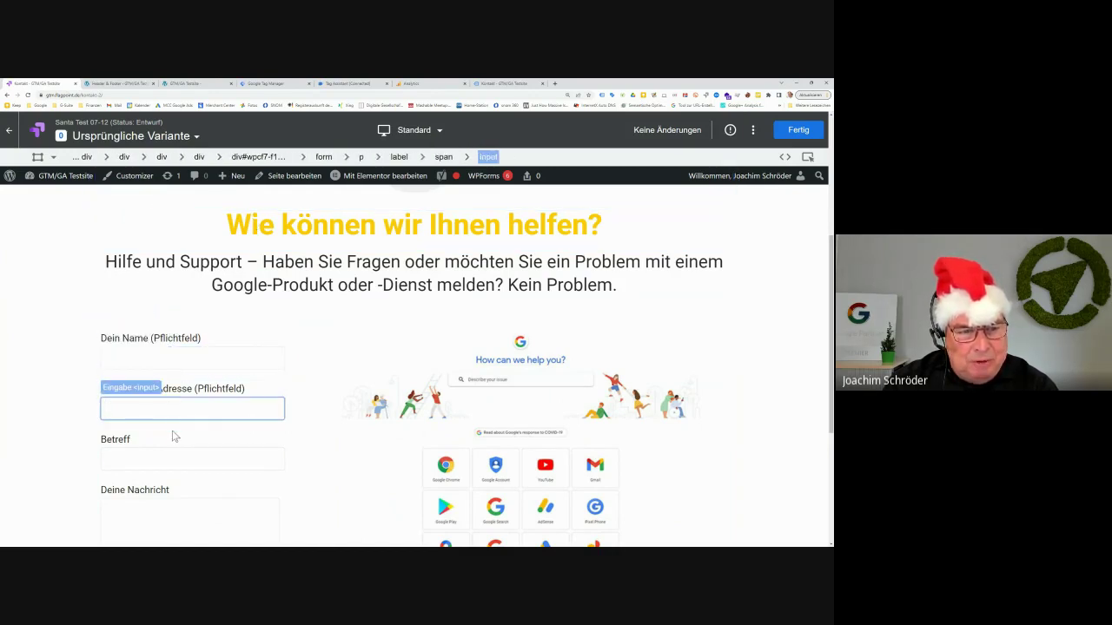
pyautogui.click(171, 489)
pyautogui.scroll(-3, 103, 509)
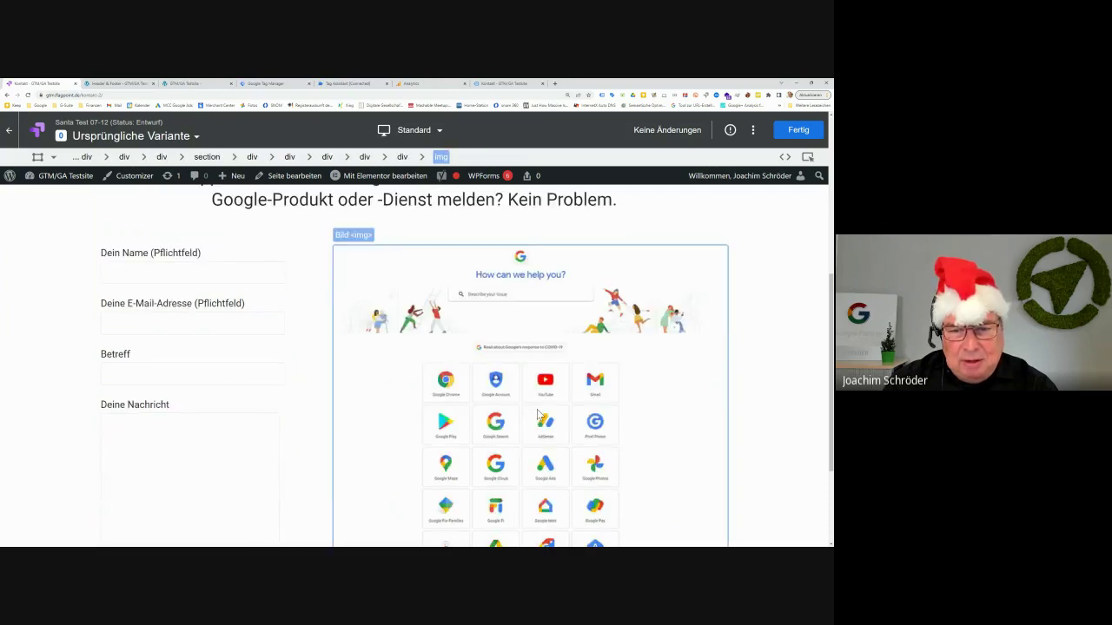
pyautogui.click(103, 509)
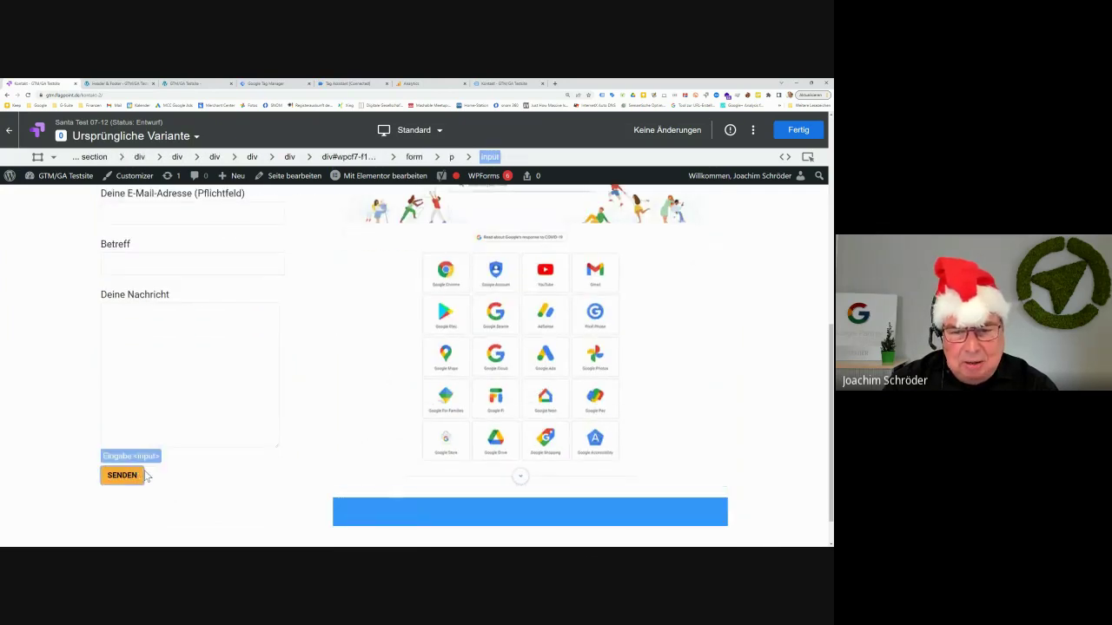
pyautogui.click(451, 480)
pyautogui.click(452, 480)
# Inspect the Kontakt heading and admin bar links, then return to the Santa Test 07-12 details
pyautogui.scroll(5, 457, 432)
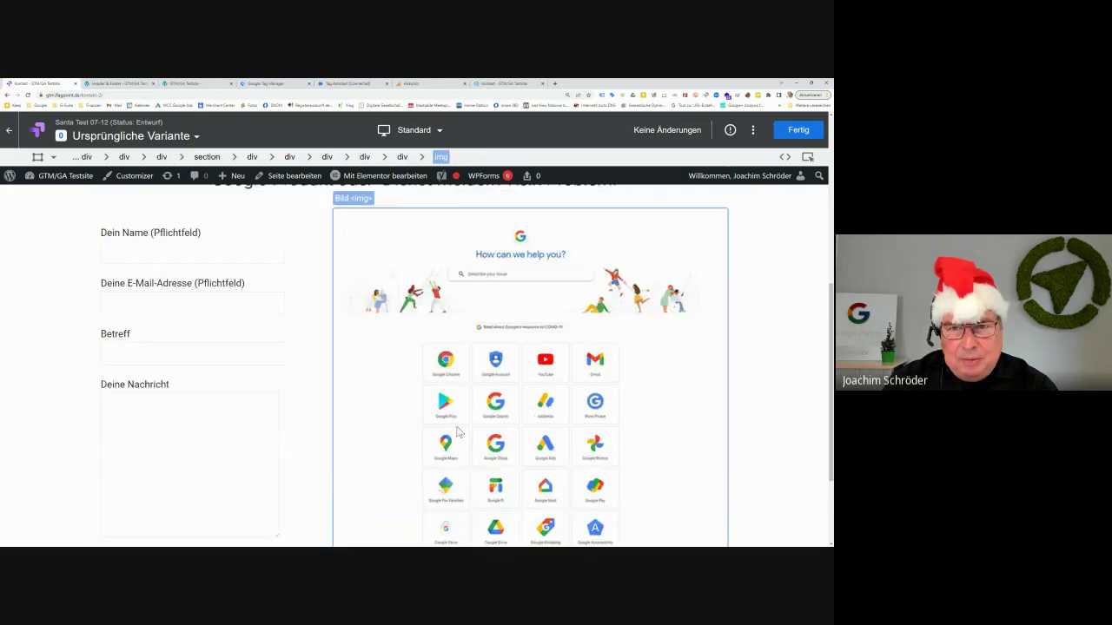
pyautogui.scroll(2, 457, 430)
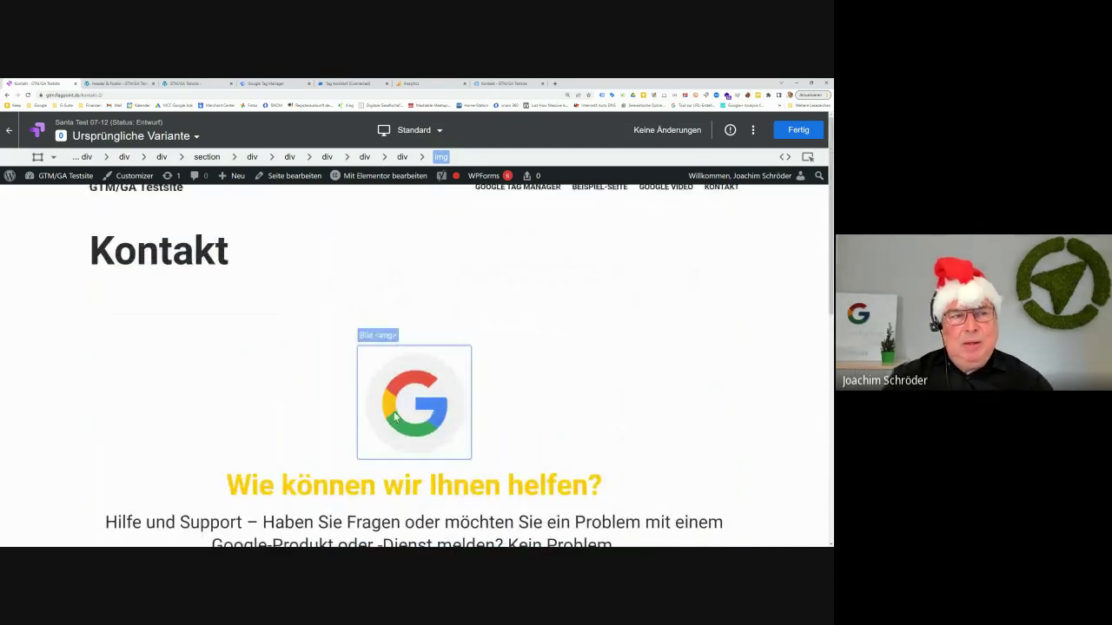
pyautogui.click(209, 229)
pyautogui.click(126, 172)
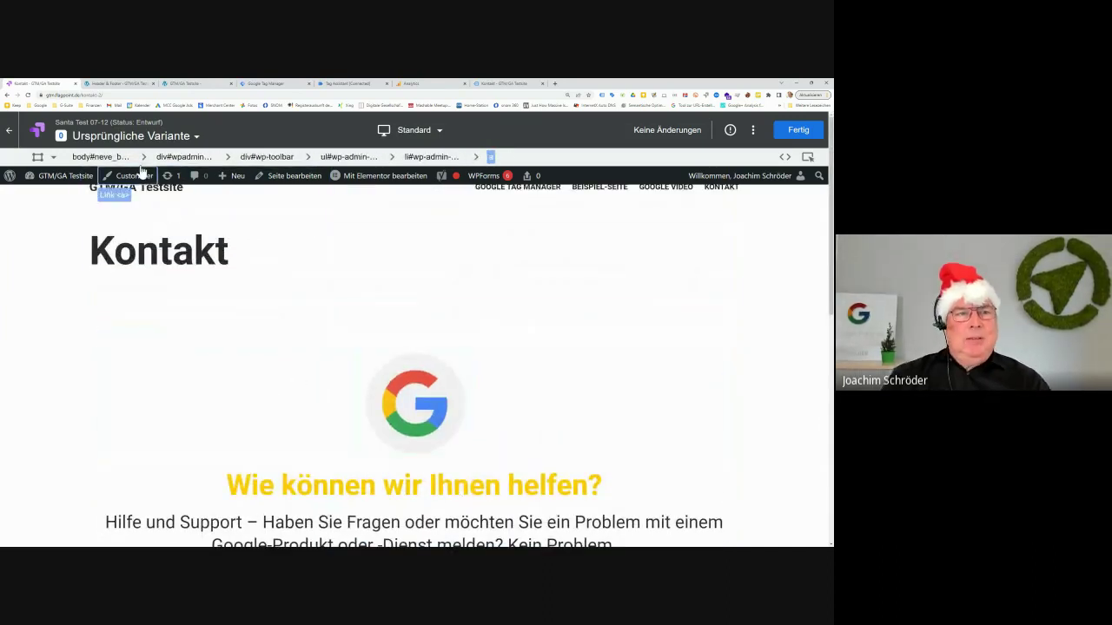
pyautogui.click(128, 179)
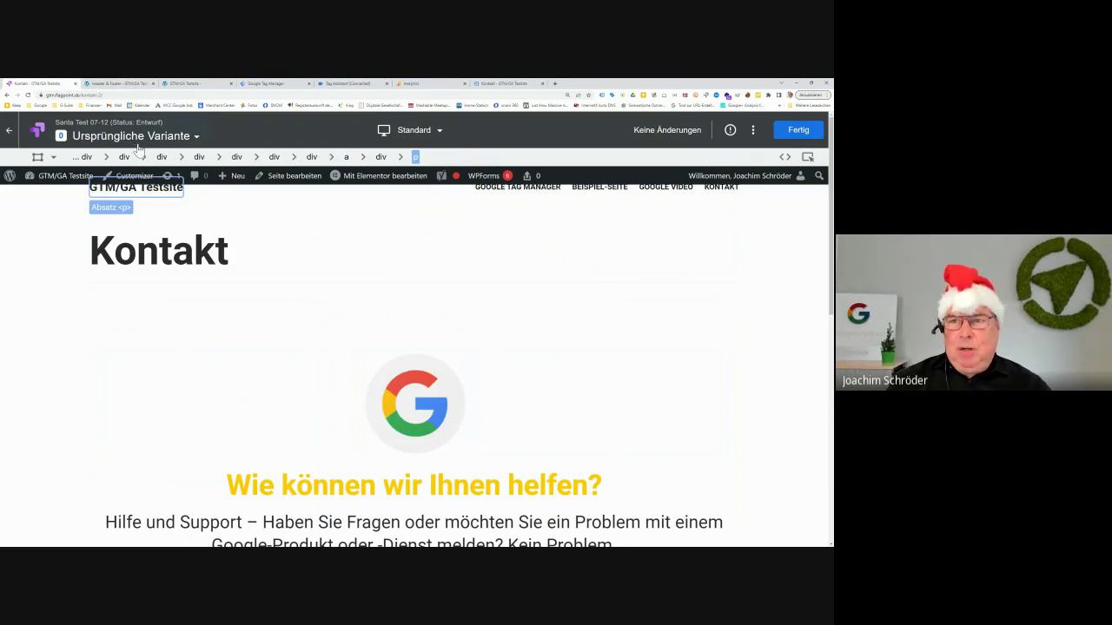
pyautogui.click(7, 175)
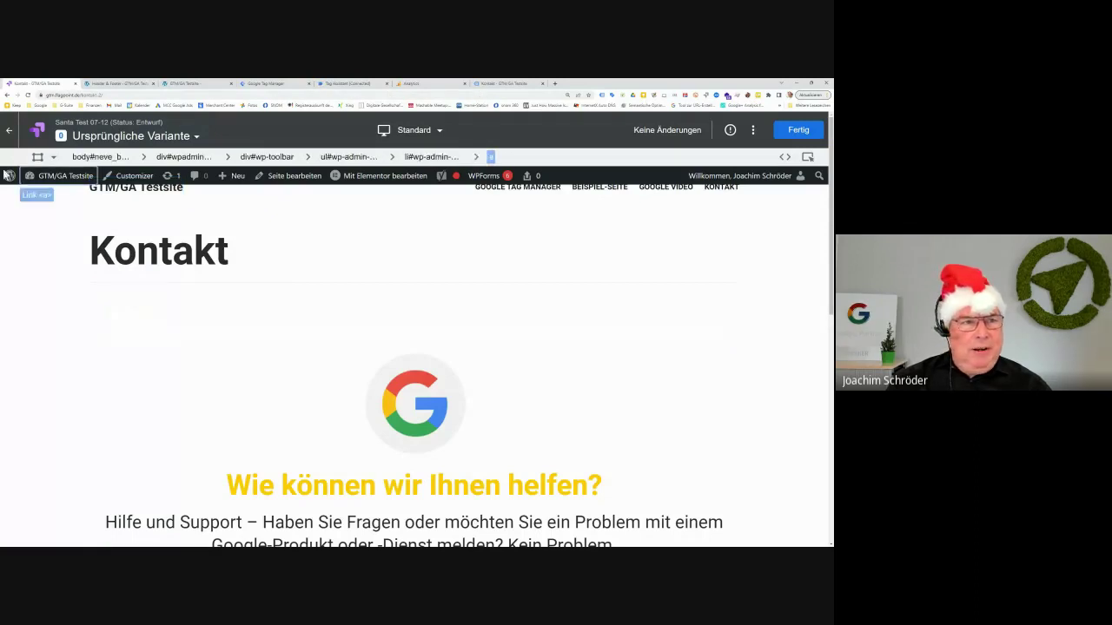
pyautogui.click(8, 130)
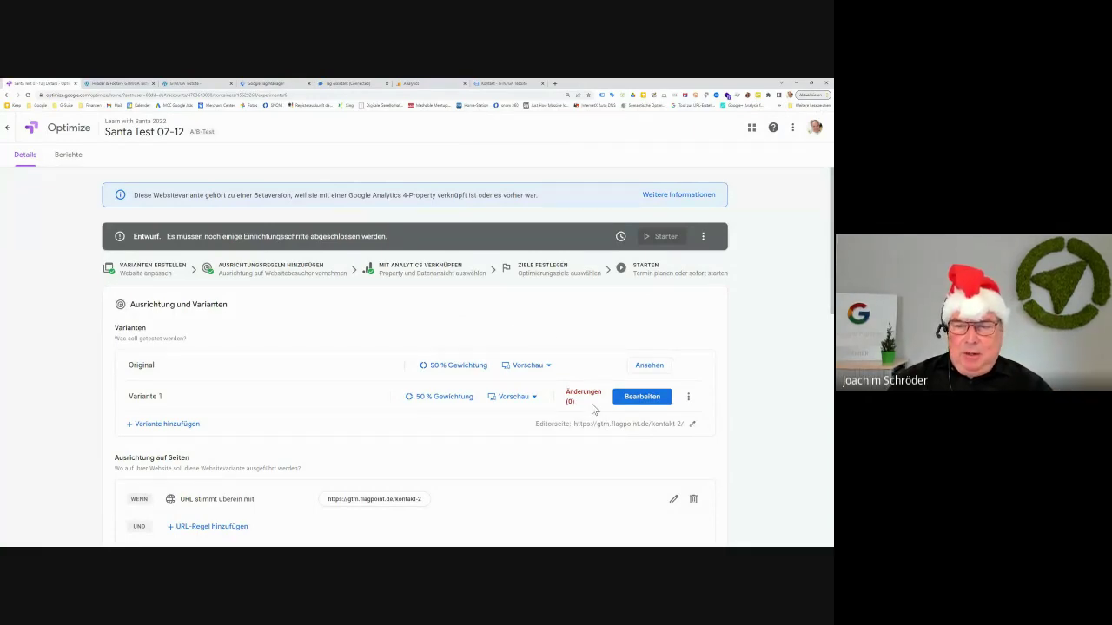
# Load the Kontakt page in the visual editor for Variante 1
pyautogui.click(643, 398)
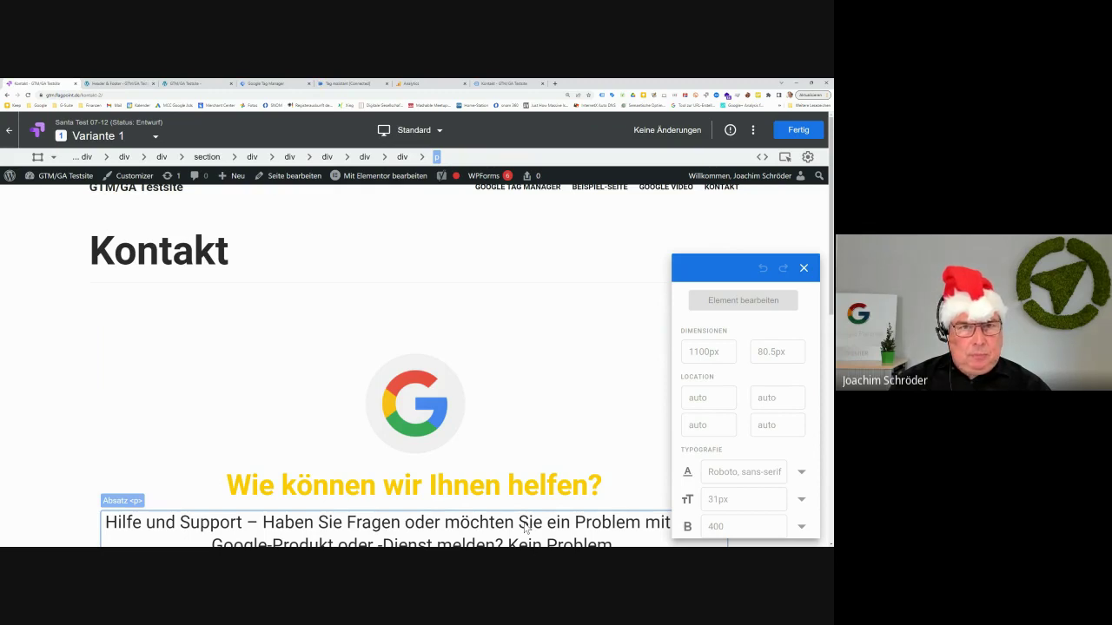
# Compare with the live Kontakt page, then select the Kontakt H1 heading in the Variante 1 editor
pyautogui.click(738, 175)
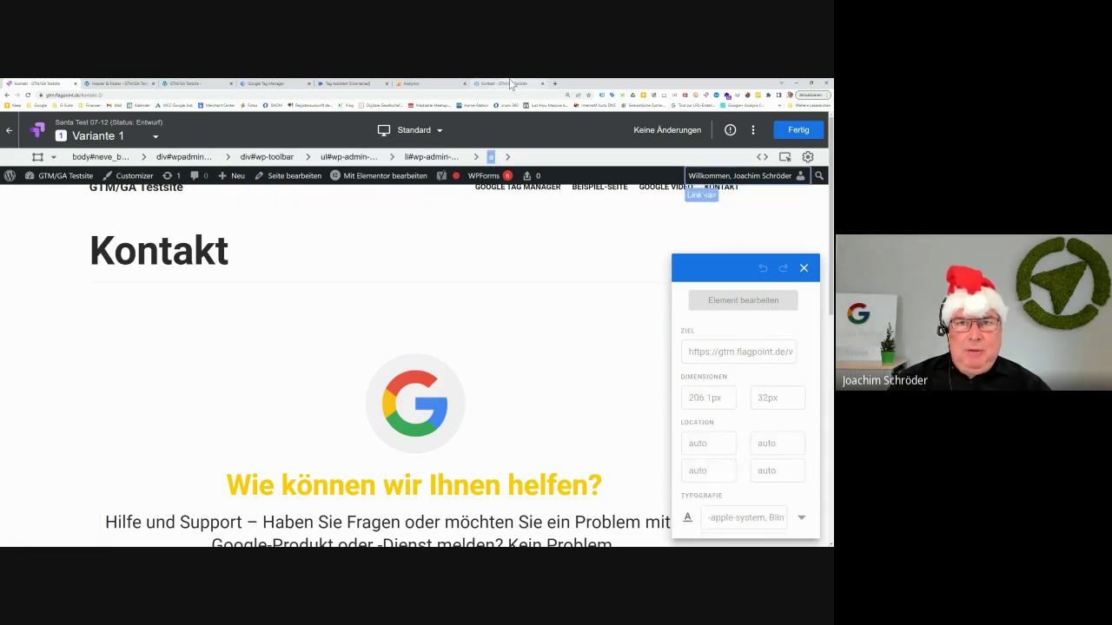
pyautogui.click(510, 84)
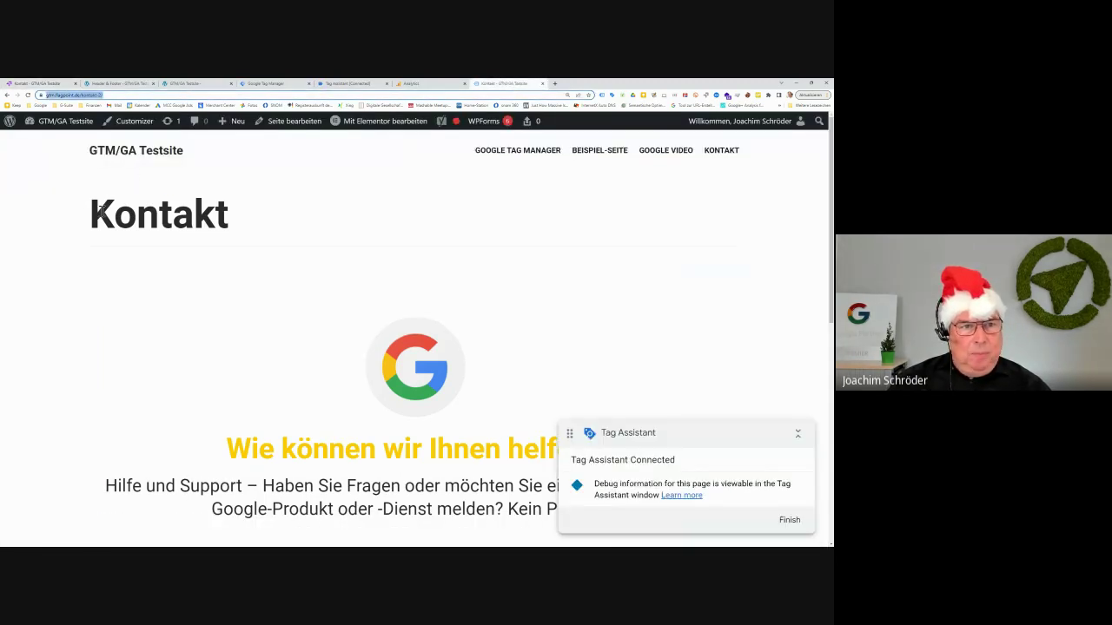
pyautogui.moveTo(97, 213); pyautogui.dragTo(234, 215)
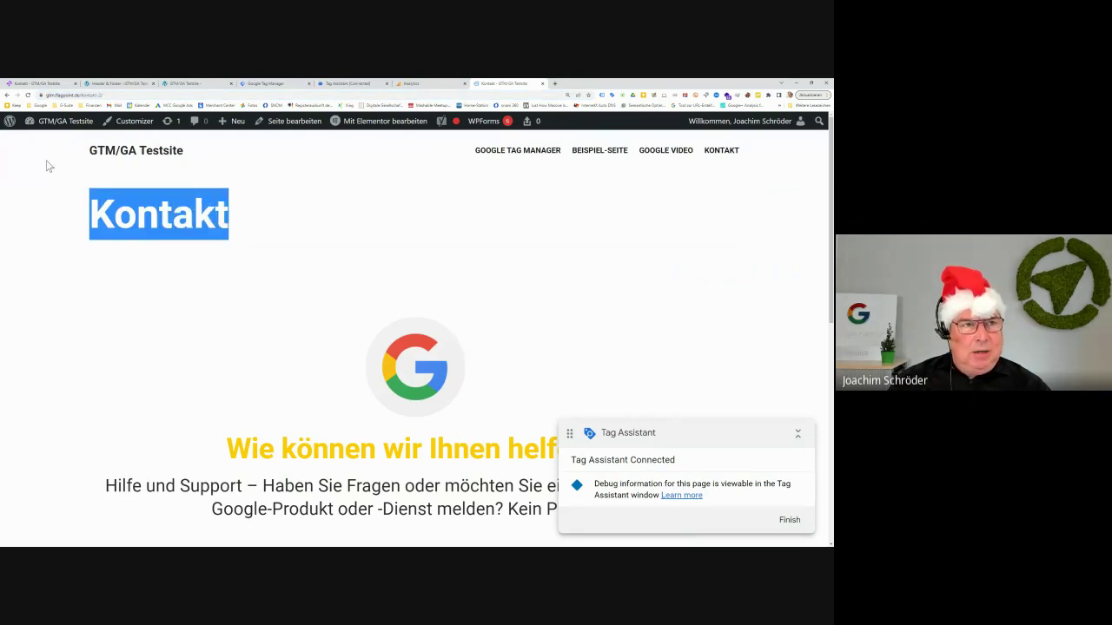
pyautogui.click(49, 84)
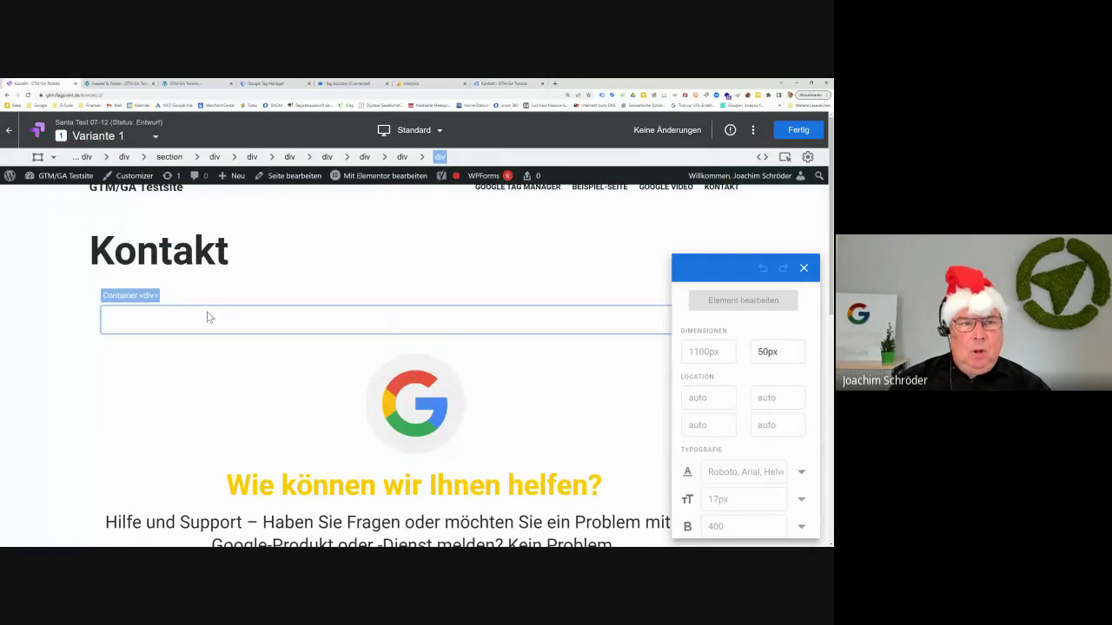
pyautogui.click(207, 268)
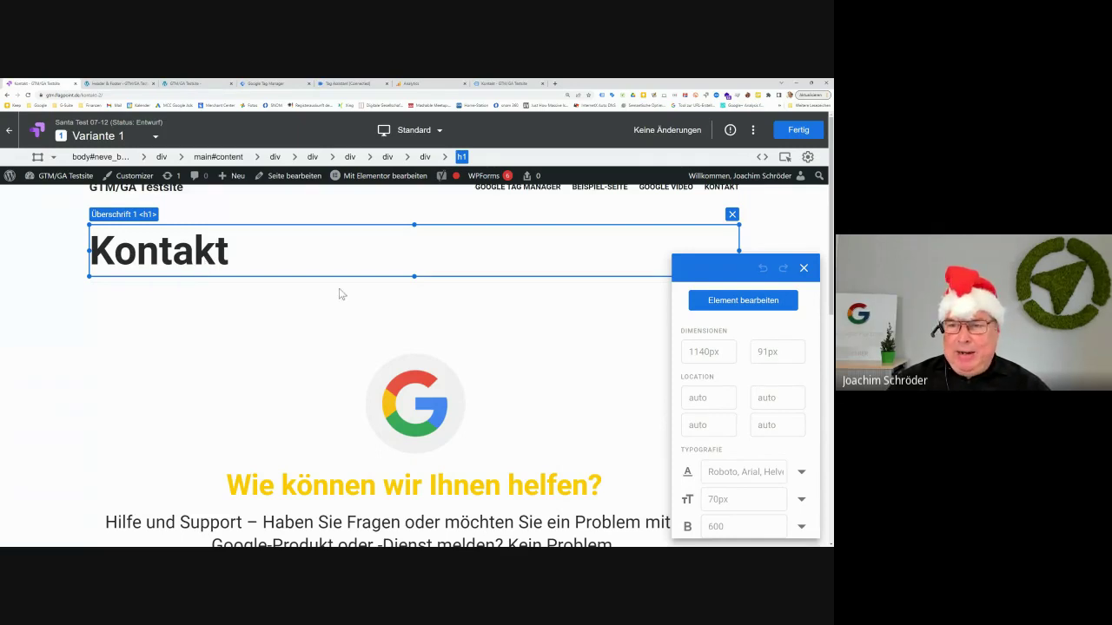
# Select the Container div around the Kontakt heading and open its Element bearbeiten menu
pyautogui.scroll(-1, 767, 467)
pyautogui.scroll(-10, 768, 468)
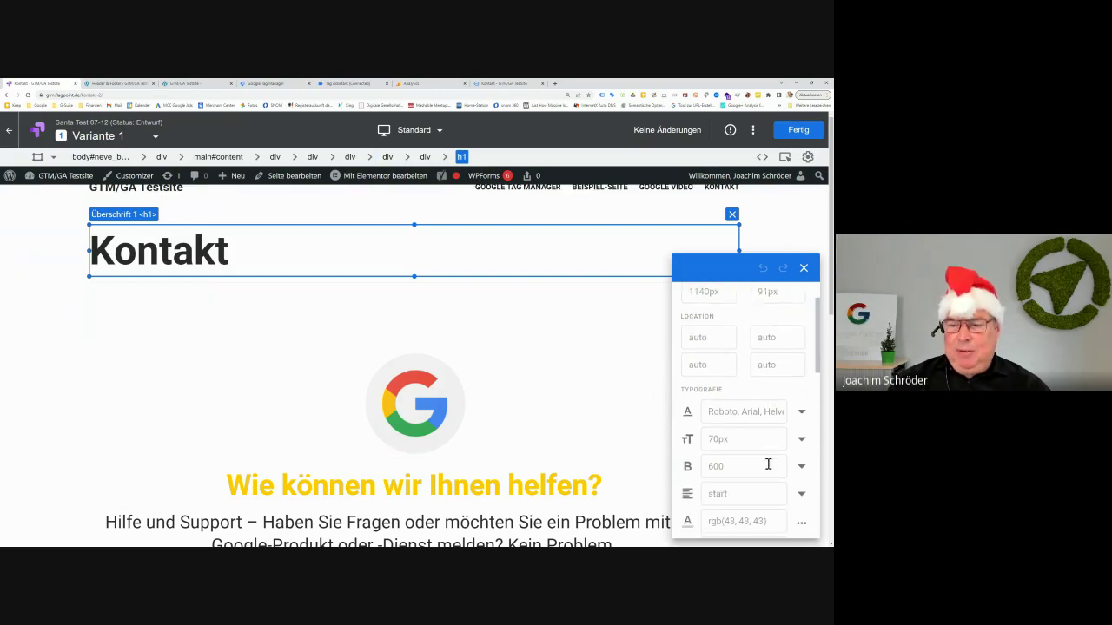
pyautogui.scroll(-10, 768, 467)
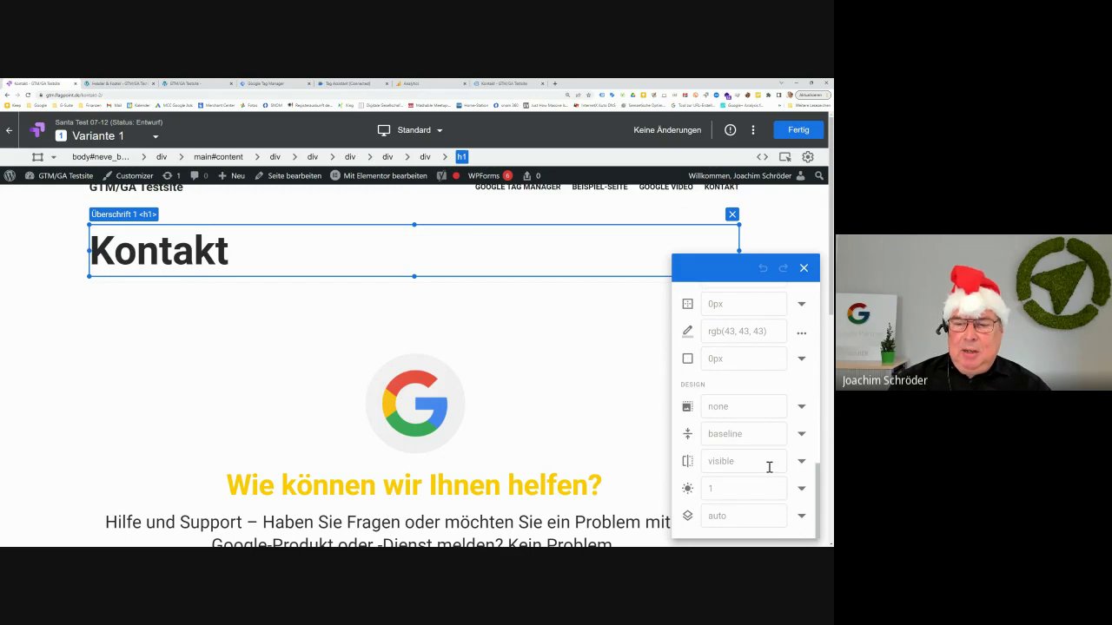
pyautogui.scroll(10, 769, 467)
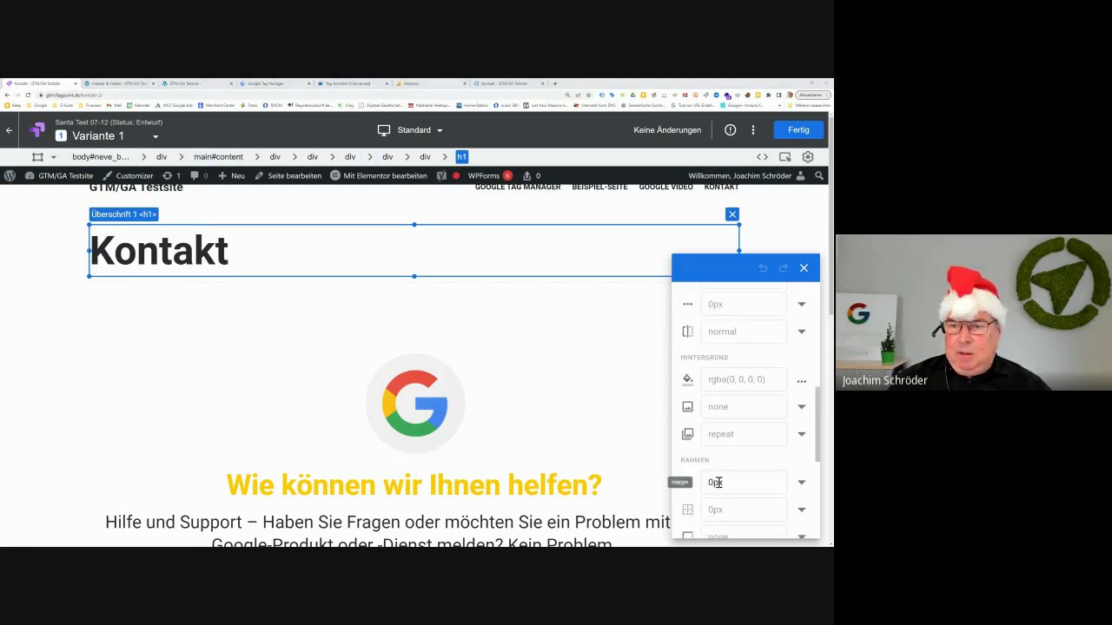
pyautogui.scroll(1, 720, 478)
pyautogui.scroll(5, 720, 478)
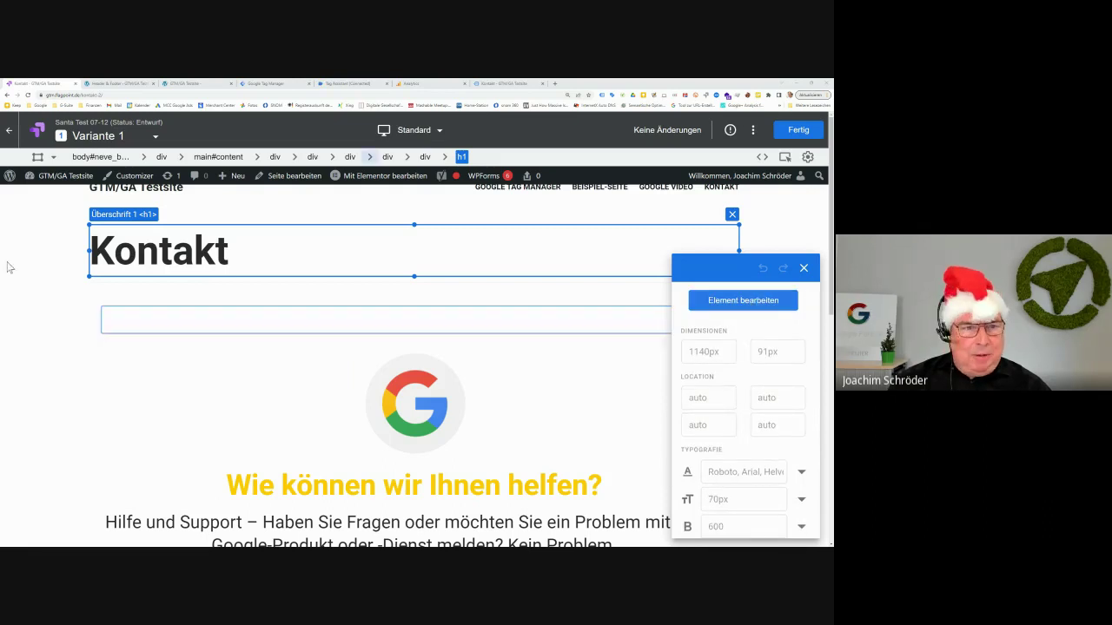
pyautogui.click(117, 249)
pyautogui.click(781, 304)
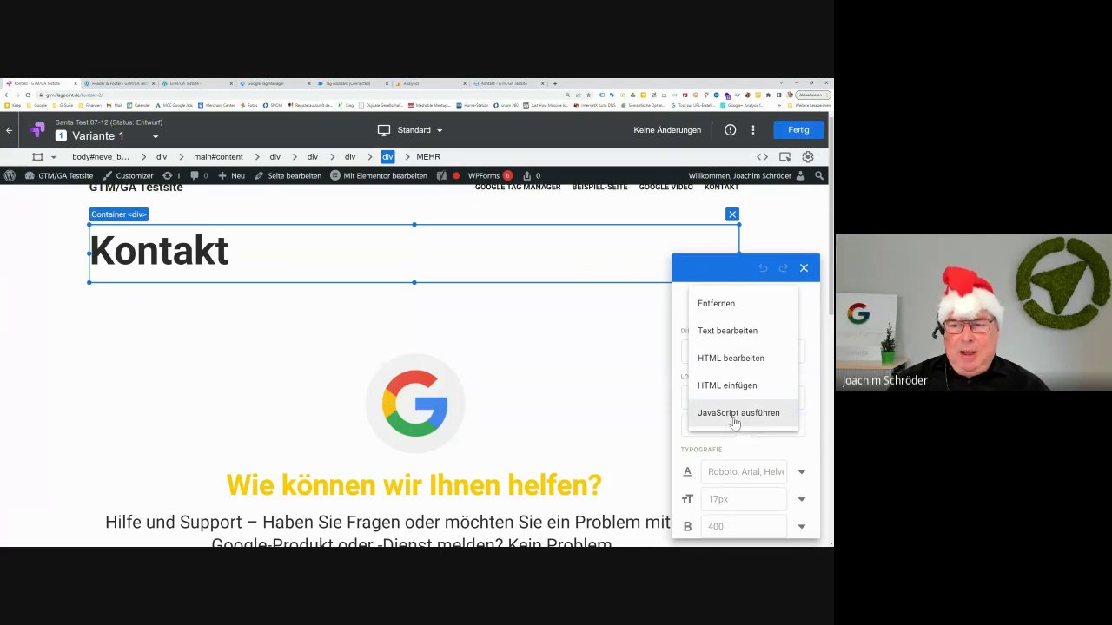
# Abandon editing the Kontakt heading text and select the heading's container to see its styles
pyautogui.click(736, 336)
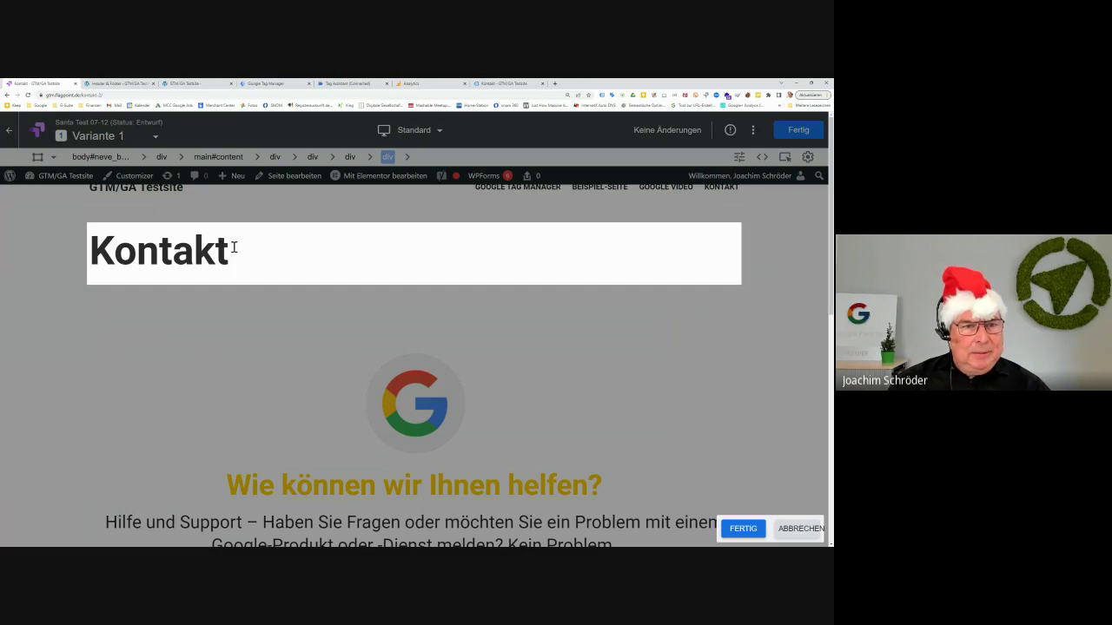
pyautogui.moveTo(233, 247); pyautogui.dragTo(98, 250)
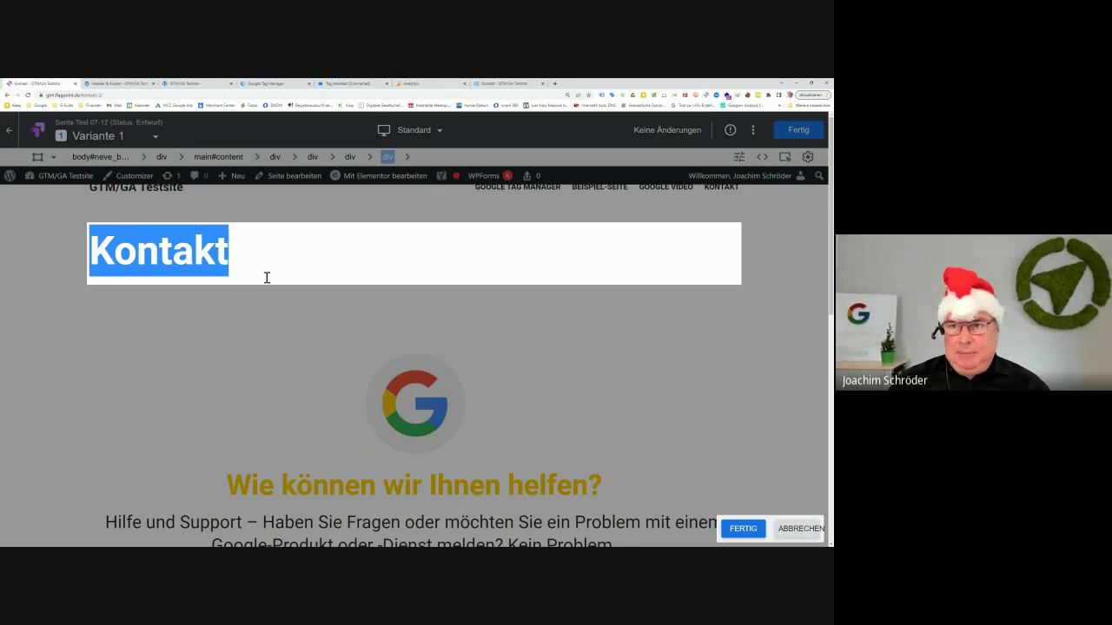
pyautogui.click(326, 296)
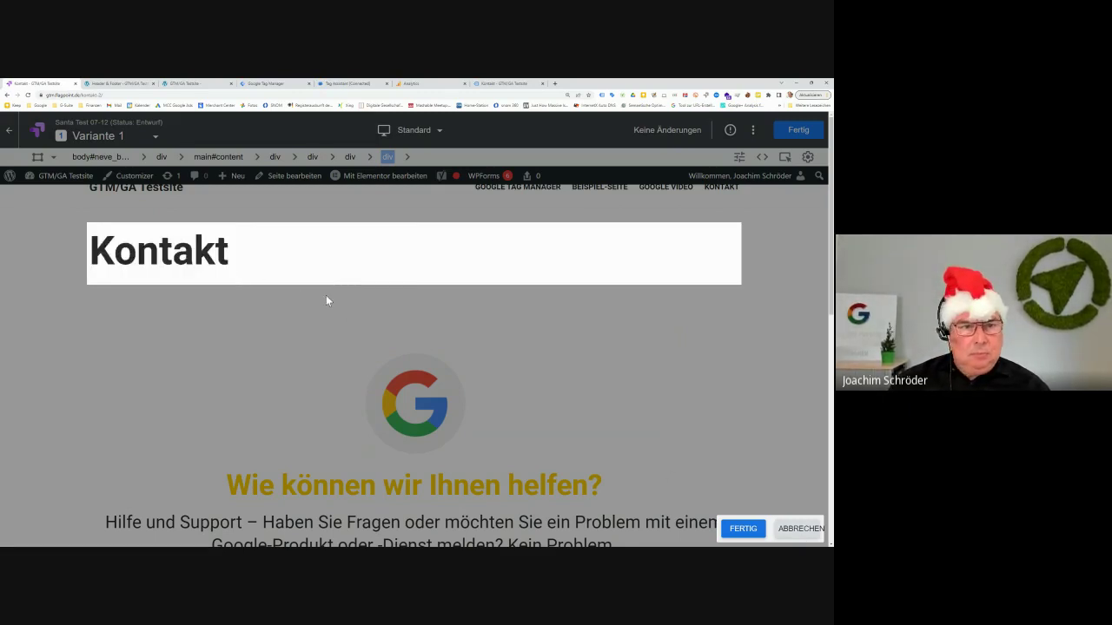
pyautogui.doubleClick(176, 244)
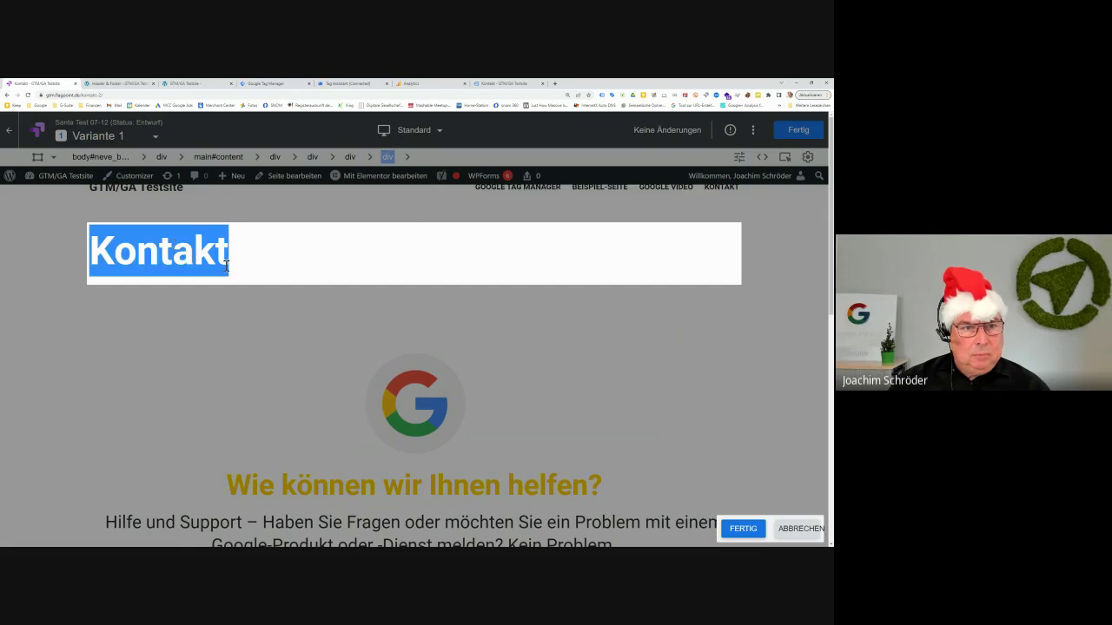
pyautogui.rightClick(187, 250)
pyautogui.click(556, 375)
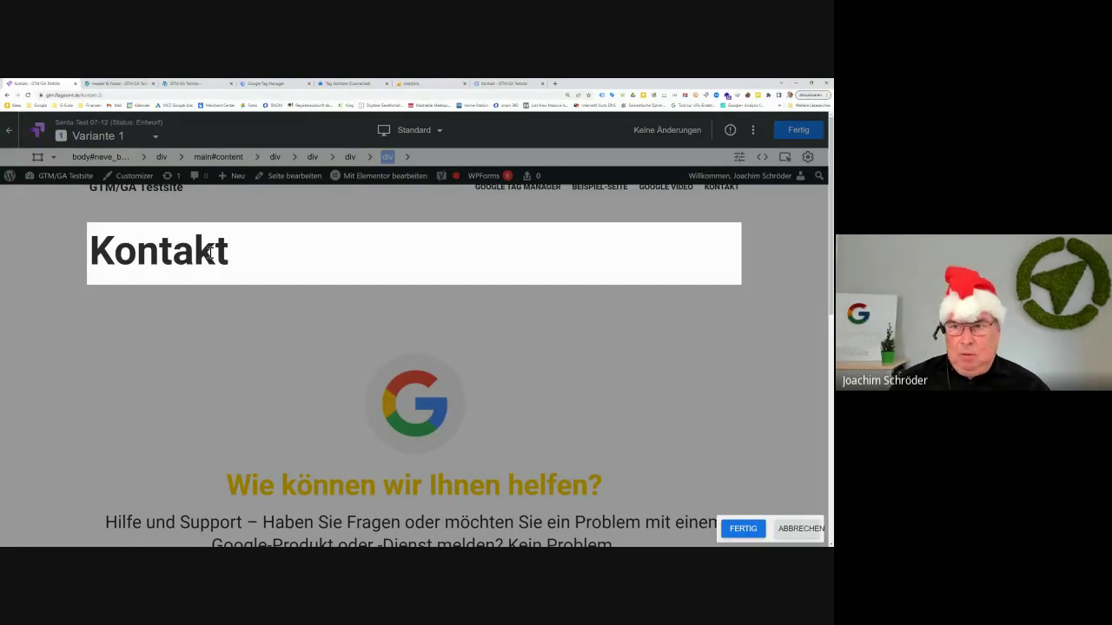
pyautogui.click(737, 528)
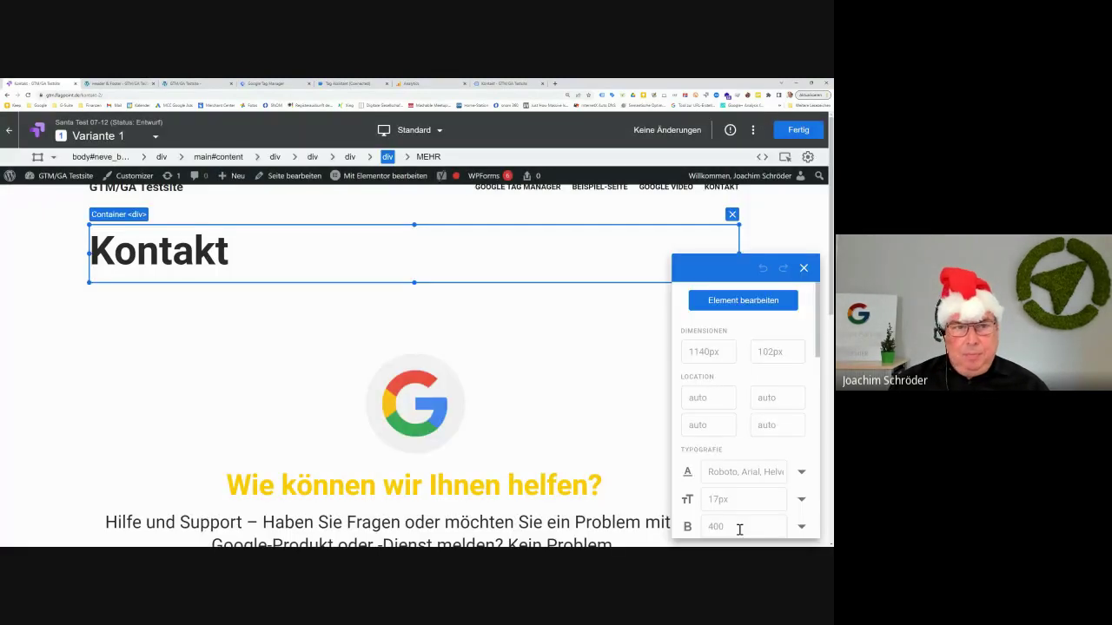
# Replace the h1 text Kontakt with 'Terminvereinbarung!' via Text bearbeiten and confirm it
pyautogui.click(214, 250)
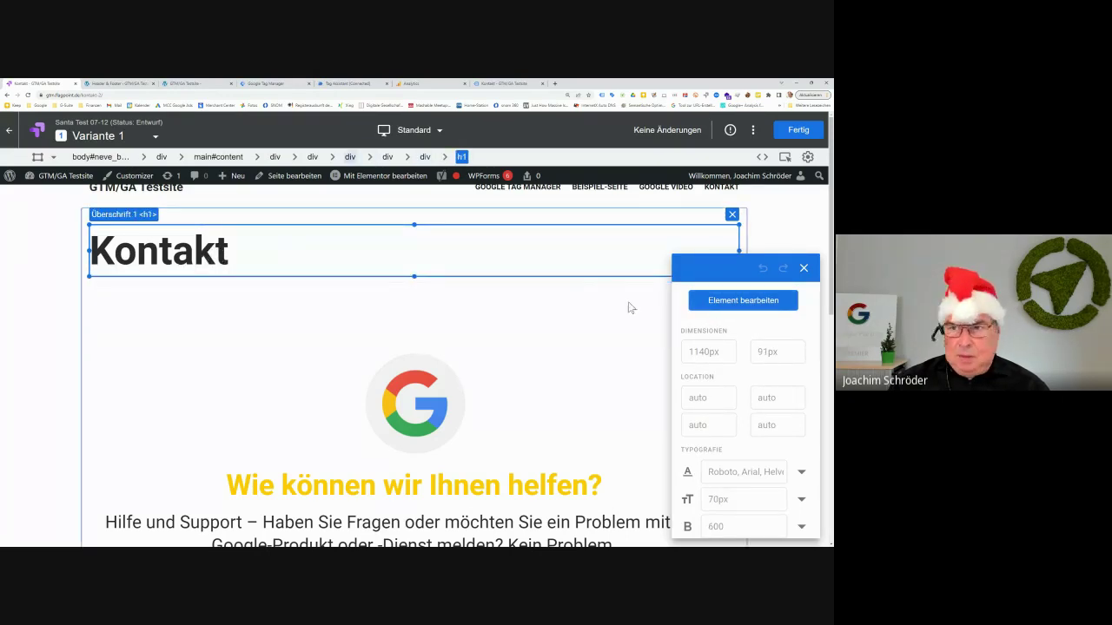
pyautogui.click(744, 301)
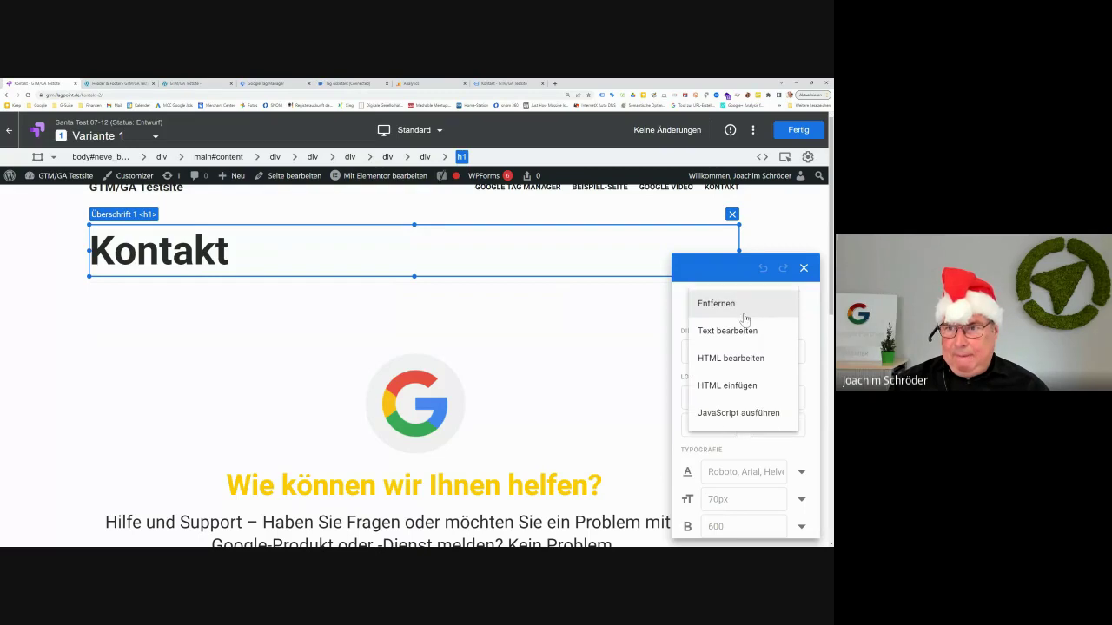
pyautogui.click(196, 256)
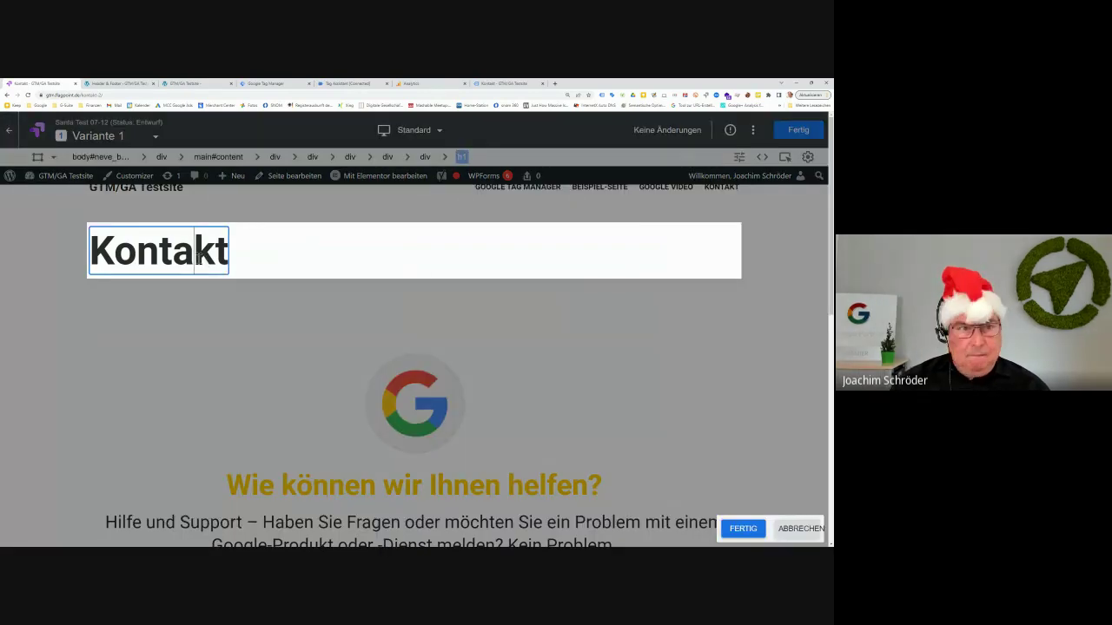
pyautogui.press('BackSpace')
pyautogui.press('BackSpace')
pyautogui.press('BackSpace')
pyautogui.press('BackSpace')
pyautogui.press('BackSpace')
pyautogui.press('Delete')
pyautogui.press('Delete')
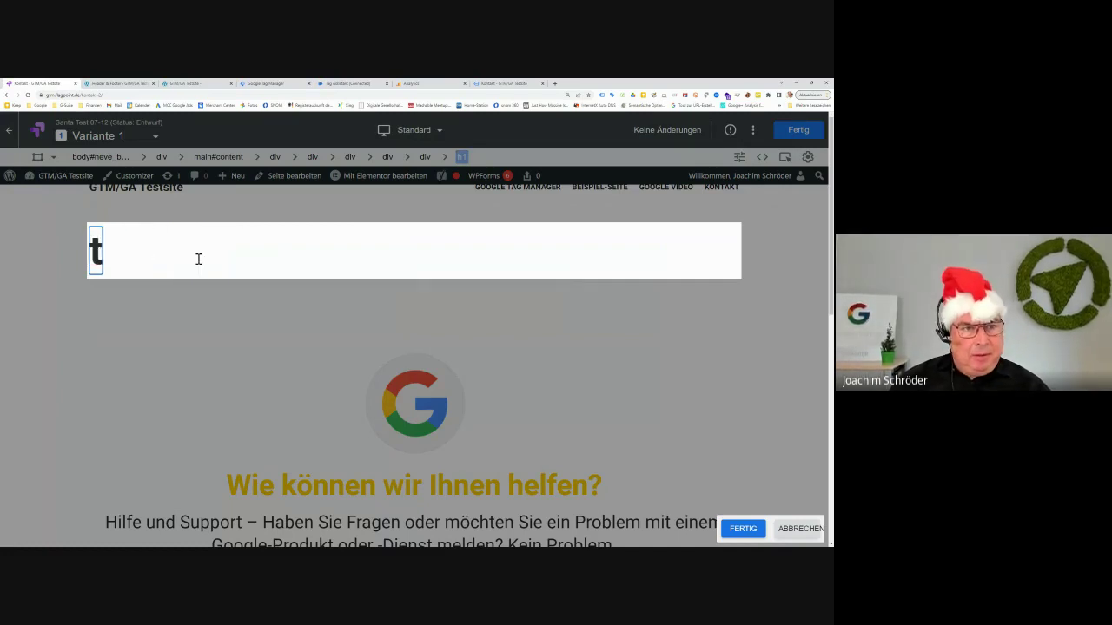
pyautogui.write('T')
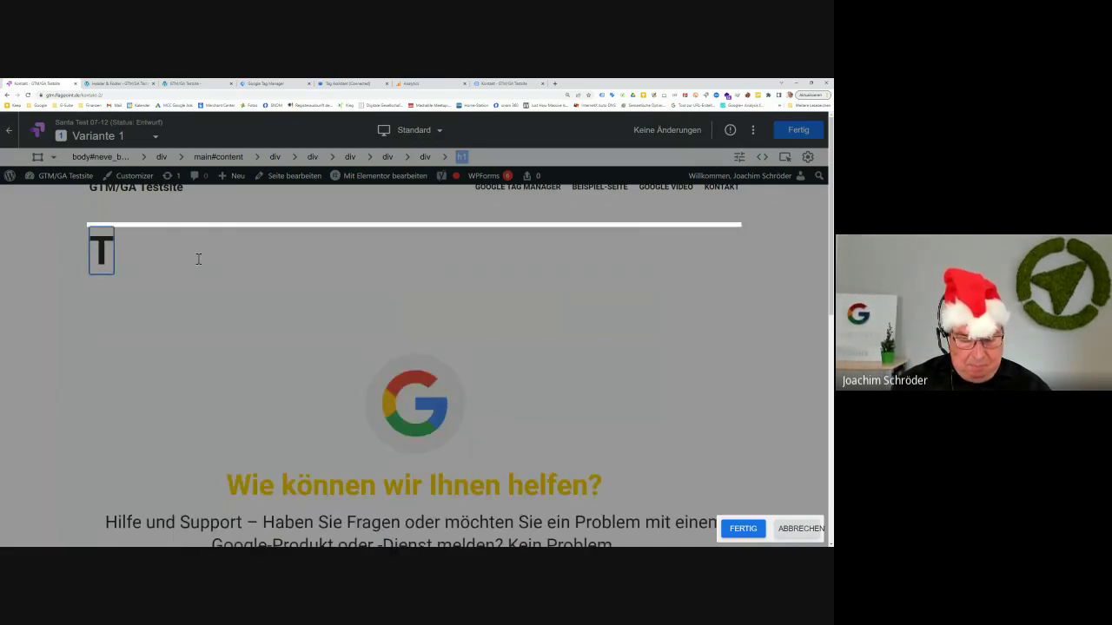
pyautogui.write('erminvereinbarung')
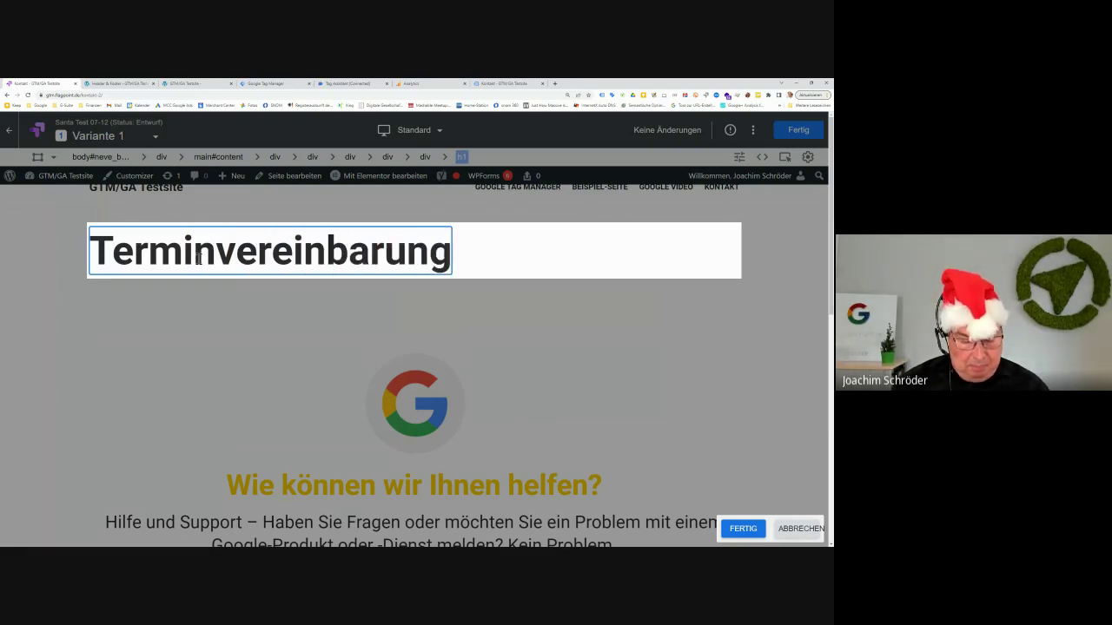
pyautogui.write('!')
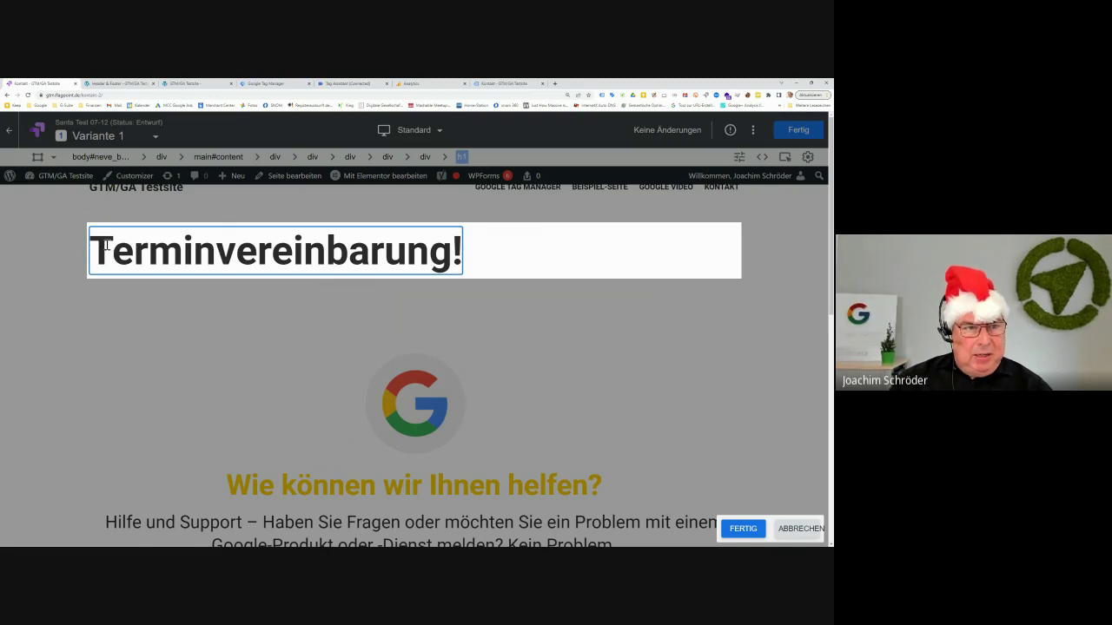
pyautogui.moveTo(94, 247); pyautogui.dragTo(456, 253)
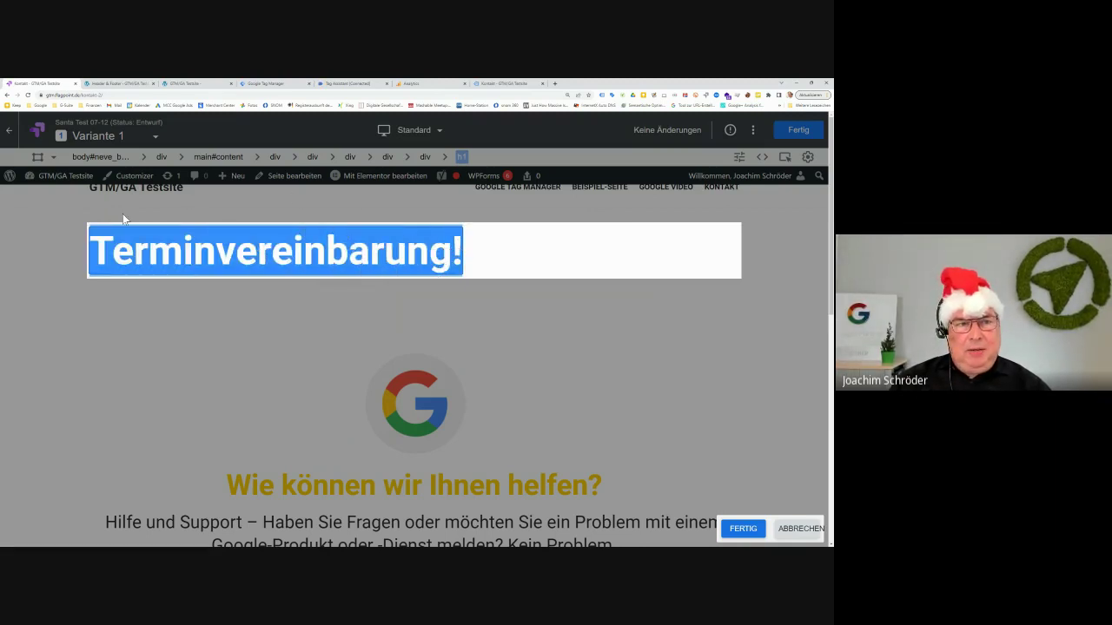
pyautogui.click(530, 84)
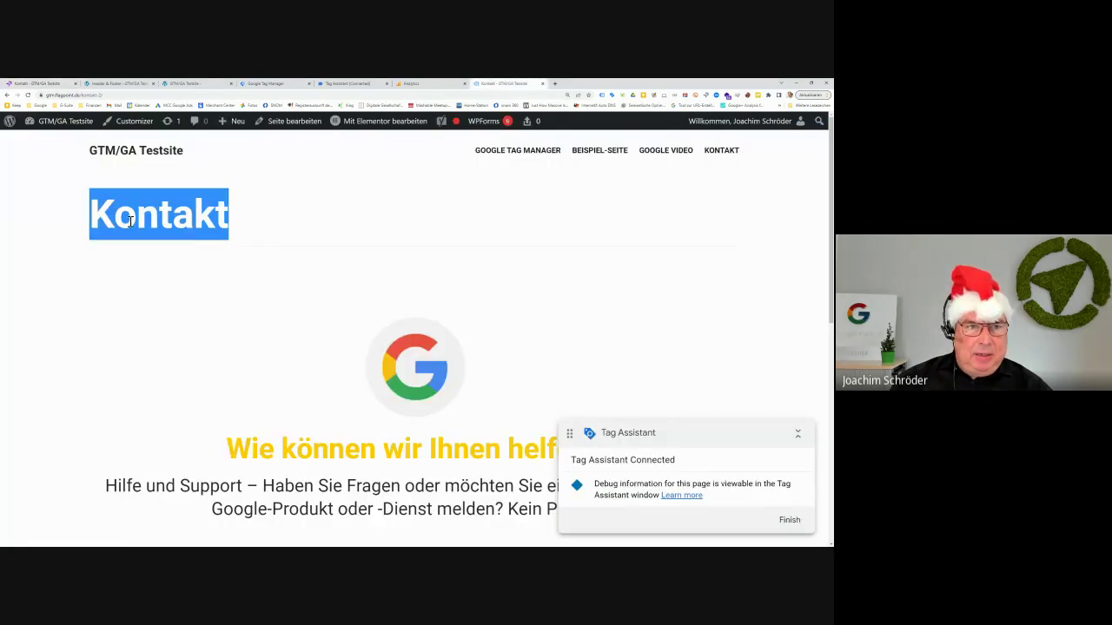
pyautogui.click(37, 84)
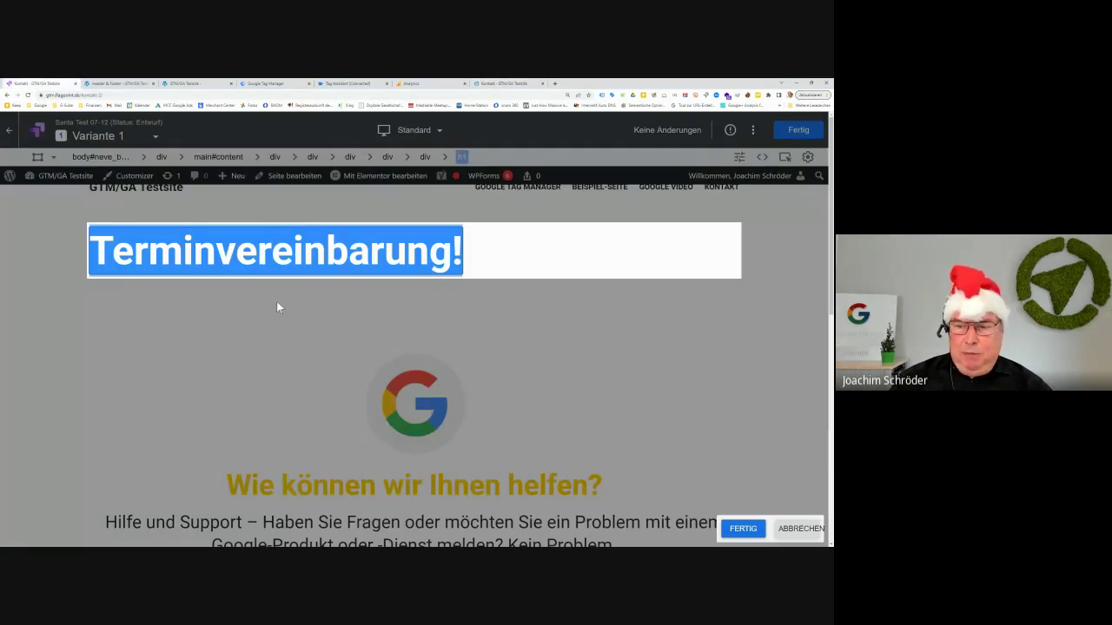
pyautogui.click(742, 529)
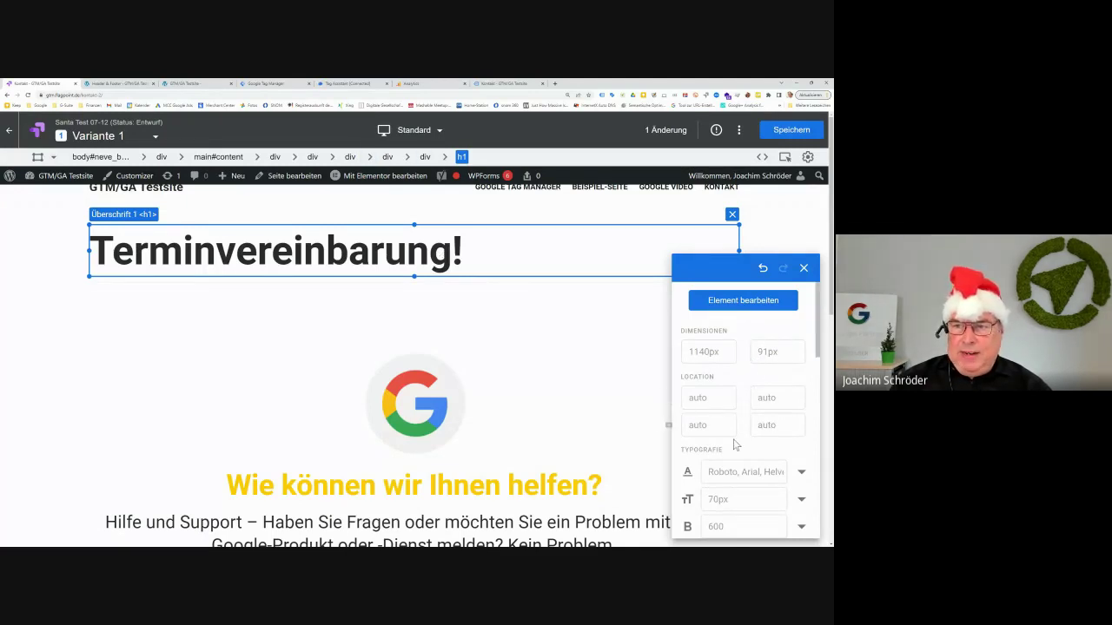
# Set the Terminvereinbarung! heading's text colour to yellow rgb(255, 204, 0), keeping Roboto
pyautogui.scroll(-1, 753, 434)
pyautogui.scroll(-1, 753, 434)
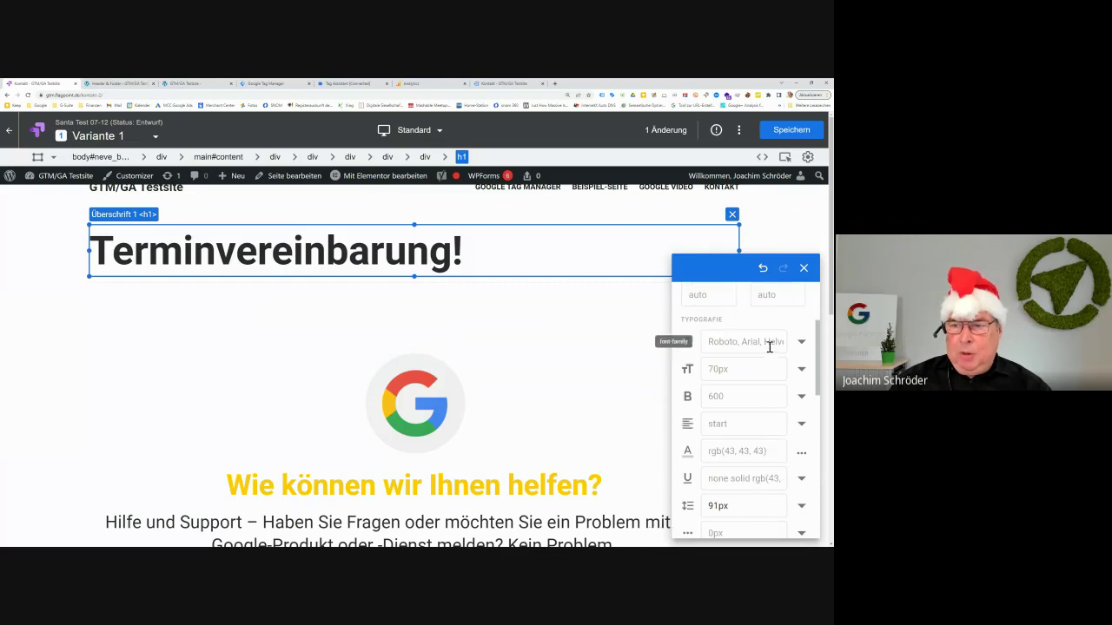
pyautogui.click(799, 344)
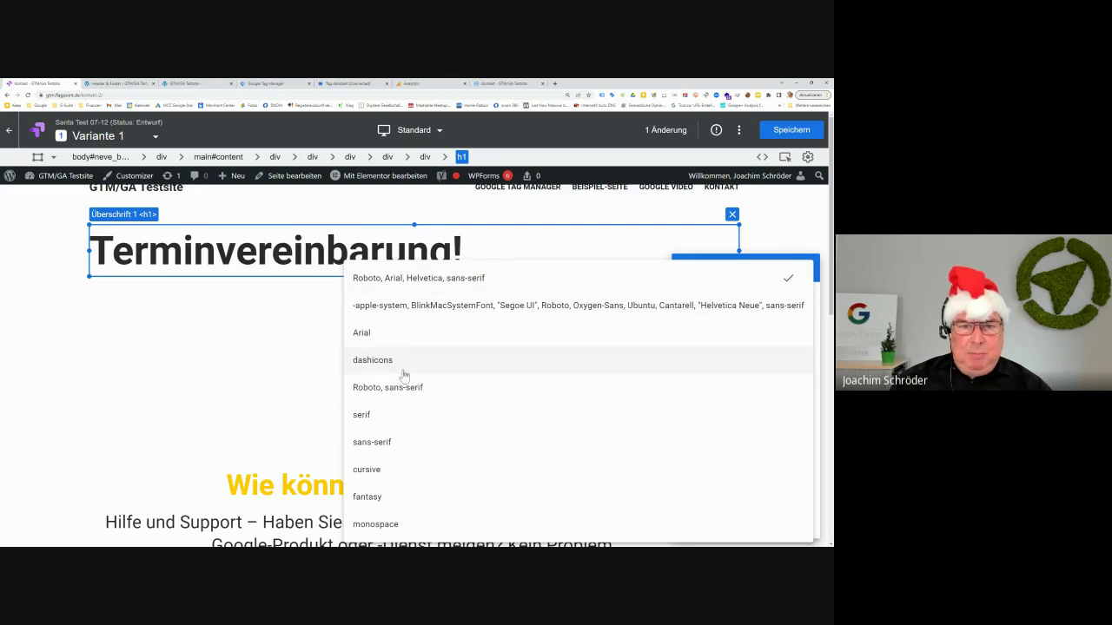
pyautogui.click(317, 369)
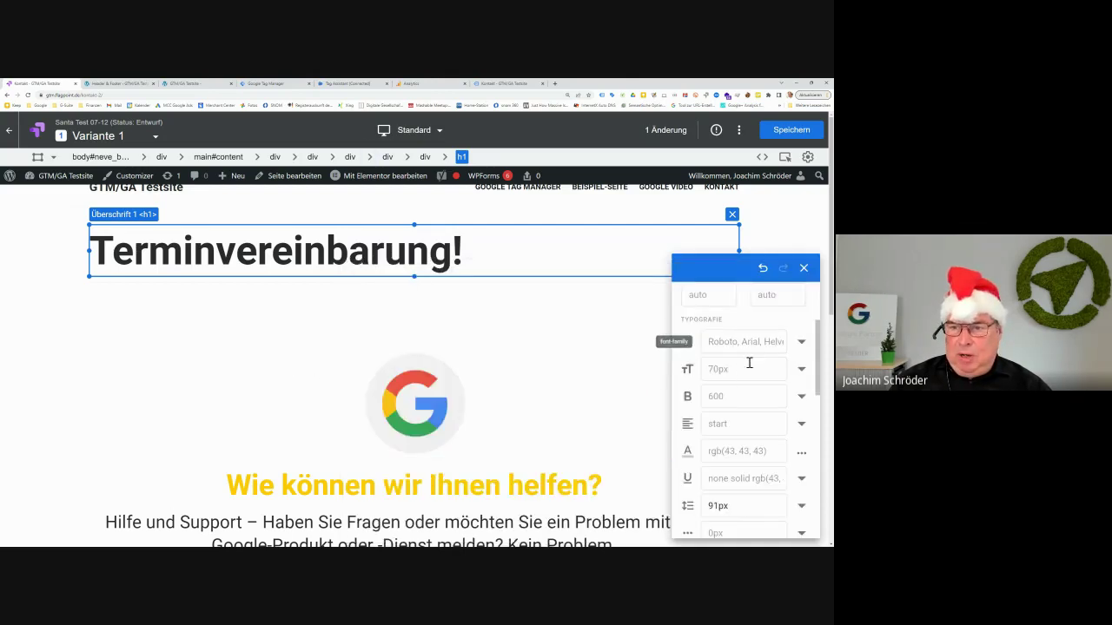
pyautogui.click(801, 452)
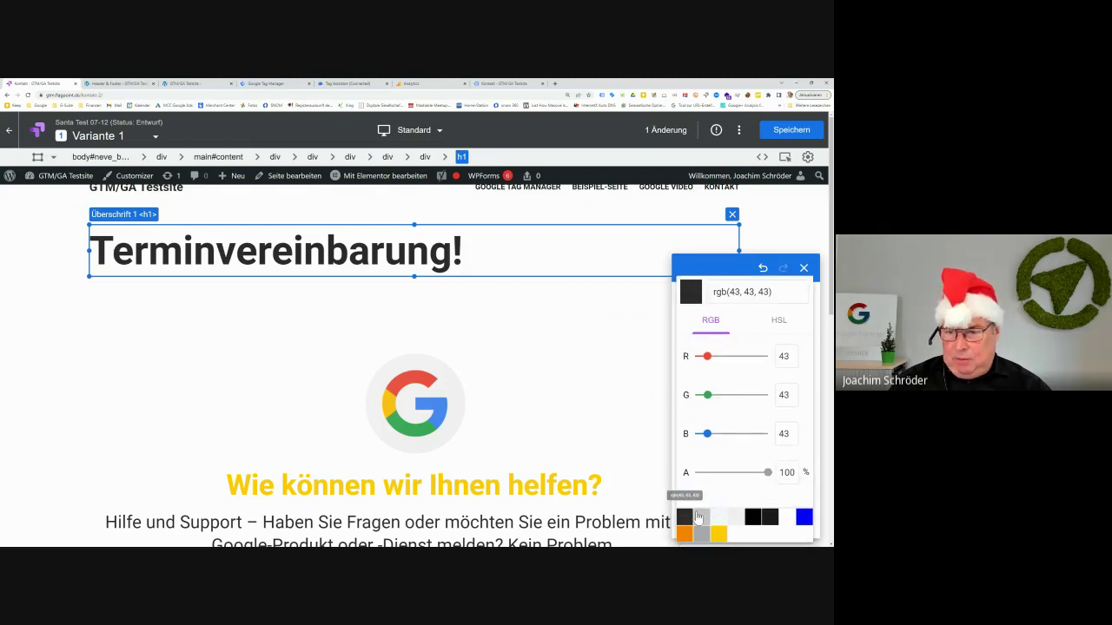
pyautogui.click(719, 534)
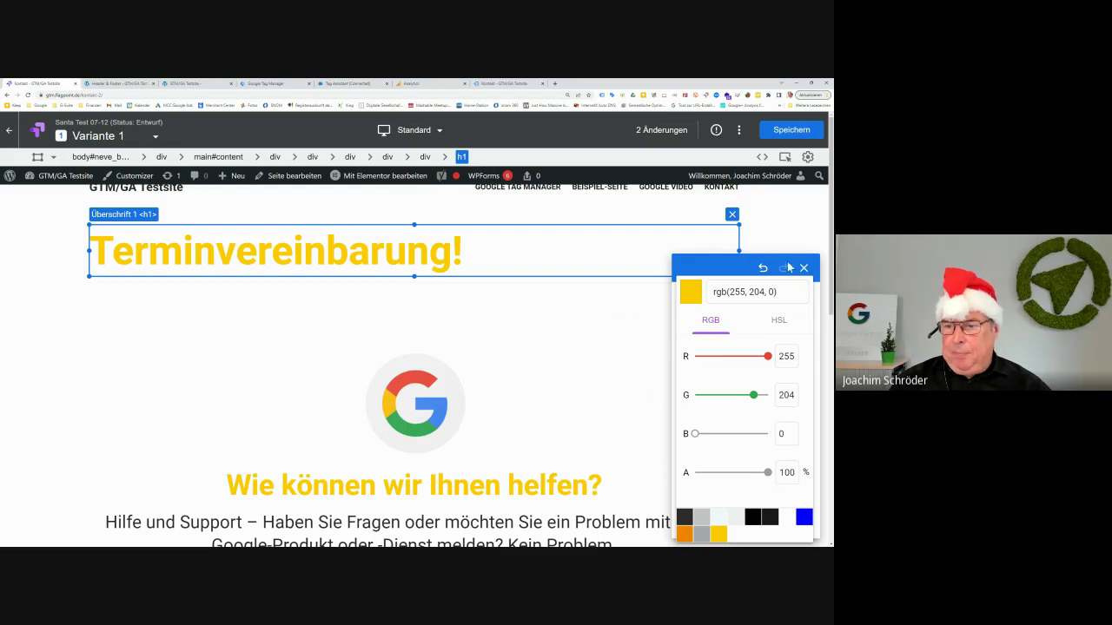
pyautogui.click(736, 273)
pyautogui.scroll(-2, 746, 408)
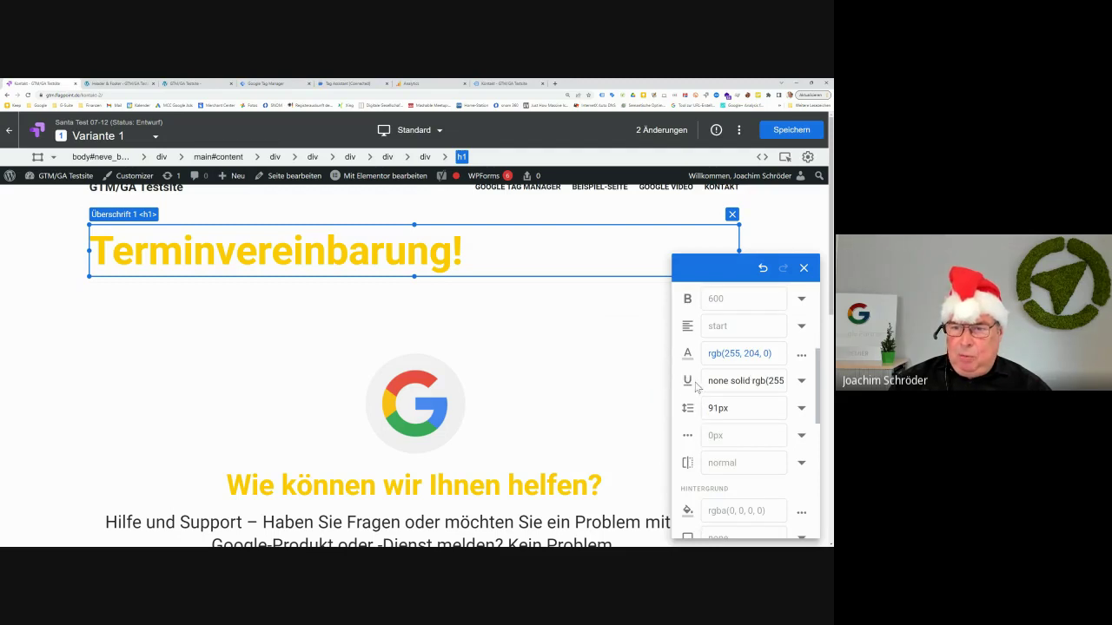
pyautogui.click(794, 415)
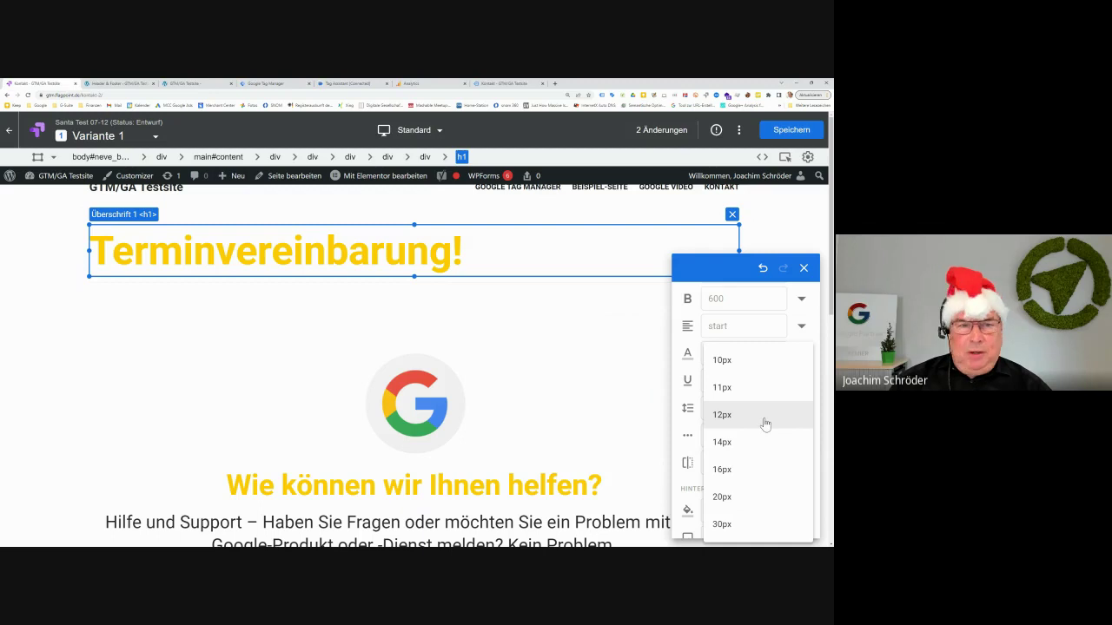
pyautogui.click(702, 293)
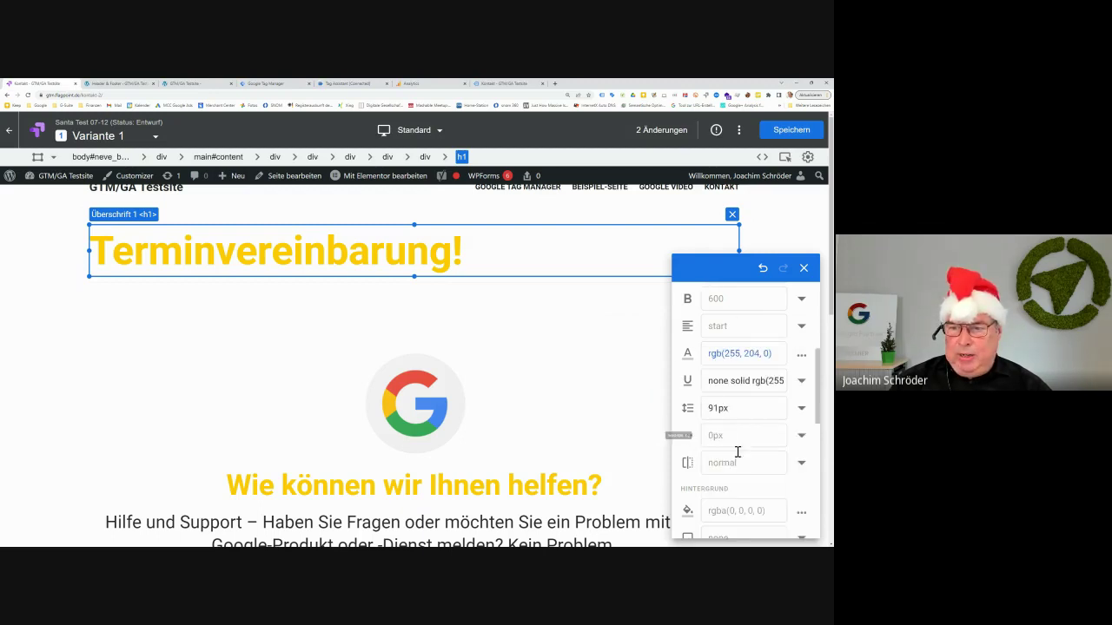
pyautogui.scroll(1, 743, 452)
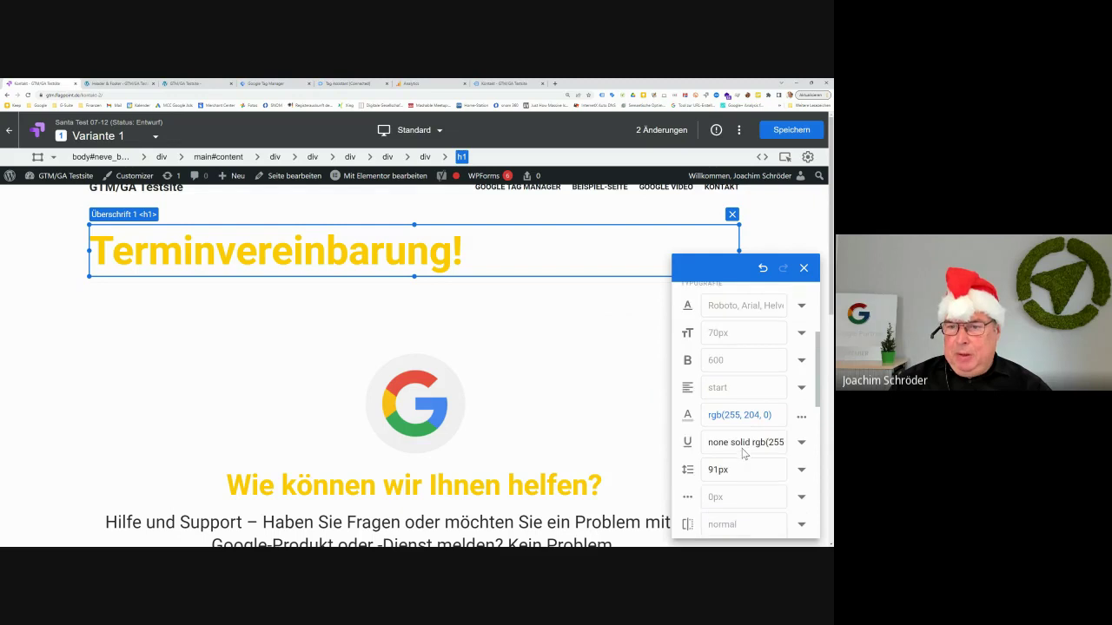
pyautogui.click(797, 389)
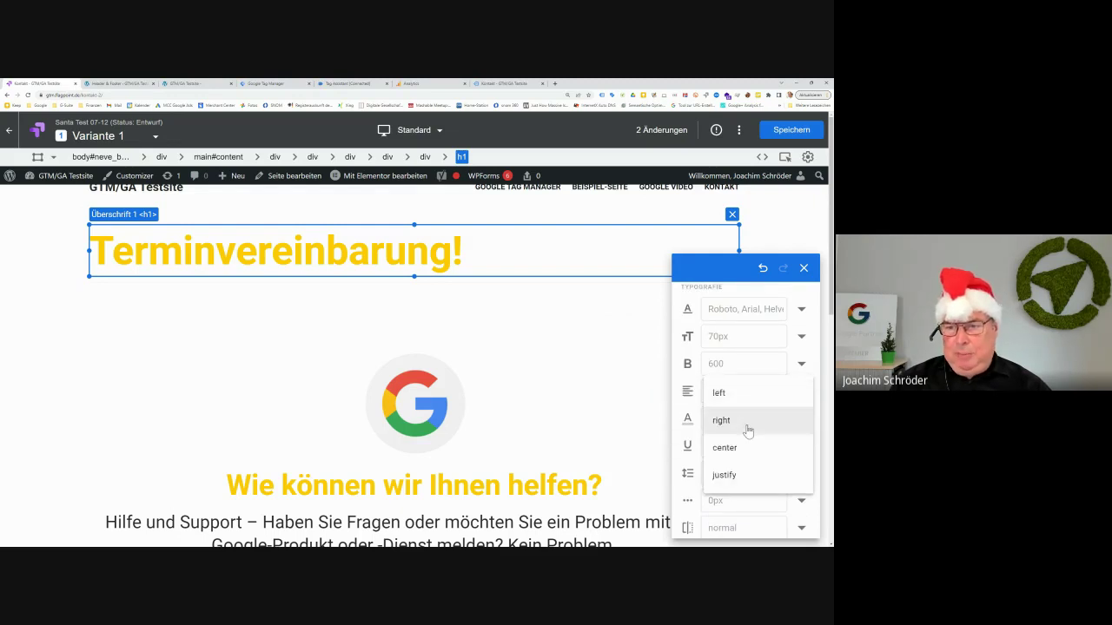
pyautogui.click(740, 449)
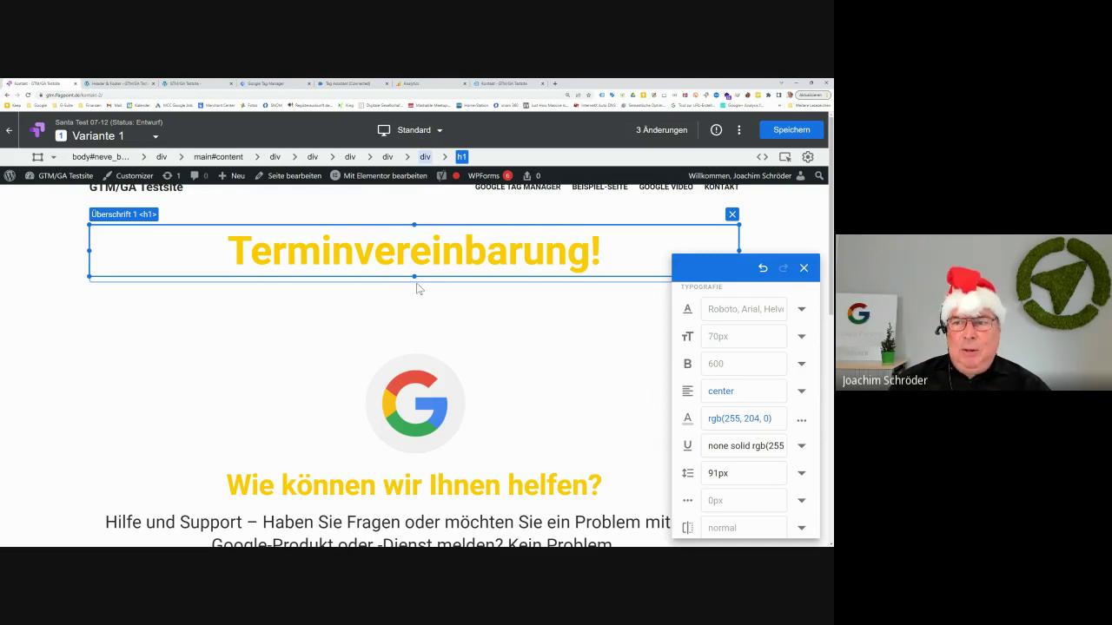
pyautogui.click(48, 311)
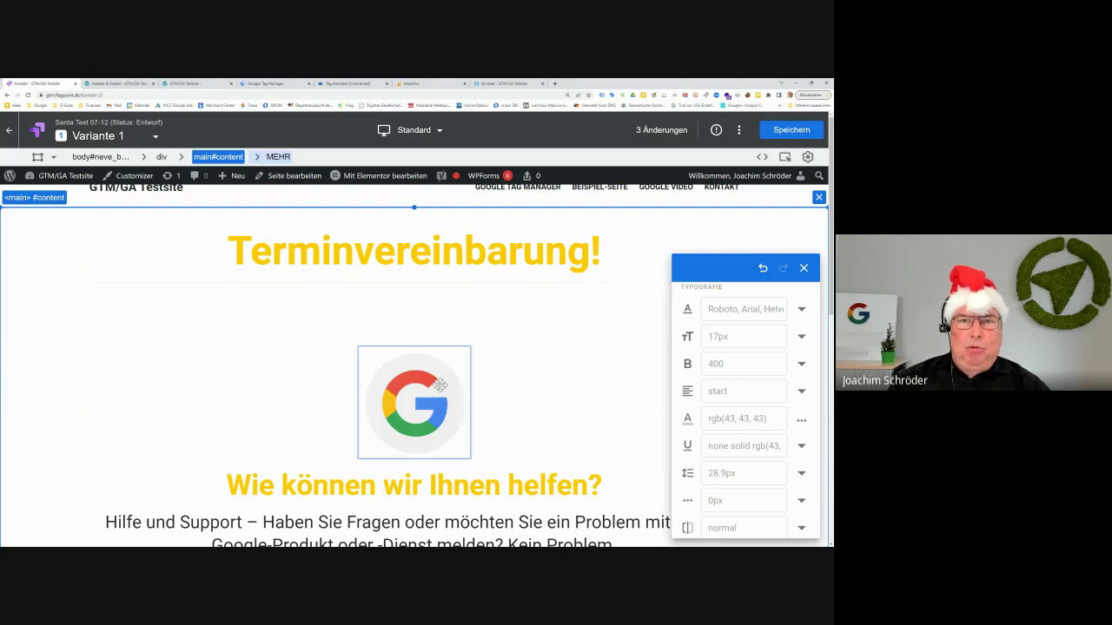
# Show the test site's original live Kontakt page and look over its contact form
pyautogui.click(500, 84)
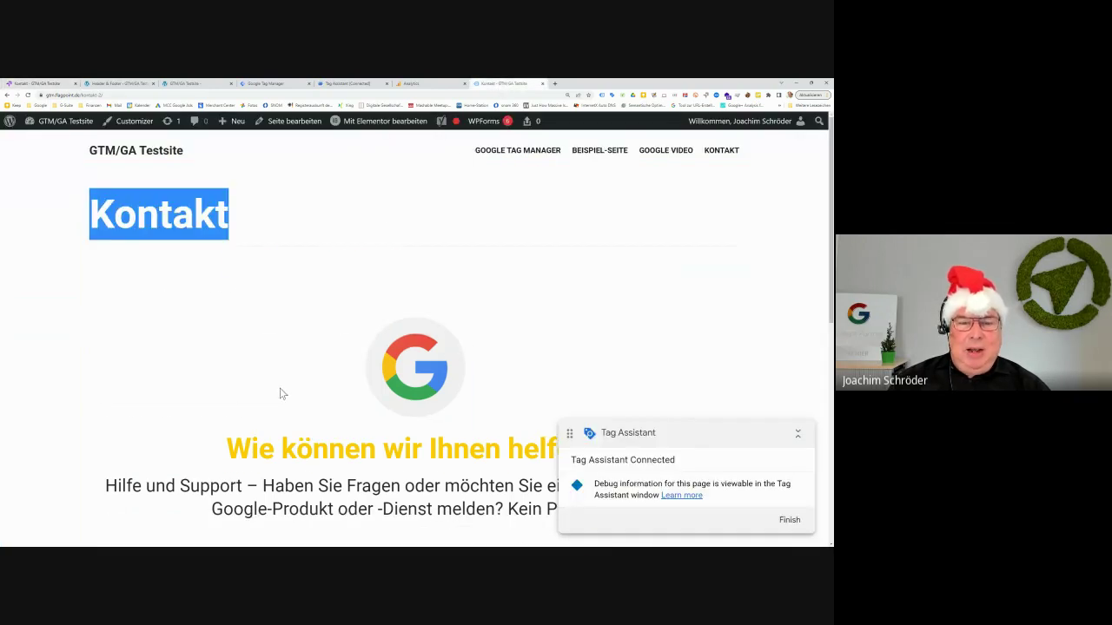
pyautogui.scroll(-3, 284, 389)
pyautogui.scroll(-2, 287, 393)
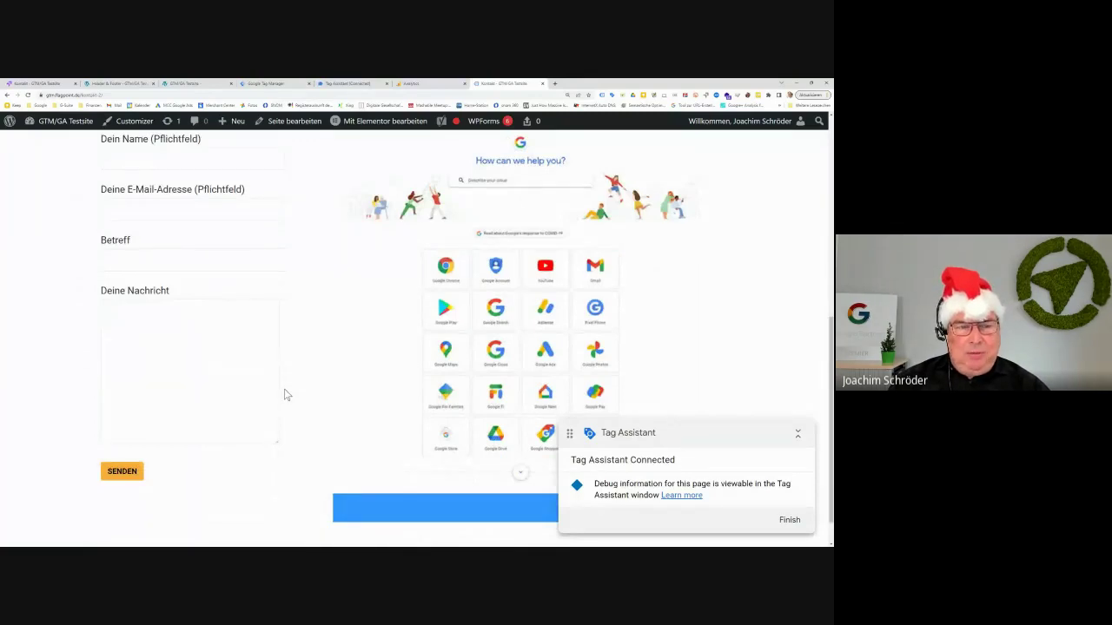
pyautogui.scroll(5, 284, 394)
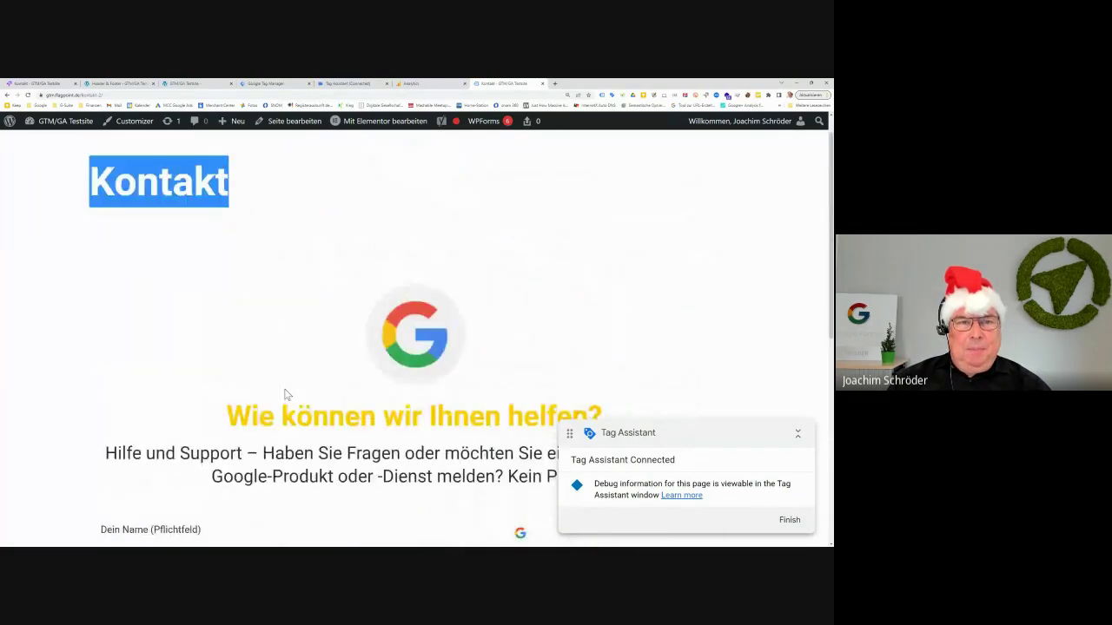
pyautogui.click(174, 313)
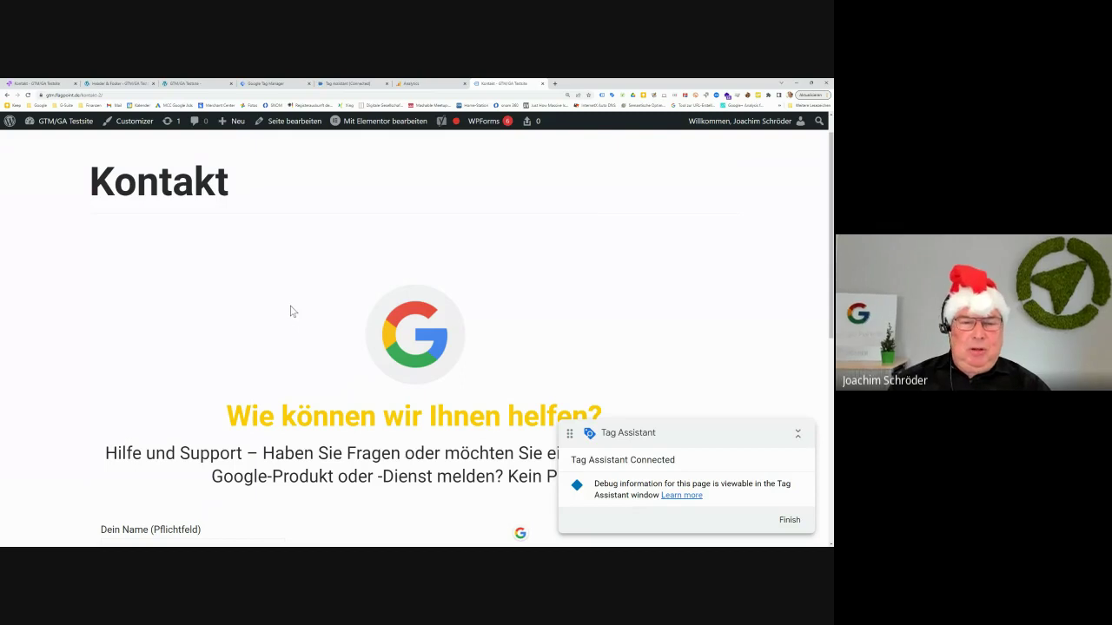
# Switch back to the Optimize visual editor showing Variante 1
pyautogui.click(65, 84)
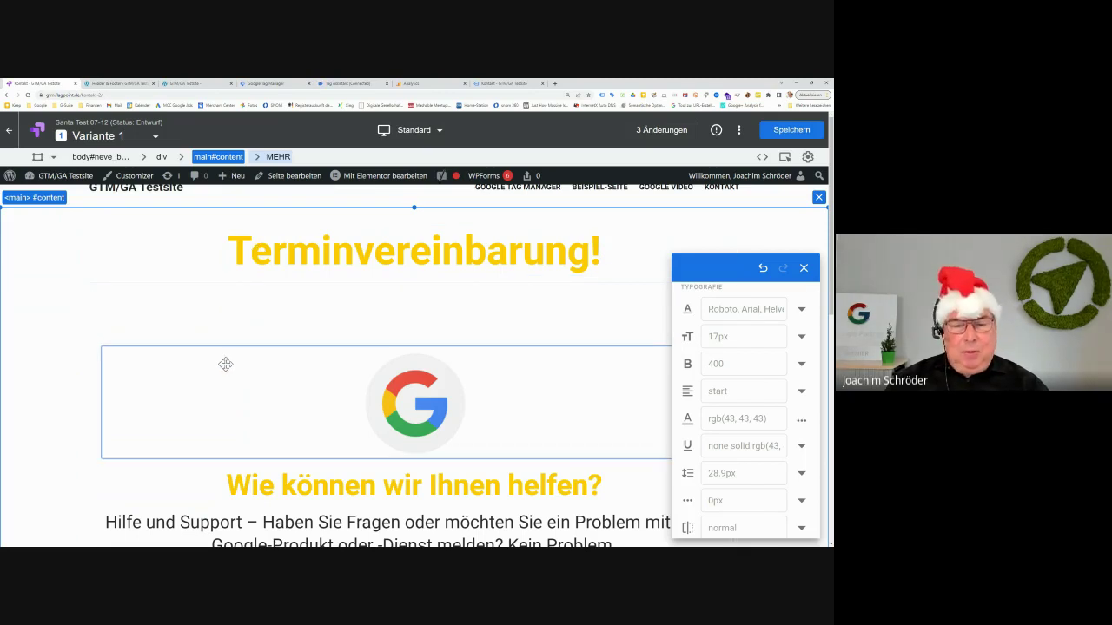
# Select the contact form's SENDEN submit button in the editor
pyautogui.scroll(-3, 228, 369)
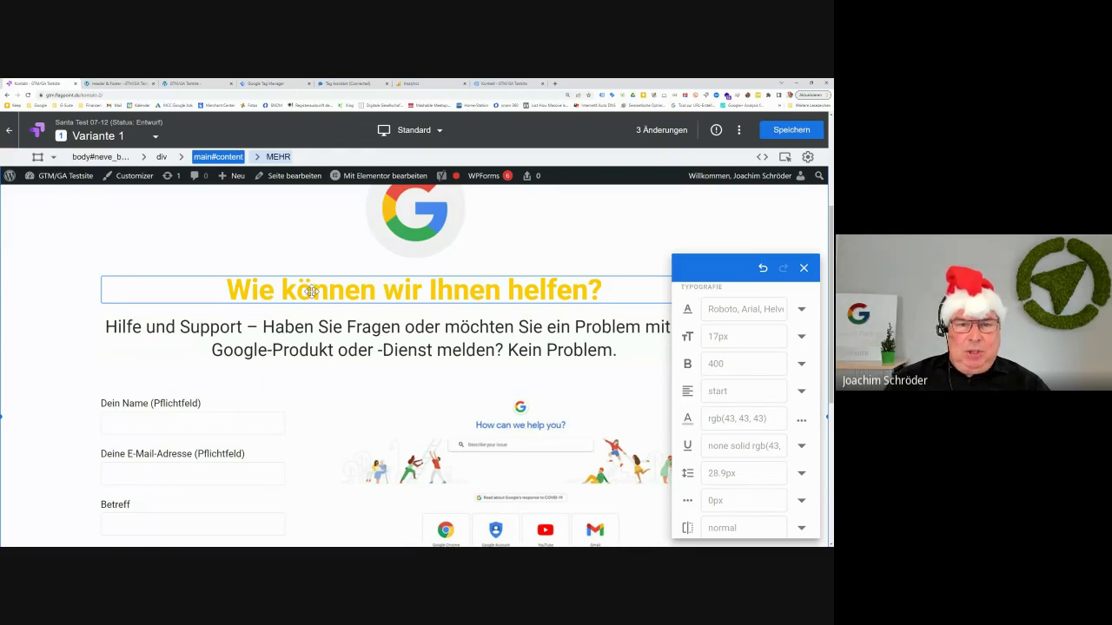
pyautogui.scroll(3, 310, 322)
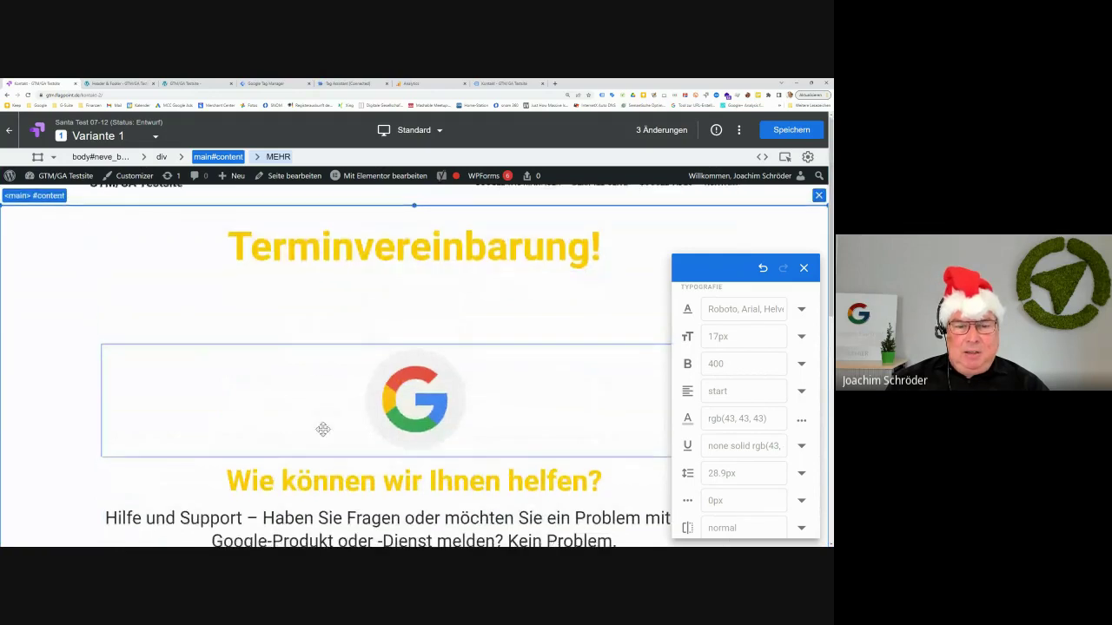
pyautogui.scroll(-2, 326, 417)
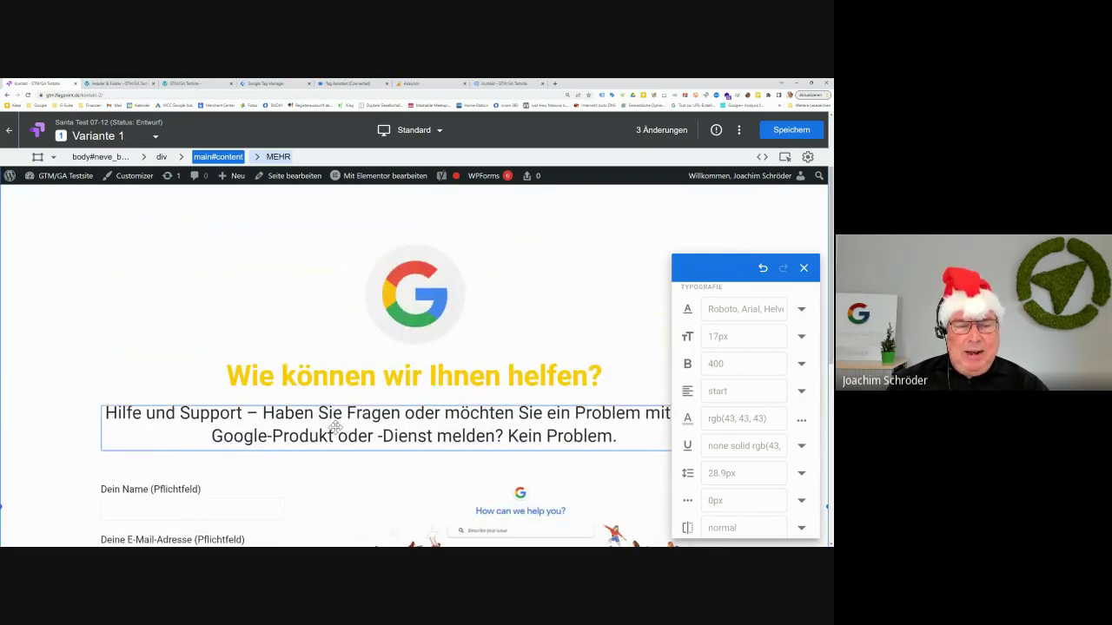
pyautogui.scroll(-2, 332, 426)
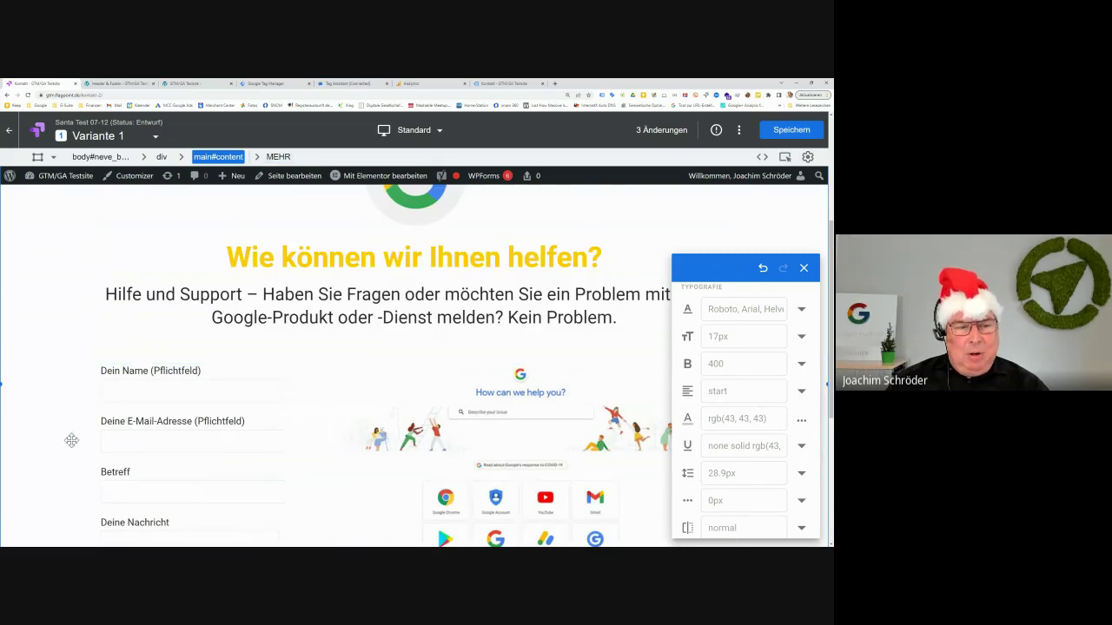
pyautogui.scroll(-4, 310, 443)
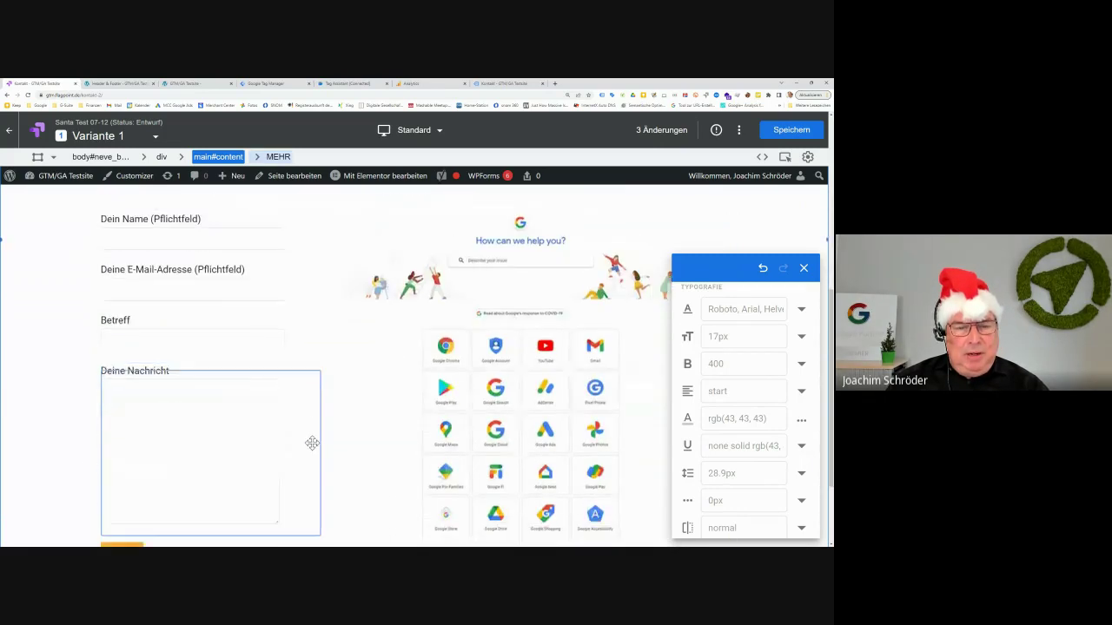
pyautogui.click(131, 433)
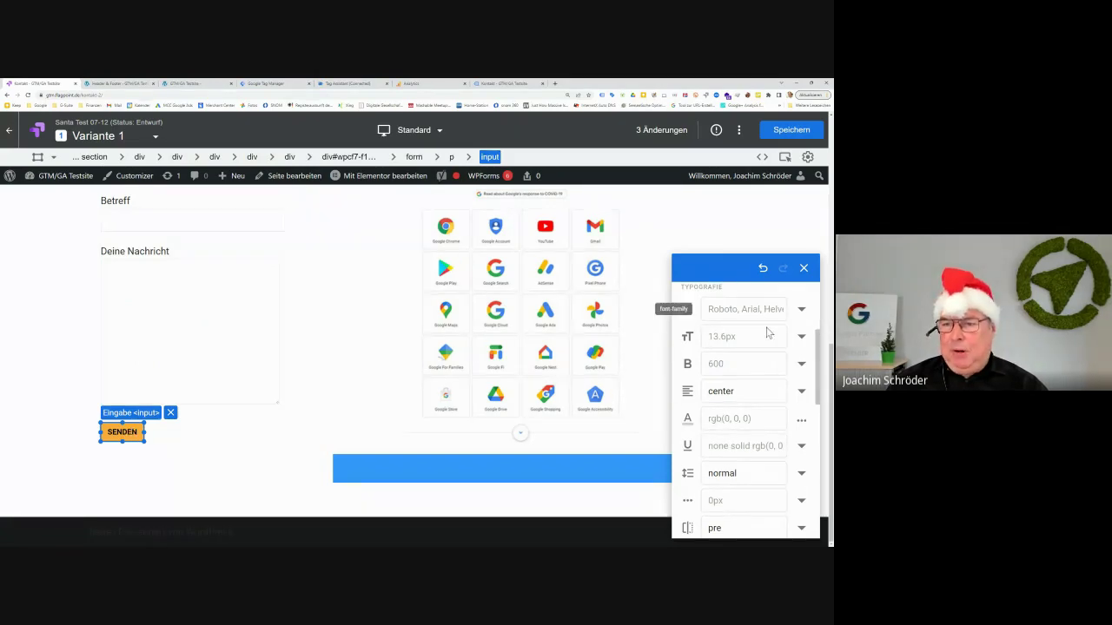
pyautogui.scroll(1, 752, 365)
pyautogui.scroll(4, 756, 364)
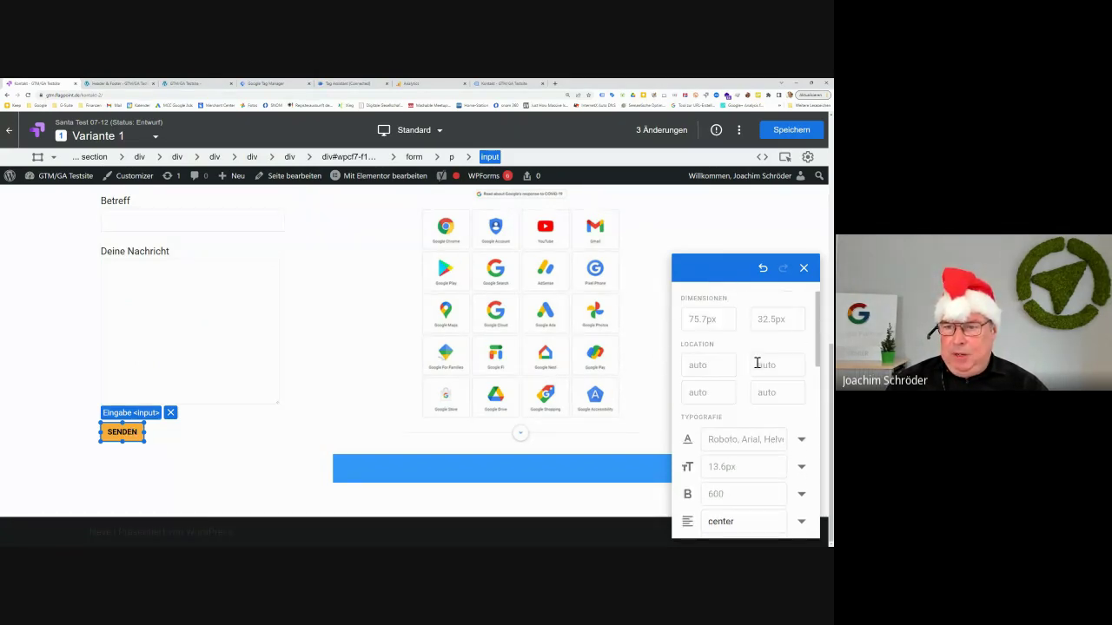
# In the button's HTML, replace value 'Senden' with 'Jetzt Terminvorschlag schicken'
pyautogui.click(774, 301)
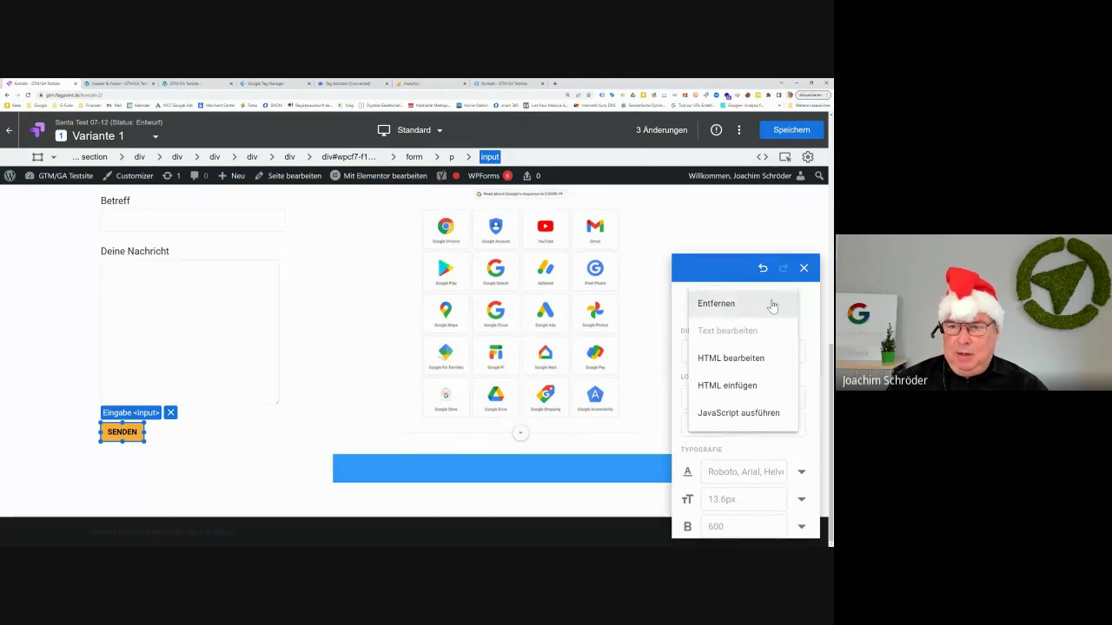
pyautogui.click(755, 363)
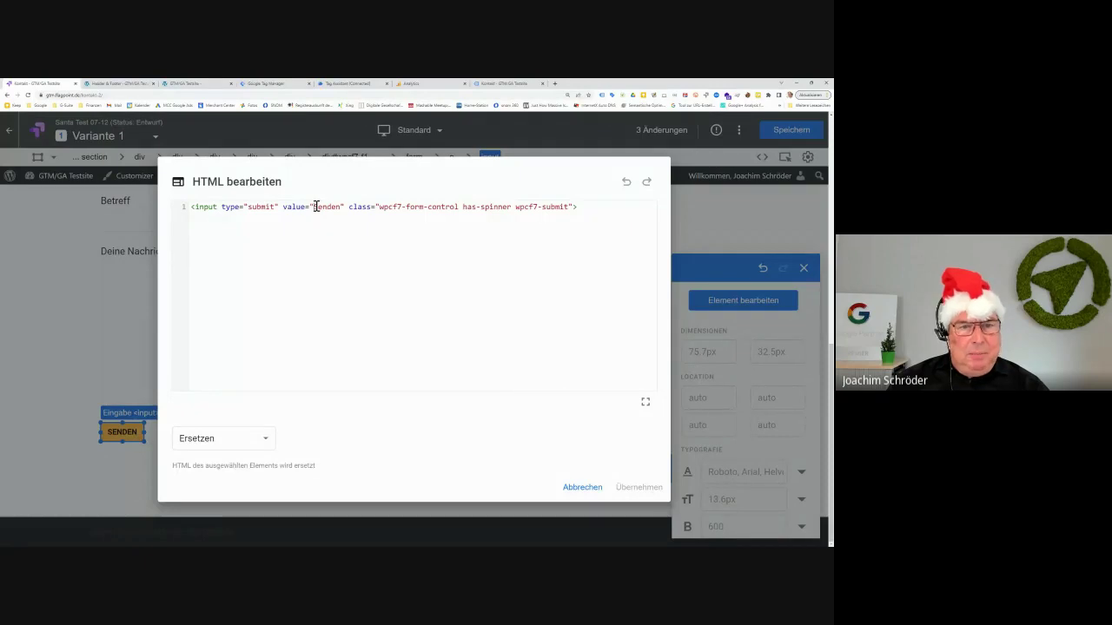
pyautogui.moveTo(314, 207); pyautogui.dragTo(341, 207)
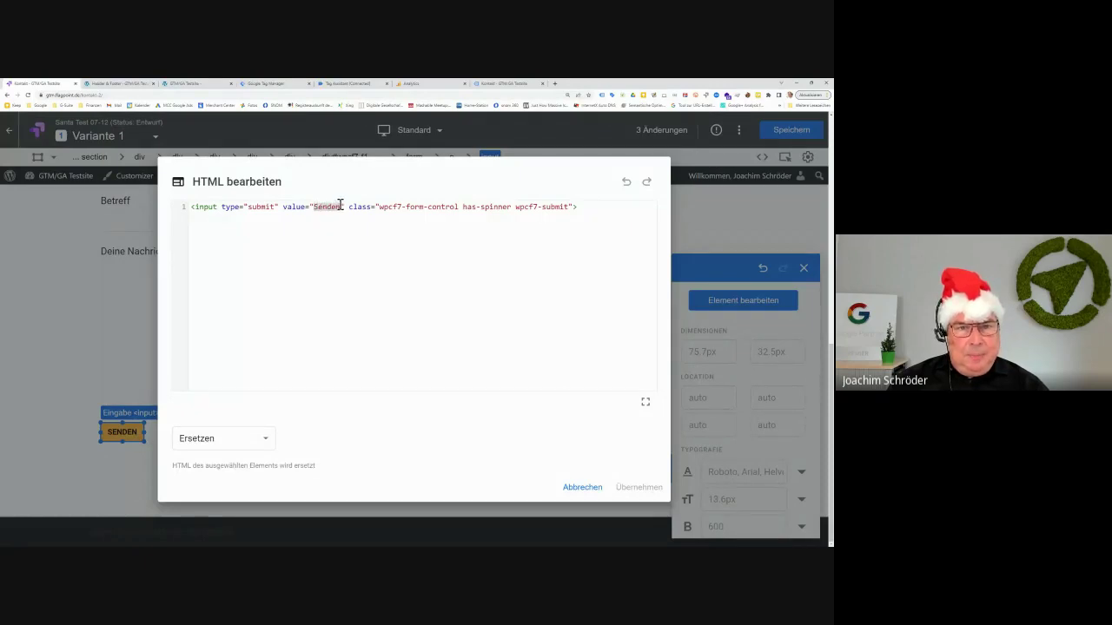
pyautogui.write('Jetzt Ter')
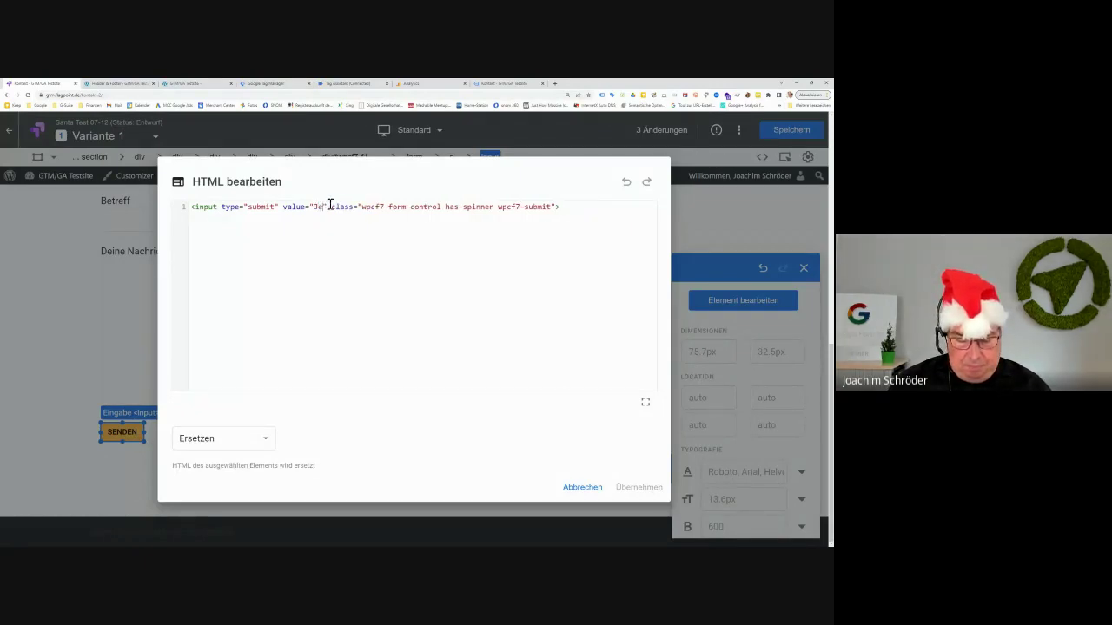
pyautogui.write('minvorsch')
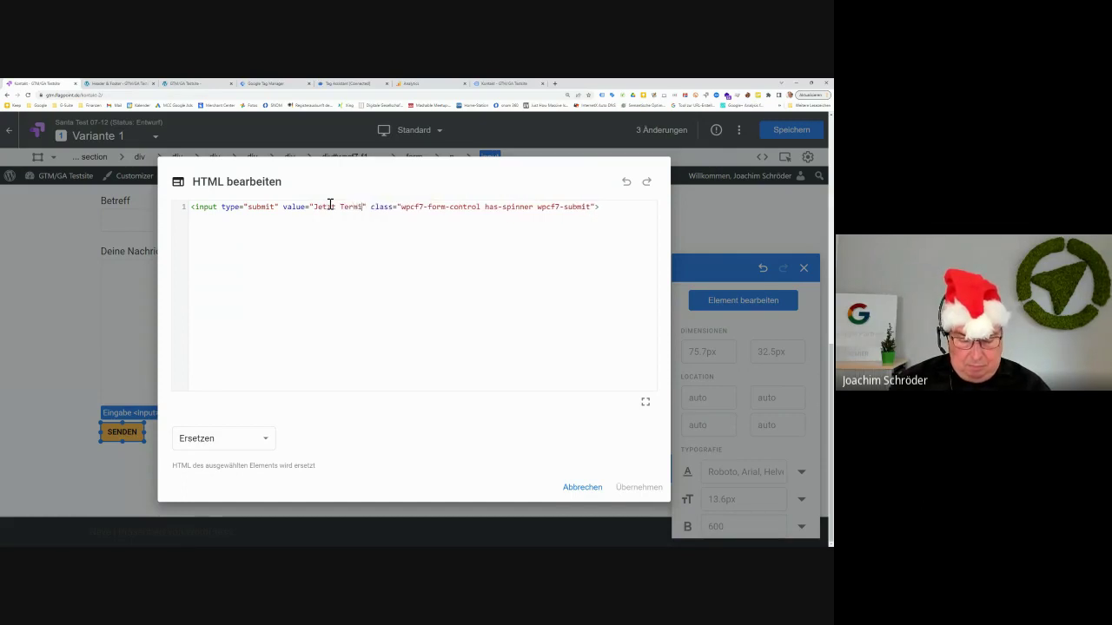
pyautogui.write('lag schick')
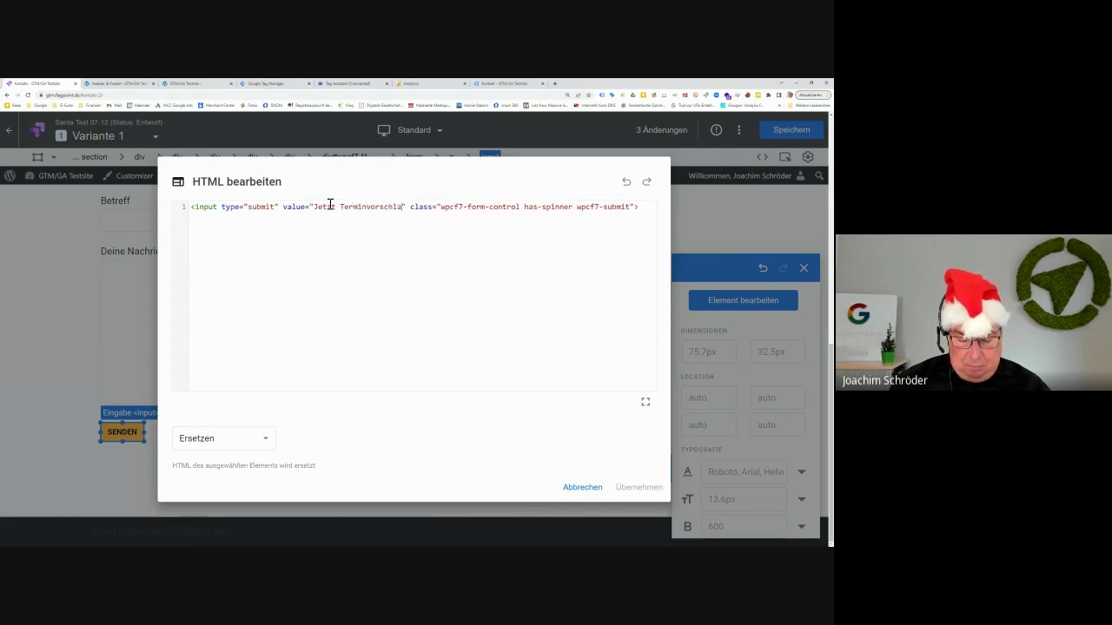
pyautogui.write('en')
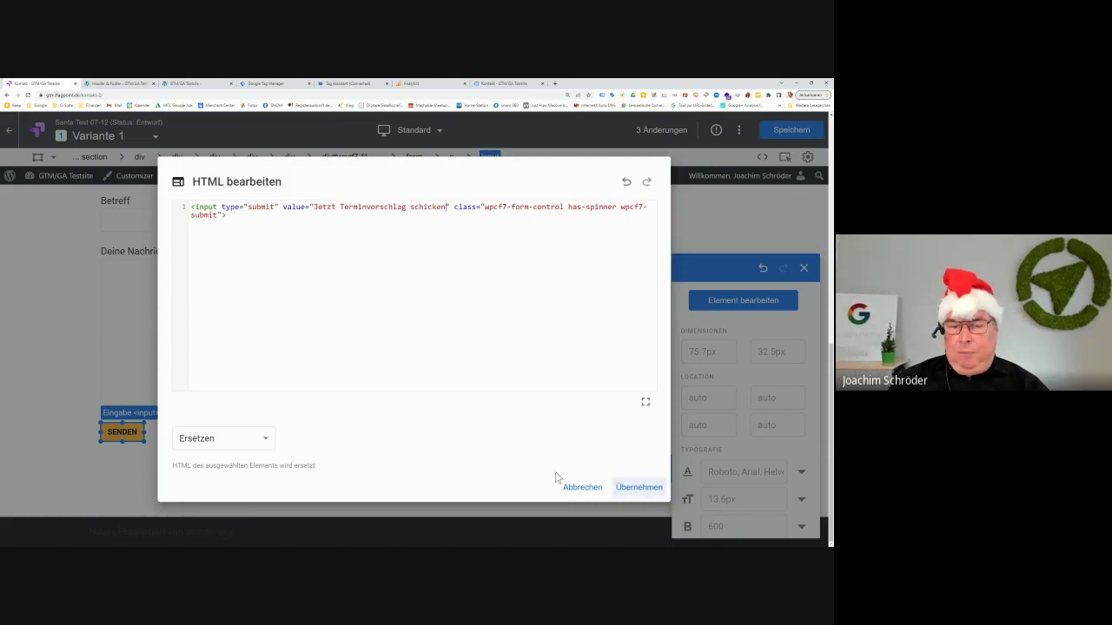
# Apply the edited HTML so the button reads 'Jetzt Terminvorschlag schicken'
pyautogui.click(636, 488)
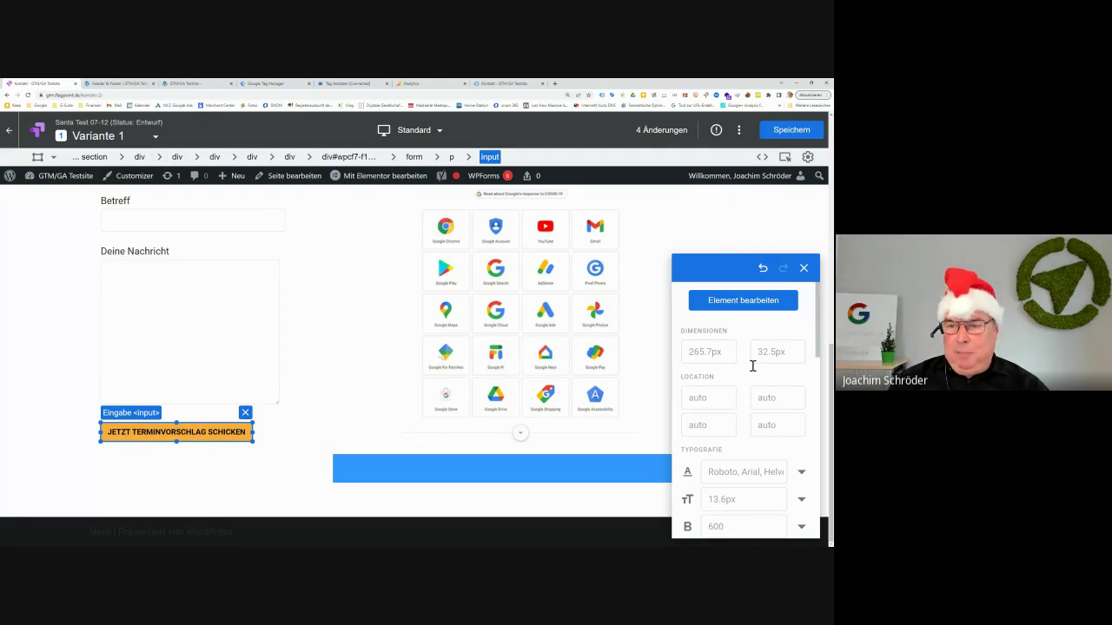
pyautogui.scroll(-1, 742, 392)
pyautogui.scroll(-1, 741, 395)
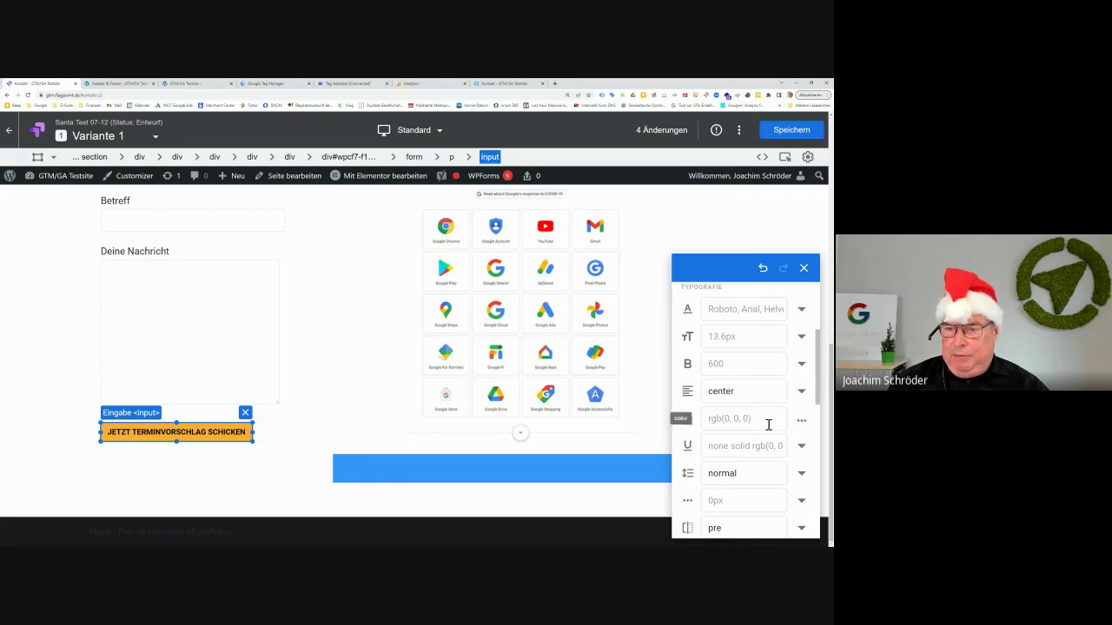
pyautogui.scroll(-2, 766, 426)
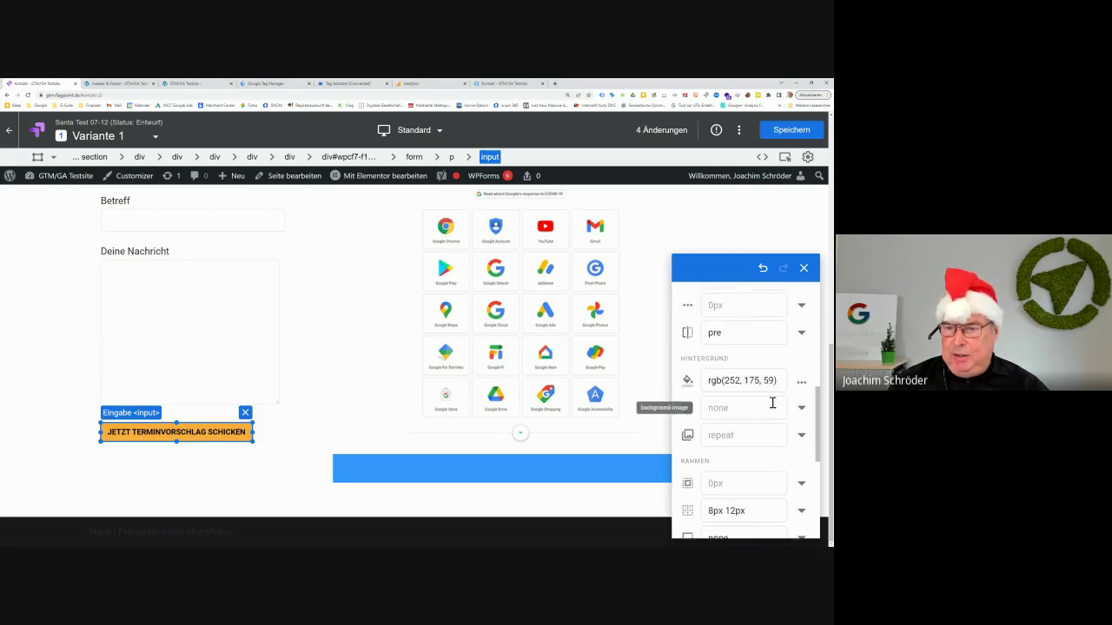
# Set the submit button's background colour to blue rgb(51, 153, 255)
pyautogui.click(801, 384)
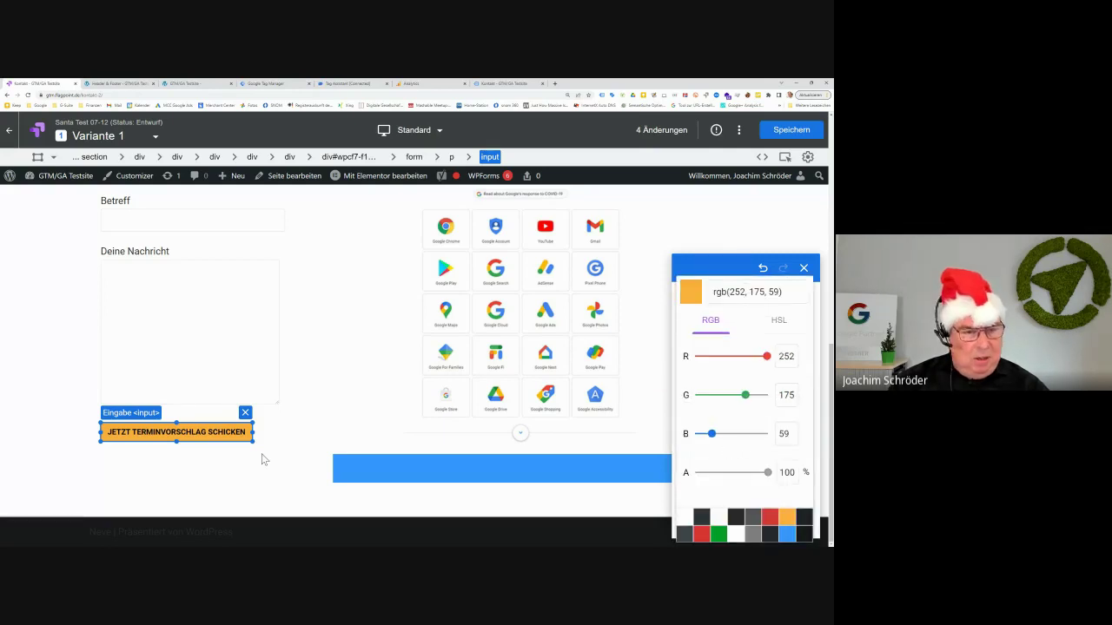
pyautogui.click(753, 535)
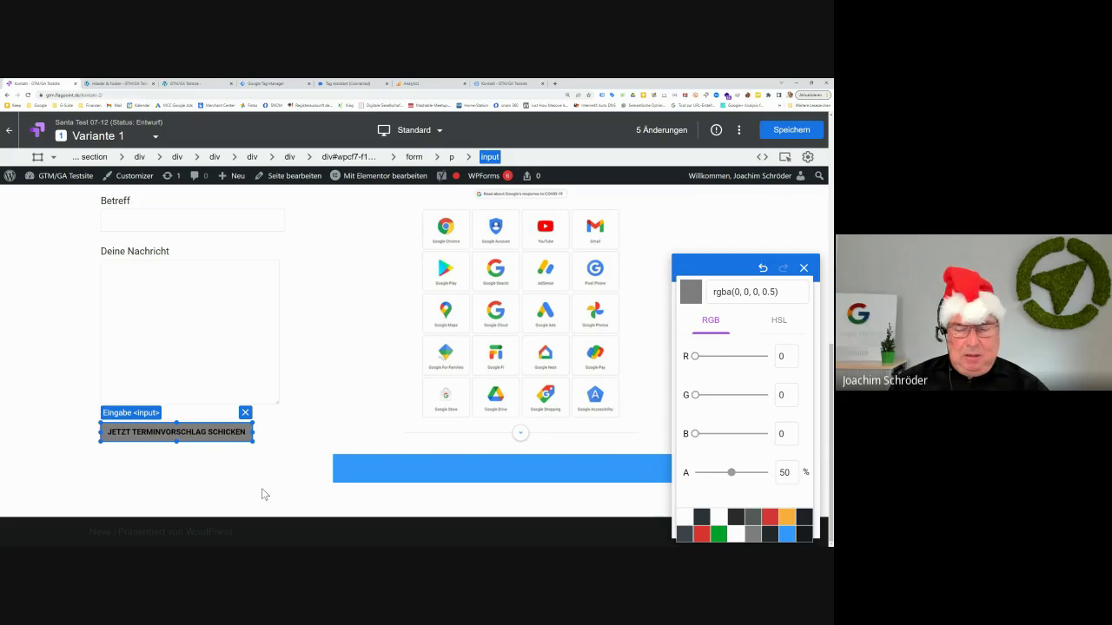
pyautogui.click(786, 536)
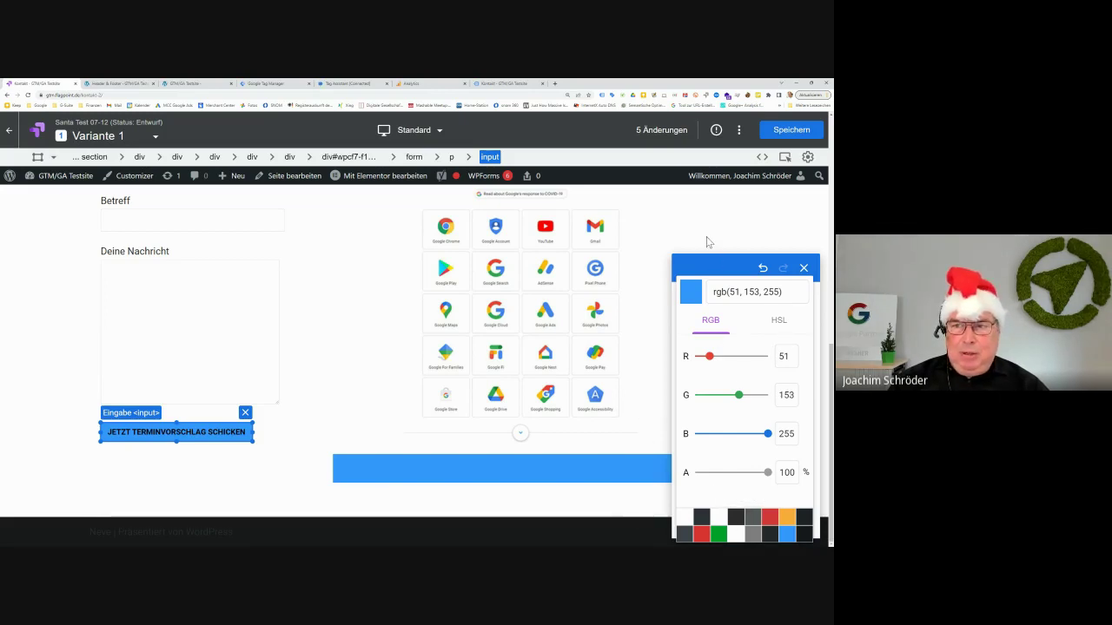
pyautogui.click(694, 226)
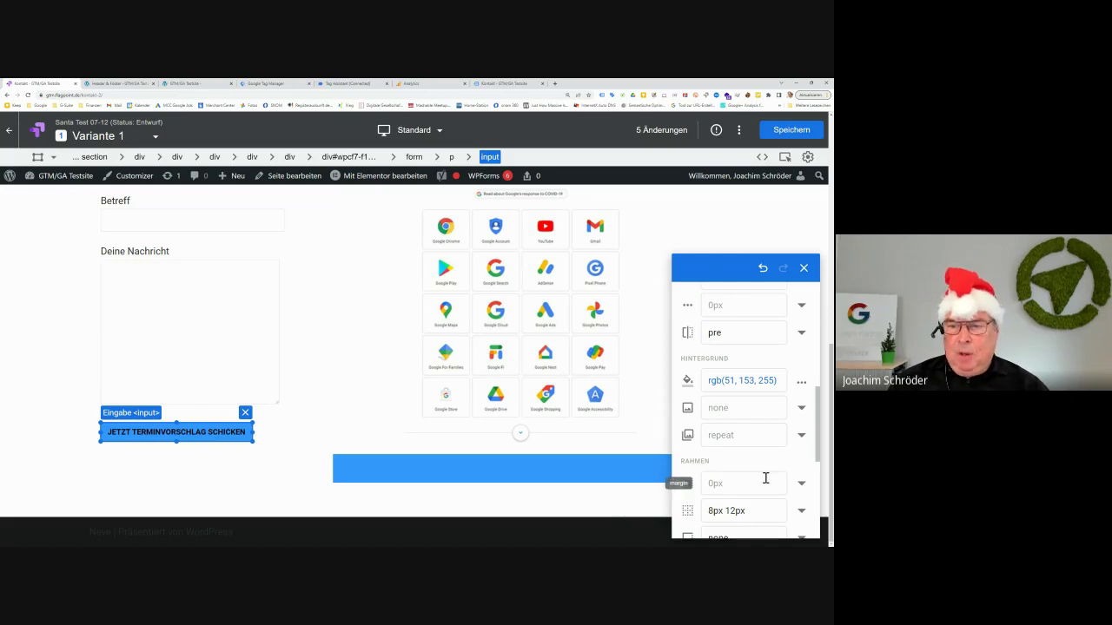
pyautogui.scroll(-3, 766, 478)
pyautogui.scroll(-1, 766, 477)
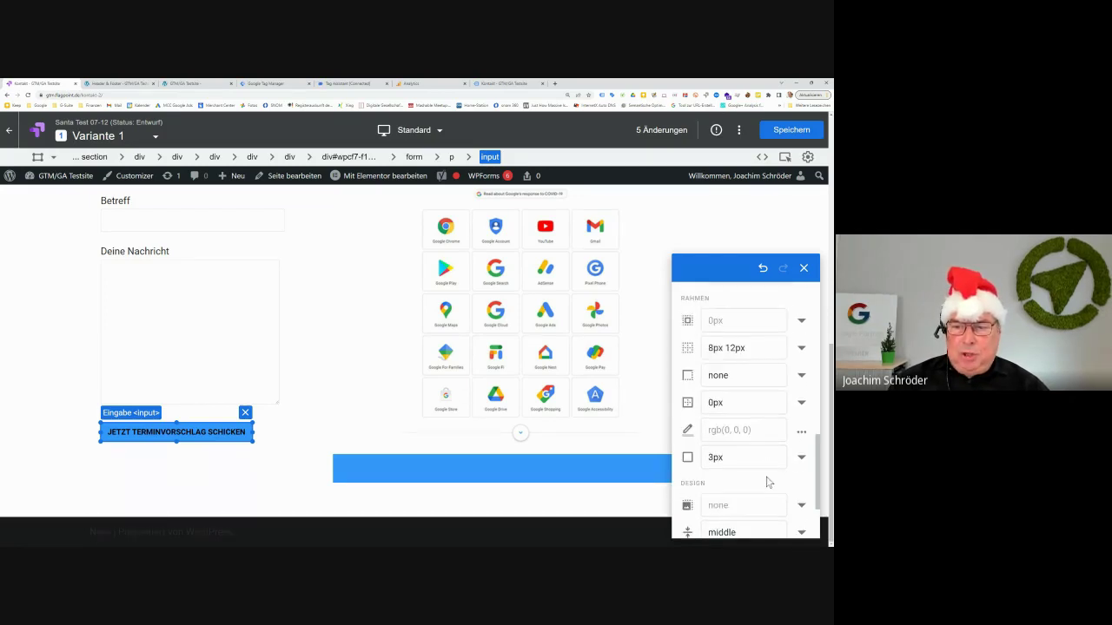
pyautogui.scroll(-1, 767, 478)
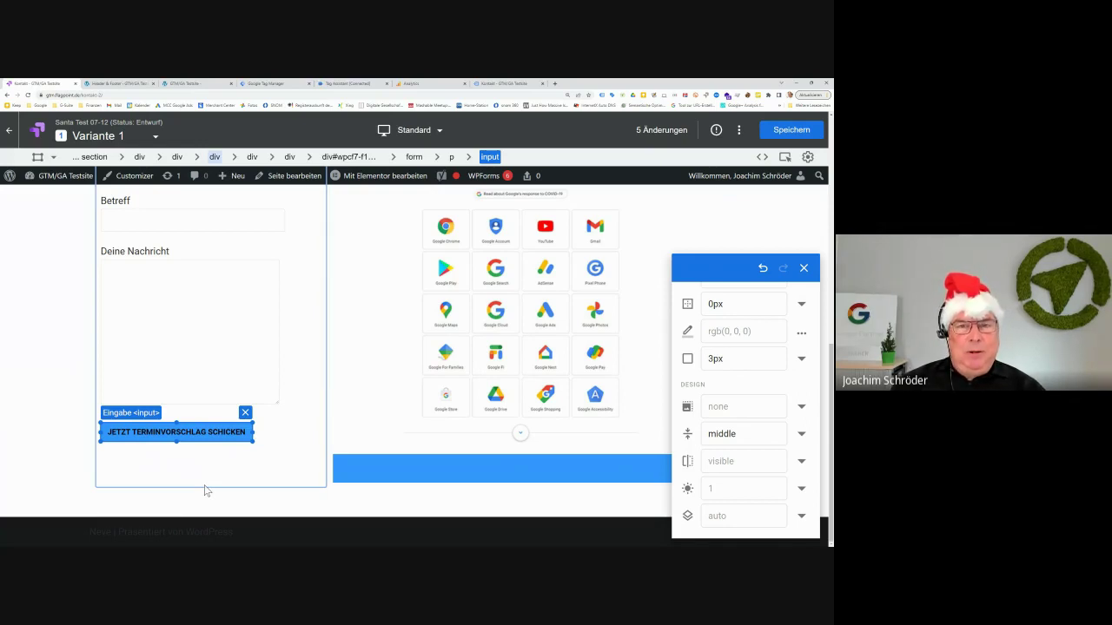
# Review the edited page, then select the 'Deine Nachricht' form label
pyautogui.scroll(2, 206, 491)
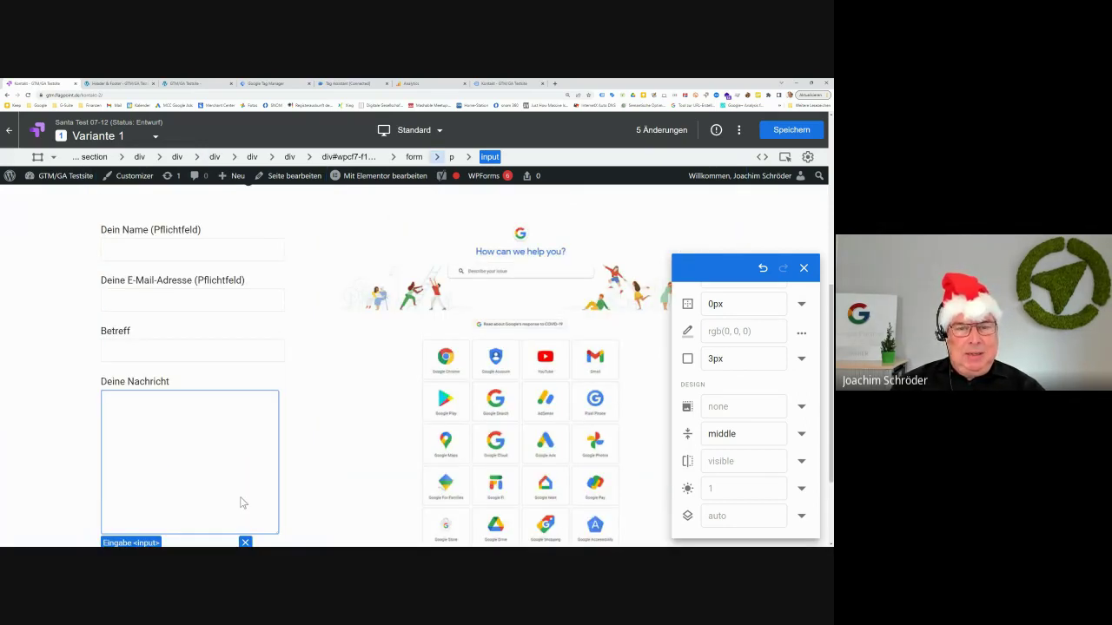
pyautogui.scroll(3, 243, 499)
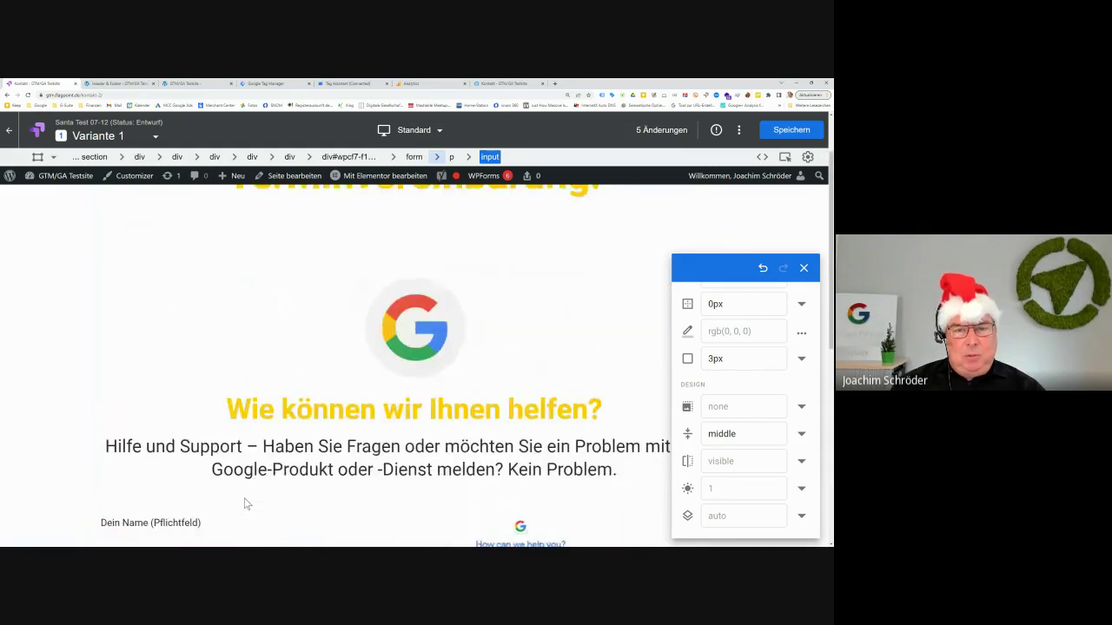
pyautogui.scroll(1, 247, 504)
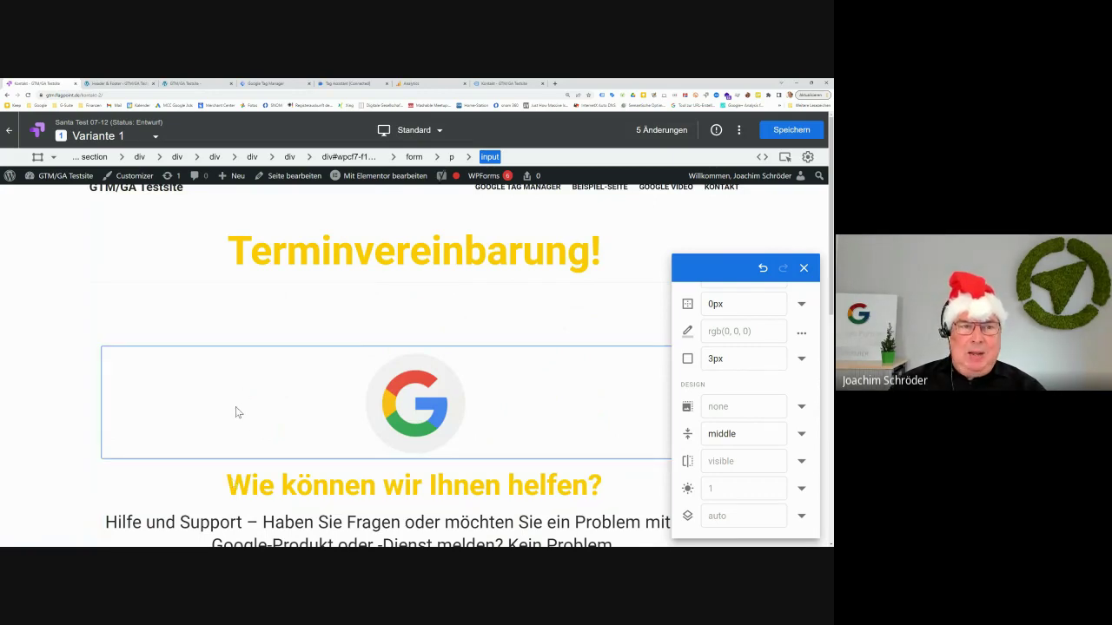
pyautogui.scroll(-6, 234, 412)
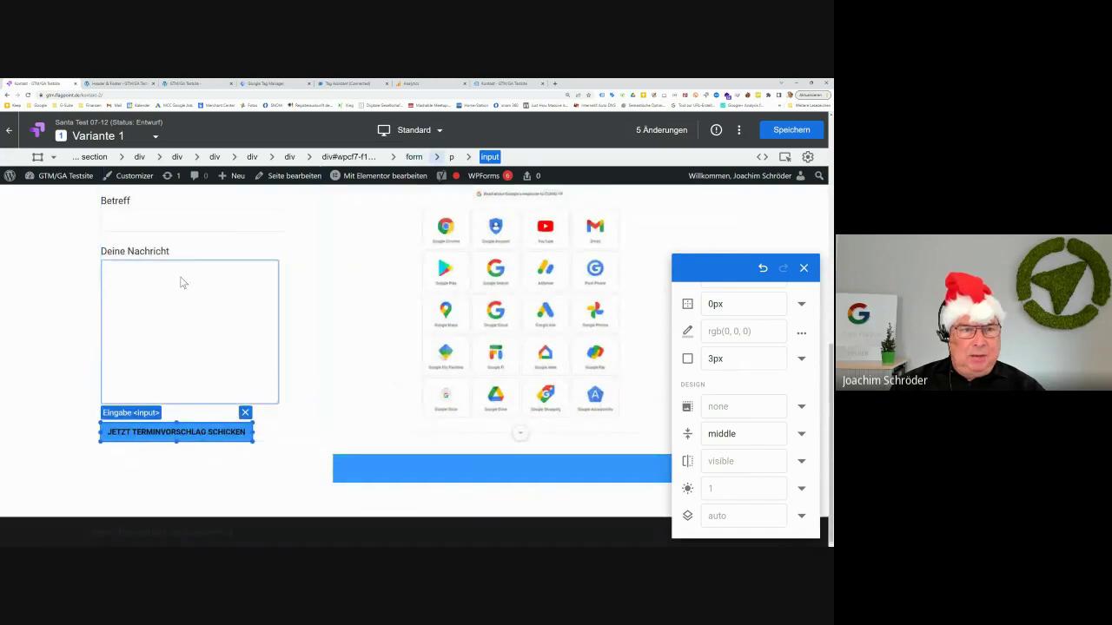
pyautogui.click(161, 254)
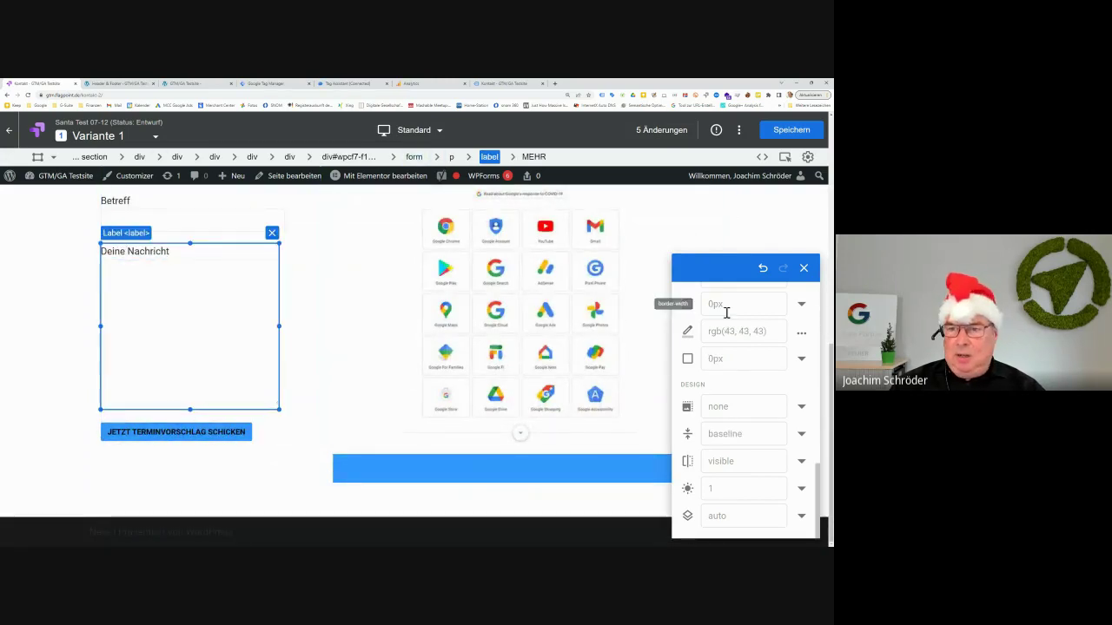
# Edit the label text from 'Deine Nachricht' to 'Dein Terminvorschlag:' and confirm
pyautogui.scroll(5, 742, 415)
pyautogui.scroll(1, 741, 414)
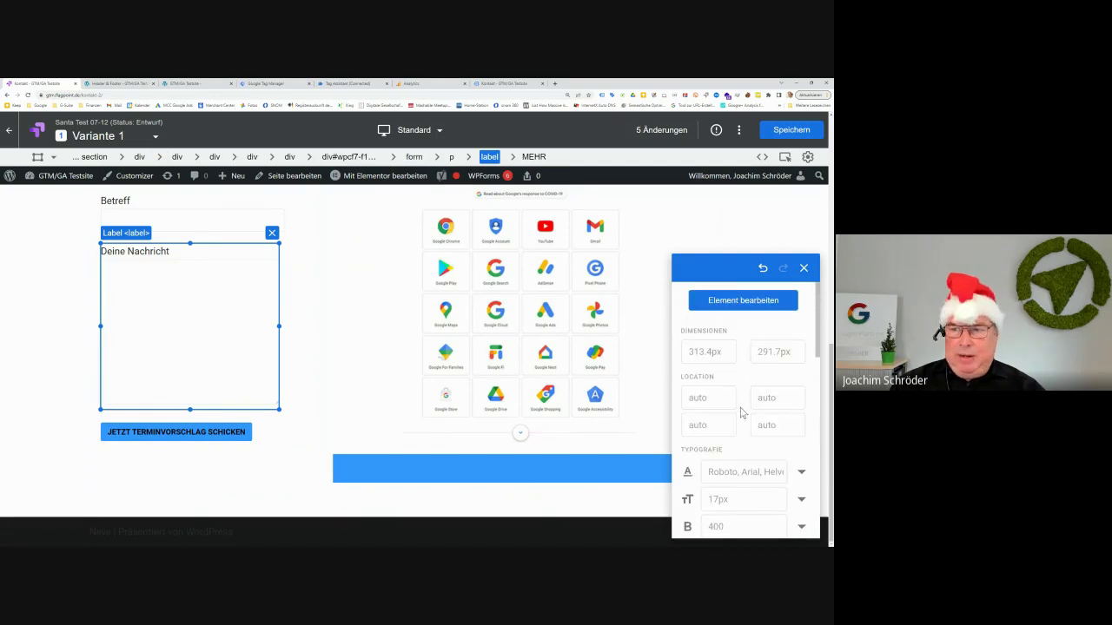
pyautogui.click(758, 302)
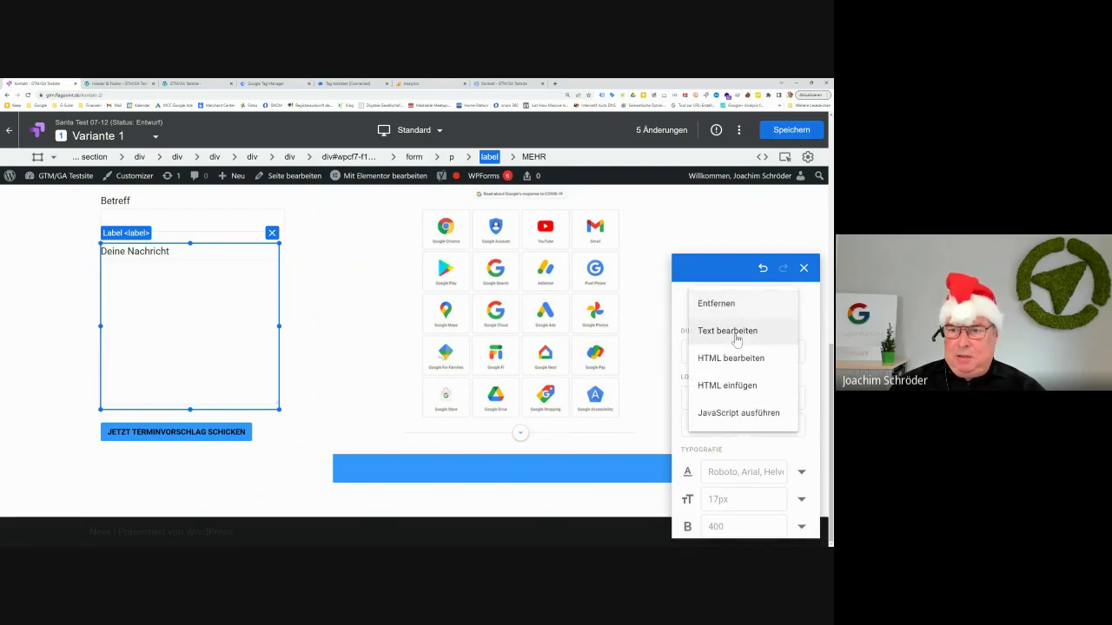
pyautogui.click(737, 333)
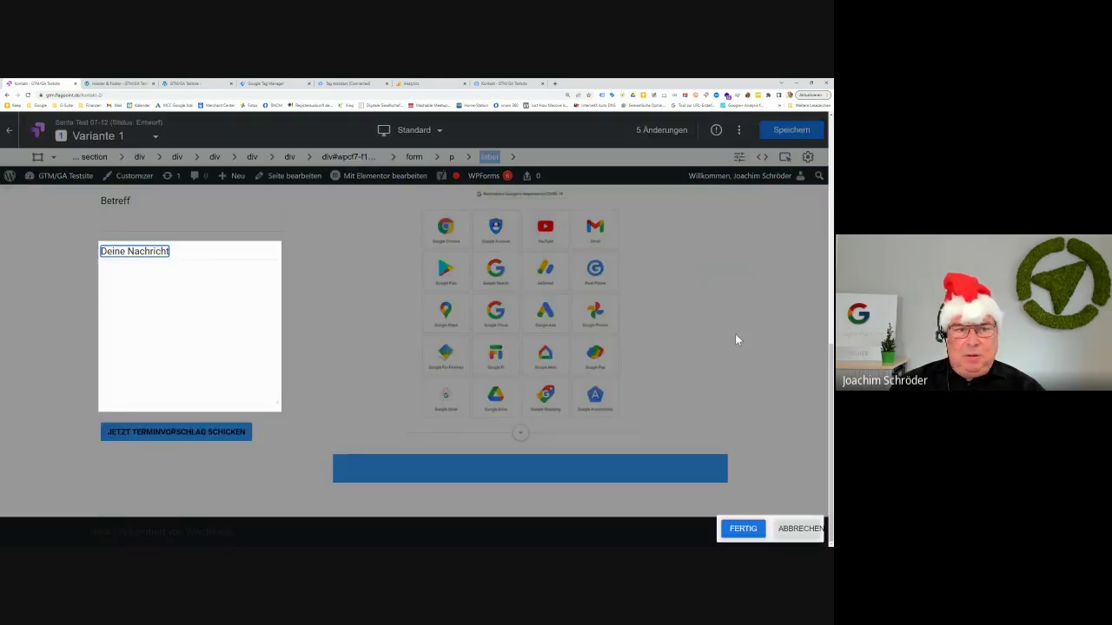
pyautogui.click(149, 252)
pyautogui.press('BackSpace')
pyautogui.press('BackSpace')
pyautogui.press('BackSpace')
pyautogui.press('BackSpace')
pyautogui.press('BackSpace')
pyautogui.press('BackSpace')
pyautogui.press('BackSpace')
pyautogui.press('BackSpace')
pyautogui.press('BackSpace')
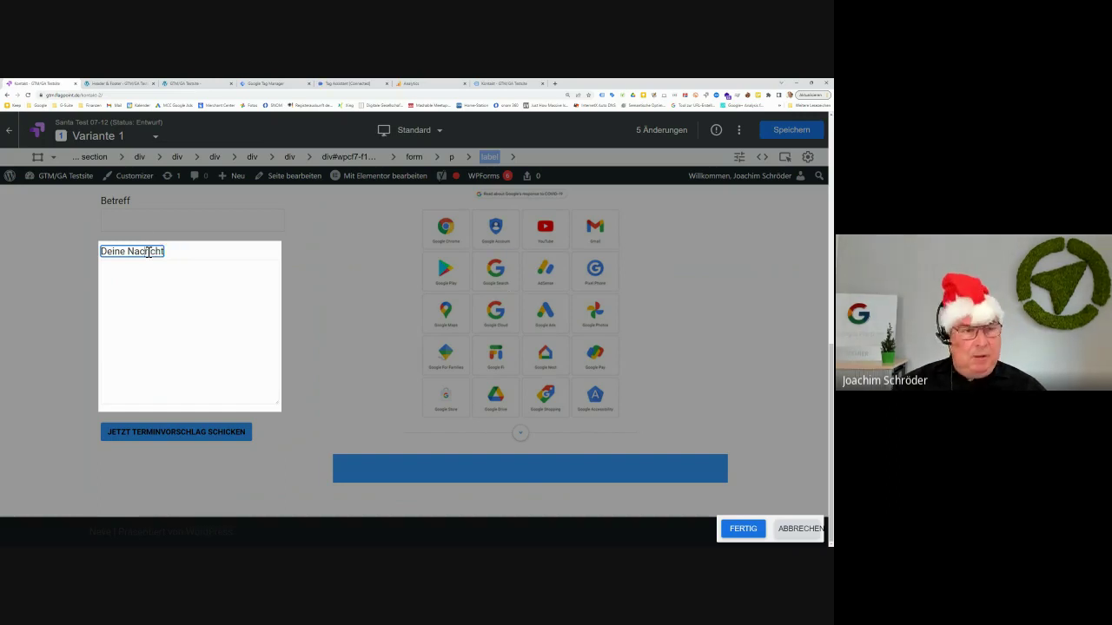
pyautogui.press('BackSpace')
pyautogui.press('BackSpace')
pyautogui.press('BackSpace')
pyautogui.press('BackSpace')
pyautogui.press('BackSpace')
pyautogui.press('BackSpace')
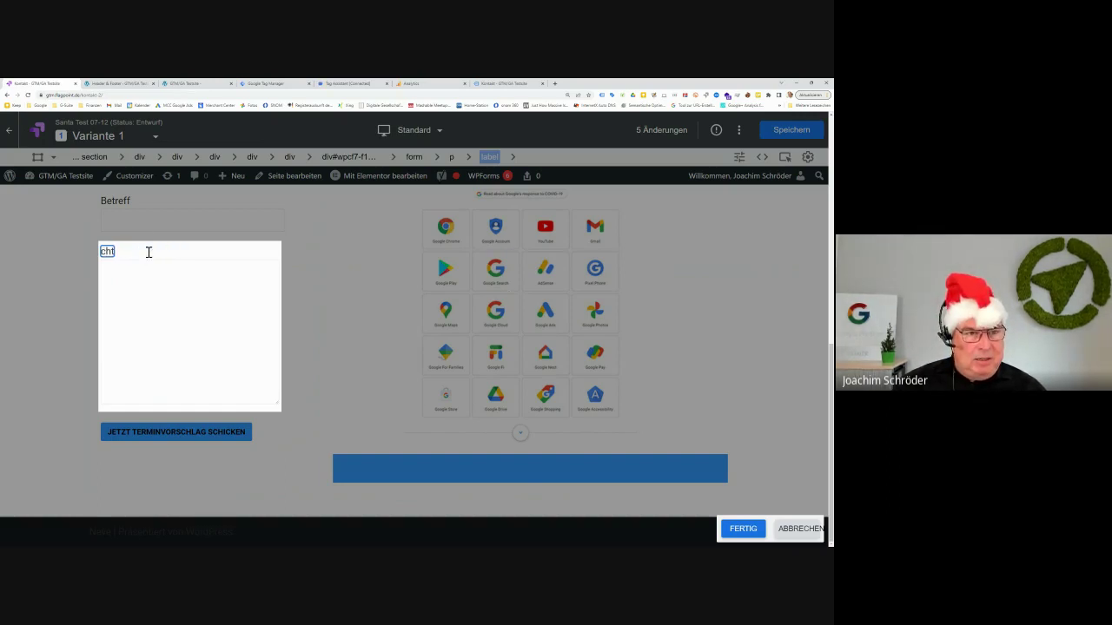
pyautogui.write('Dei')
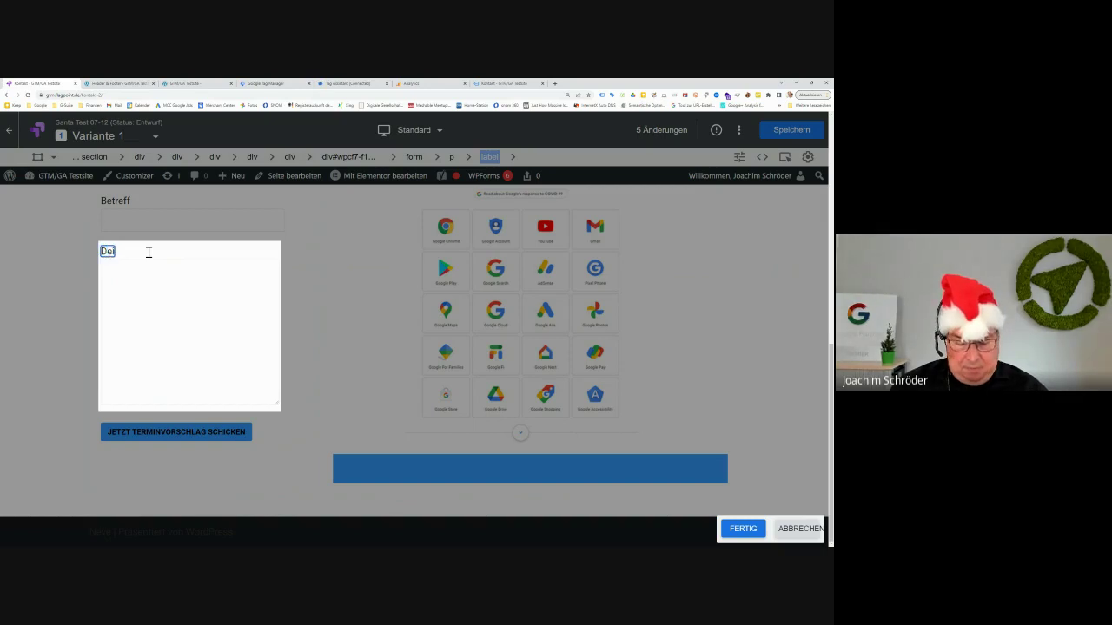
pyautogui.write('n Terminv')
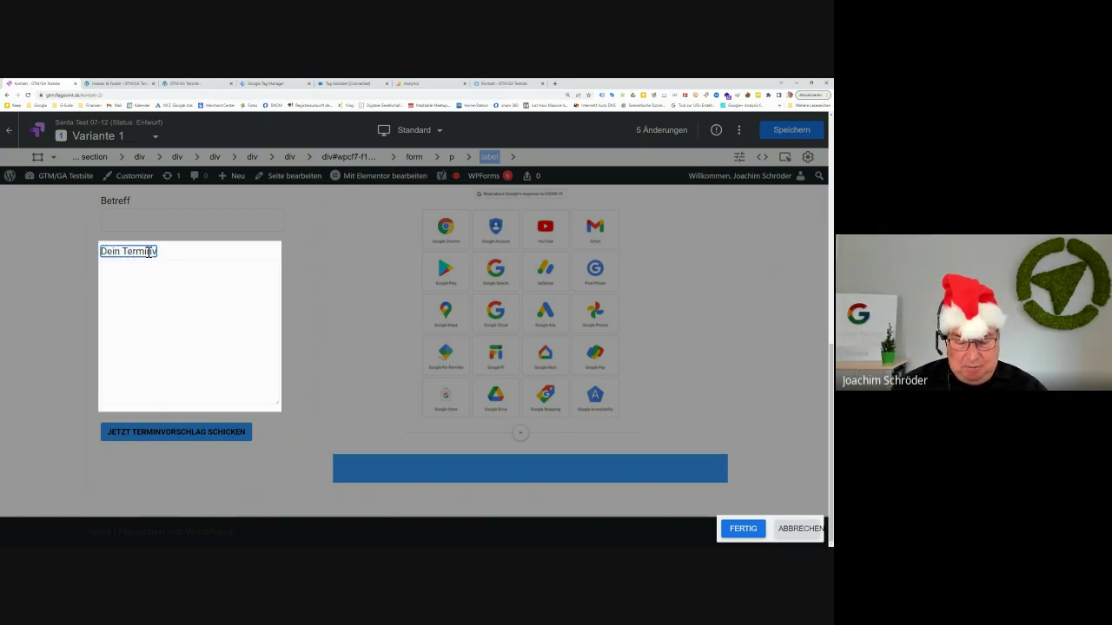
pyautogui.write('orschlag')
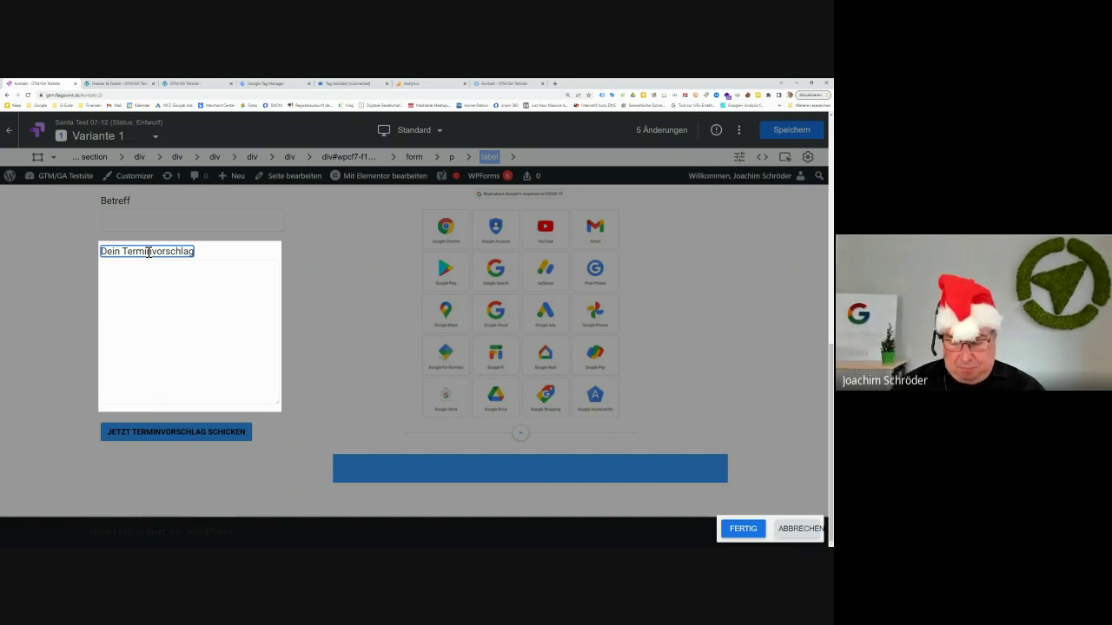
pyautogui.write(':')
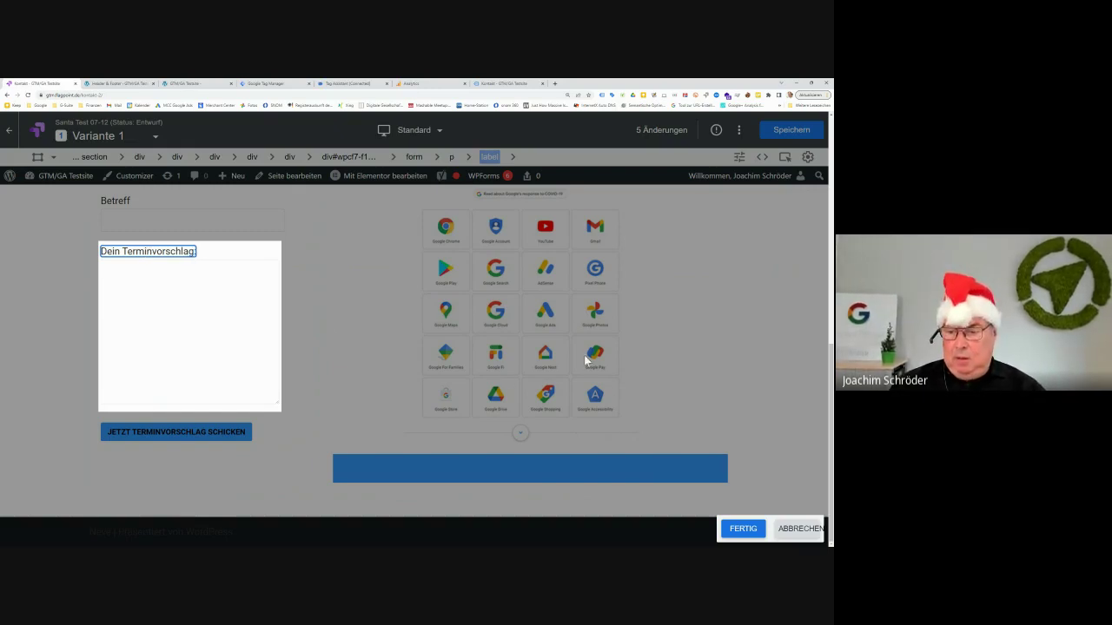
pyautogui.click(744, 528)
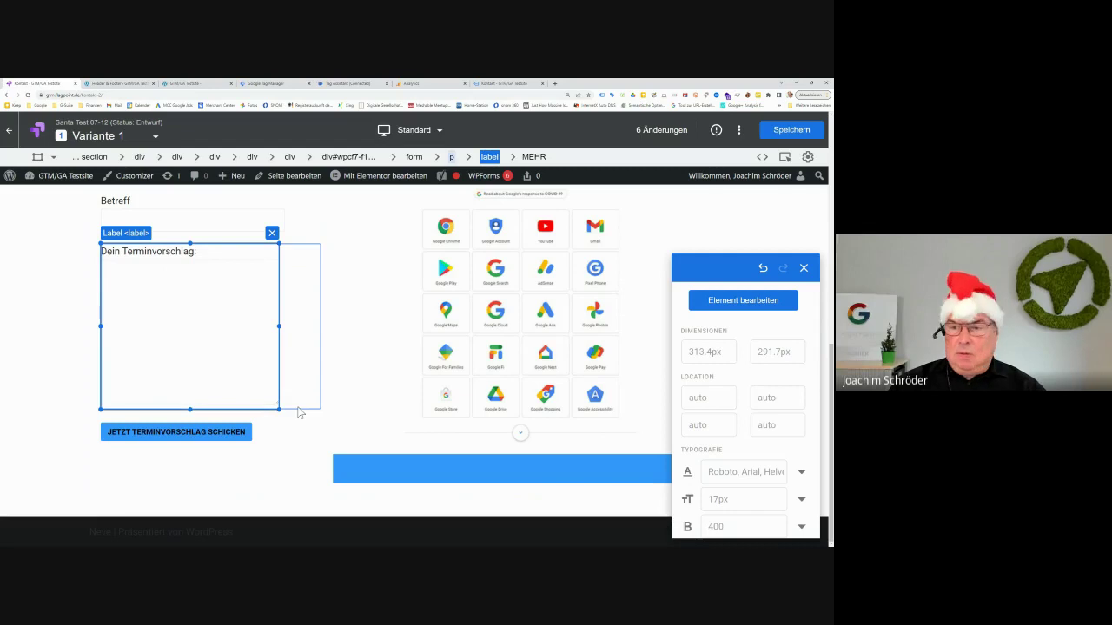
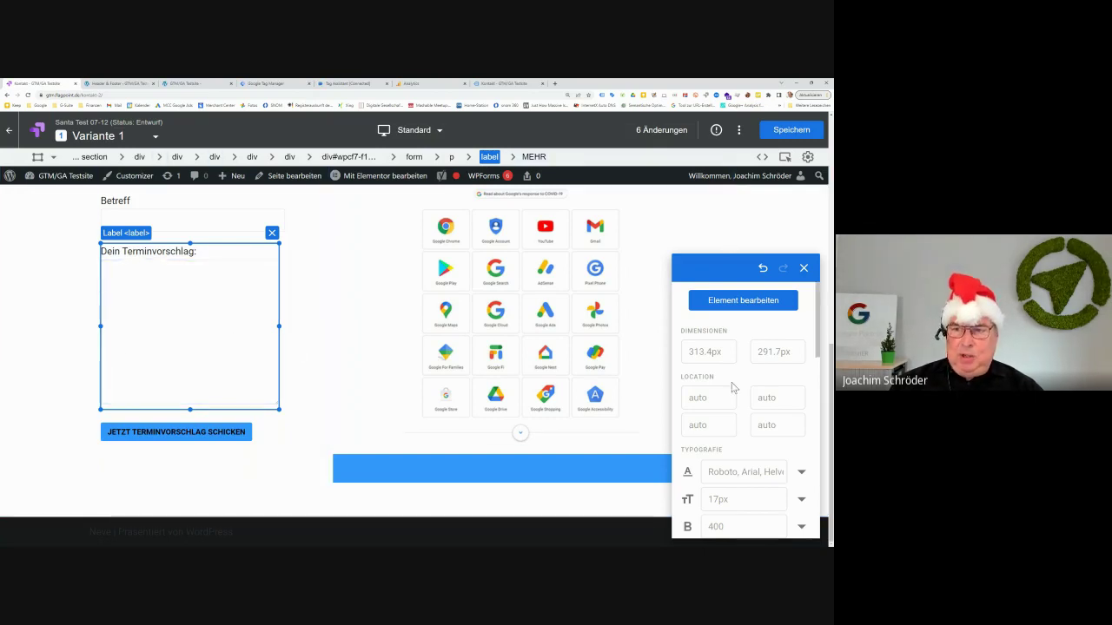
# Close the style palette and save Variante 1's six changes with continuous activation ('Kontinuierlich aktivieren')
pyautogui.scroll(-6, 765, 365)
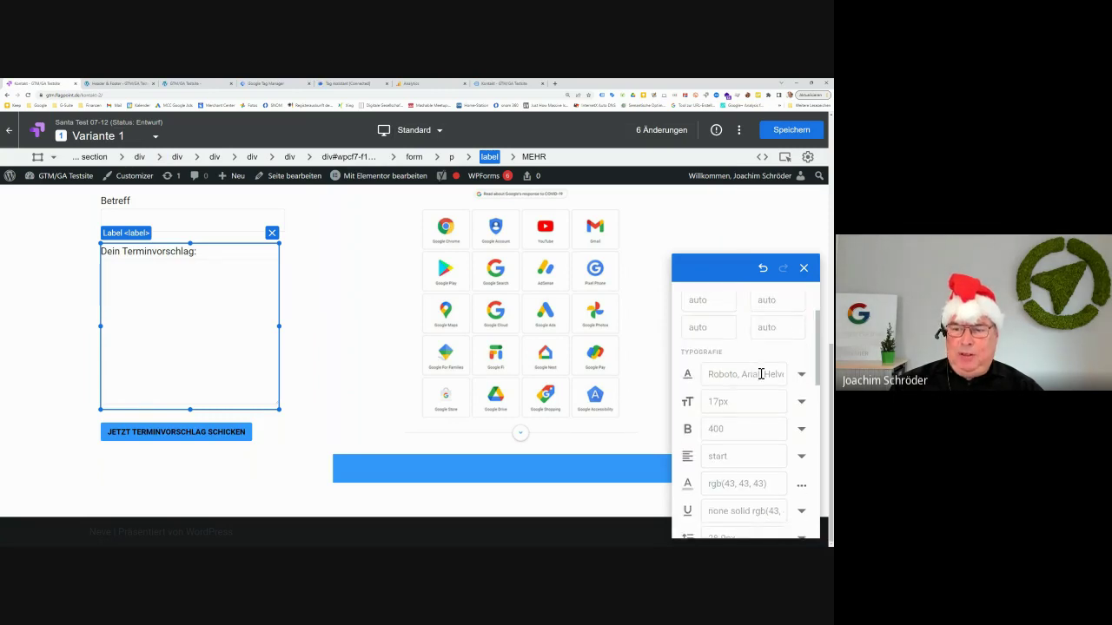
pyautogui.scroll(4, 761, 372)
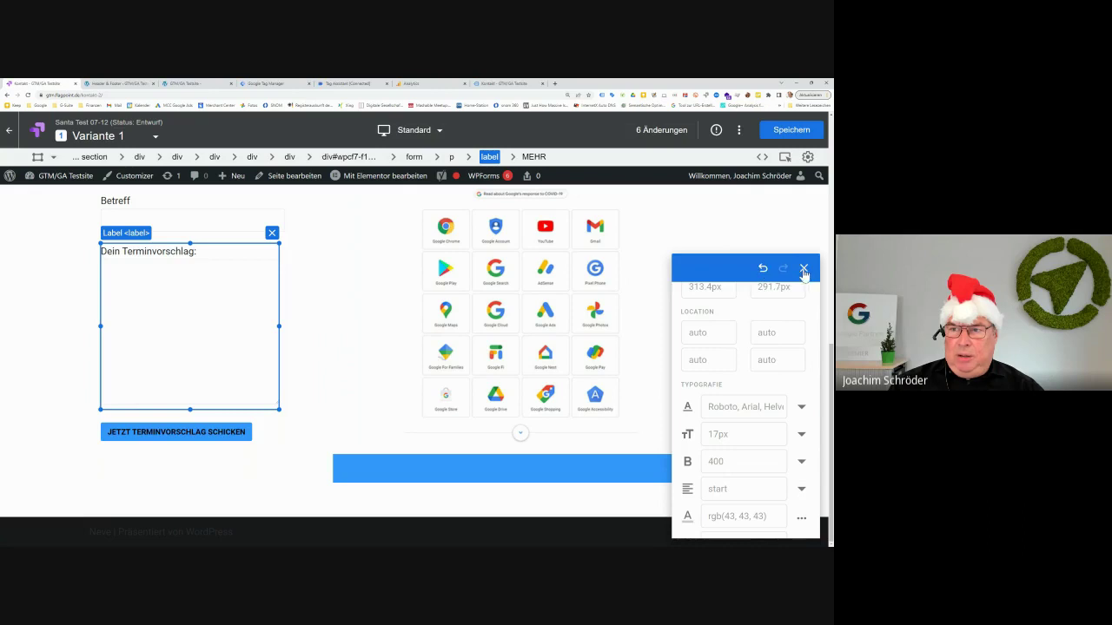
pyautogui.click(803, 270)
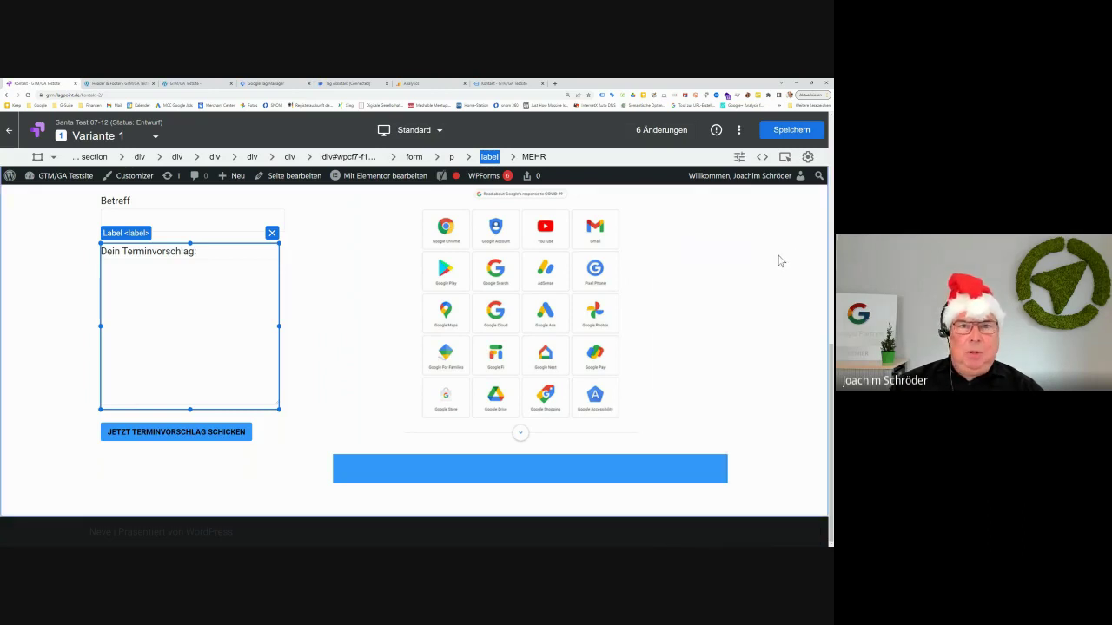
pyautogui.click(789, 133)
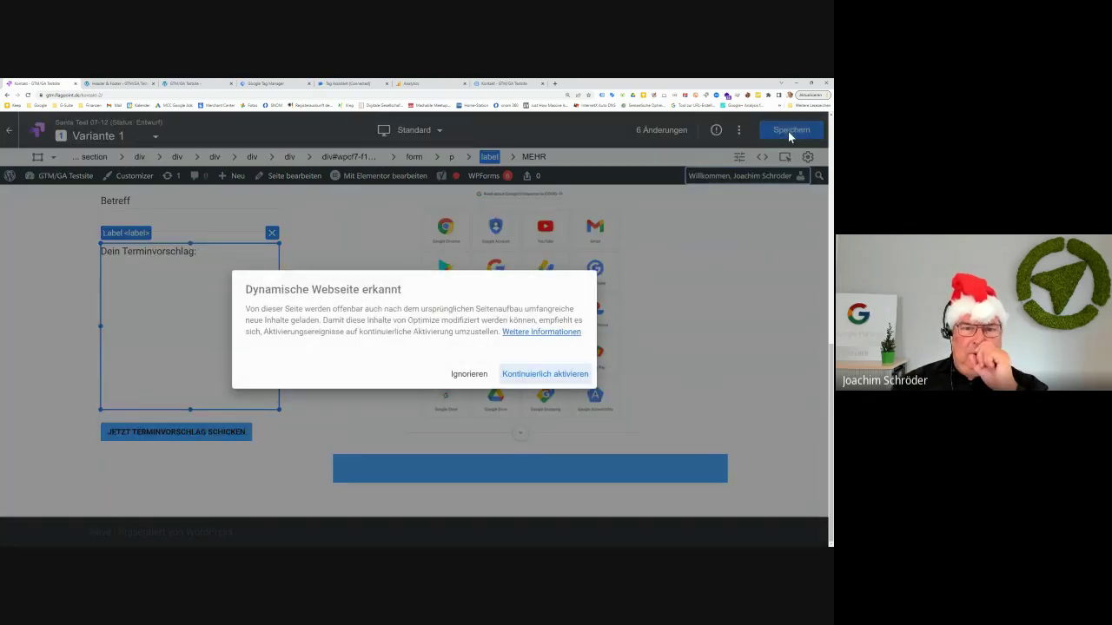
pyautogui.click(539, 382)
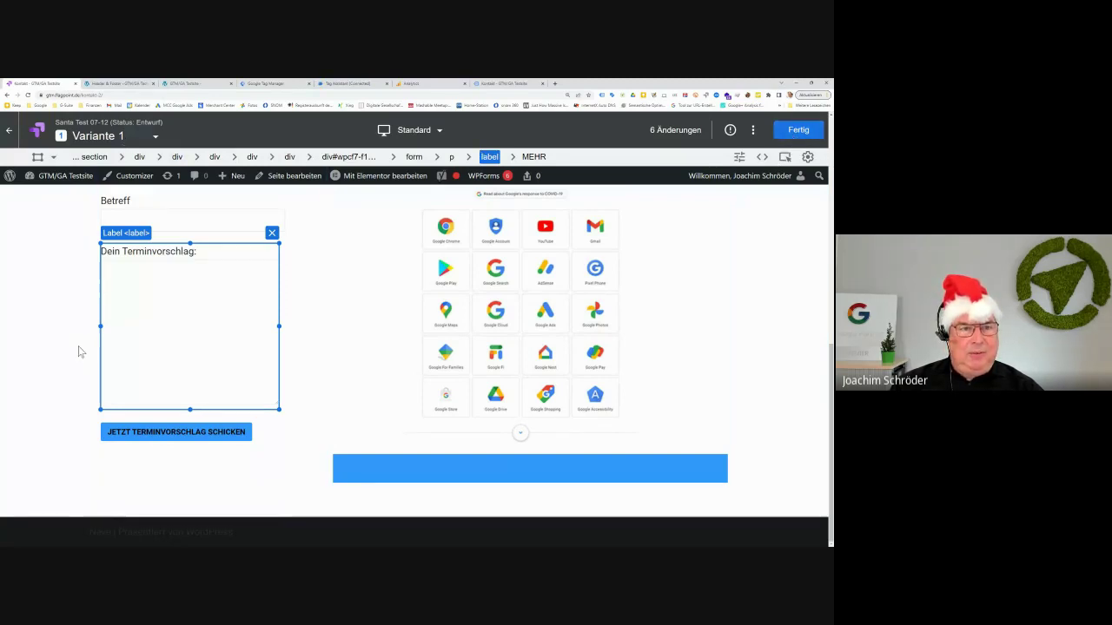
pyautogui.scroll(10, 261, 404)
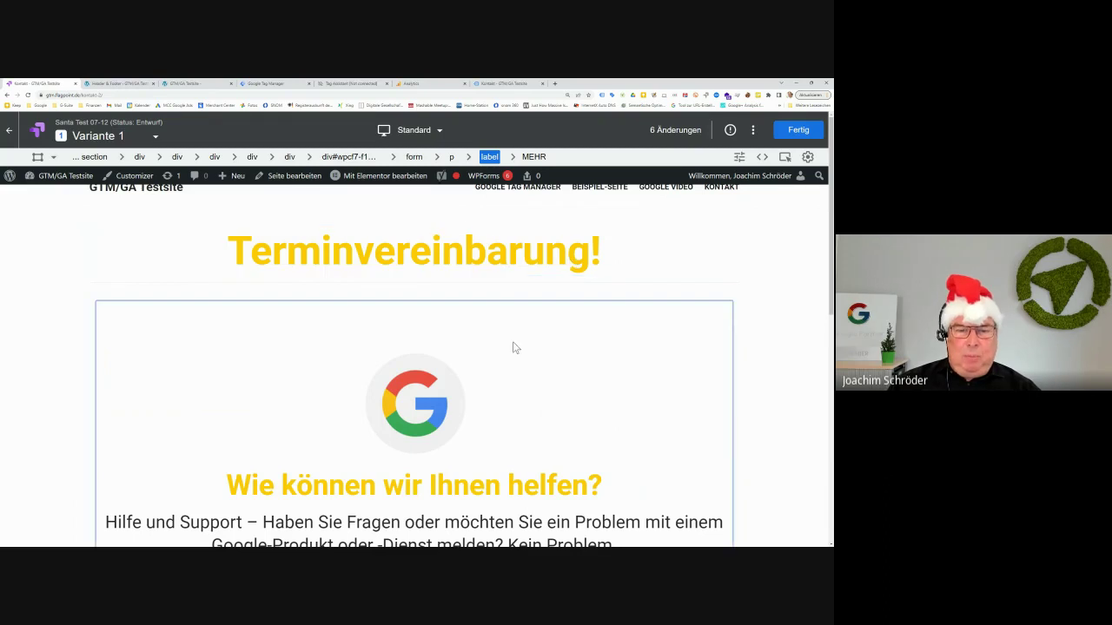
pyautogui.scroll(-5, 512, 348)
pyautogui.scroll(-1, 479, 382)
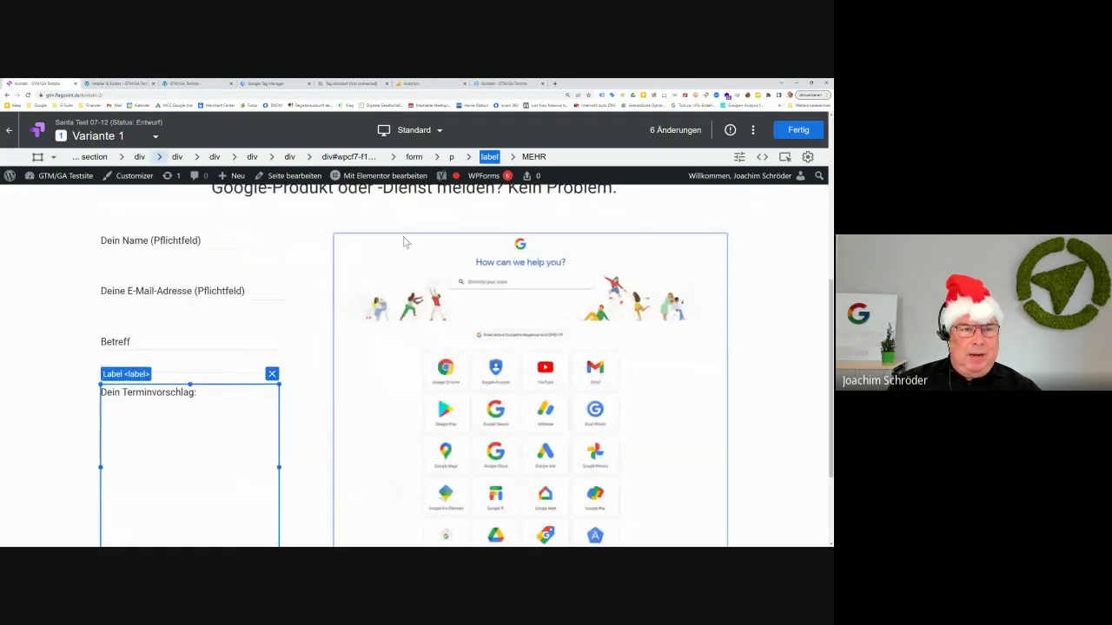
pyautogui.click(37, 346)
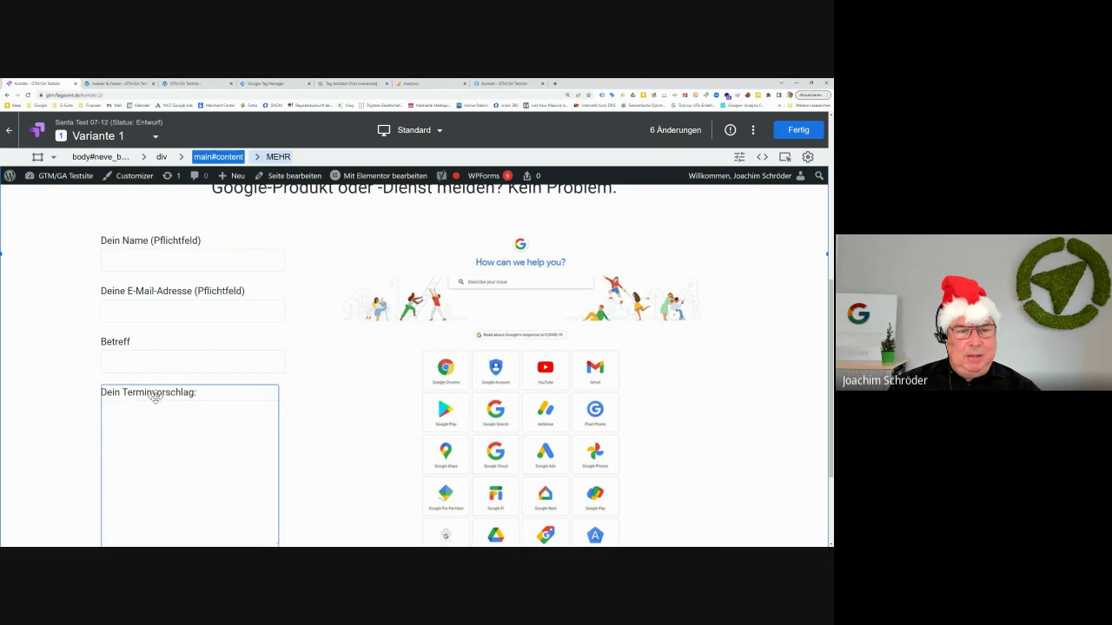
pyautogui.scroll(-2, 67, 412)
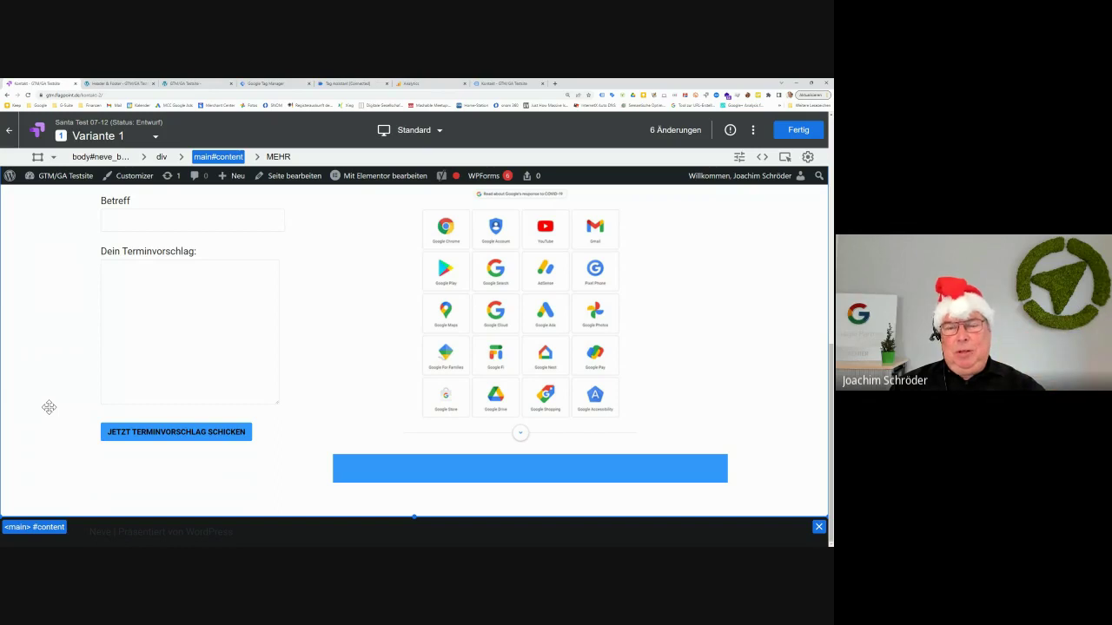
pyautogui.scroll(1, 40, 407)
pyautogui.scroll(8, 41, 407)
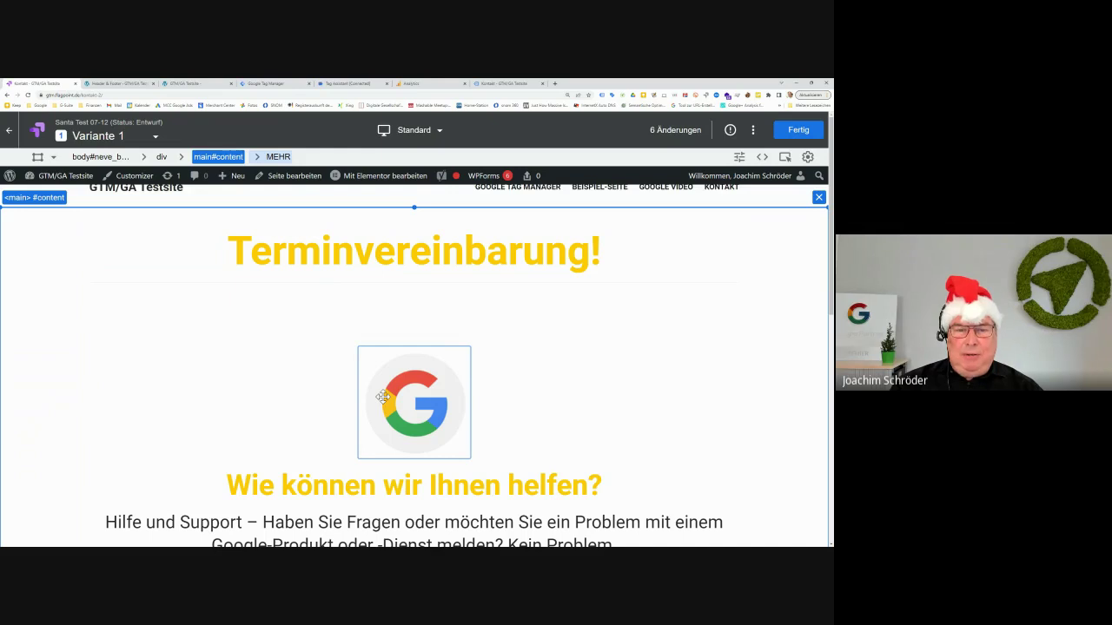
pyautogui.scroll(-5, 383, 397)
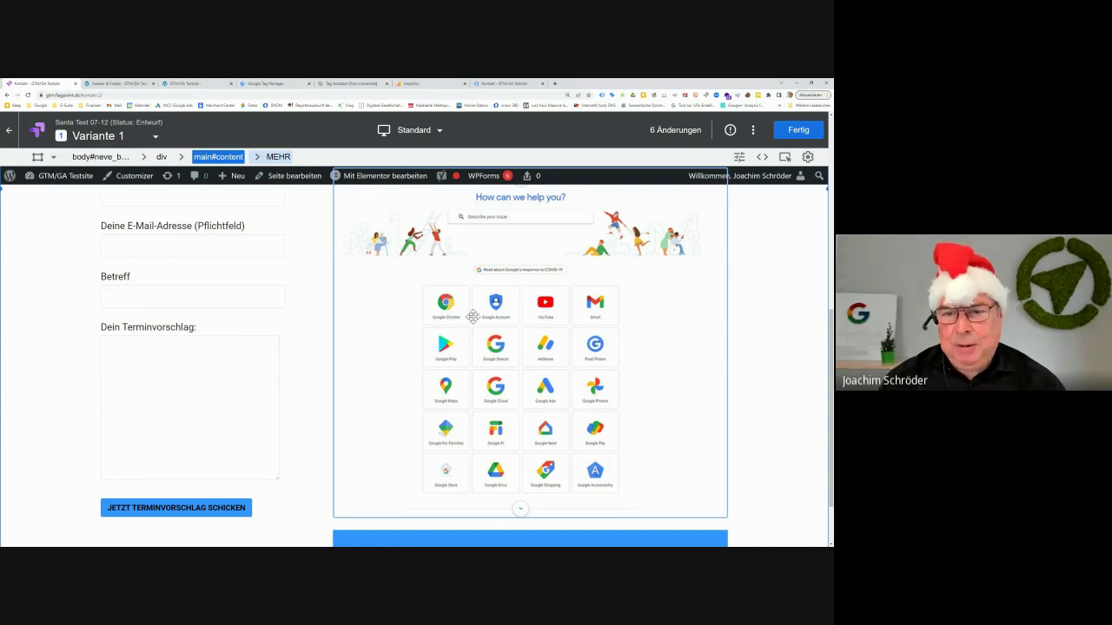
pyautogui.click(479, 301)
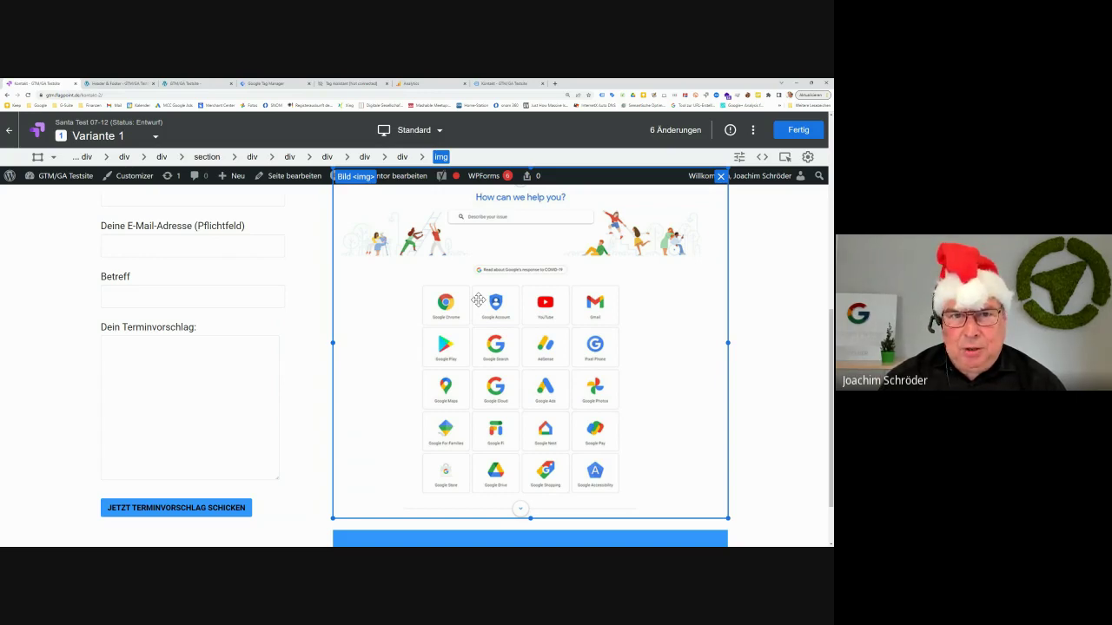
pyautogui.click(440, 132)
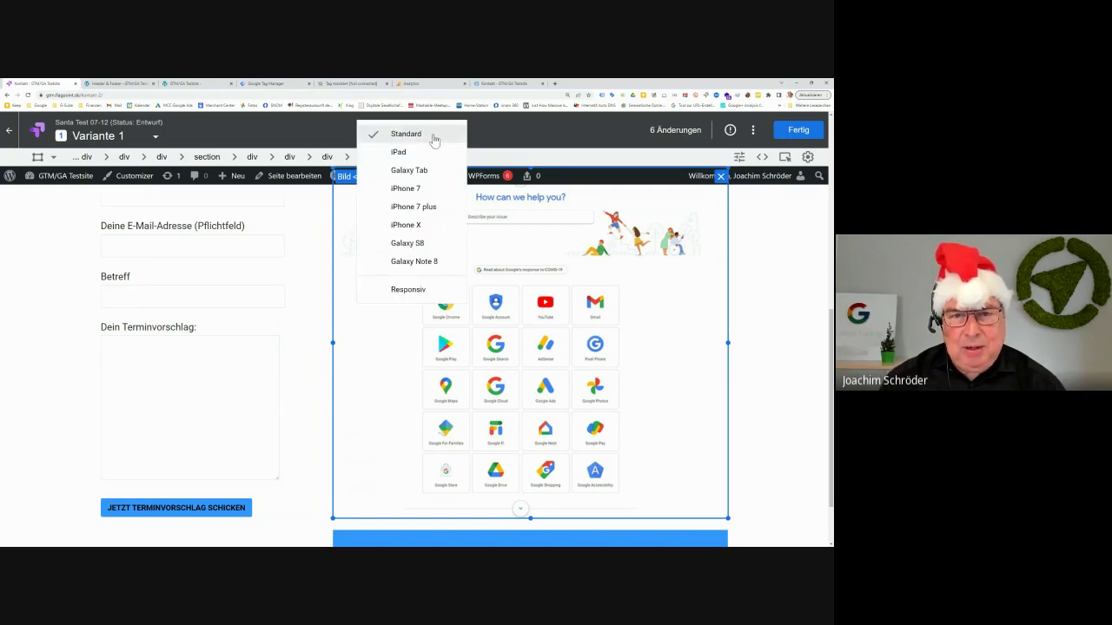
pyautogui.click(432, 207)
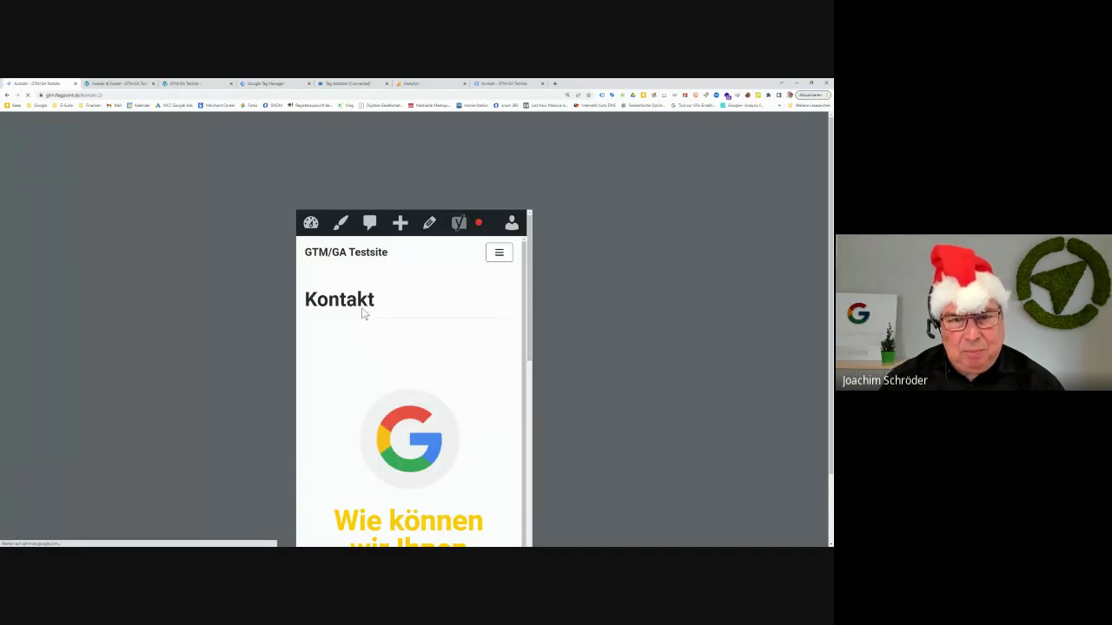
pyautogui.hotkey('ctrl', 'shift', 'c')
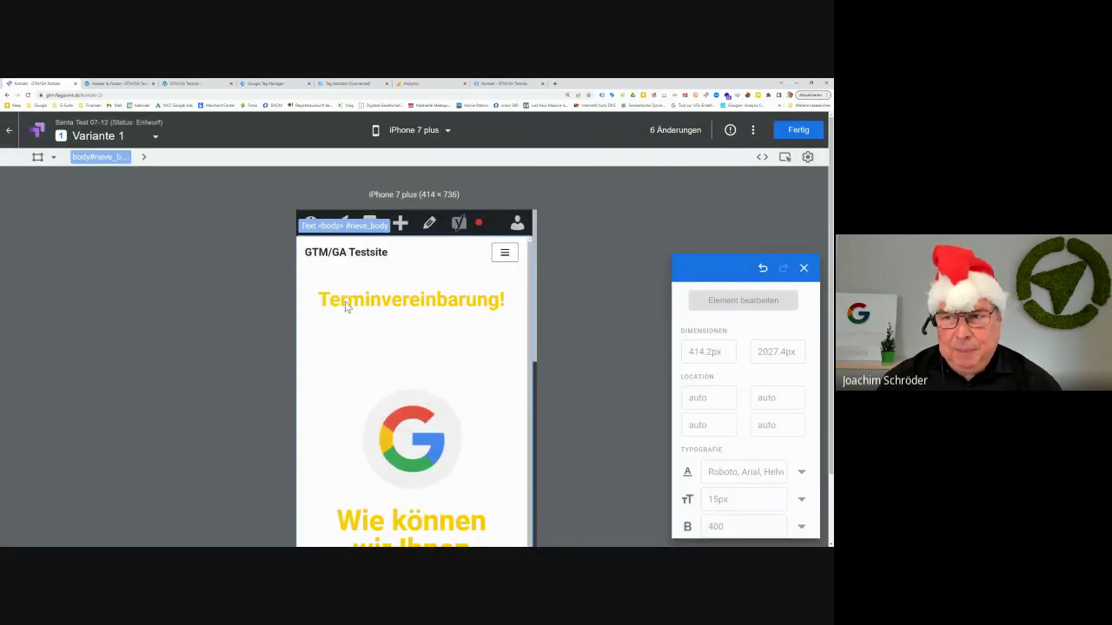
pyautogui.click(369, 309)
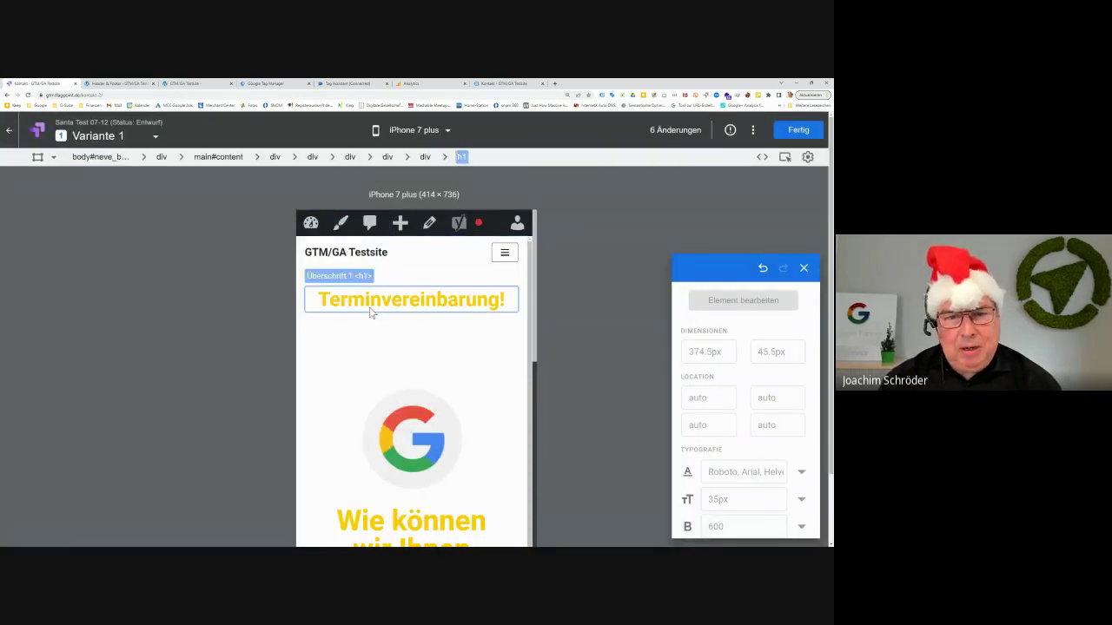
pyautogui.click(382, 400)
pyautogui.scroll(-10, 382, 400)
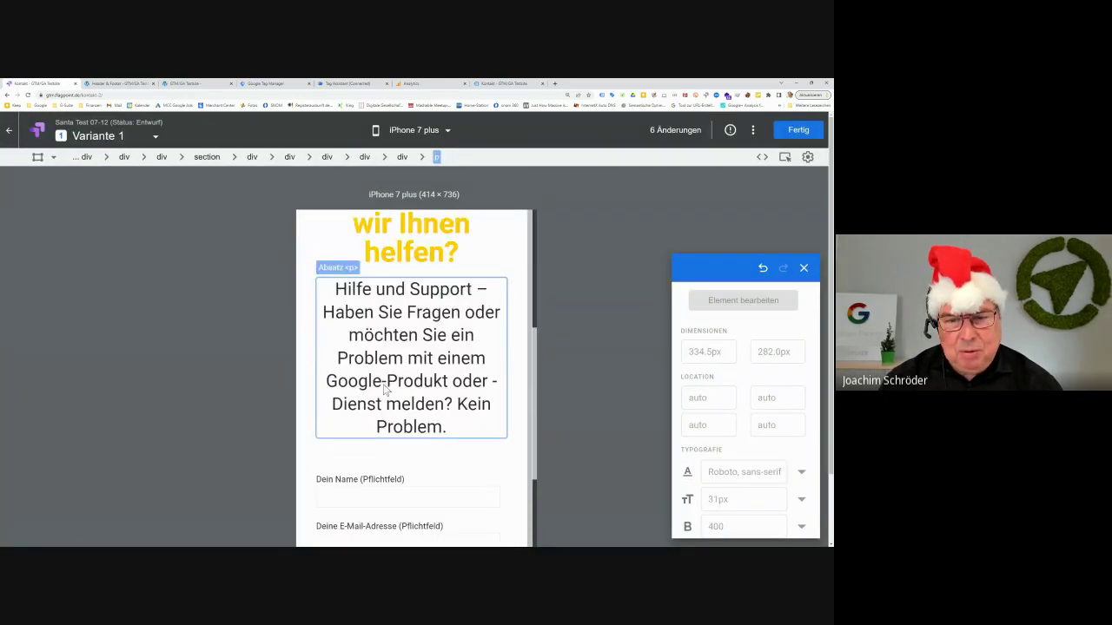
pyautogui.scroll(-3, 387, 391)
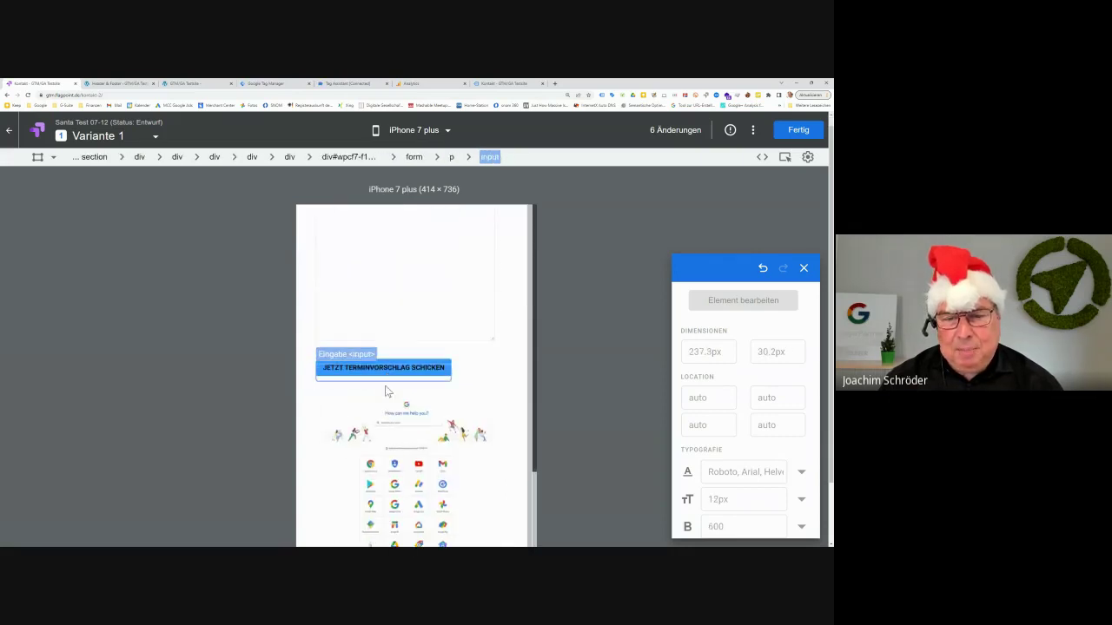
pyautogui.click(388, 390)
pyautogui.scroll(2, 388, 390)
pyautogui.scroll(15, 388, 390)
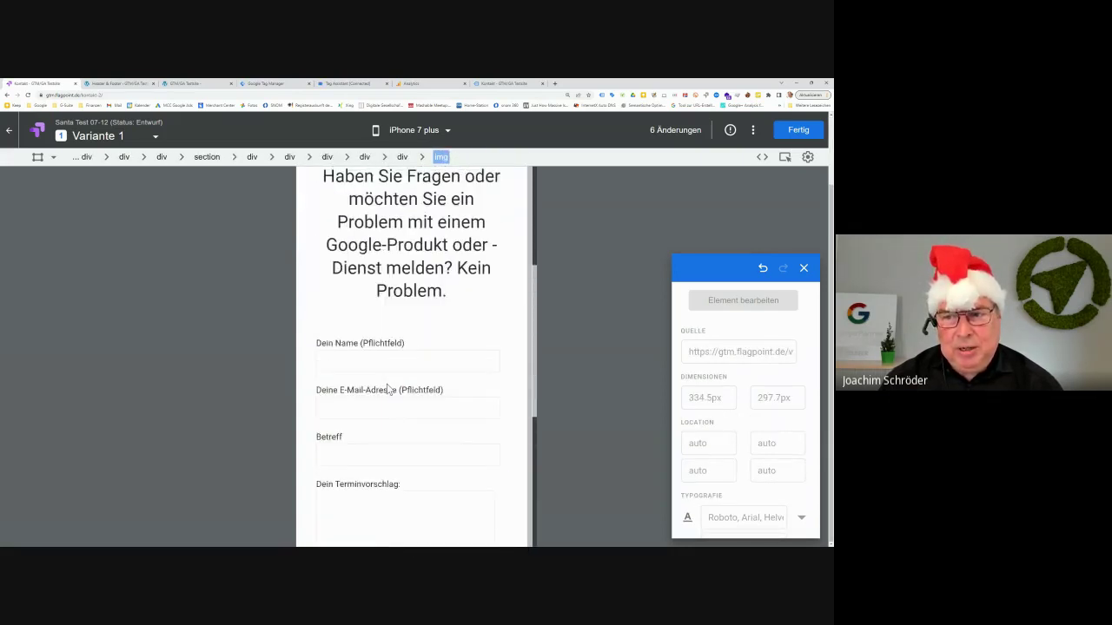
pyautogui.click(388, 390)
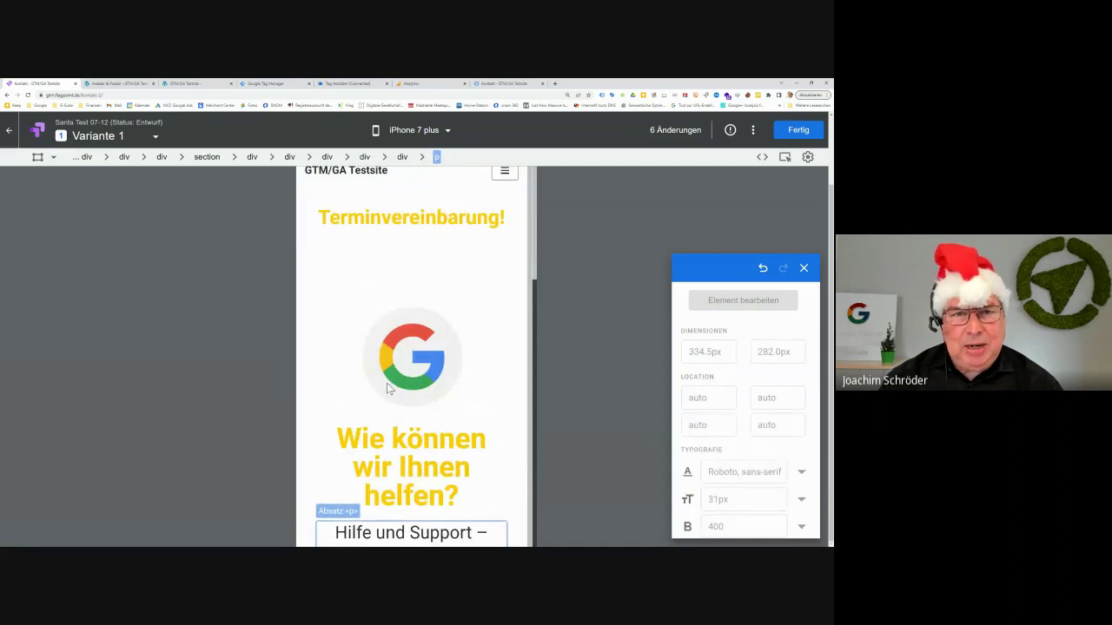
pyautogui.click(446, 130)
pyautogui.click(442, 133)
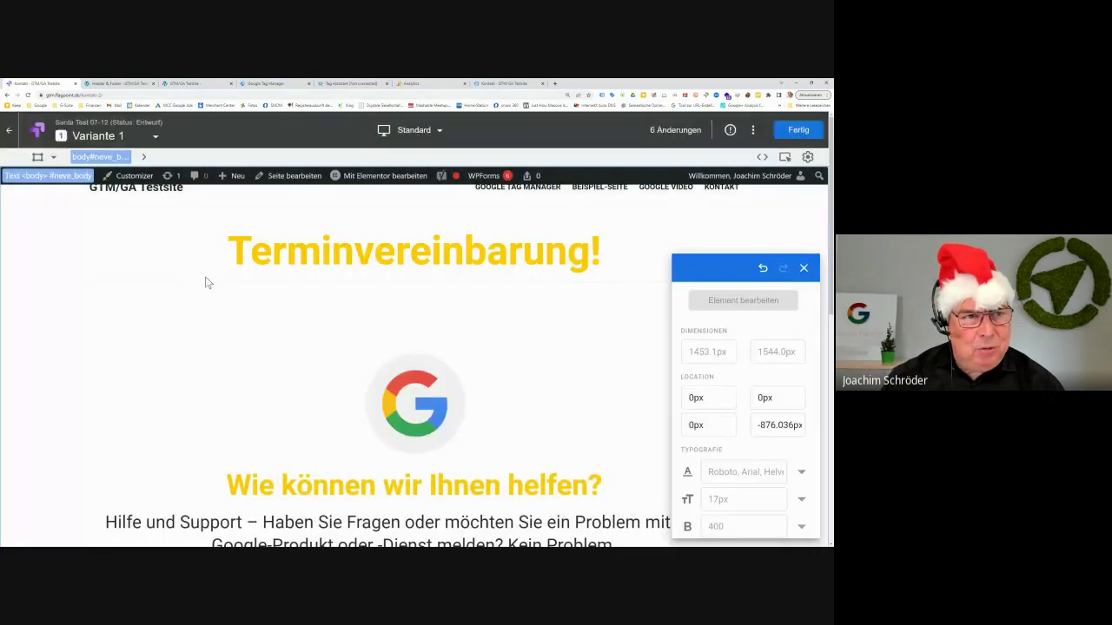
# Remove the Google support image beside the contact form via Element bearbeiten > Entfernen
pyautogui.click(230, 259)
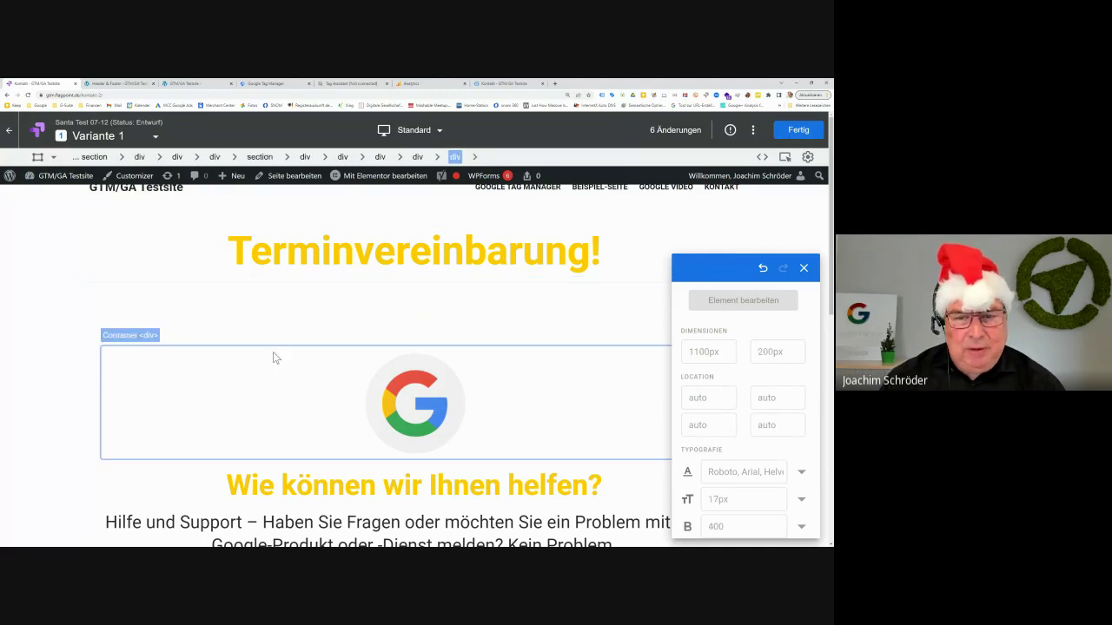
pyautogui.click(385, 398)
pyautogui.scroll(-1, 386, 398)
pyautogui.scroll(-4, 386, 398)
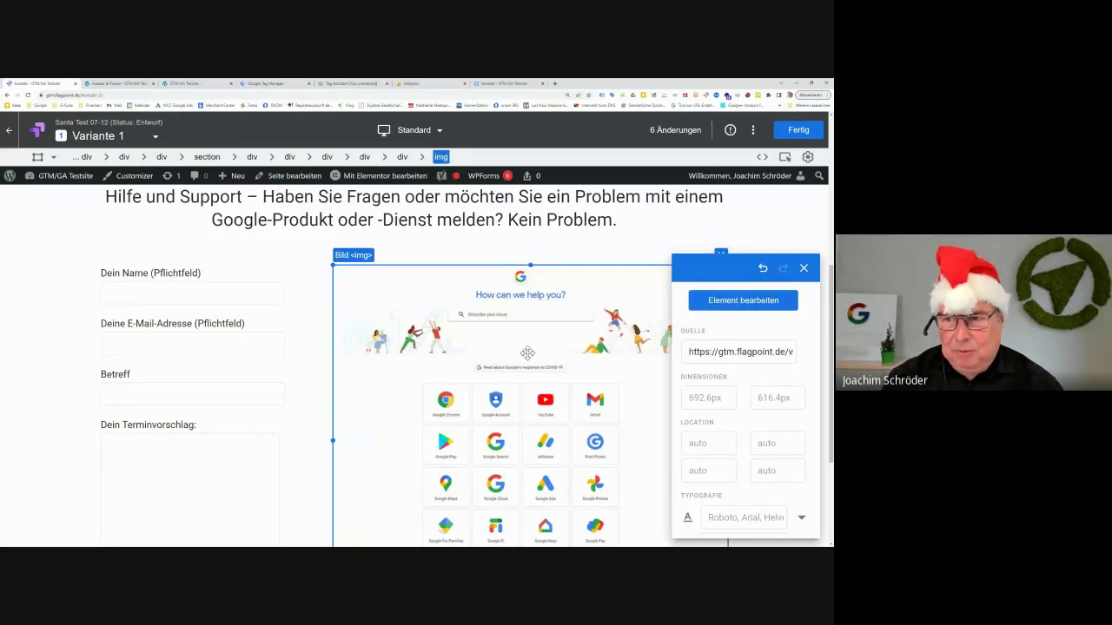
pyautogui.click(766, 316)
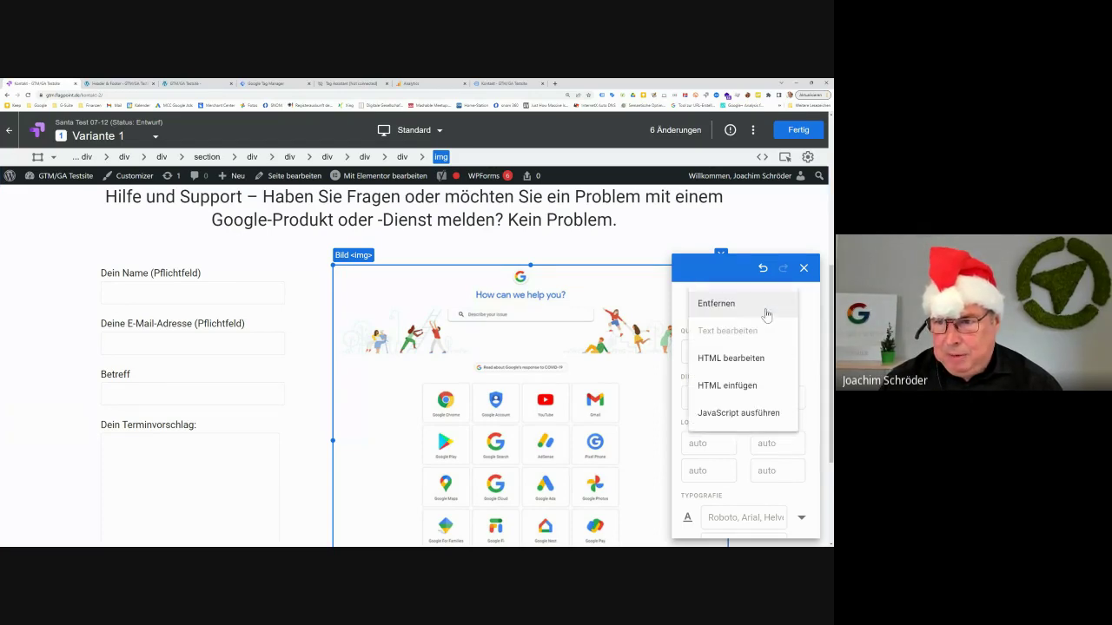
pyautogui.click(765, 315)
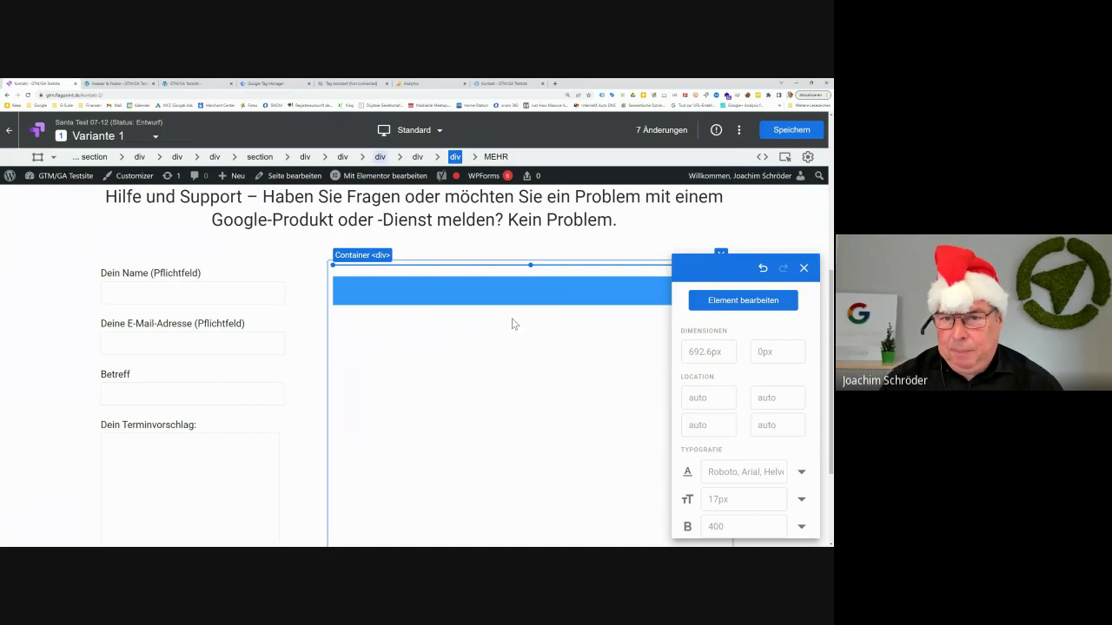
# Remove the leftover blue bar above it and save Variante 1 with 8 changes
pyautogui.click(534, 290)
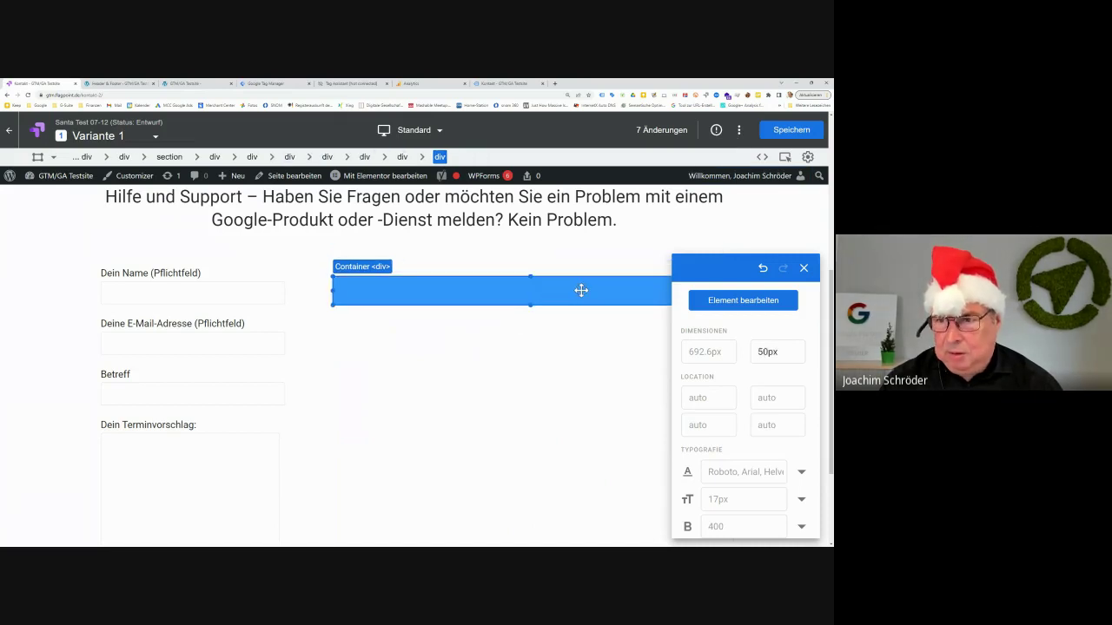
pyautogui.click(693, 300)
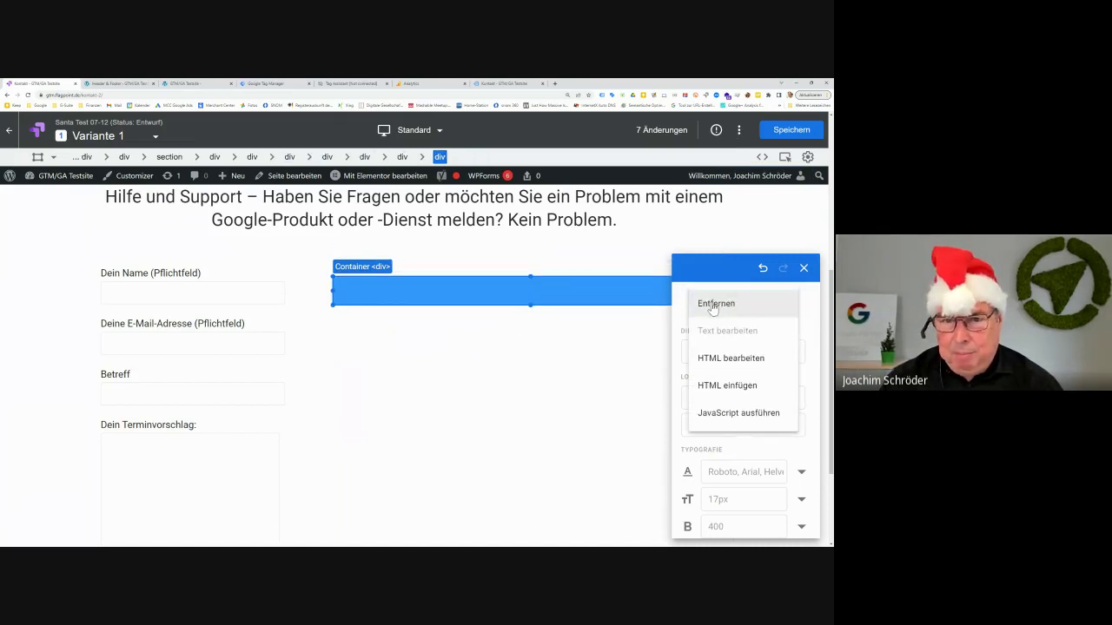
pyautogui.click(712, 304)
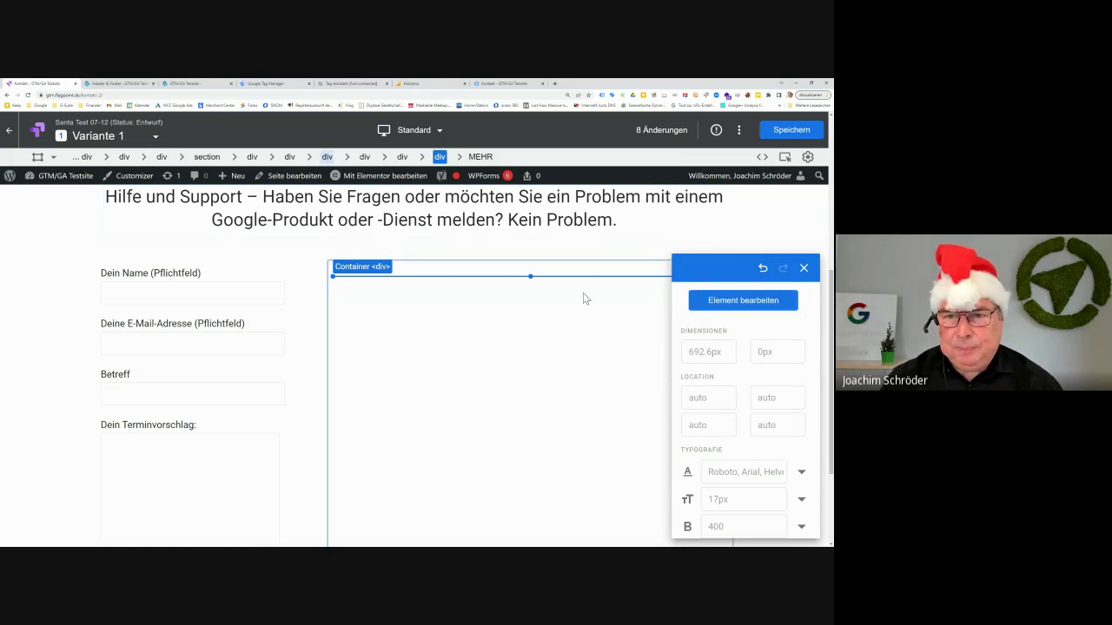
pyautogui.click(788, 131)
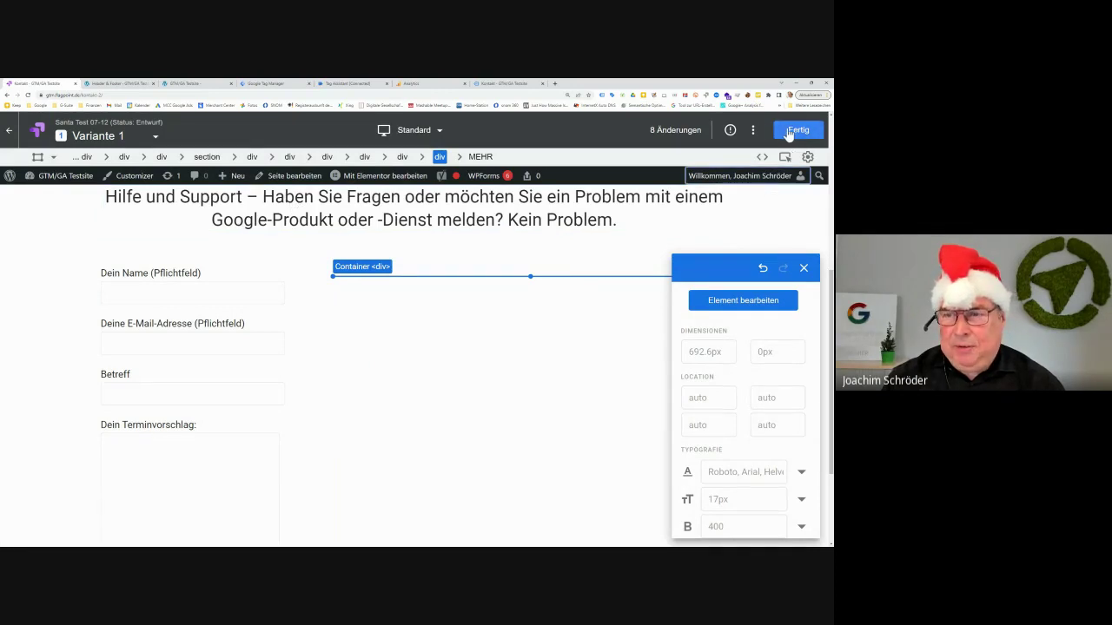
# Close the variant editor with Fertig and bring up the live Kontakt - GTM/GA Testsite tab
pyautogui.click(796, 130)
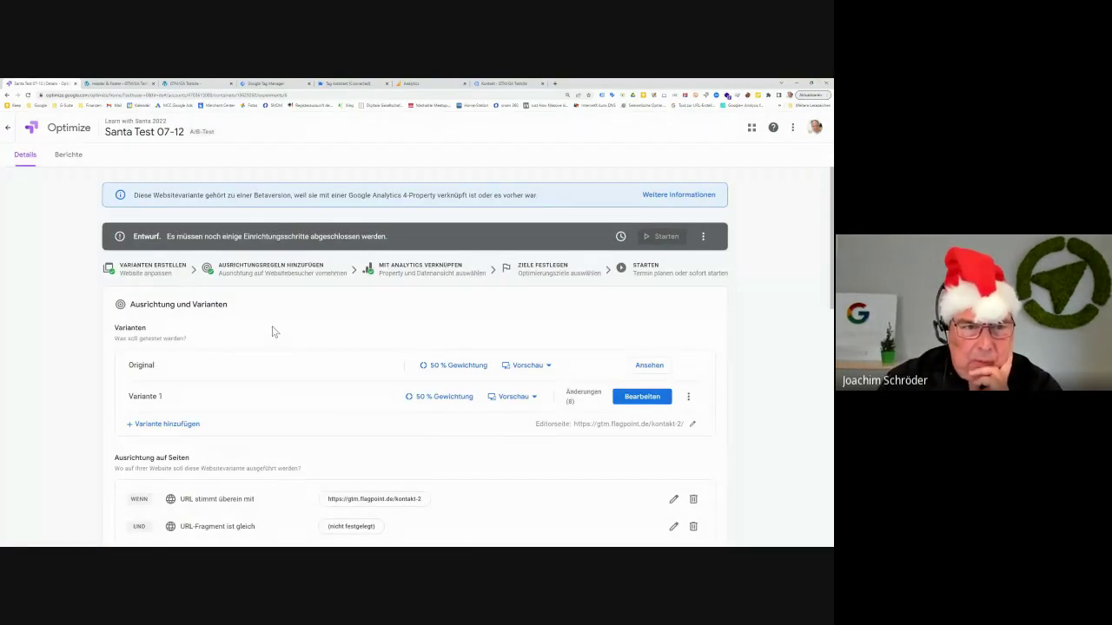
pyautogui.scroll(-3, 62, 328)
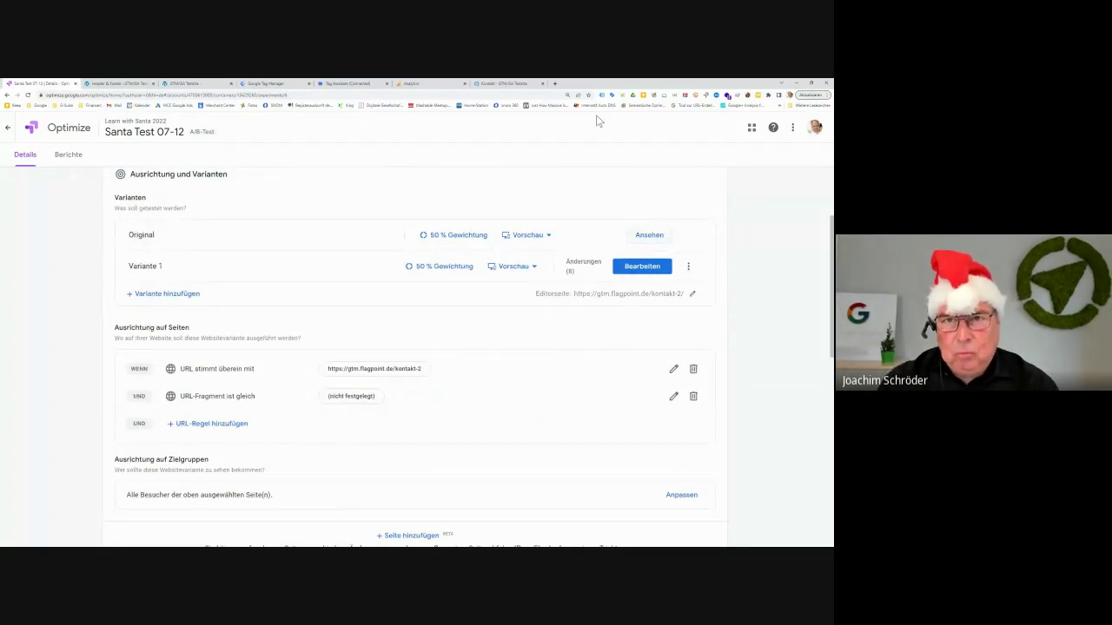
pyautogui.click(497, 84)
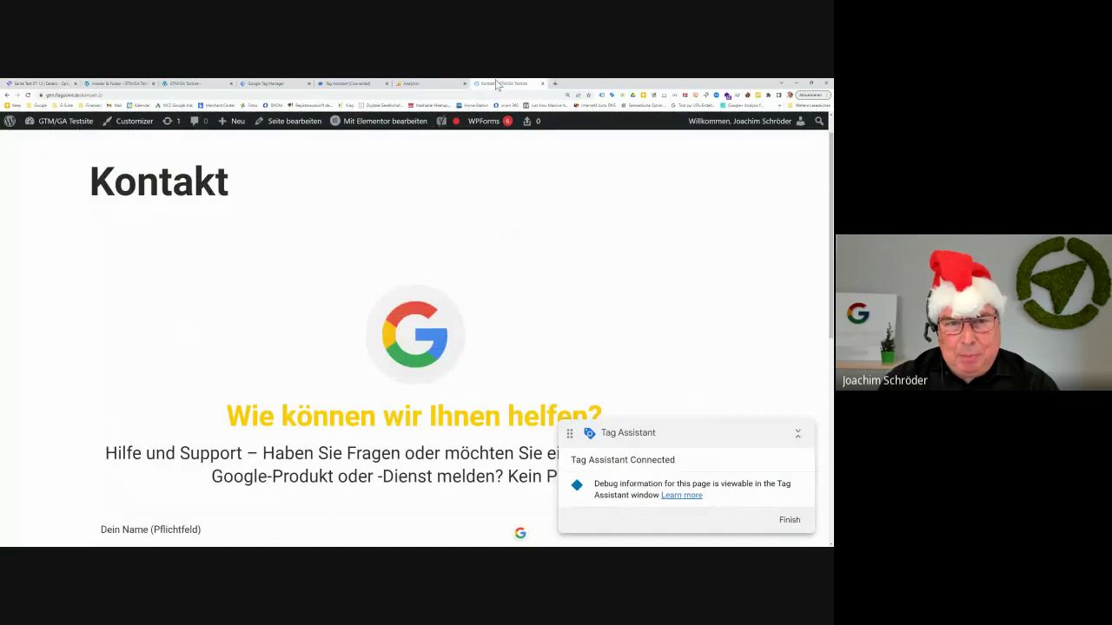
# Switch back to the Santa Test 07-12 experiment details tab in Optimize
pyautogui.click(9, 84)
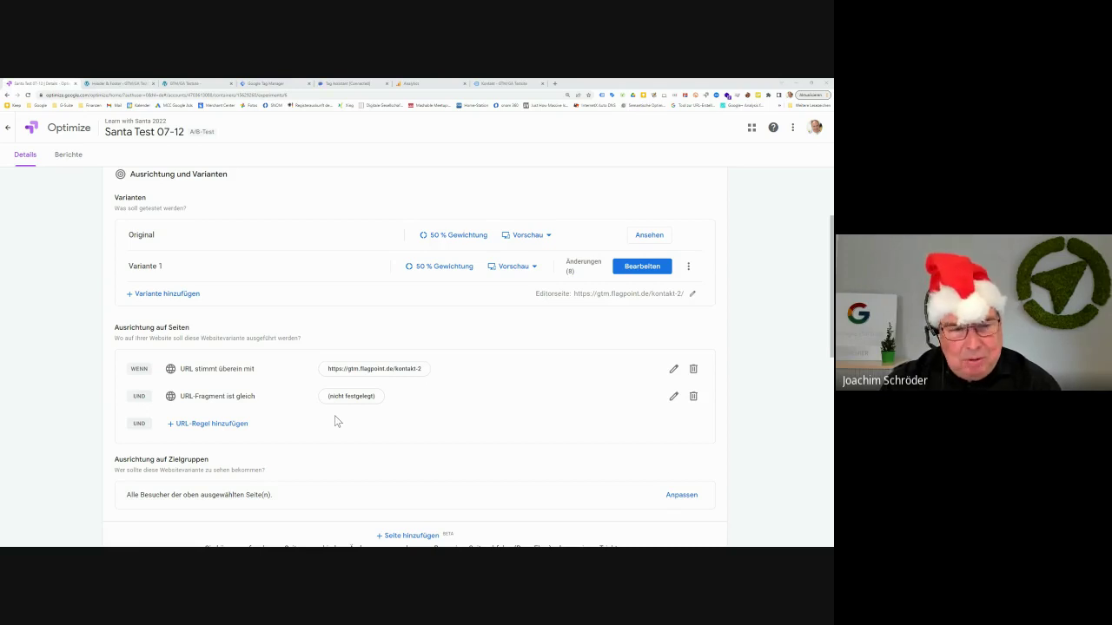
pyautogui.scroll(-3, 334, 421)
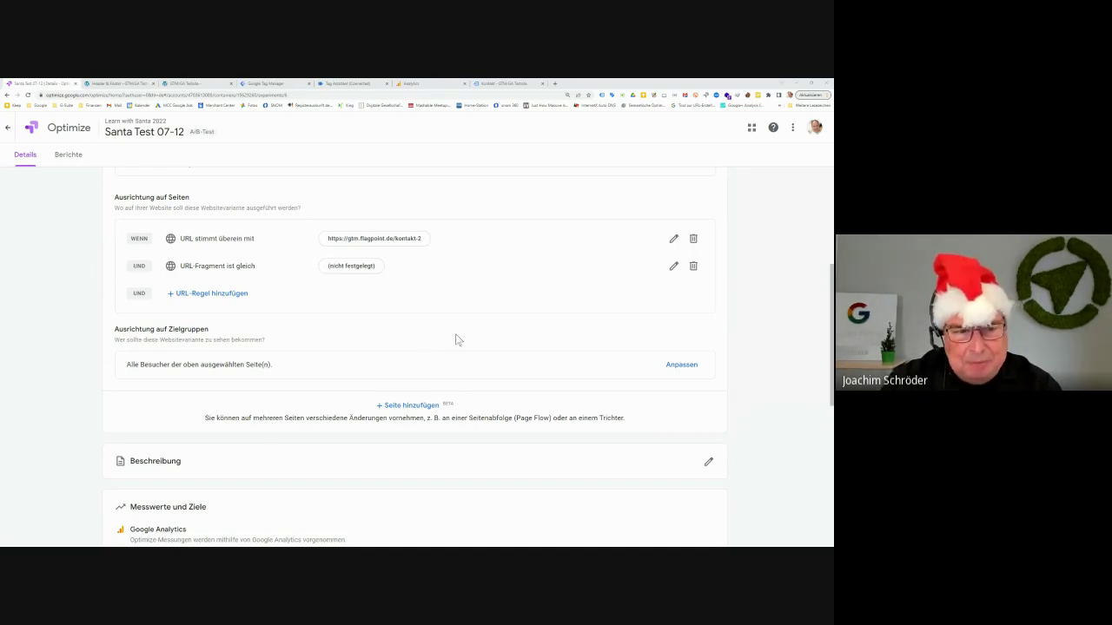
pyautogui.scroll(-2, 526, 342)
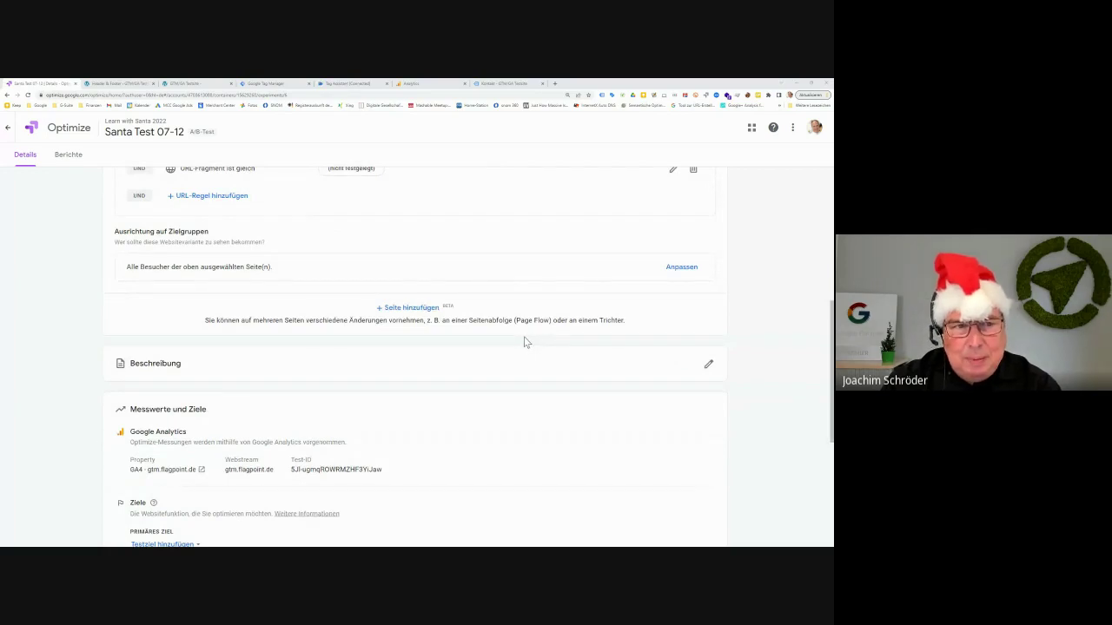
pyautogui.scroll(1, 524, 342)
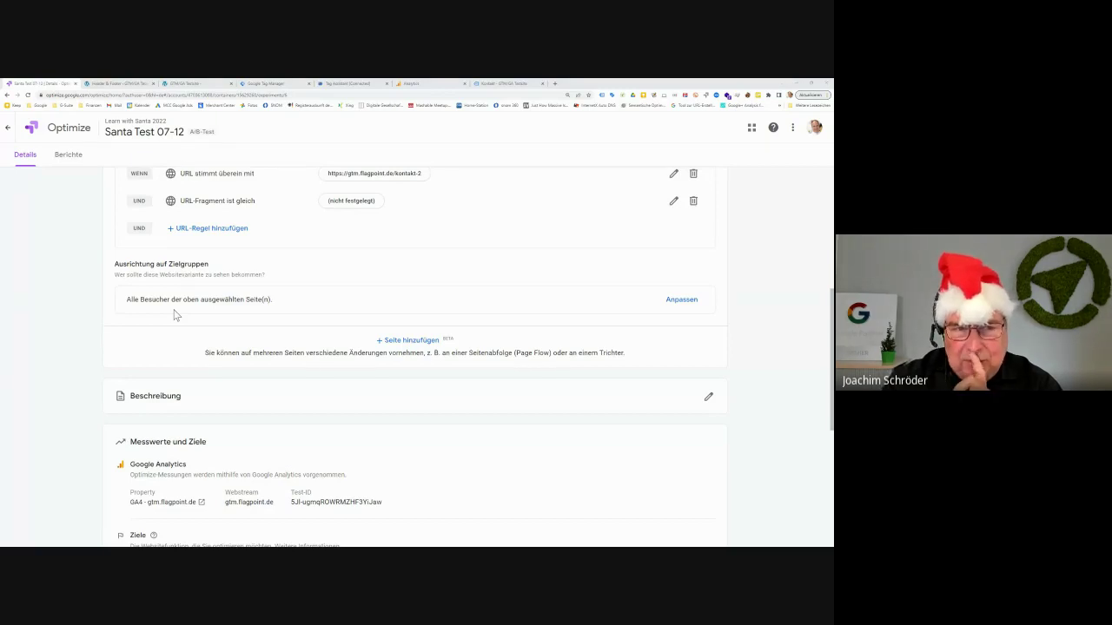
pyautogui.scroll(3, 175, 315)
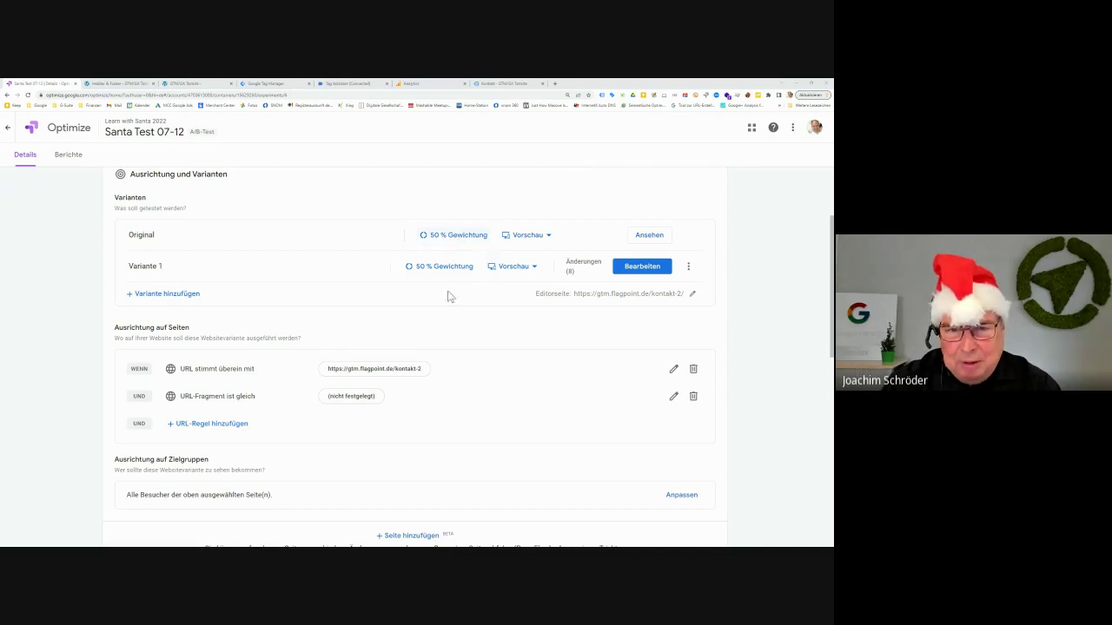
pyautogui.scroll(-2, 461, 368)
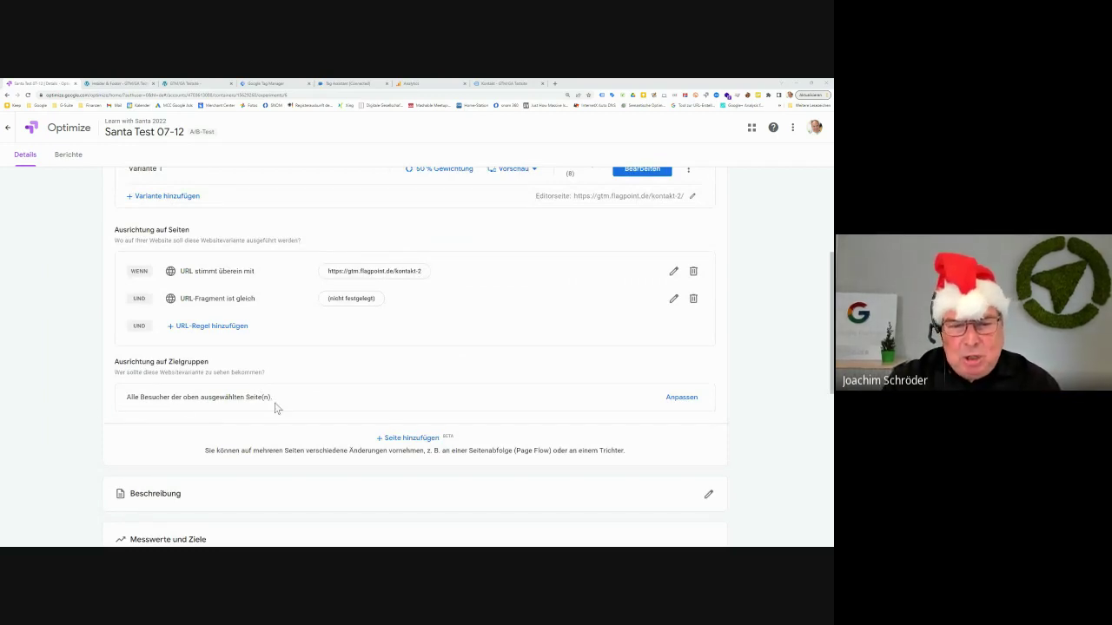
# Customize audience targeting, preview the Google Analytics-Zielgruppen rule, and return to the rule-type list
pyautogui.click(683, 399)
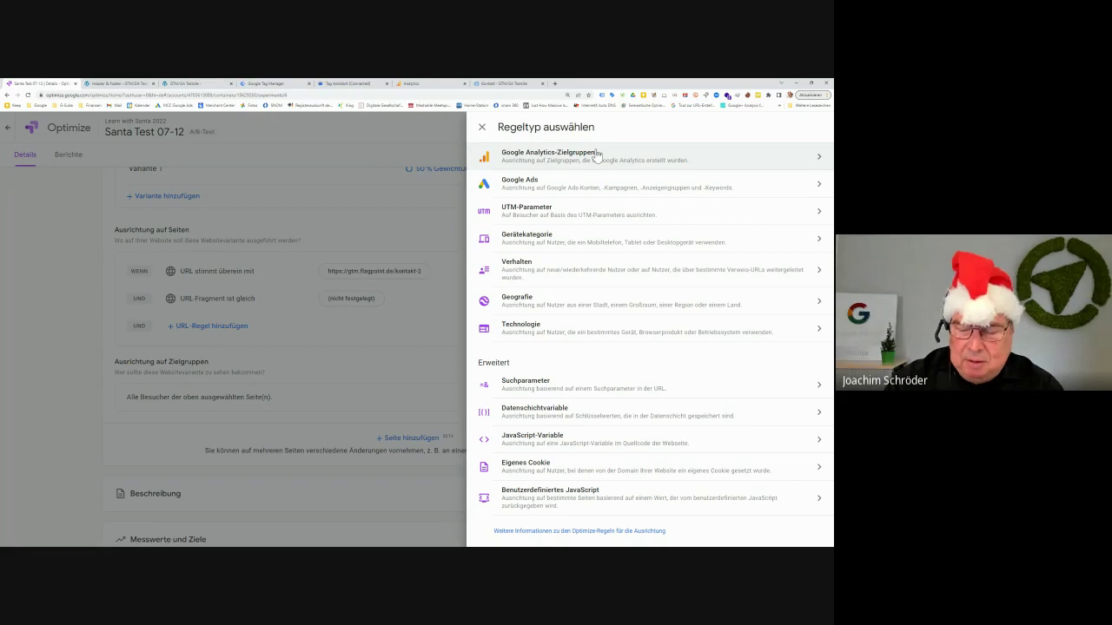
pyautogui.click(818, 160)
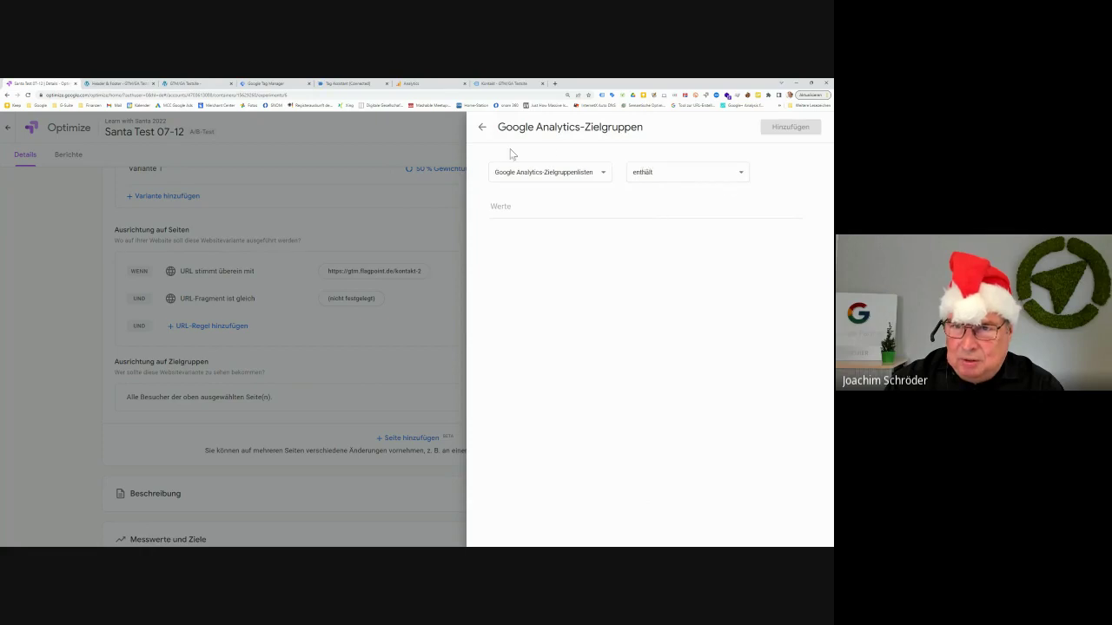
pyautogui.click(604, 178)
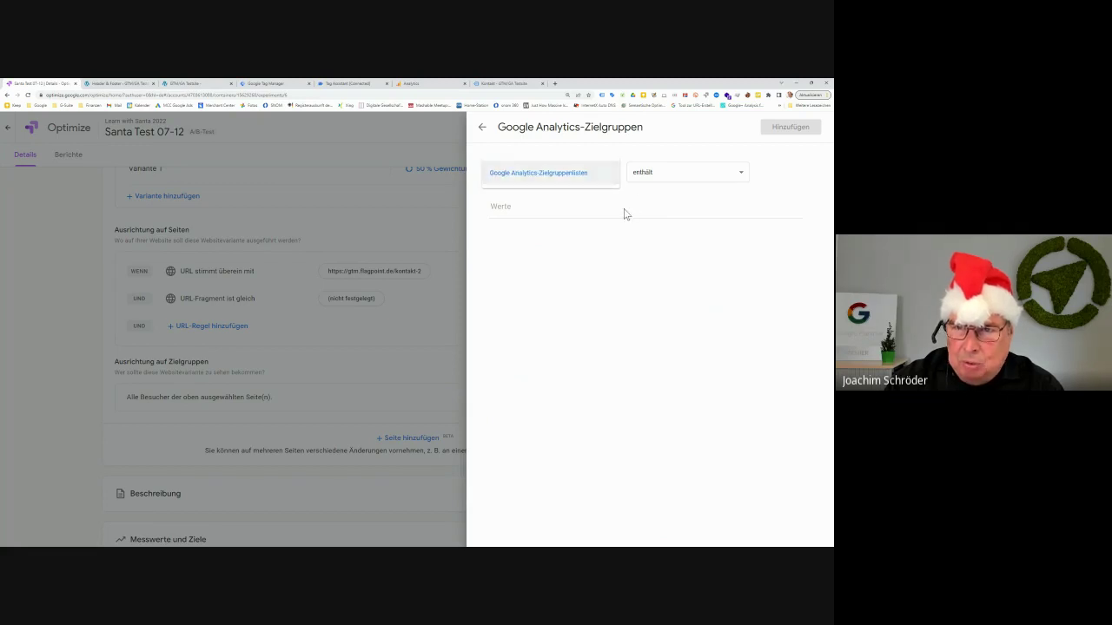
pyautogui.click(625, 214)
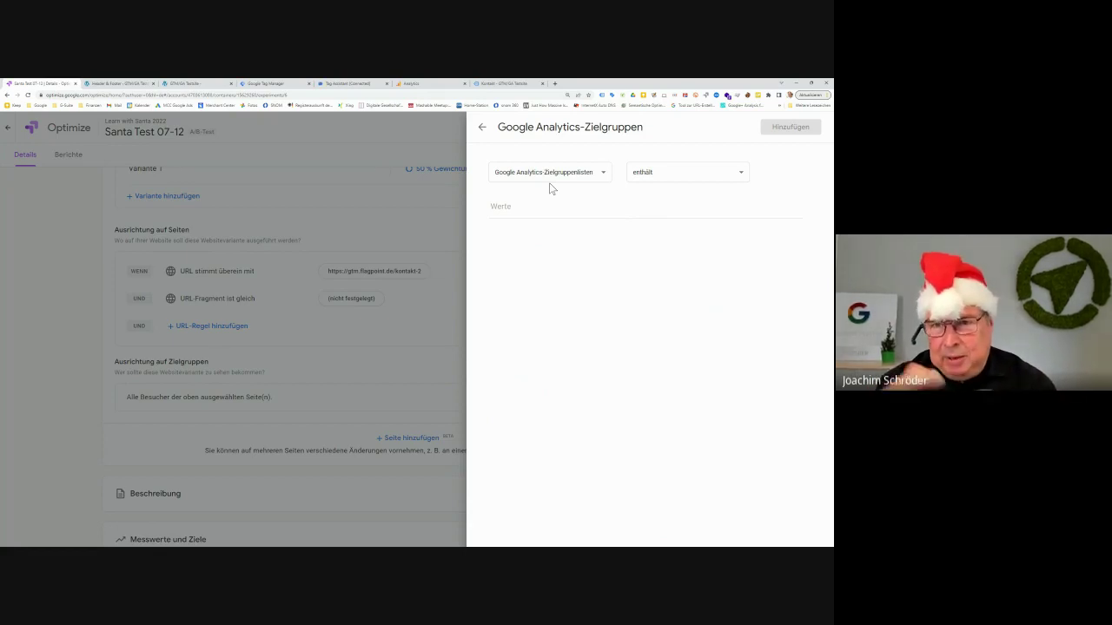
pyautogui.click(482, 127)
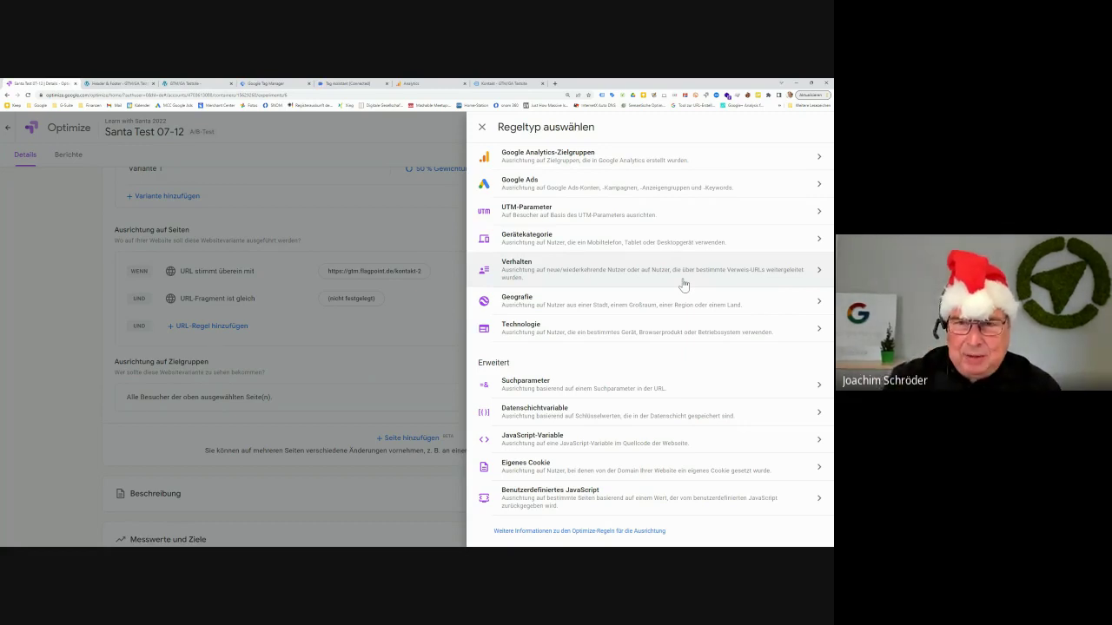
pyautogui.click(817, 188)
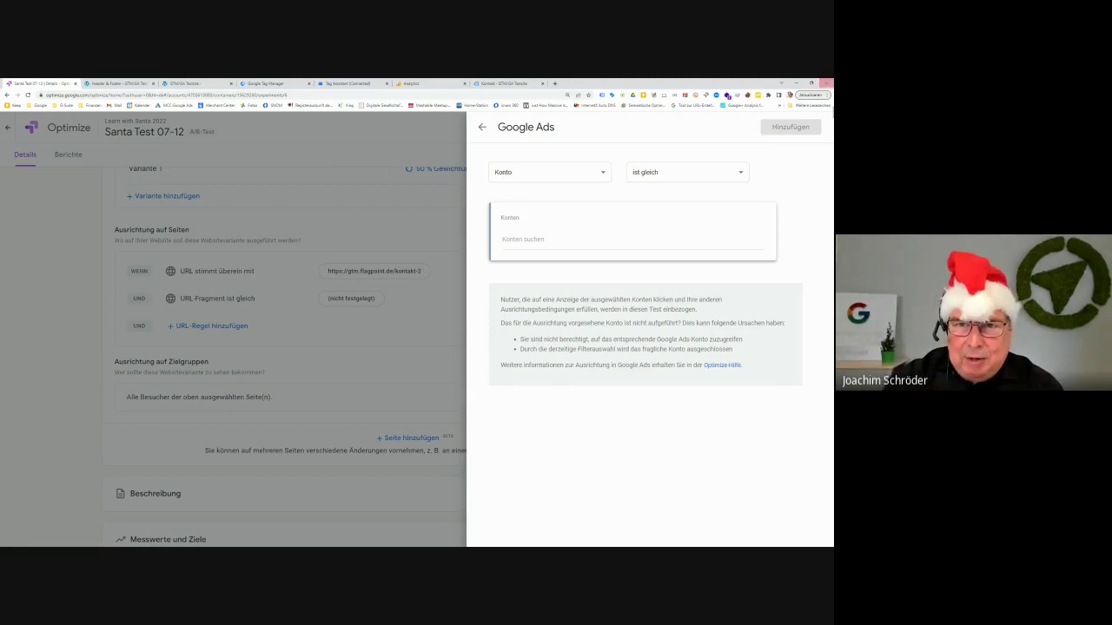
pyautogui.click(481, 128)
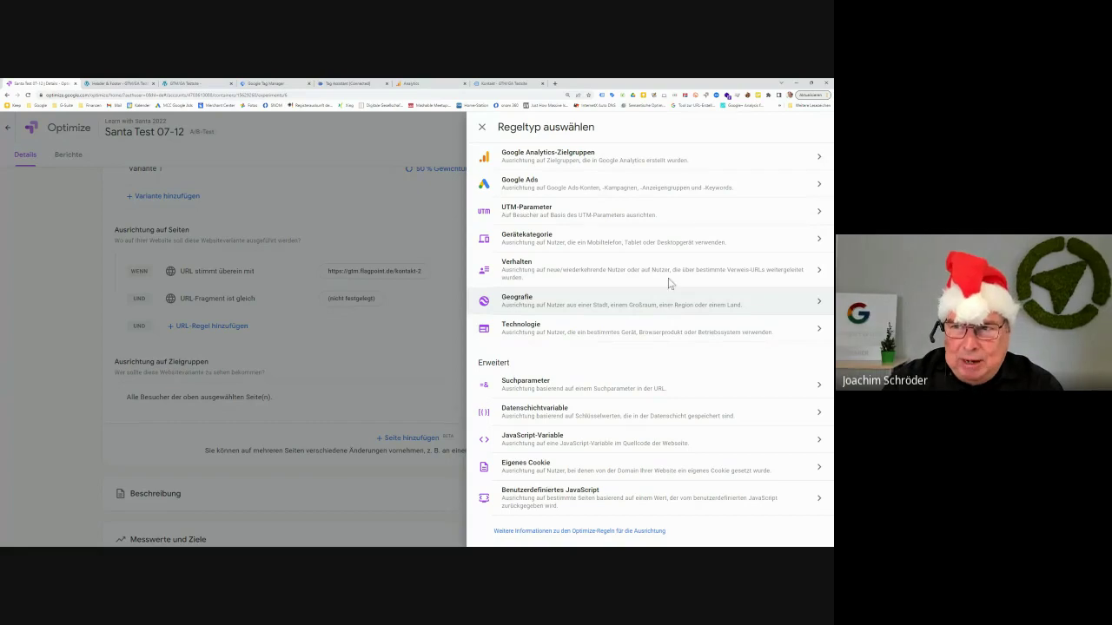
# Look at the UTM-Parameter rule settings, then go back to 'Regeltyp auswählen'
pyautogui.click(683, 225)
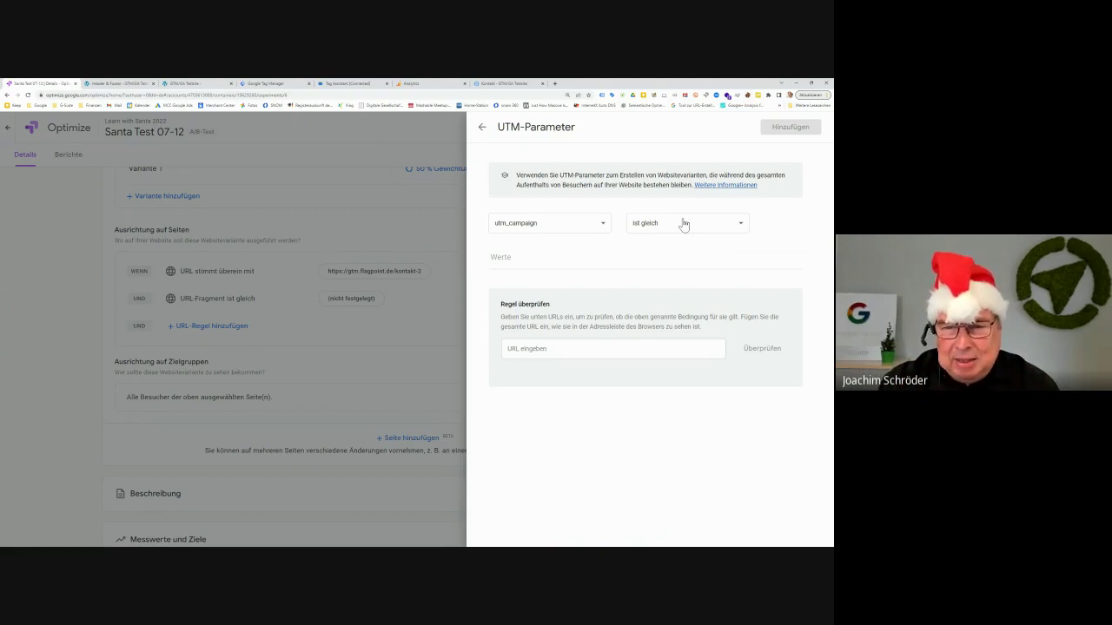
pyautogui.click(482, 127)
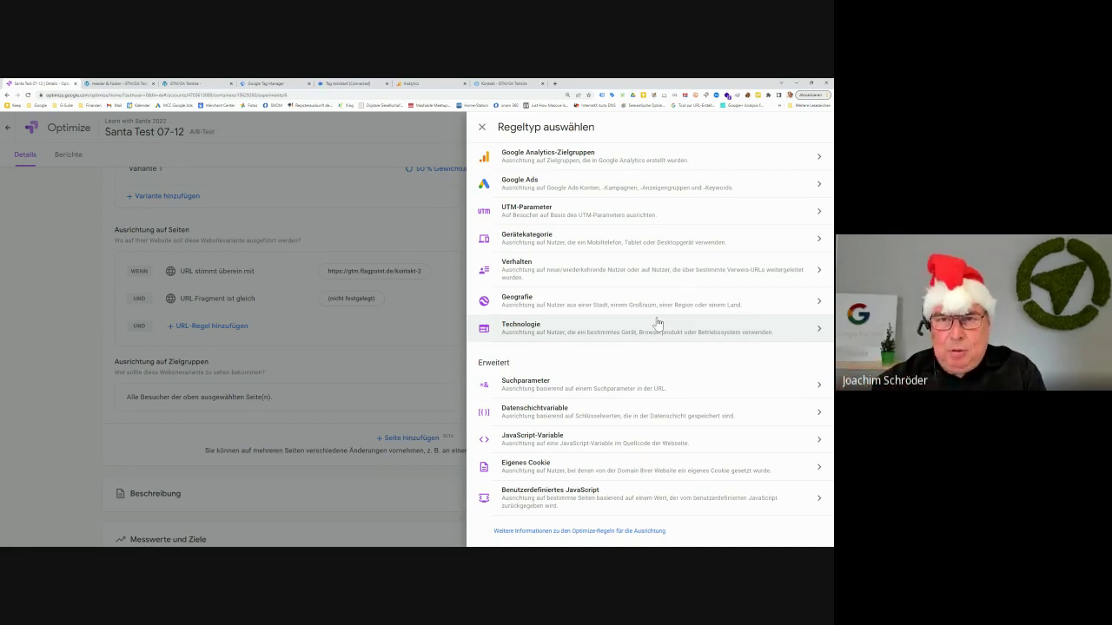
pyautogui.click(516, 85)
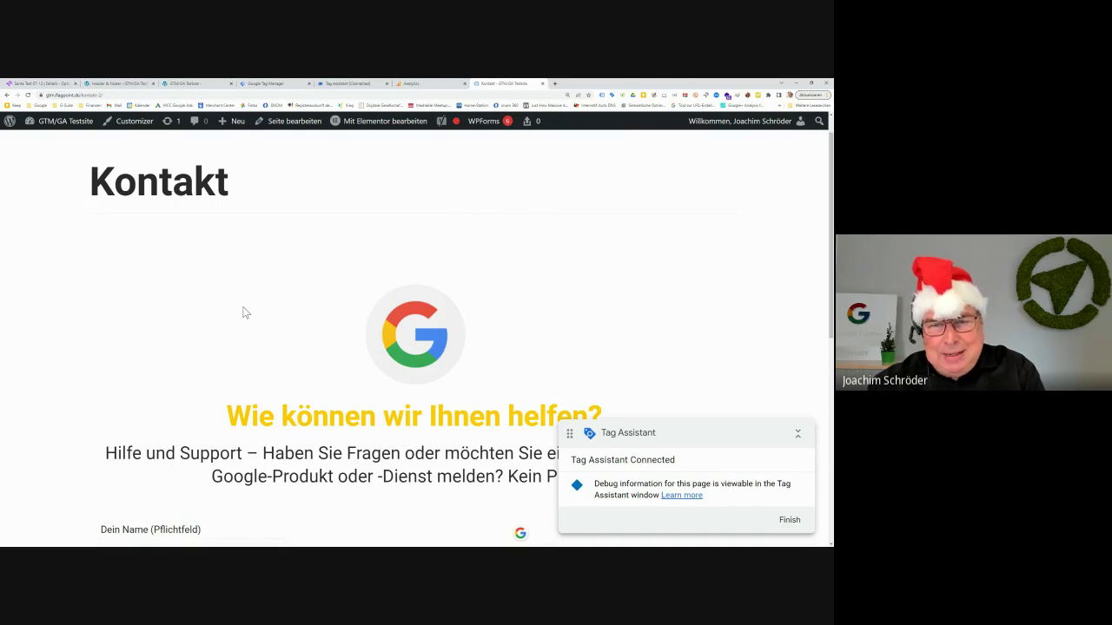
pyautogui.scroll(-5, 245, 312)
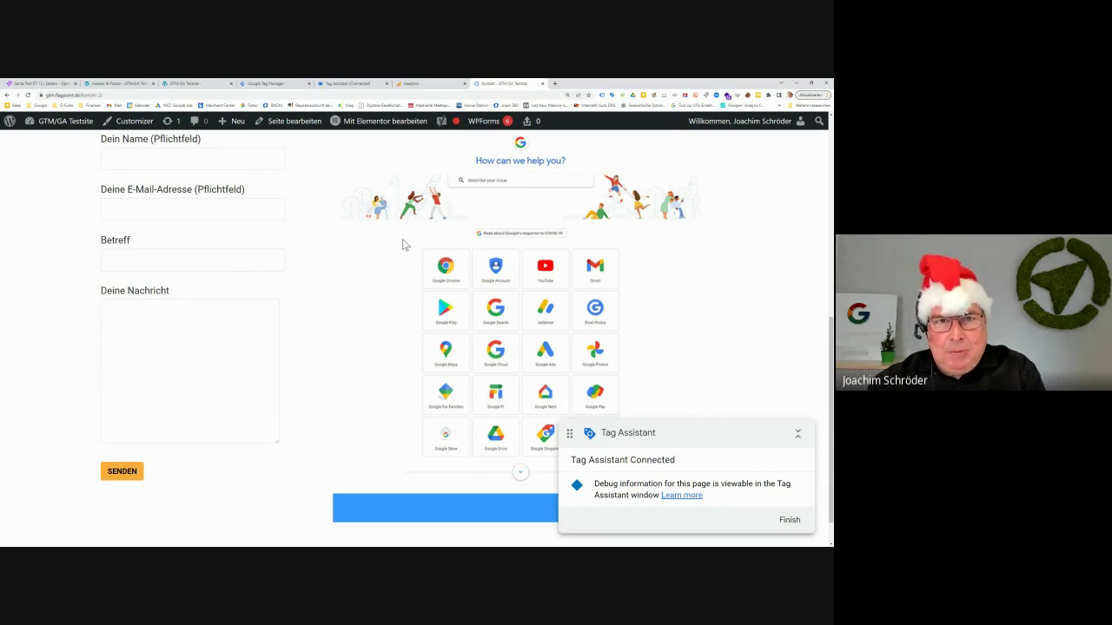
pyautogui.click(14, 84)
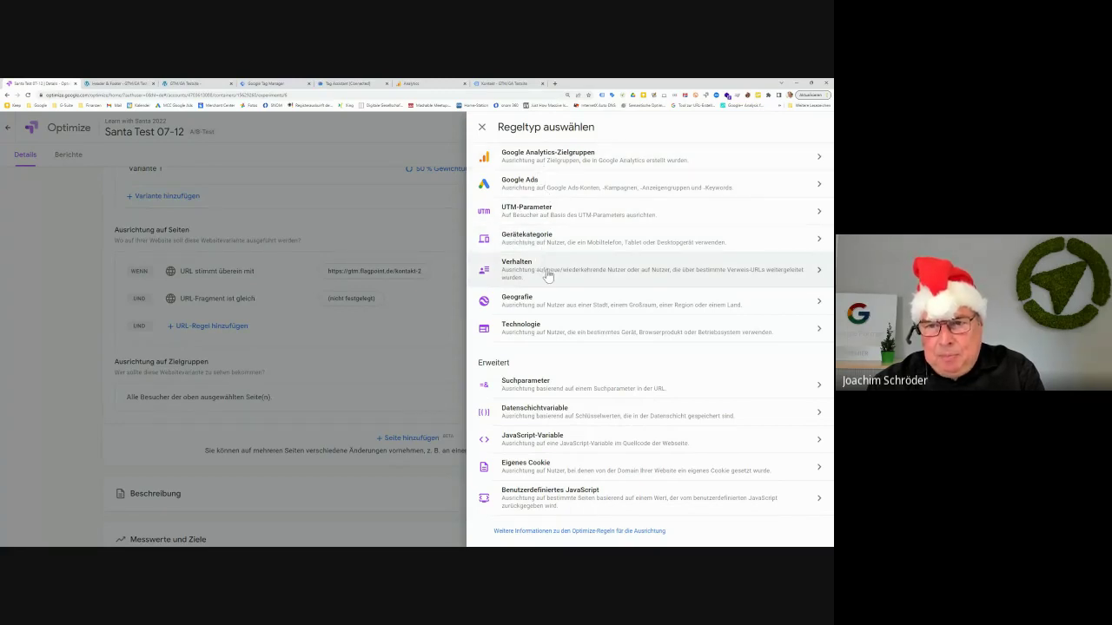
pyautogui.click(543, 265)
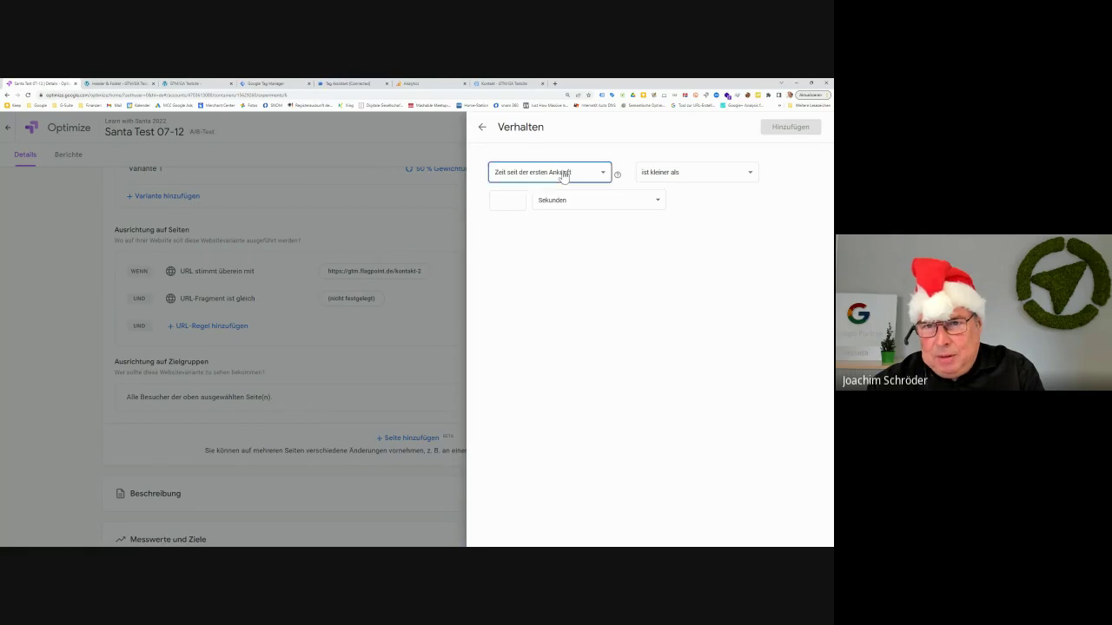
pyautogui.click(562, 174)
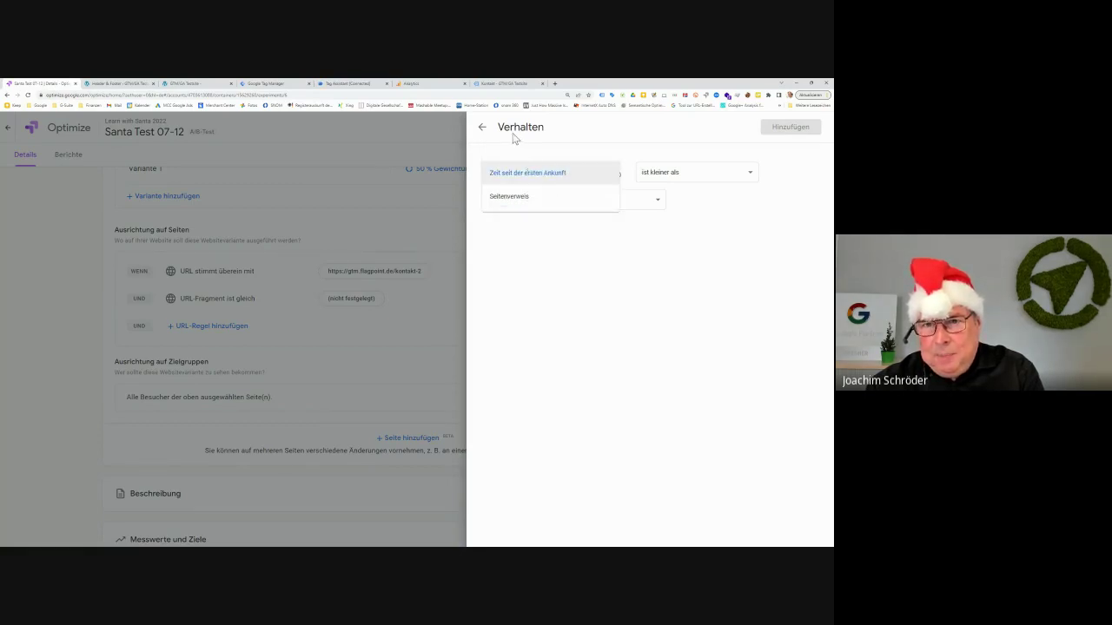
pyautogui.click(480, 129)
pyautogui.click(480, 129)
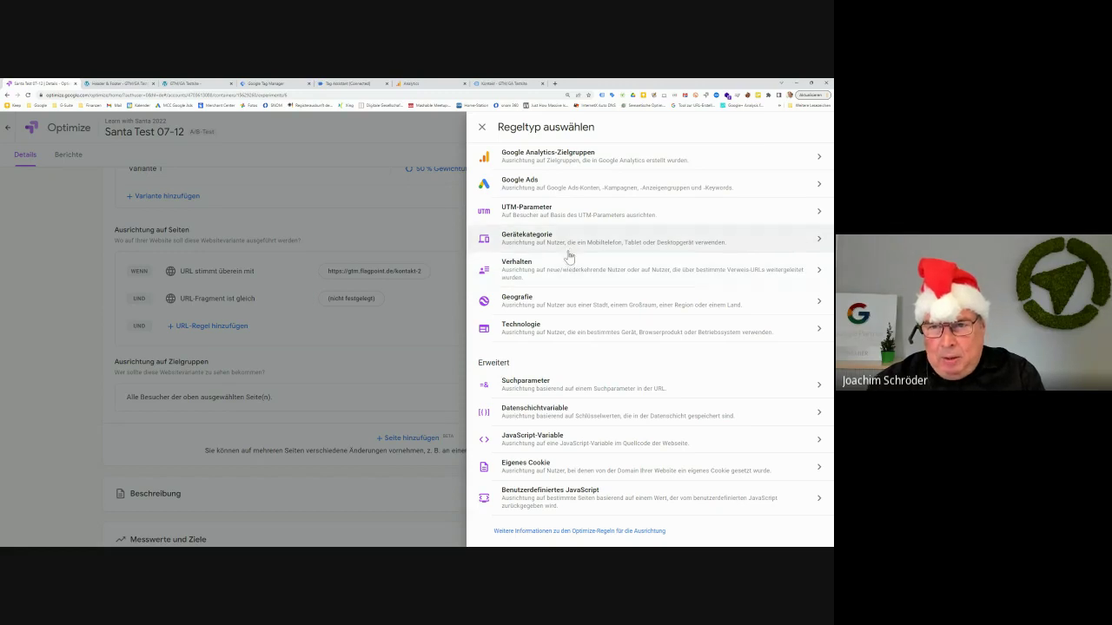
pyautogui.click(566, 247)
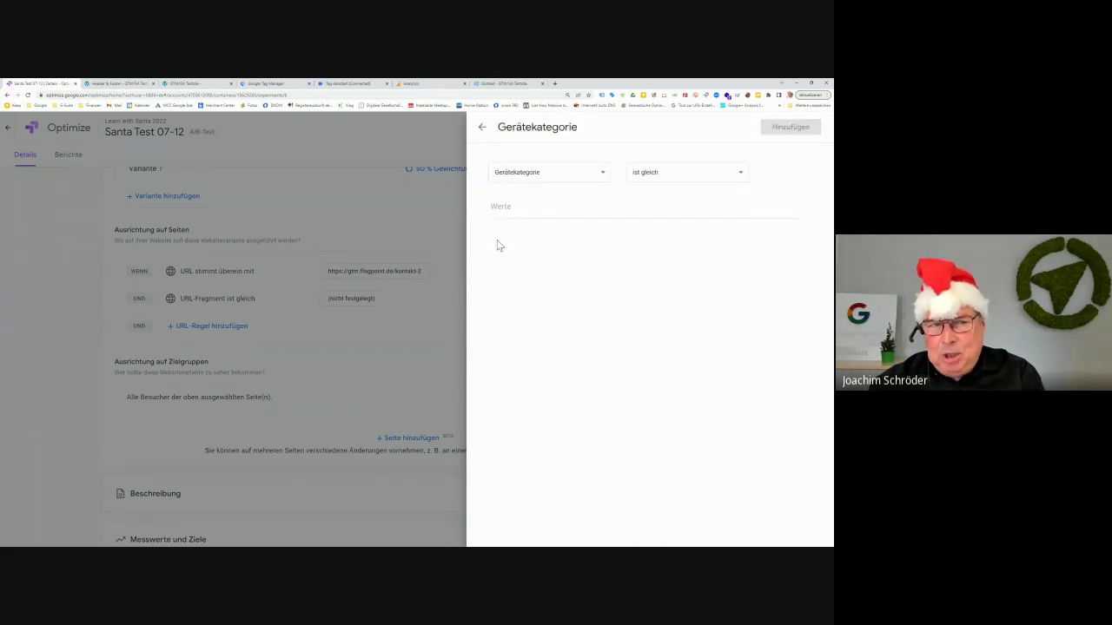
pyautogui.click(483, 130)
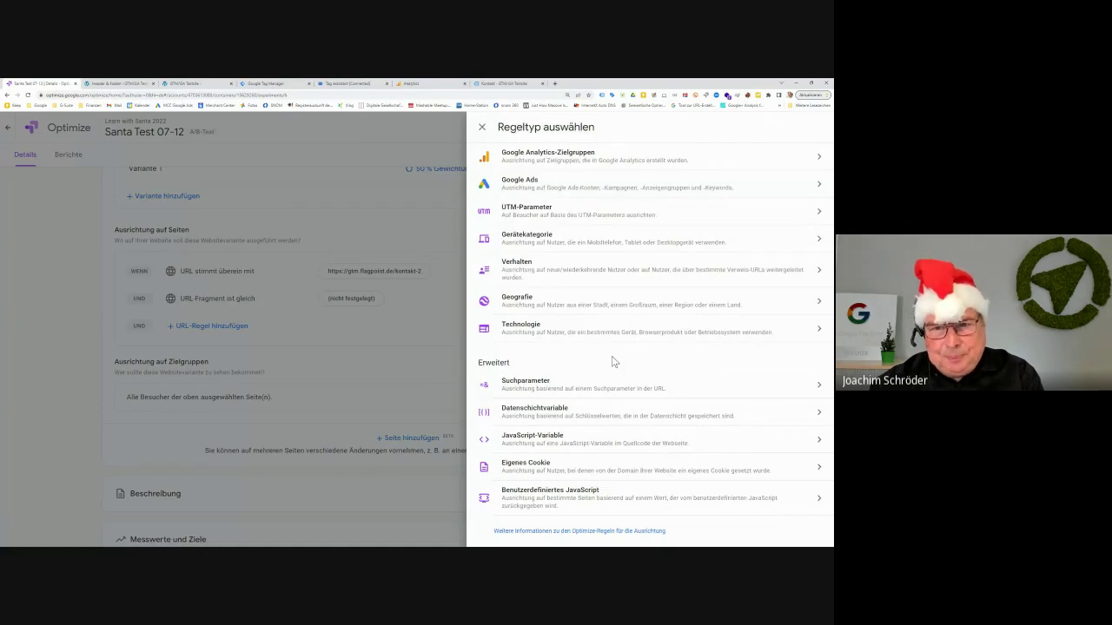
pyautogui.click(589, 310)
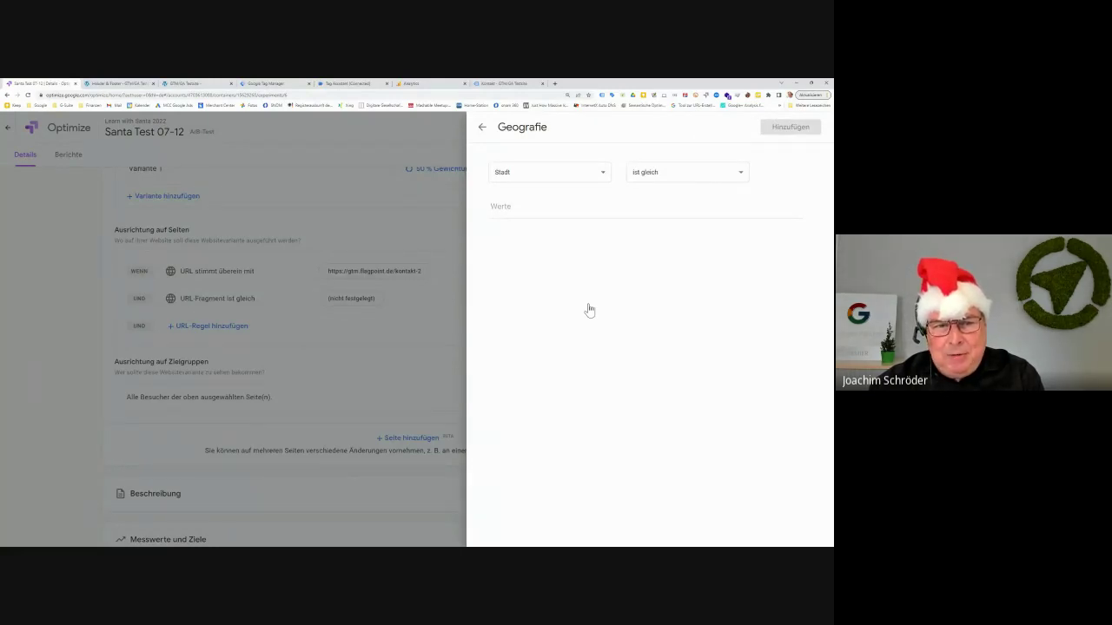
pyautogui.click(482, 127)
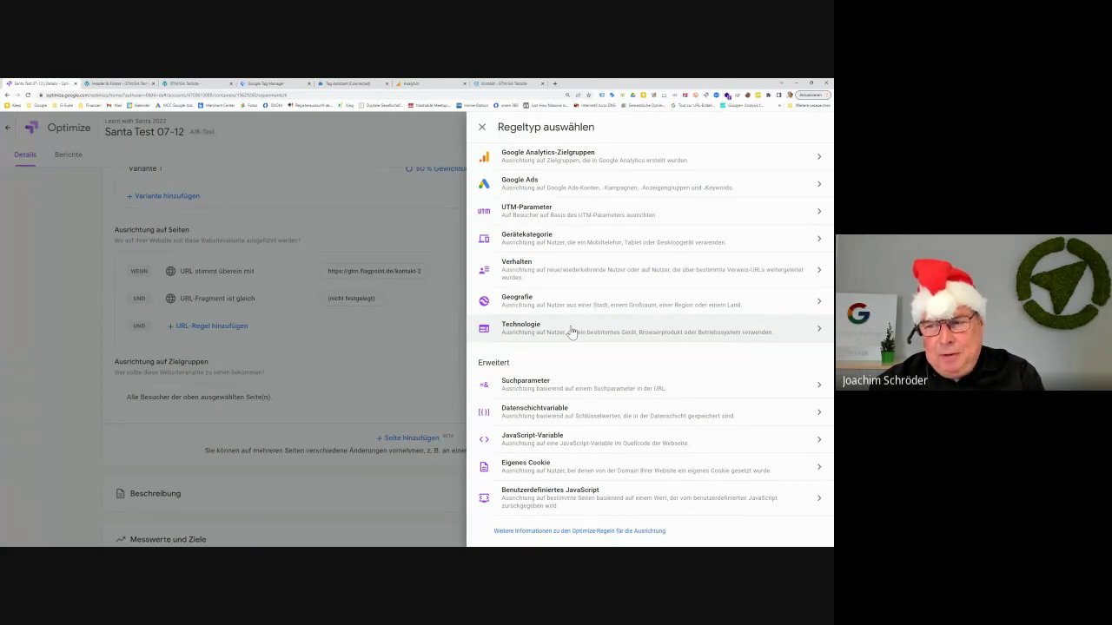
pyautogui.click(571, 333)
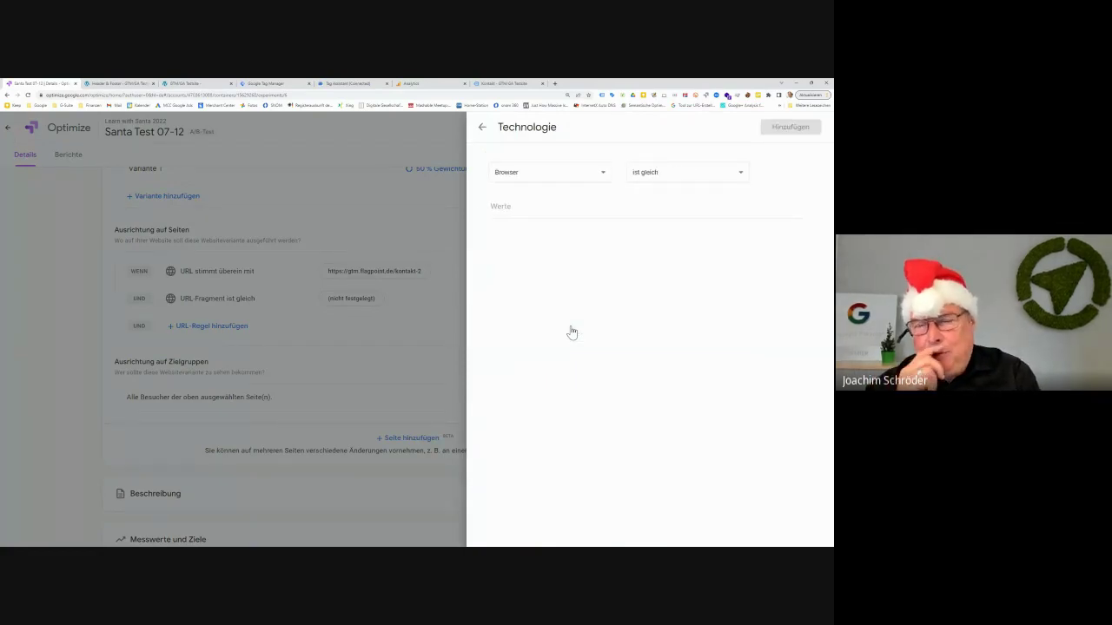
pyautogui.click(579, 181)
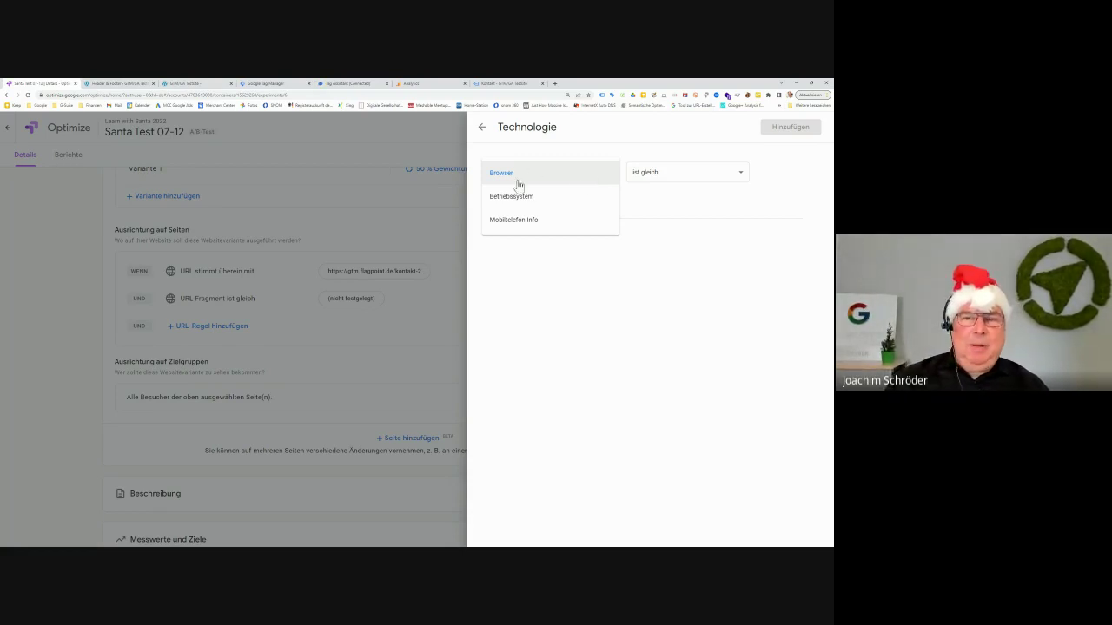
pyautogui.click(481, 130)
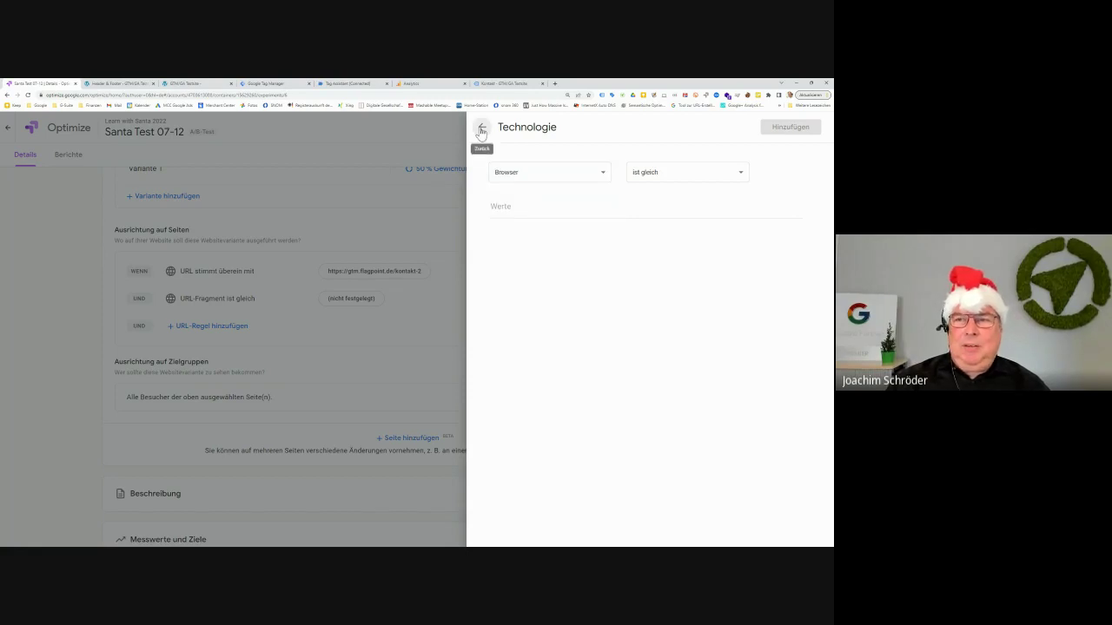
pyautogui.click(481, 128)
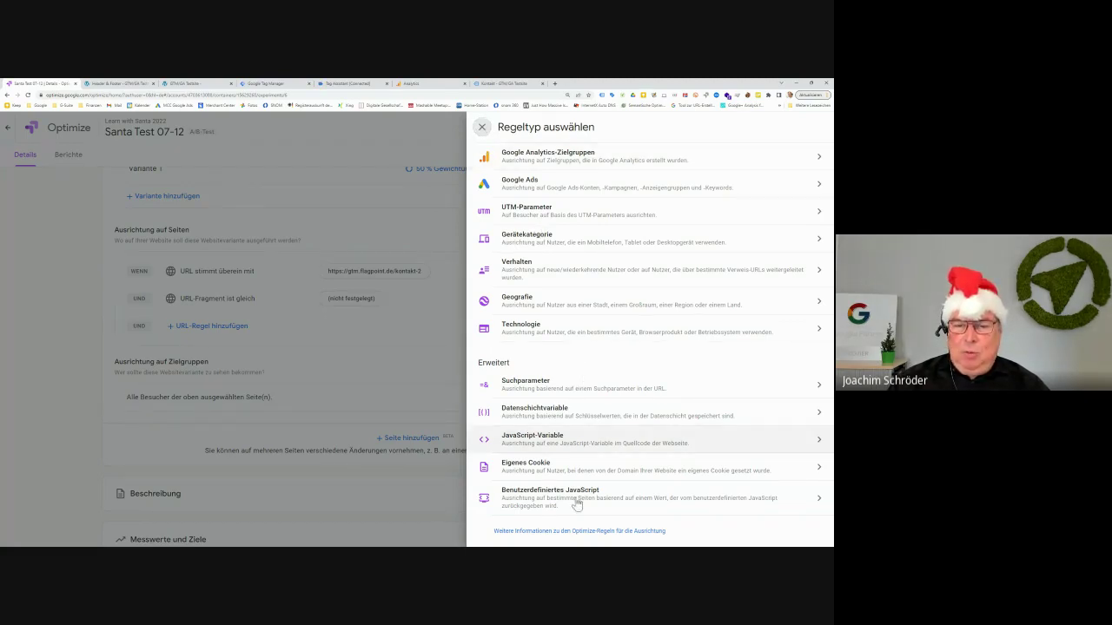
pyautogui.click(482, 127)
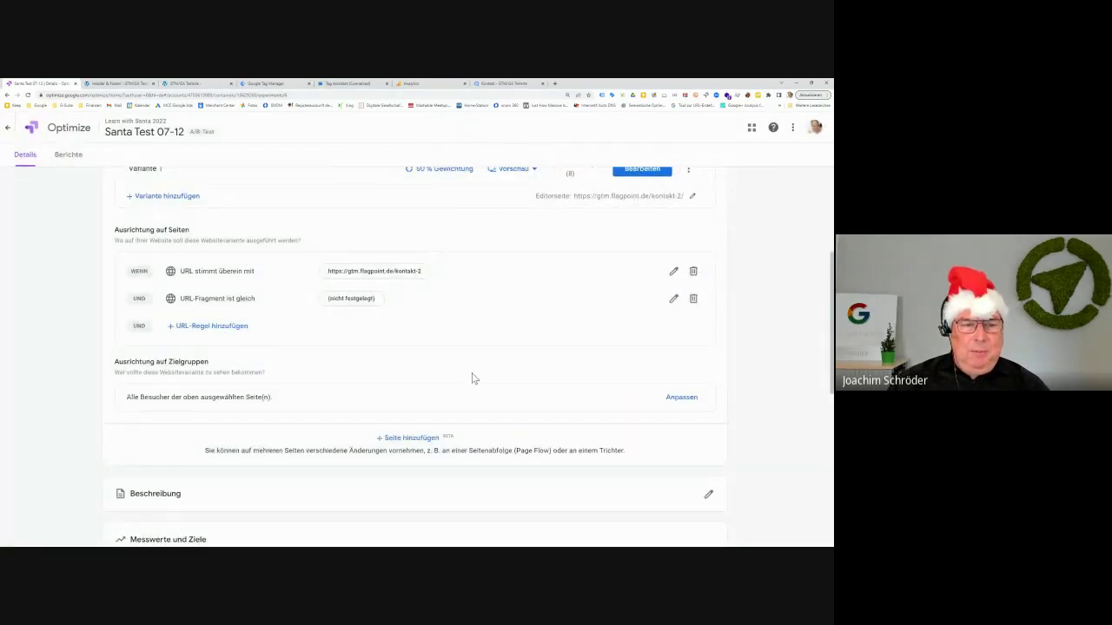
pyautogui.scroll(2, 473, 378)
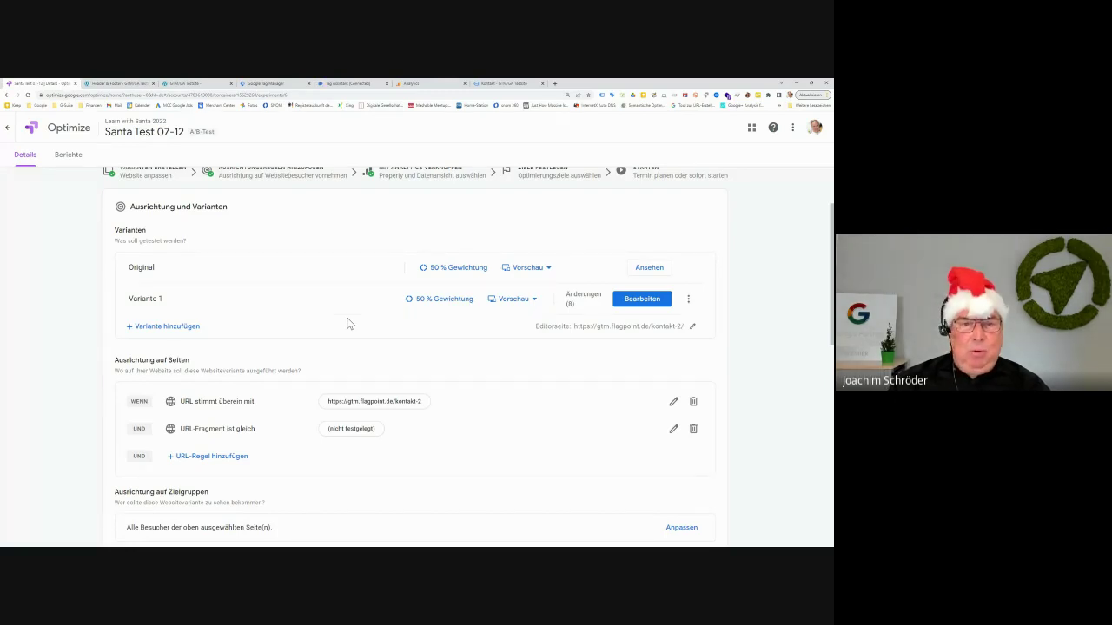
pyautogui.scroll(-5, 347, 323)
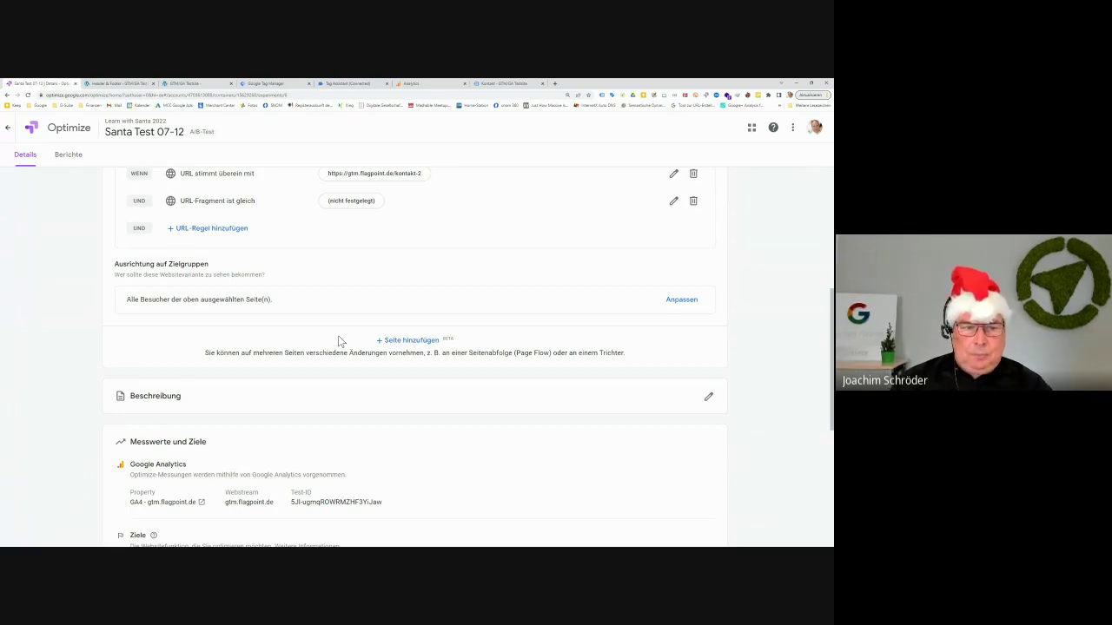
pyautogui.scroll(-2, 338, 336)
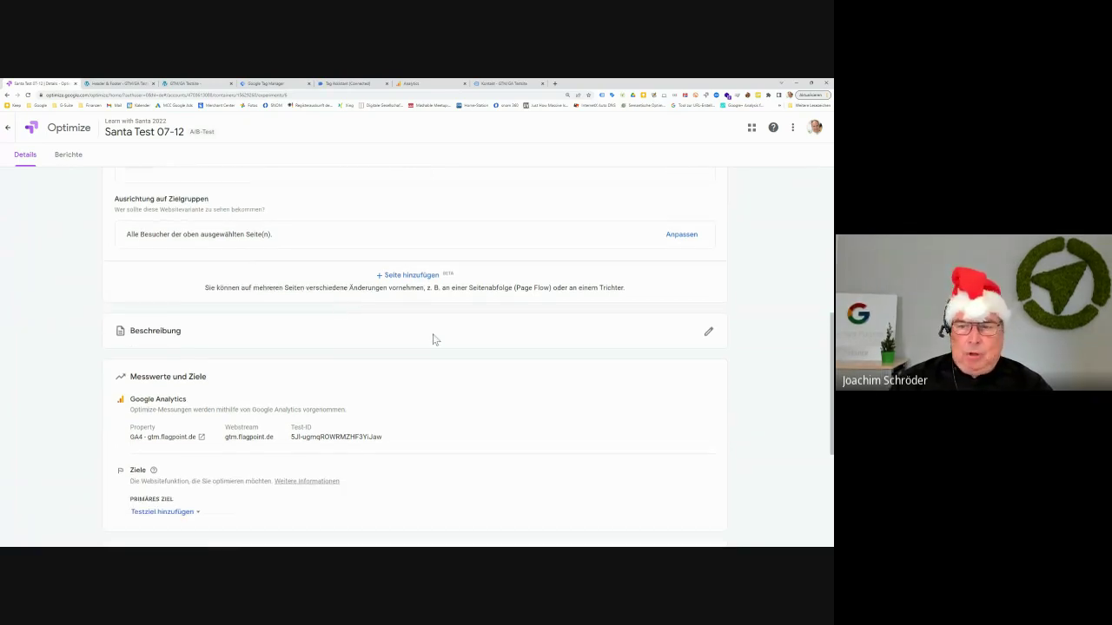
pyautogui.click(709, 331)
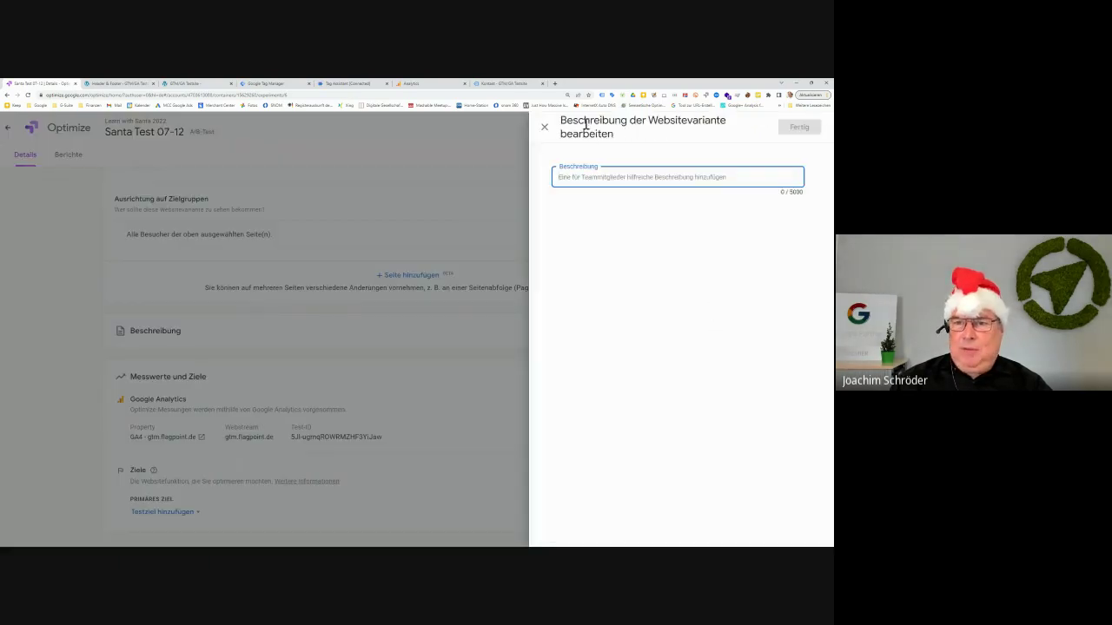
pyautogui.click(547, 127)
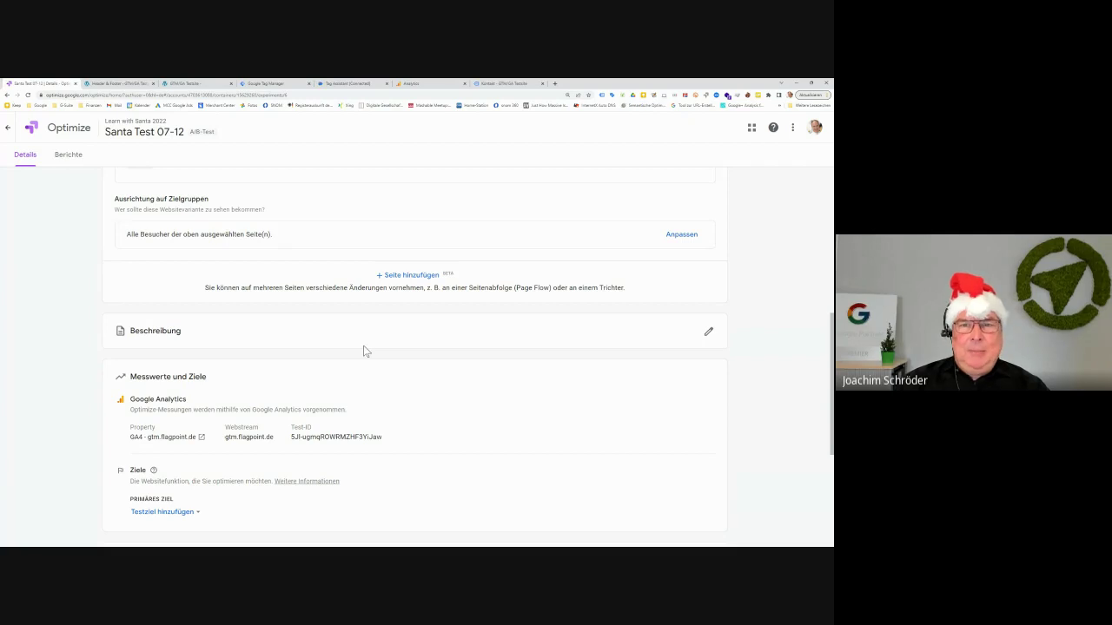
pyautogui.scroll(-2, 365, 363)
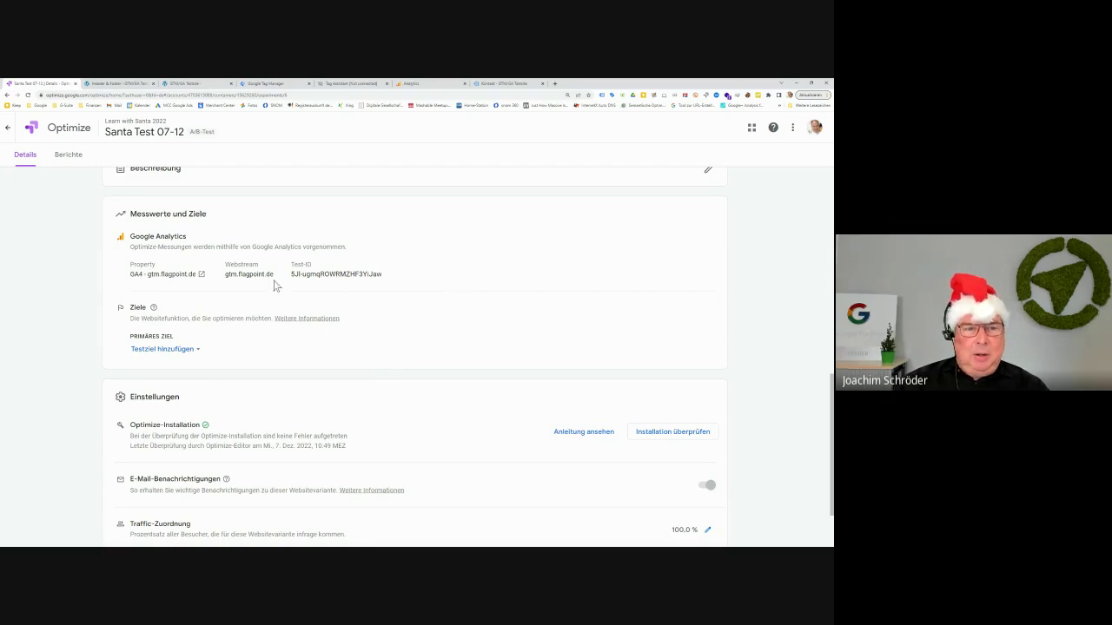
# Add a test objective 'Aus Liste auswählen' and scroll to the Conversions list
pyautogui.click(196, 354)
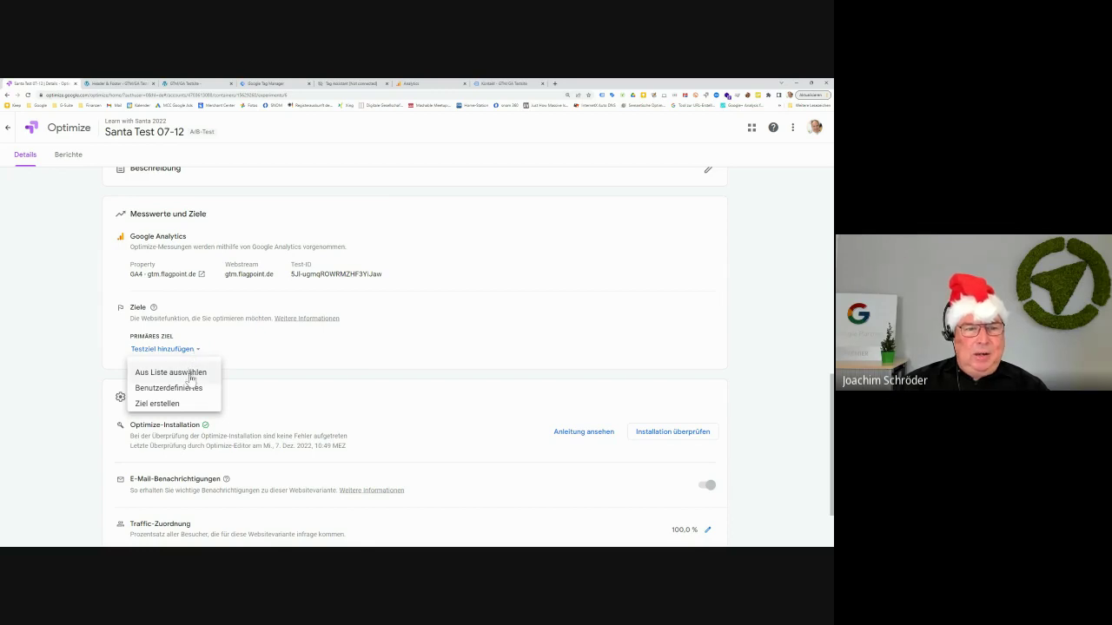
pyautogui.click(191, 375)
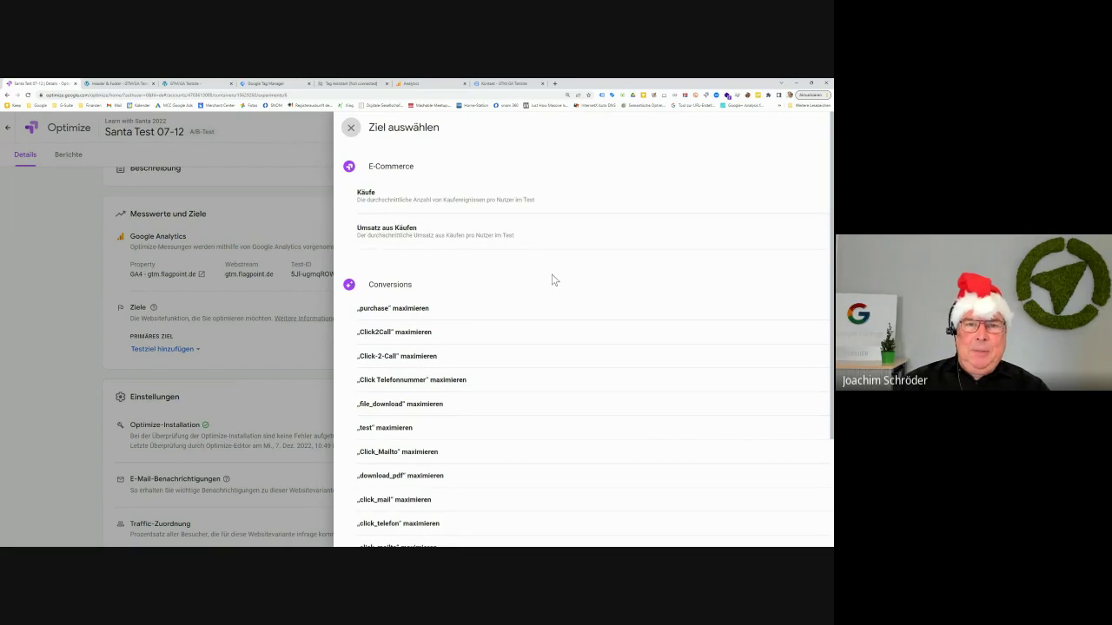
pyautogui.scroll(-2, 555, 281)
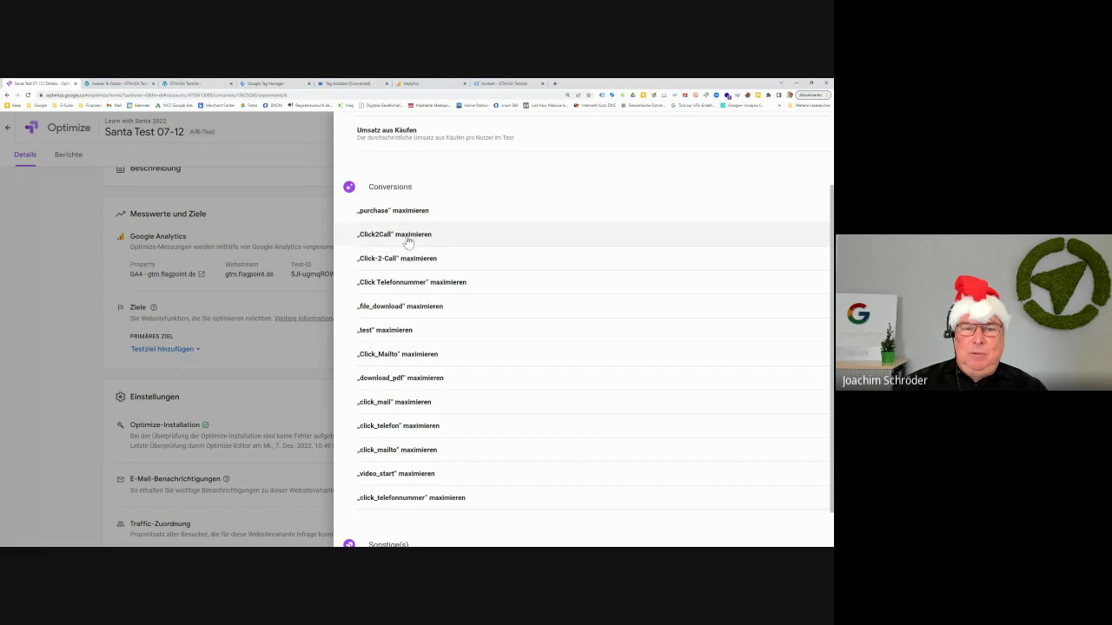
pyautogui.click(430, 85)
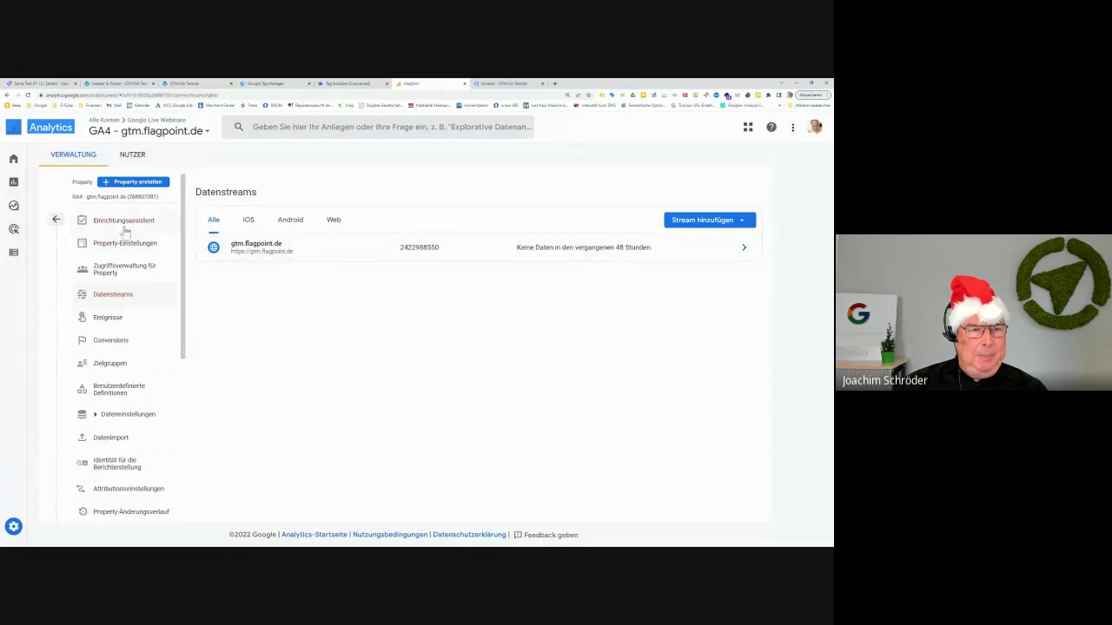
pyautogui.click(63, 223)
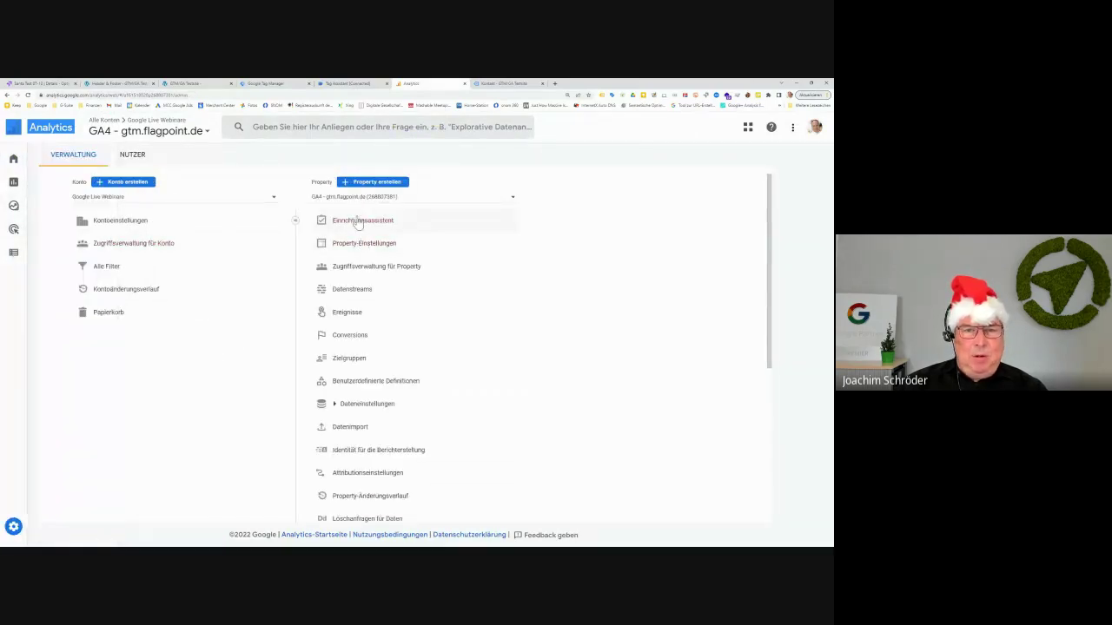
pyautogui.moveTo(11, 531)
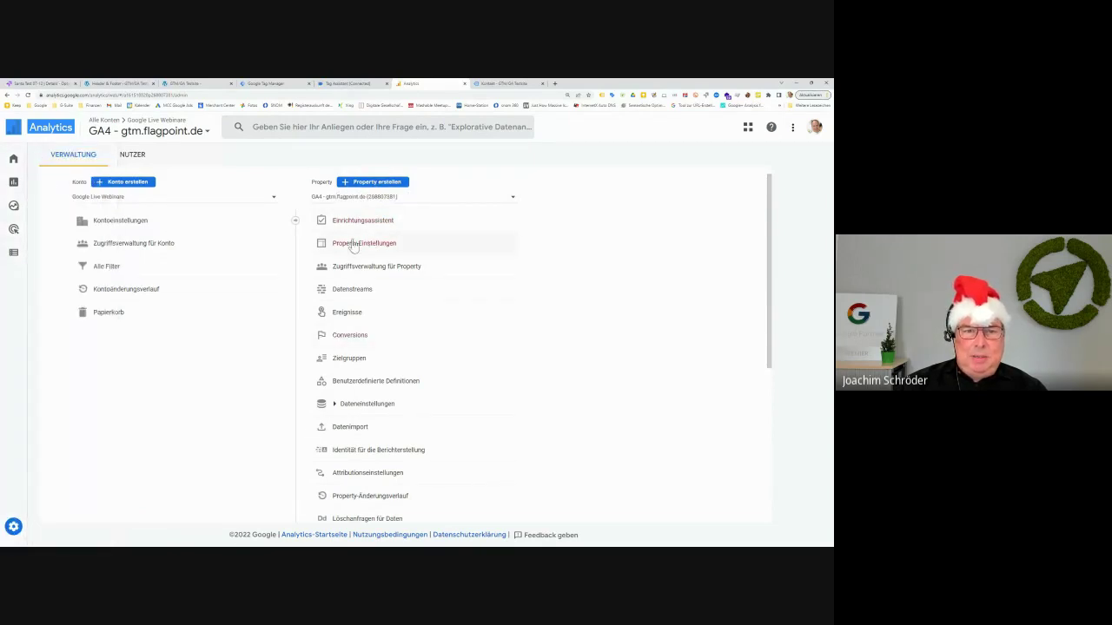
pyautogui.click(349, 315)
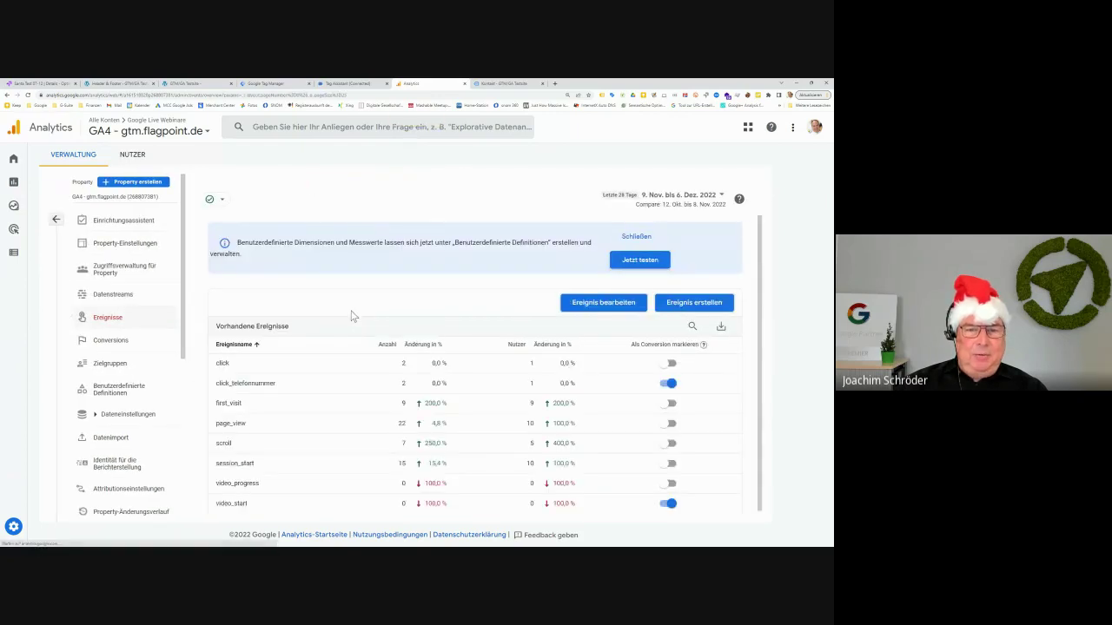
pyautogui.click(126, 344)
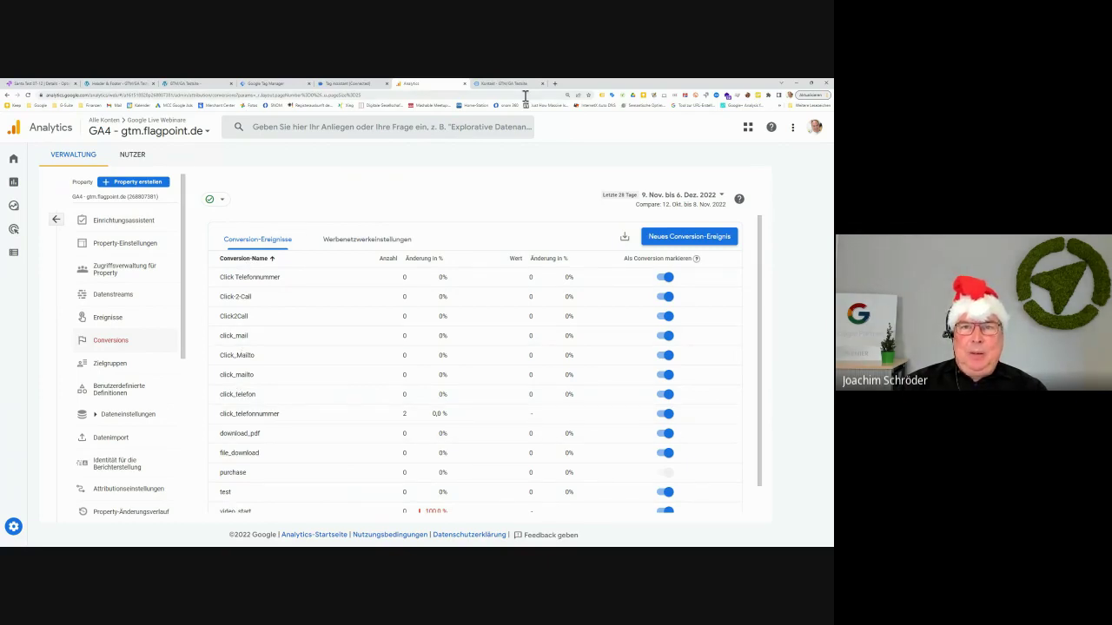
pyautogui.click(58, 85)
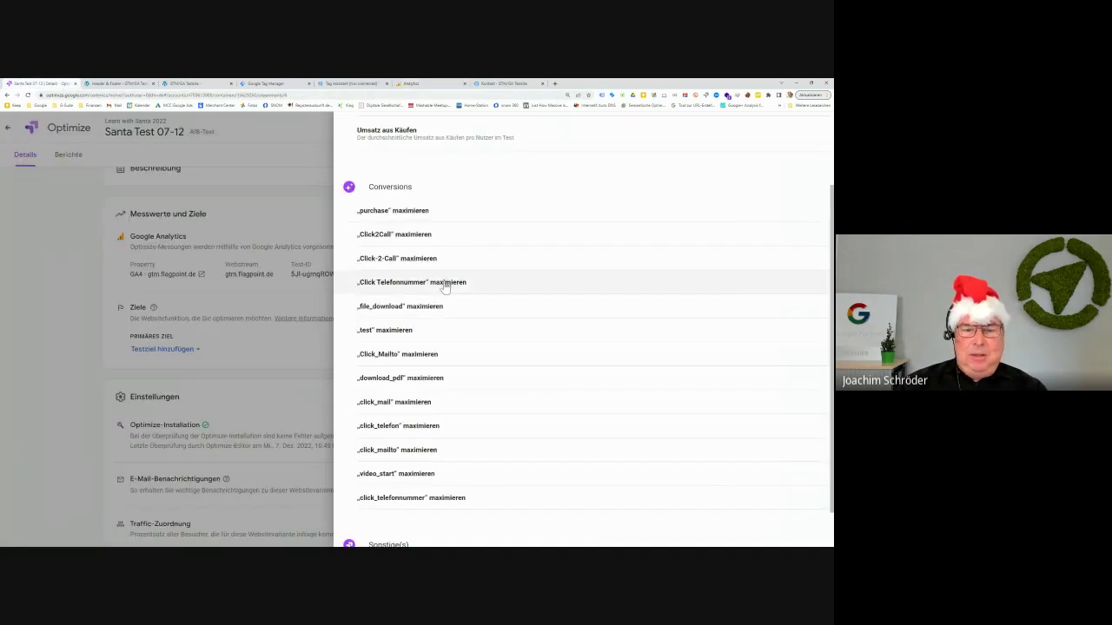
# Choose „Click_Mailto“ maximieren as Santa Test 07-12's primary goal
pyautogui.scroll(-1, 447, 290)
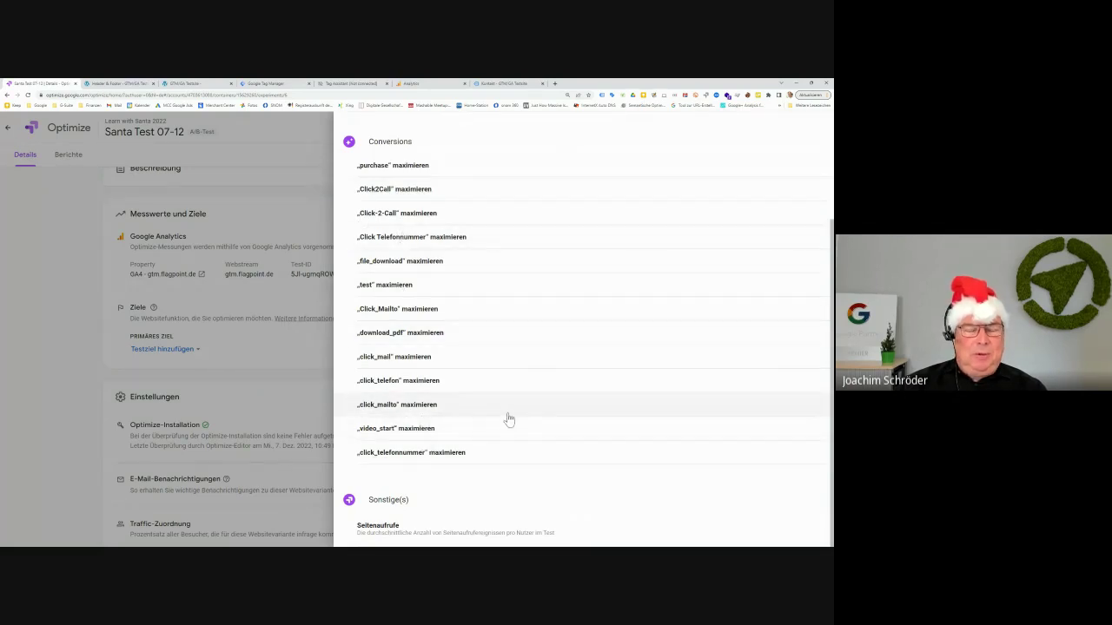
pyautogui.scroll(1, 509, 420)
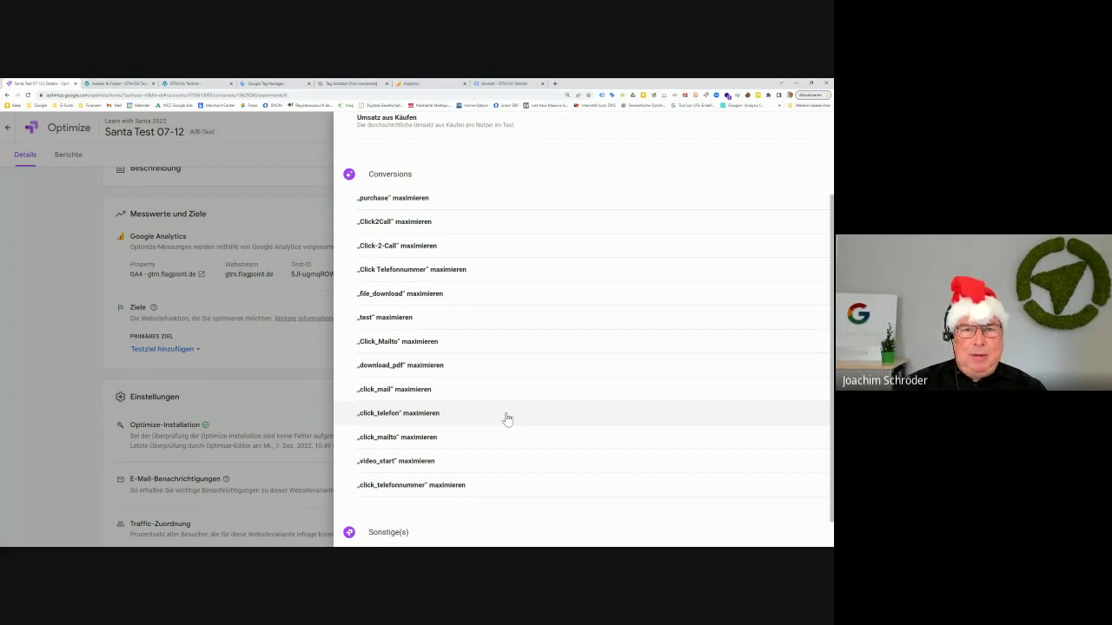
pyautogui.click(421, 344)
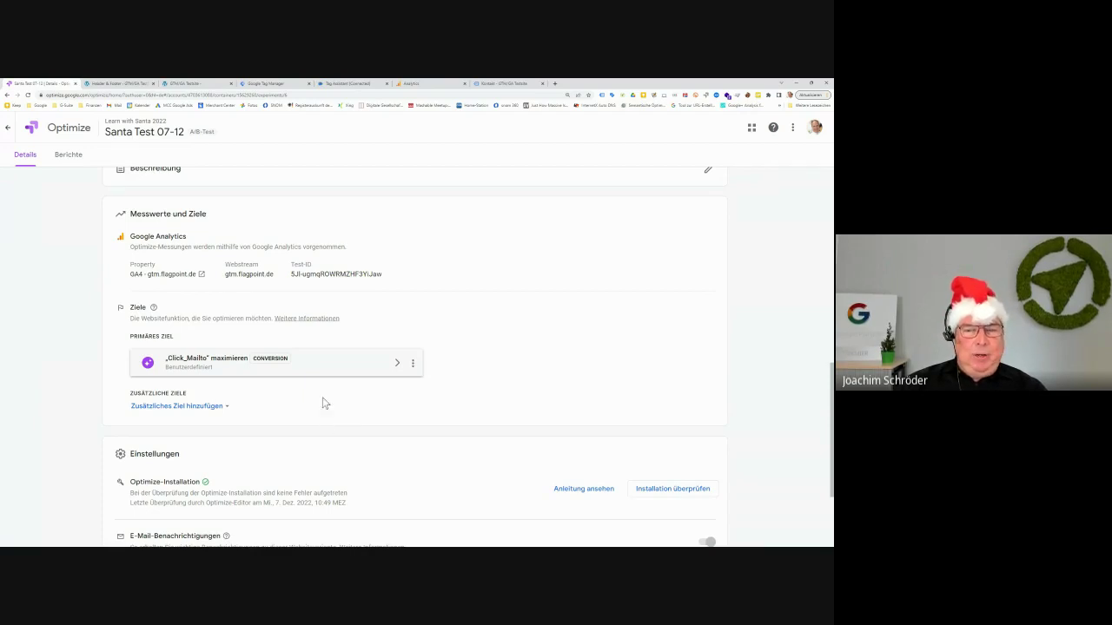
# Add „click_telefon“ maximieren from the goal list as an additional goal
pyautogui.click(224, 408)
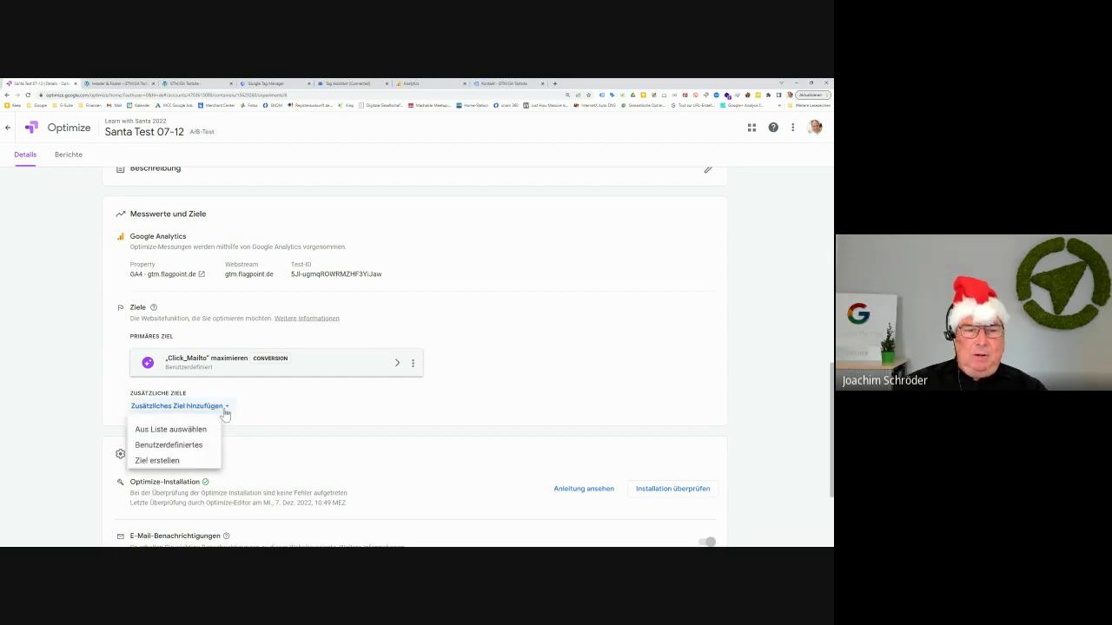
pyautogui.click(211, 430)
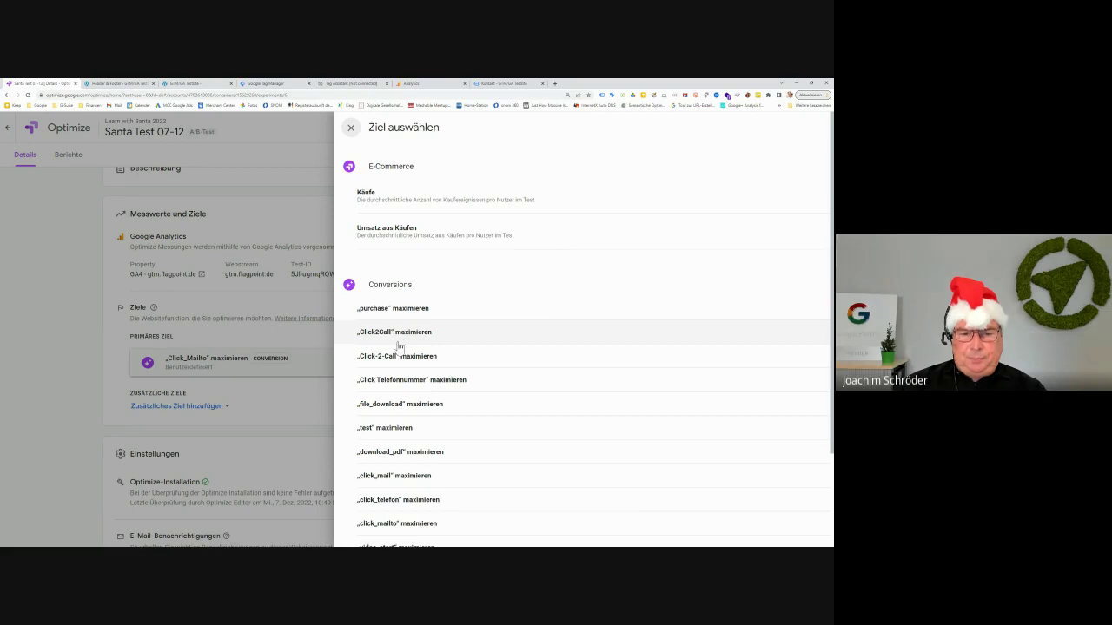
pyautogui.click(396, 501)
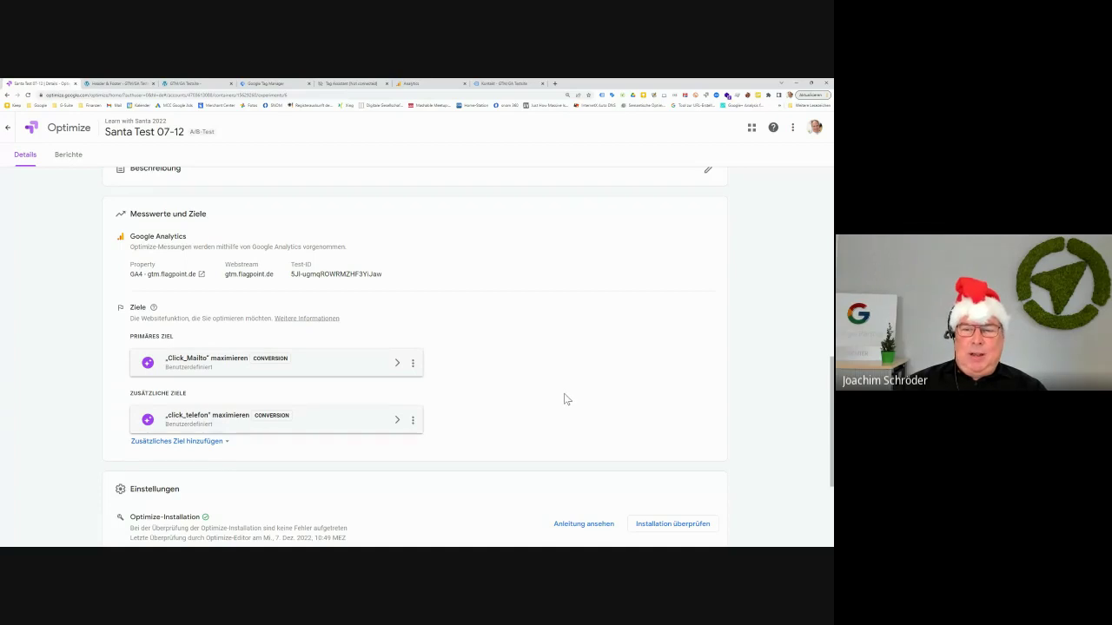
pyautogui.scroll(-2, 567, 392)
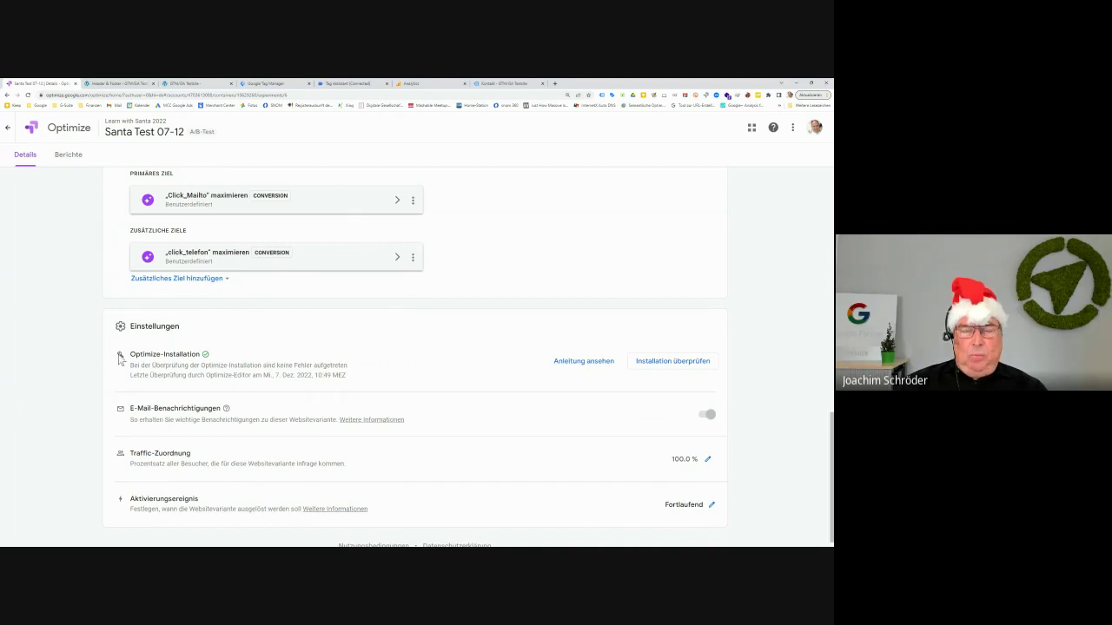
# Run 'Installation überprüfen', review the diagnosis, and return via 'Zurück zur Websitevariante'
pyautogui.scroll(4, 326, 365)
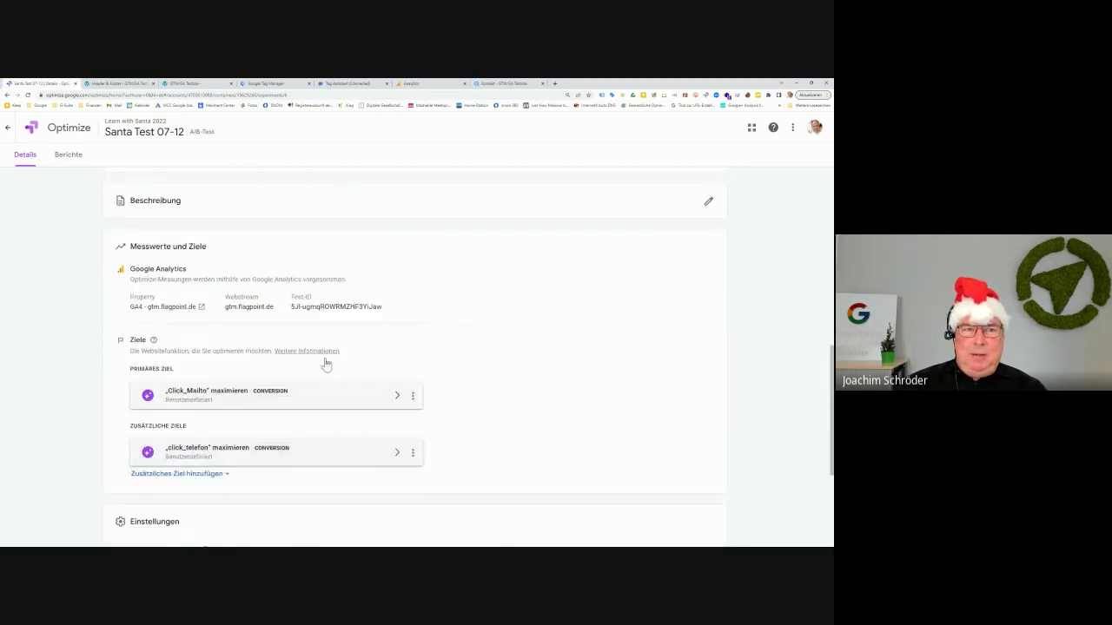
pyautogui.scroll(-3, 325, 364)
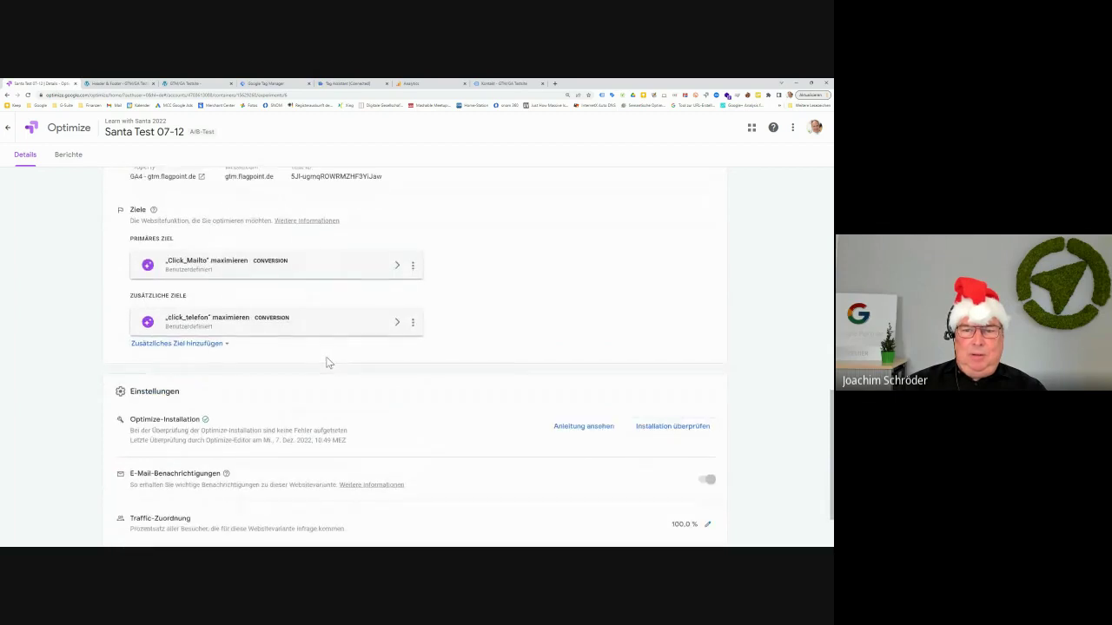
pyautogui.scroll(-2, 328, 363)
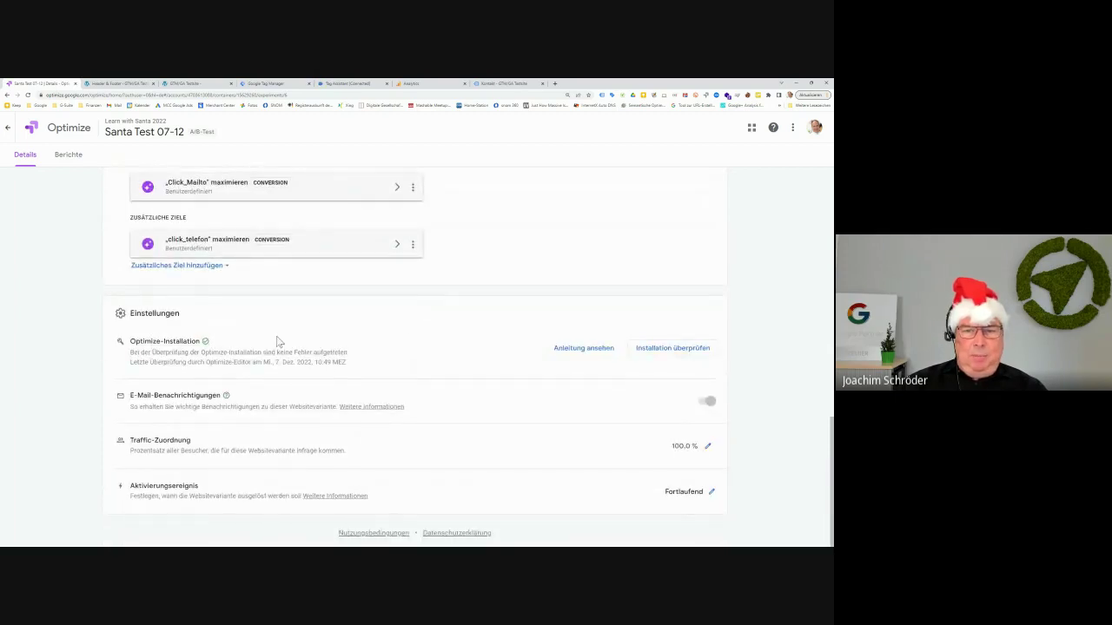
pyautogui.click(648, 349)
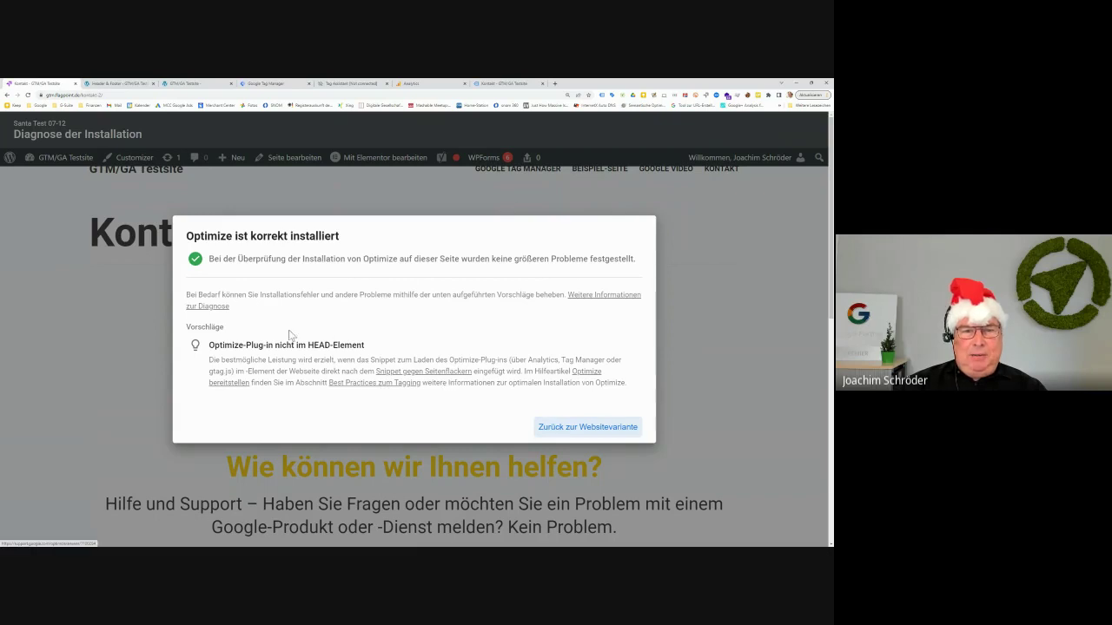
pyautogui.moveTo(255, 345); pyautogui.dragTo(387, 348)
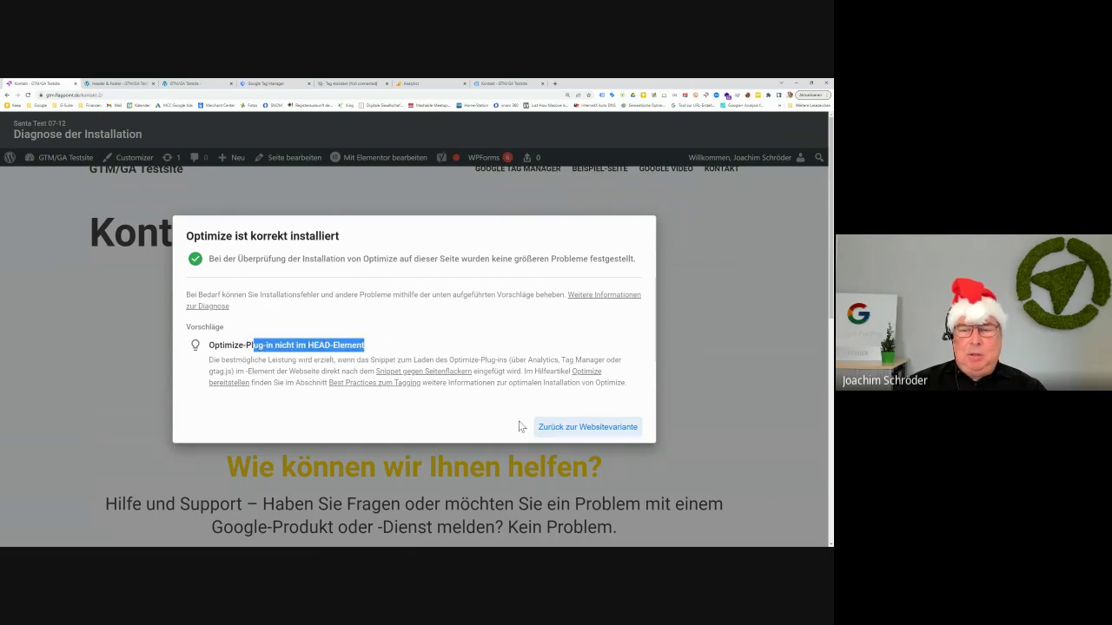
pyautogui.click(566, 432)
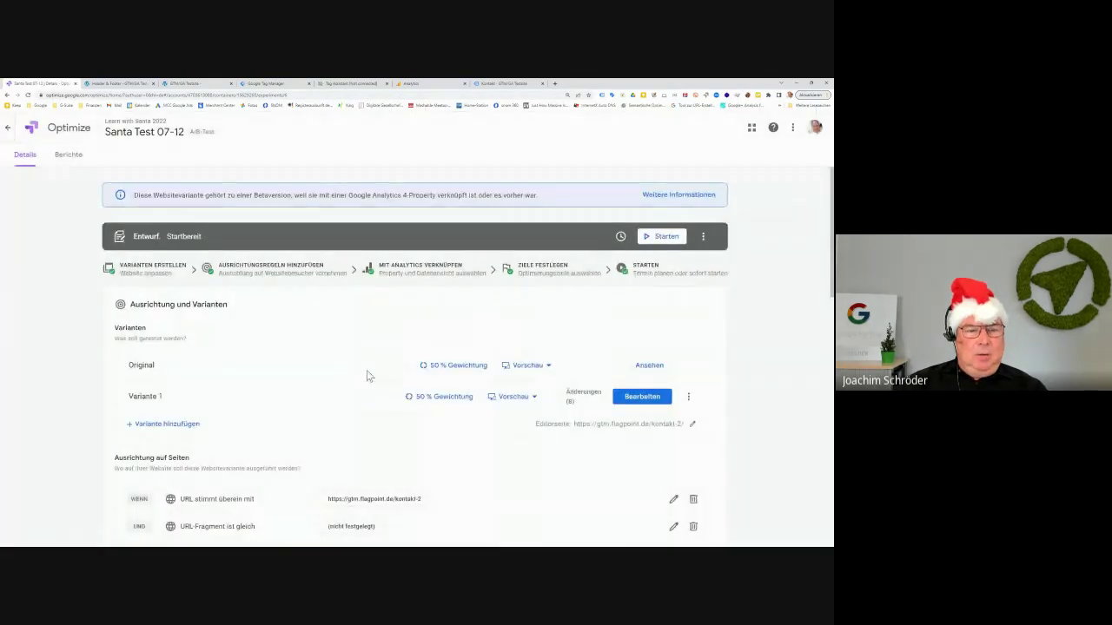
# Open the Traffic-Zuordnung setting of Santa Test 07-12, currently at 100,0 %
pyautogui.scroll(-5, 369, 369)
pyautogui.scroll(-8, 369, 359)
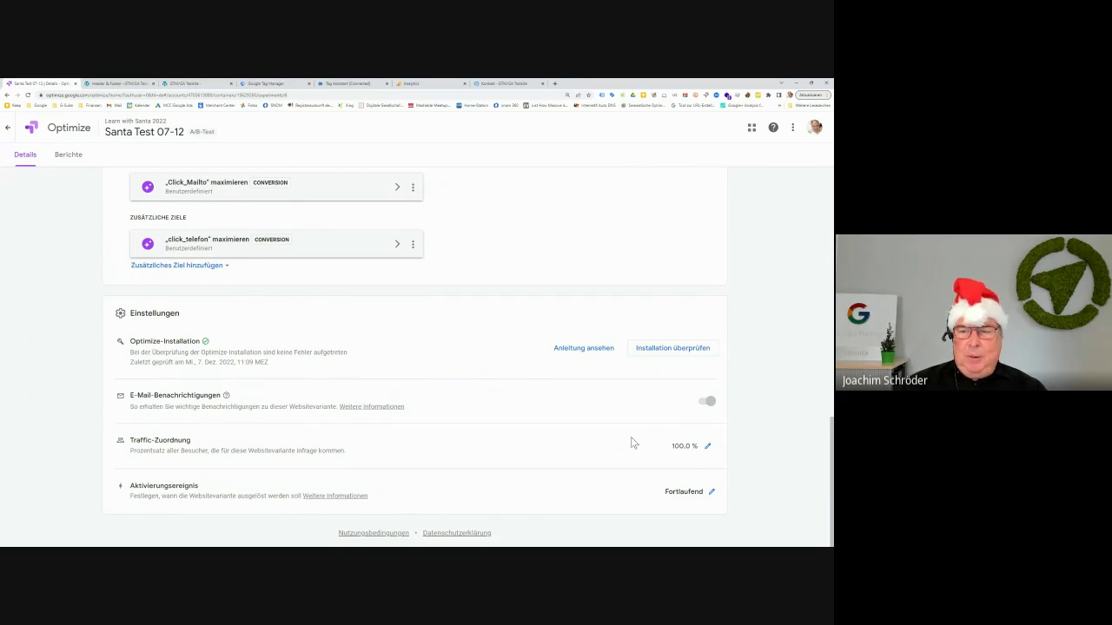
pyautogui.click(707, 446)
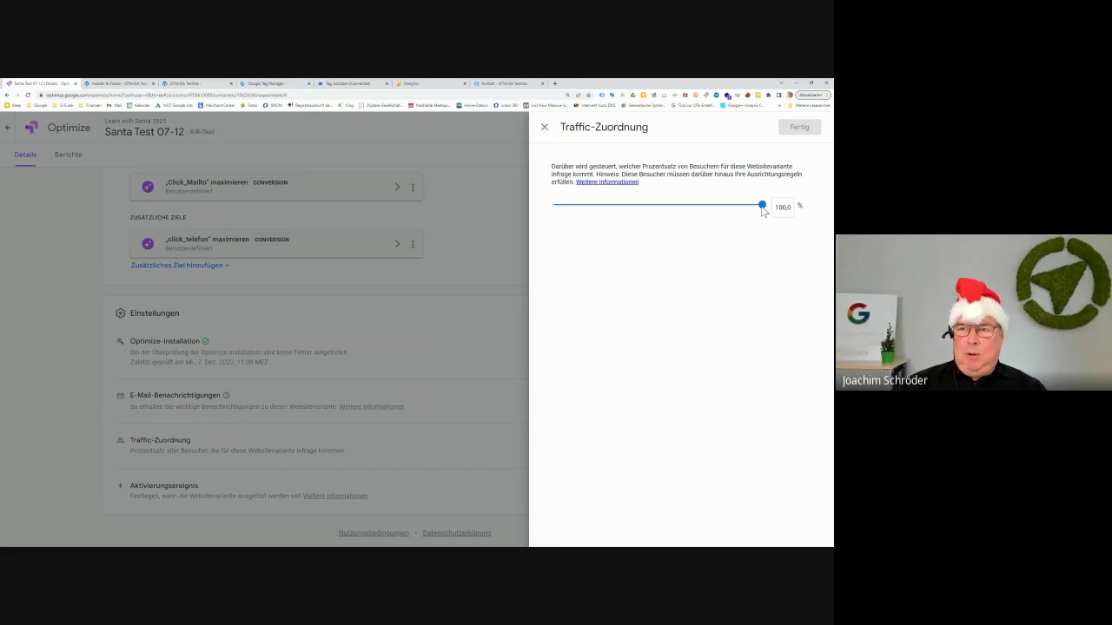
# Try traffic shares of about 47 %, 50 %, 52.9 % and 98.2 %, then discard, keeping 100 %
pyautogui.click(761, 206)
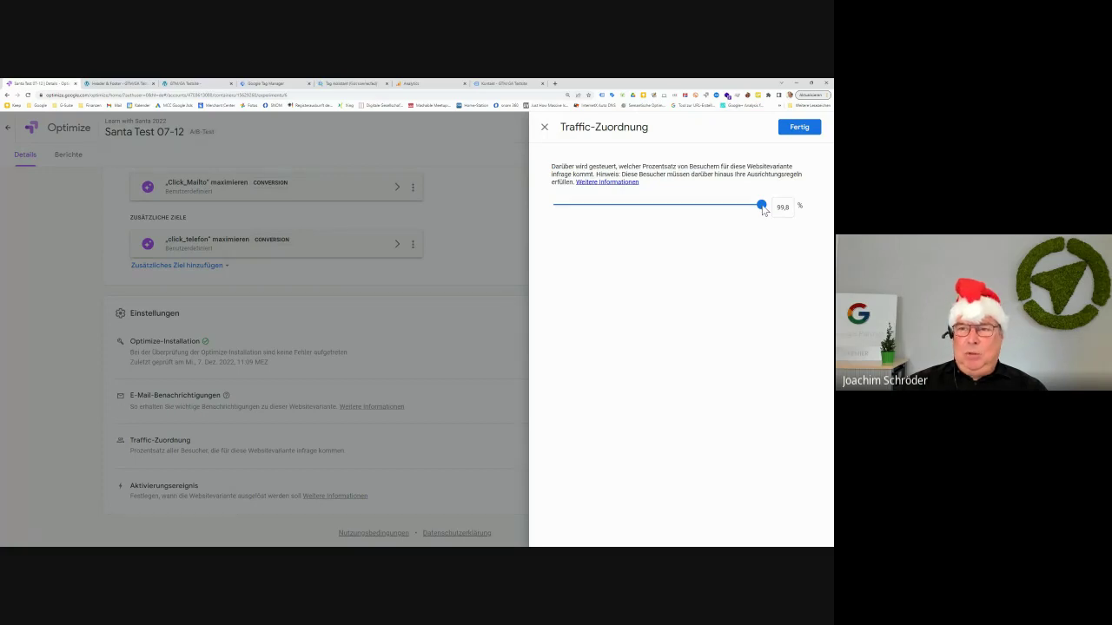
pyautogui.moveTo(763, 210); pyautogui.dragTo(653, 210)
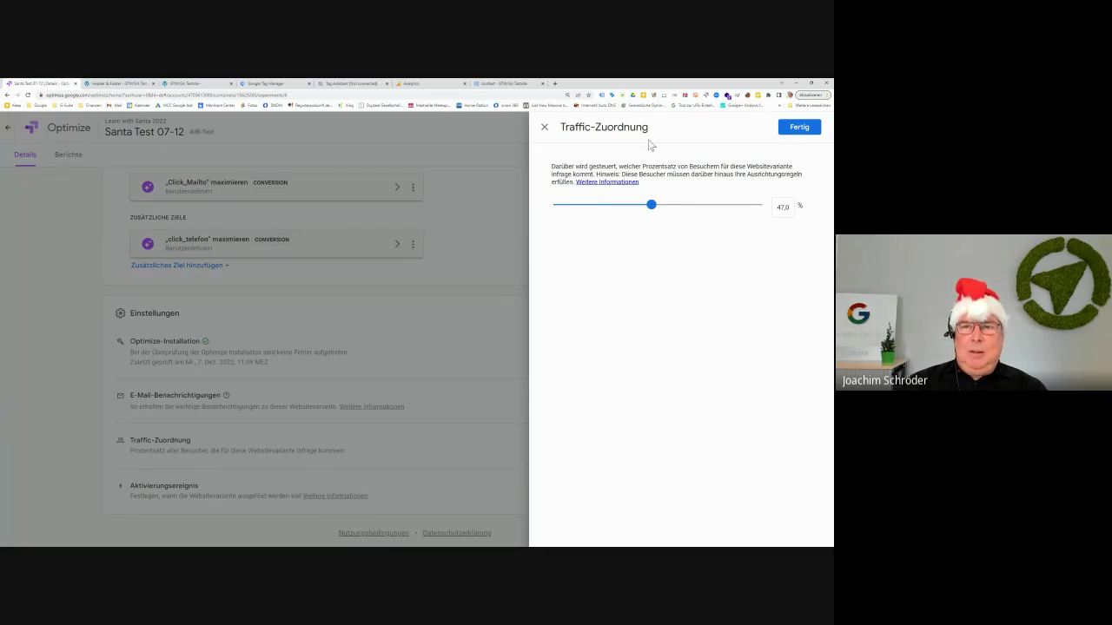
pyautogui.click(657, 205)
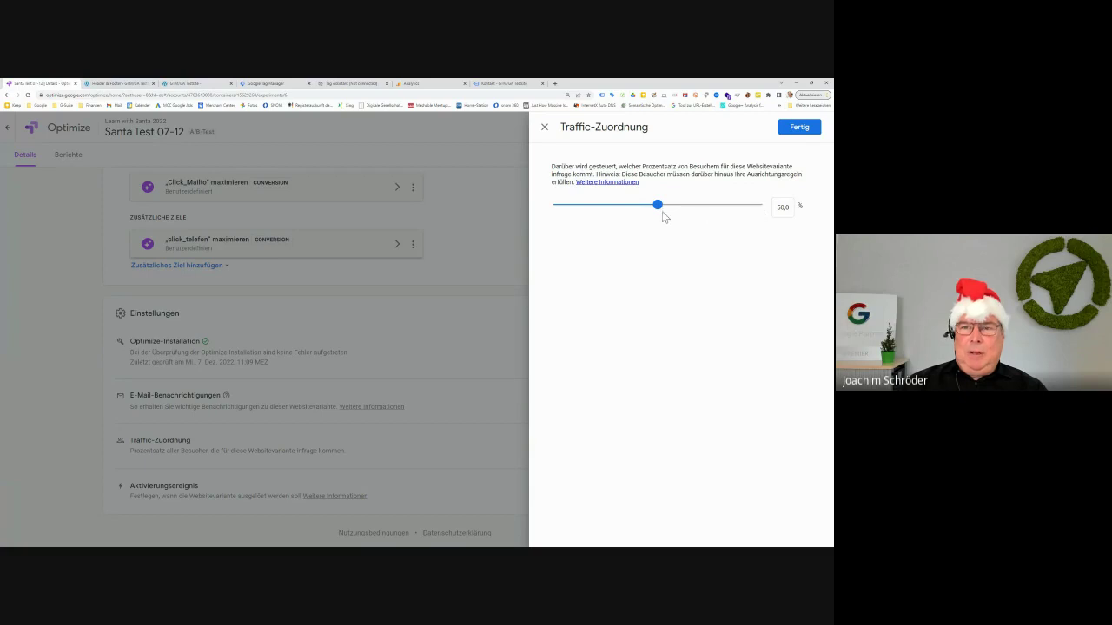
pyautogui.moveTo(657, 205); pyautogui.dragTo(664, 205)
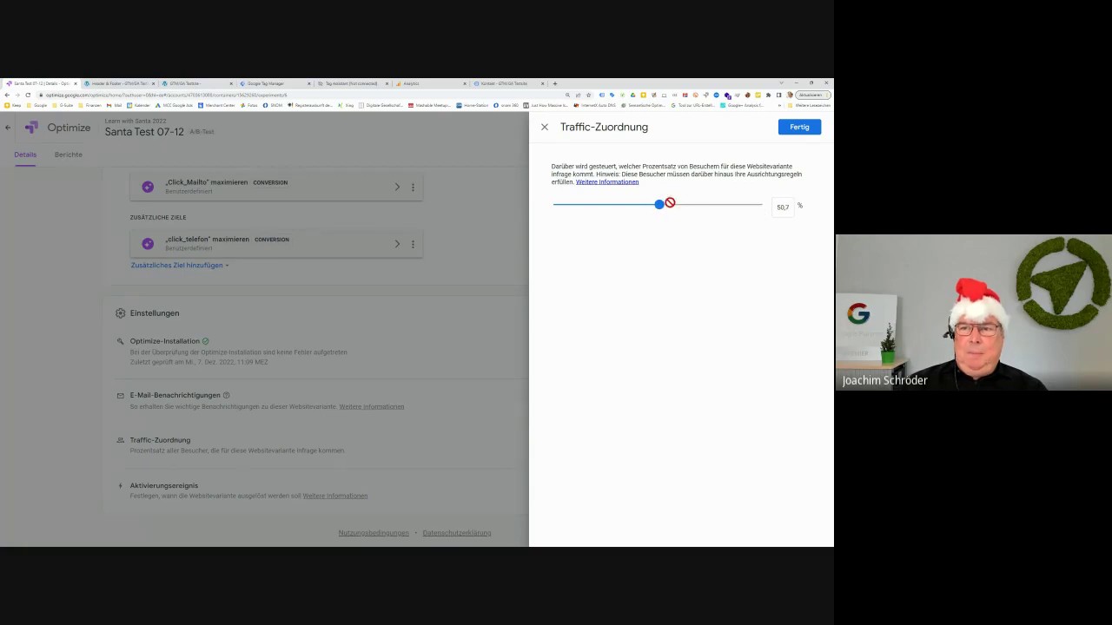
pyautogui.click(758, 206)
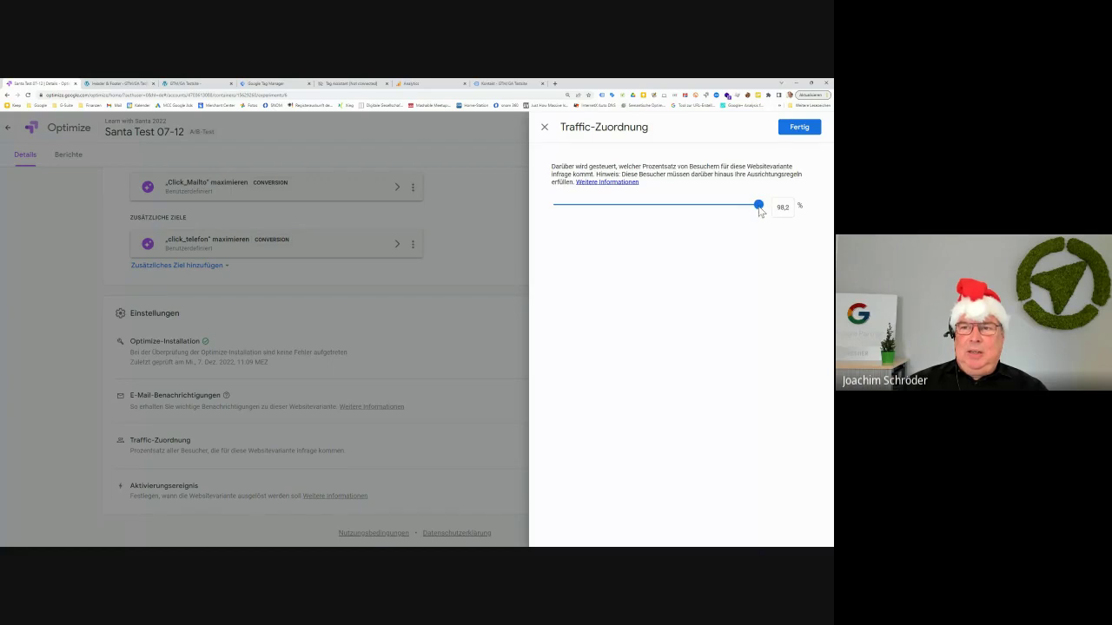
pyautogui.click(758, 205)
pyautogui.click(553, 137)
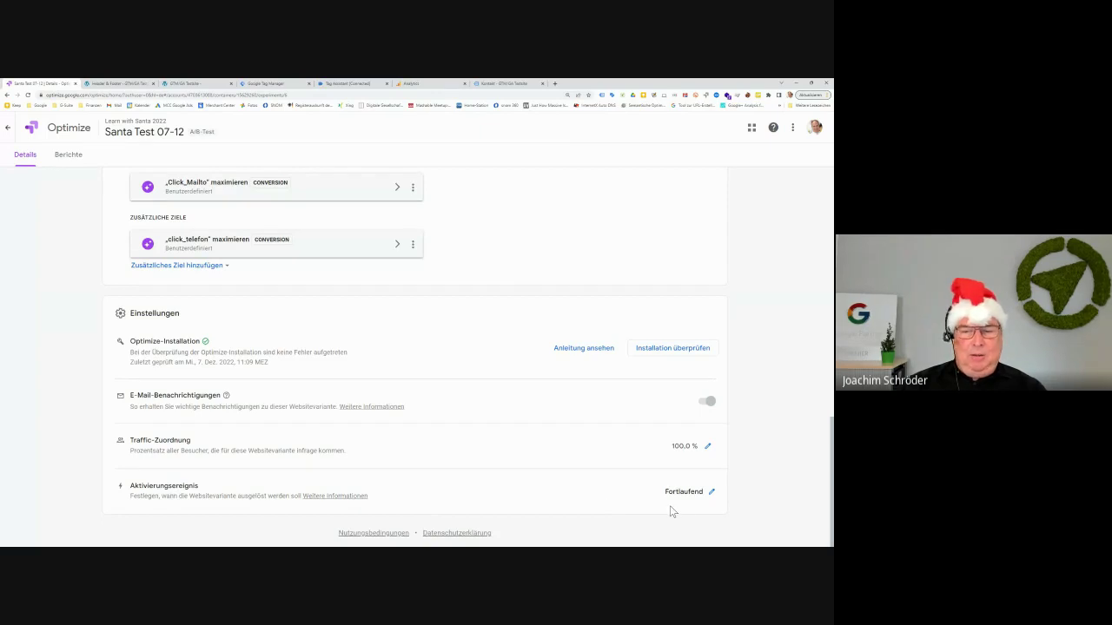
pyautogui.click(711, 492)
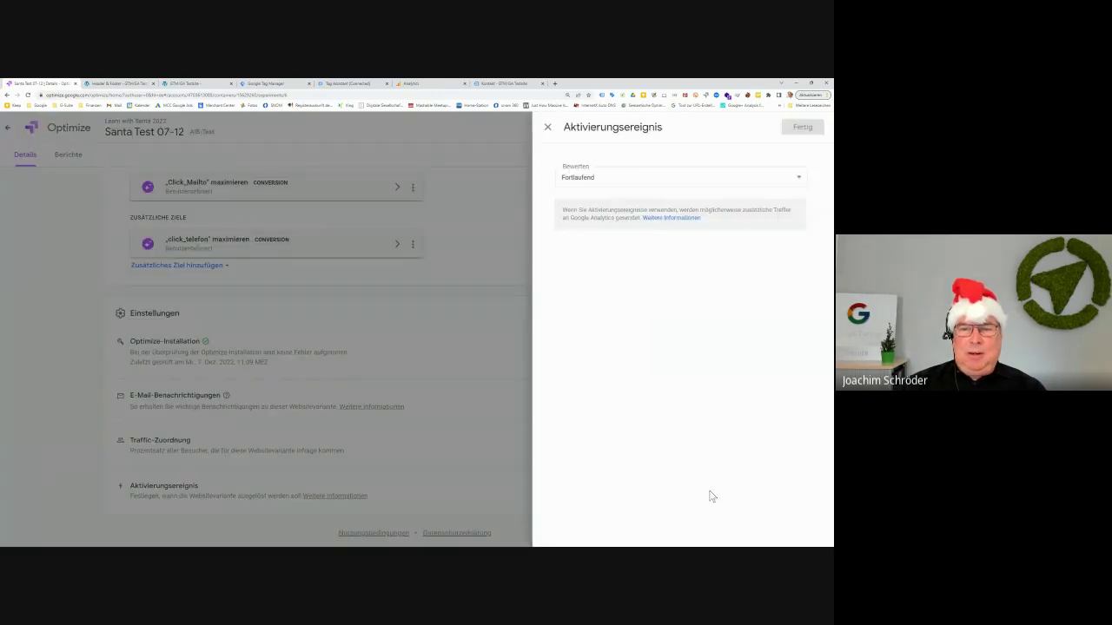
pyautogui.click(605, 176)
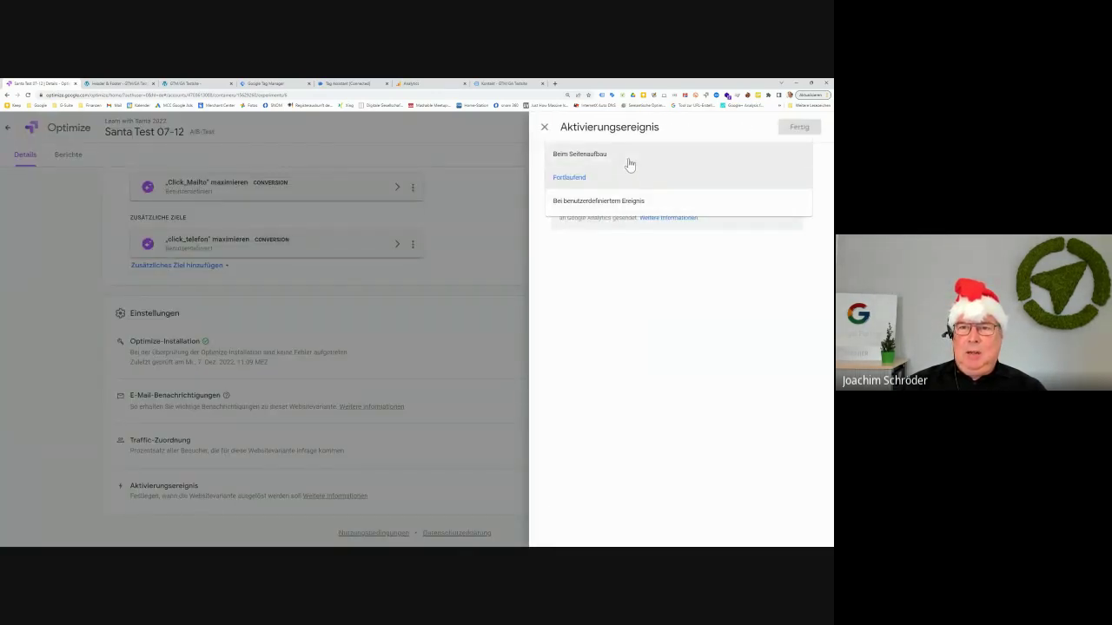
pyautogui.click(547, 130)
pyautogui.click(546, 128)
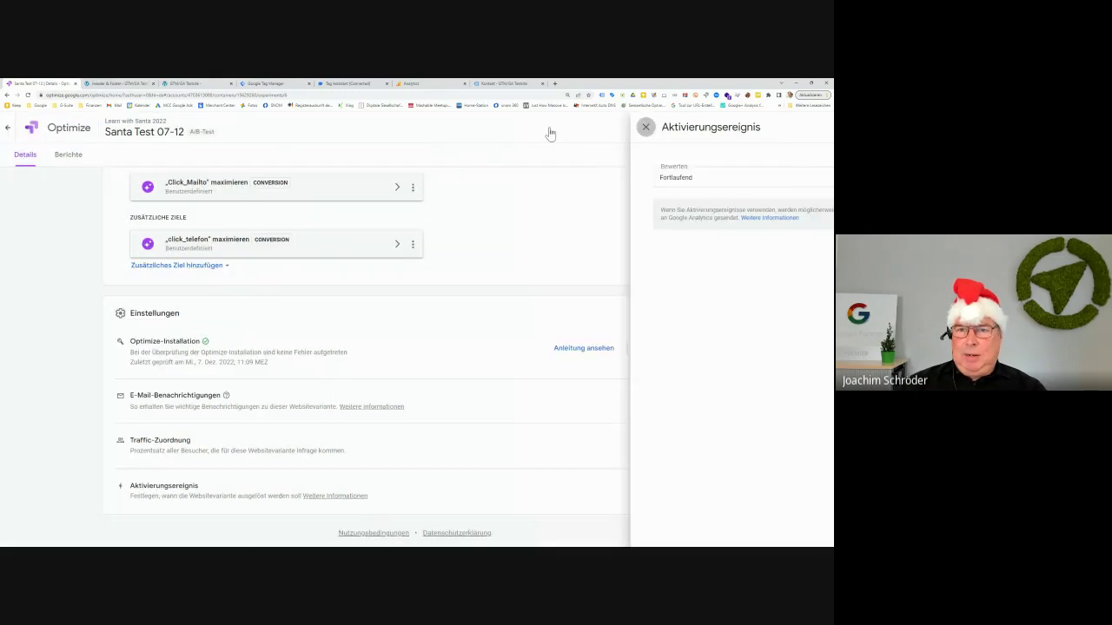
pyautogui.scroll(5, 477, 459)
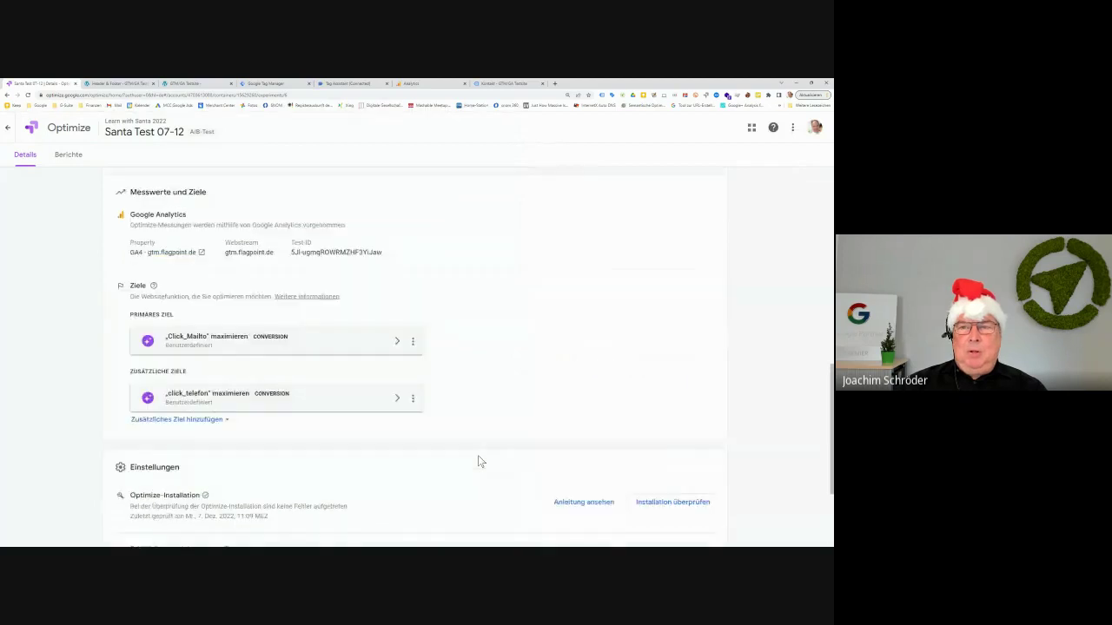
pyautogui.scroll(4, 480, 460)
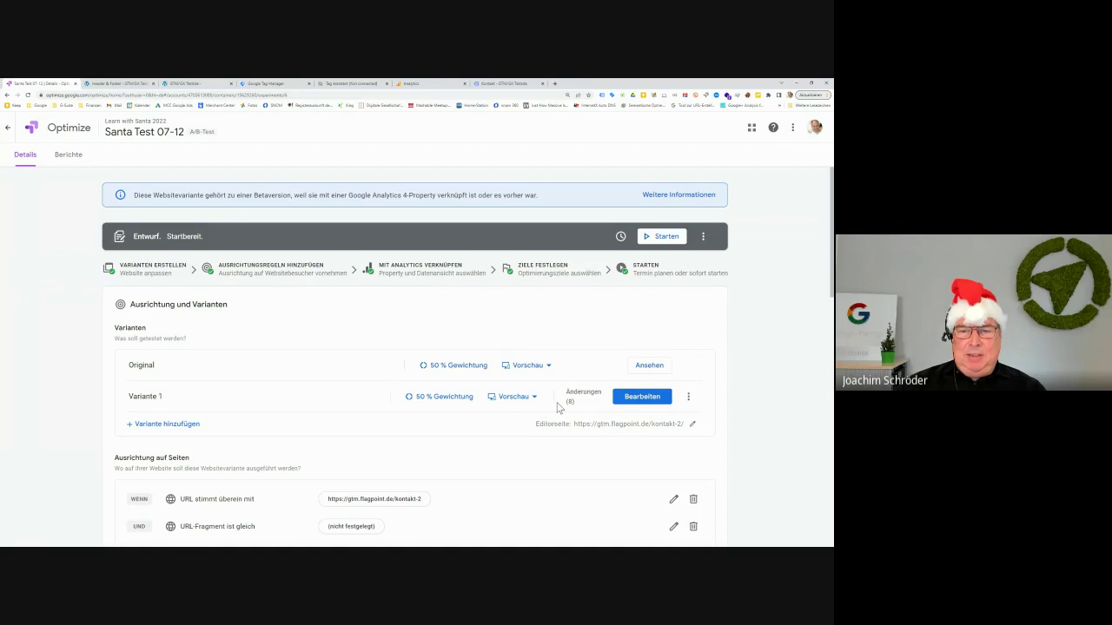
pyautogui.moveTo(575, 408)
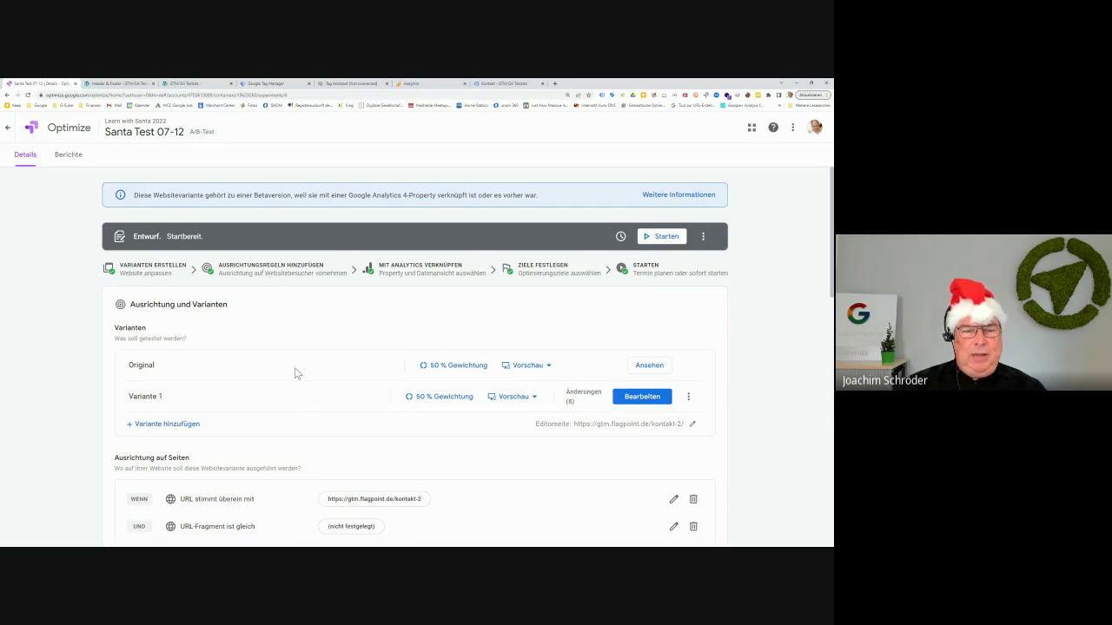
pyautogui.scroll(-3, 294, 379)
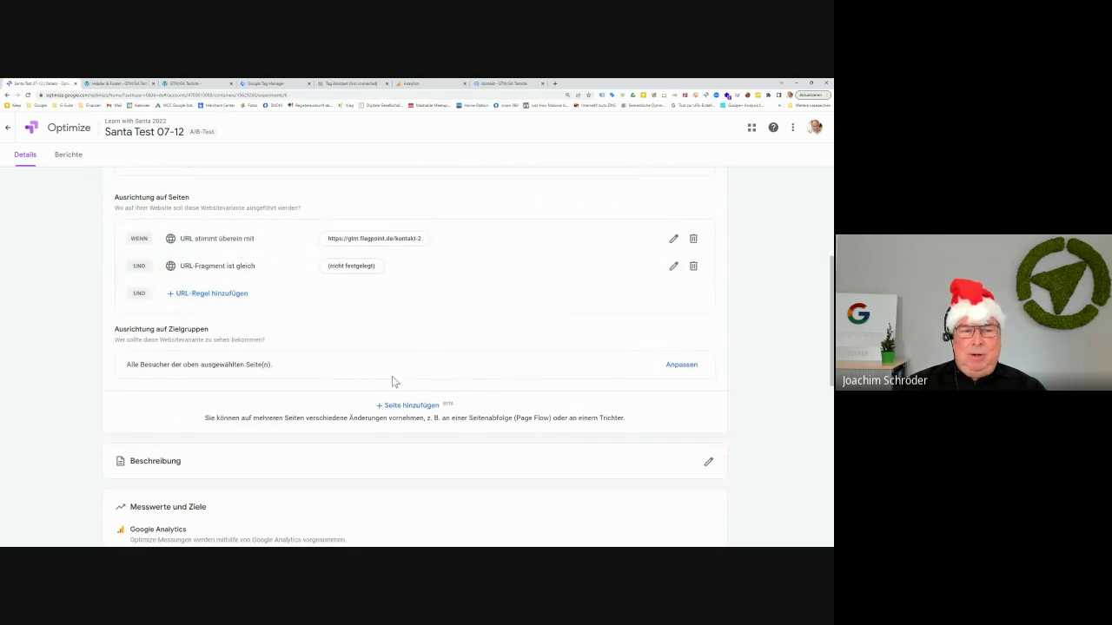
pyautogui.scroll(3, 391, 380)
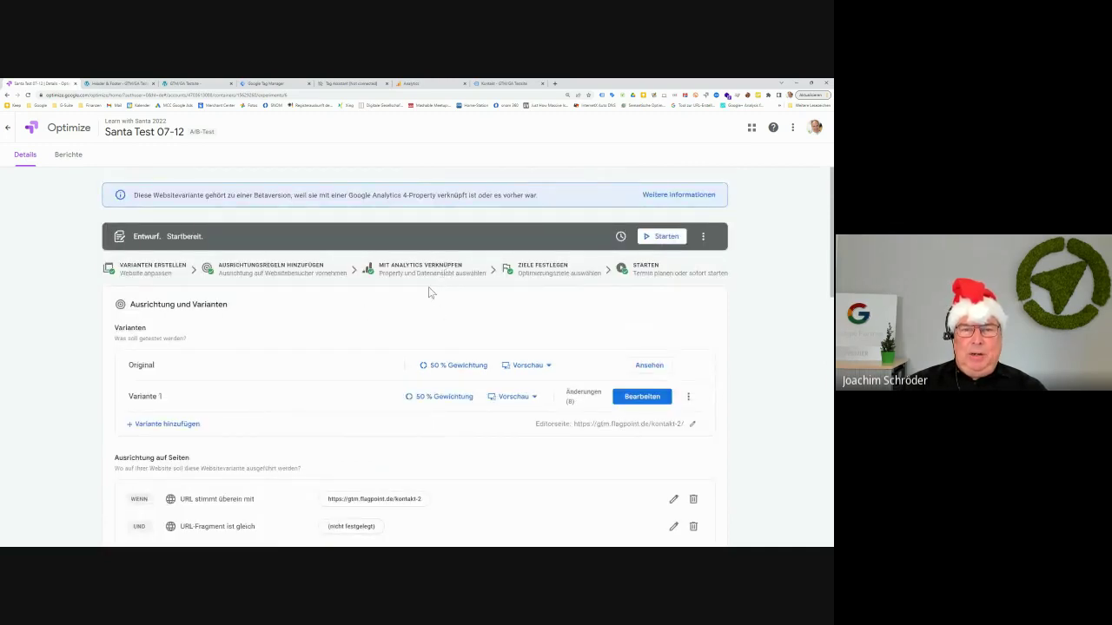
pyautogui.scroll(-4, 290, 450)
pyautogui.scroll(-5, 290, 448)
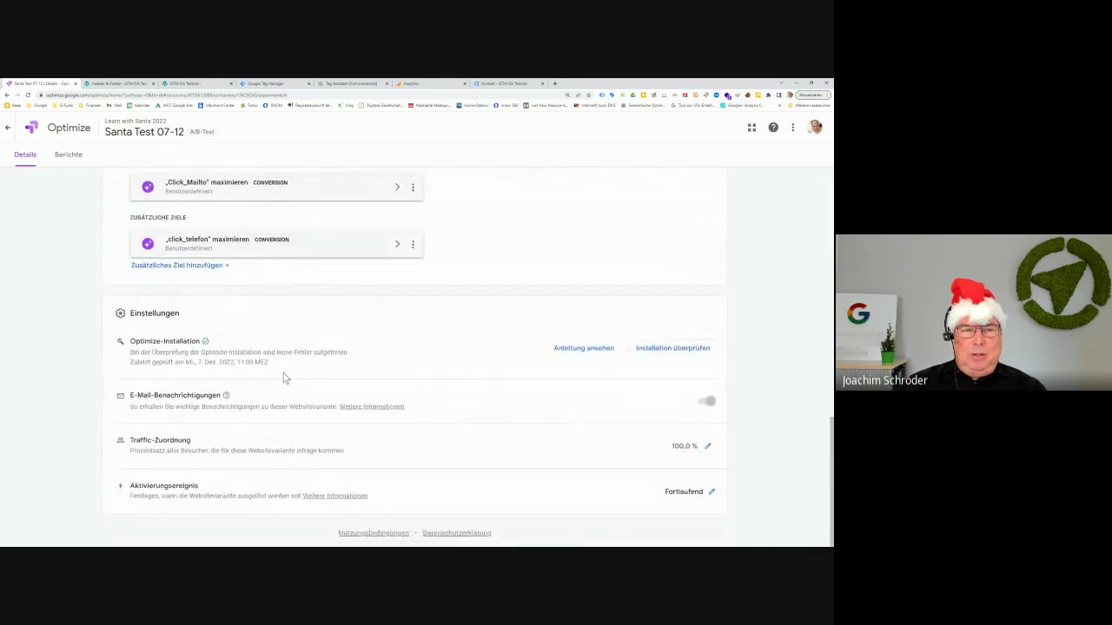
pyautogui.scroll(3, 283, 376)
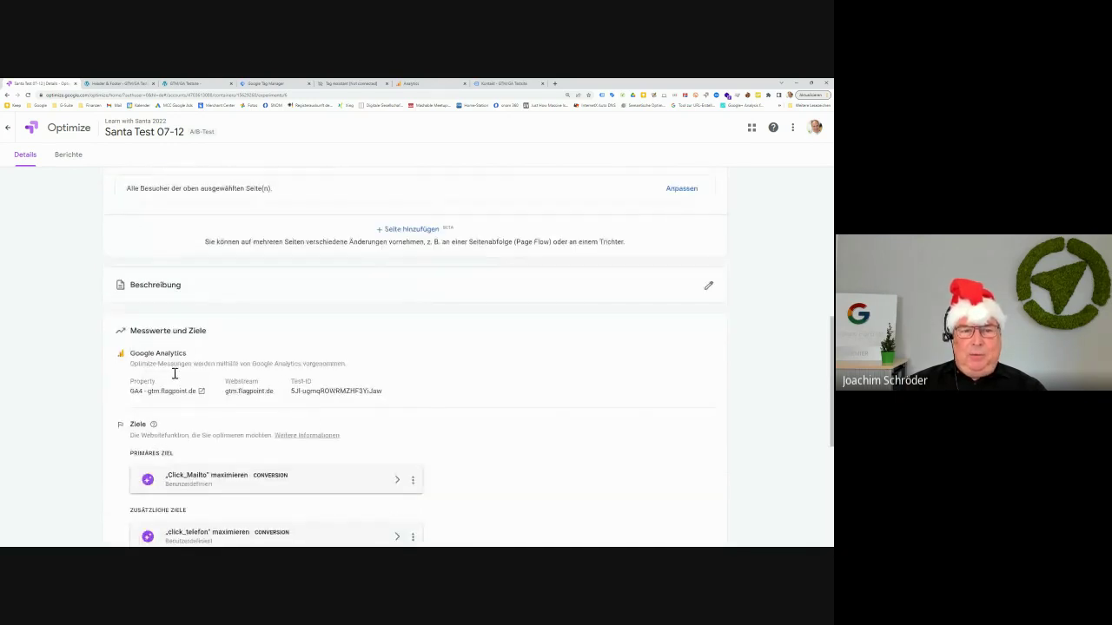
pyautogui.scroll(3, 363, 395)
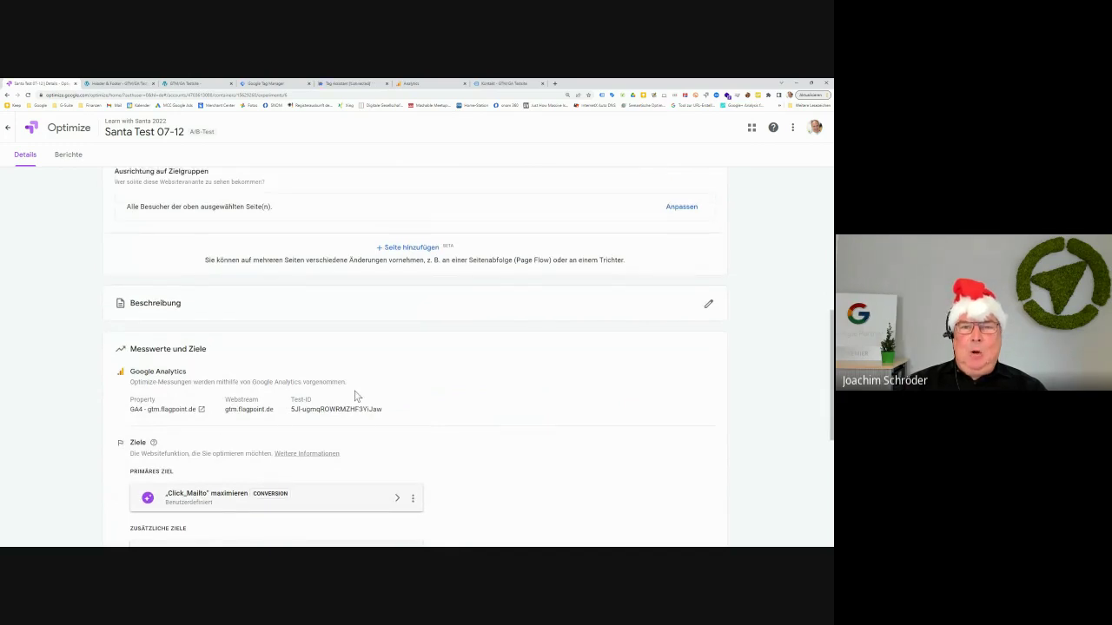
pyautogui.scroll(2, 354, 397)
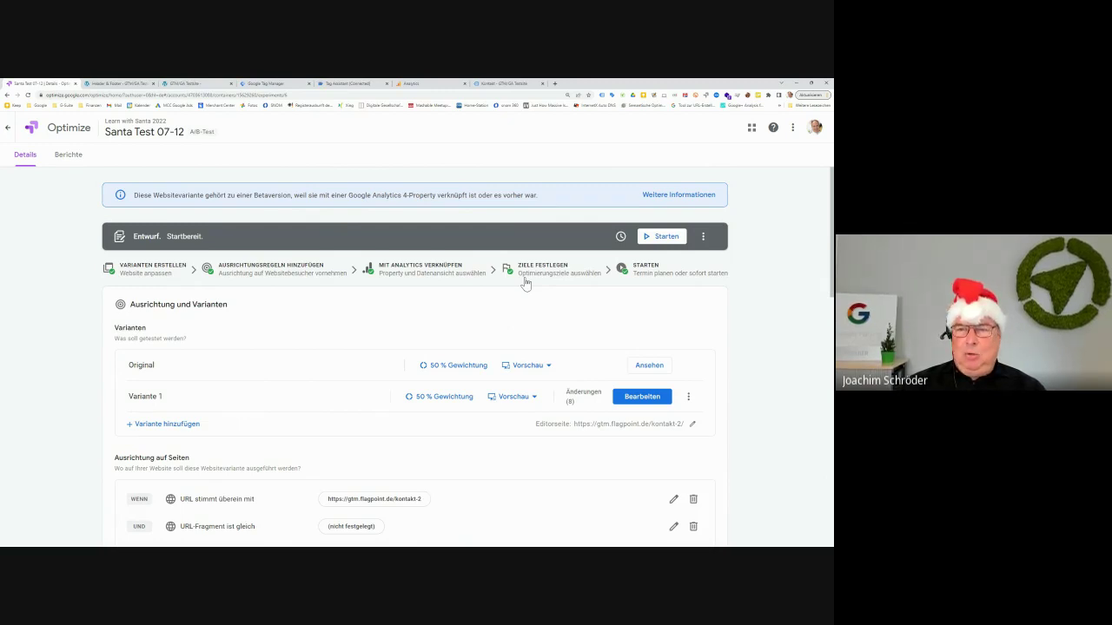
pyautogui.click(621, 237)
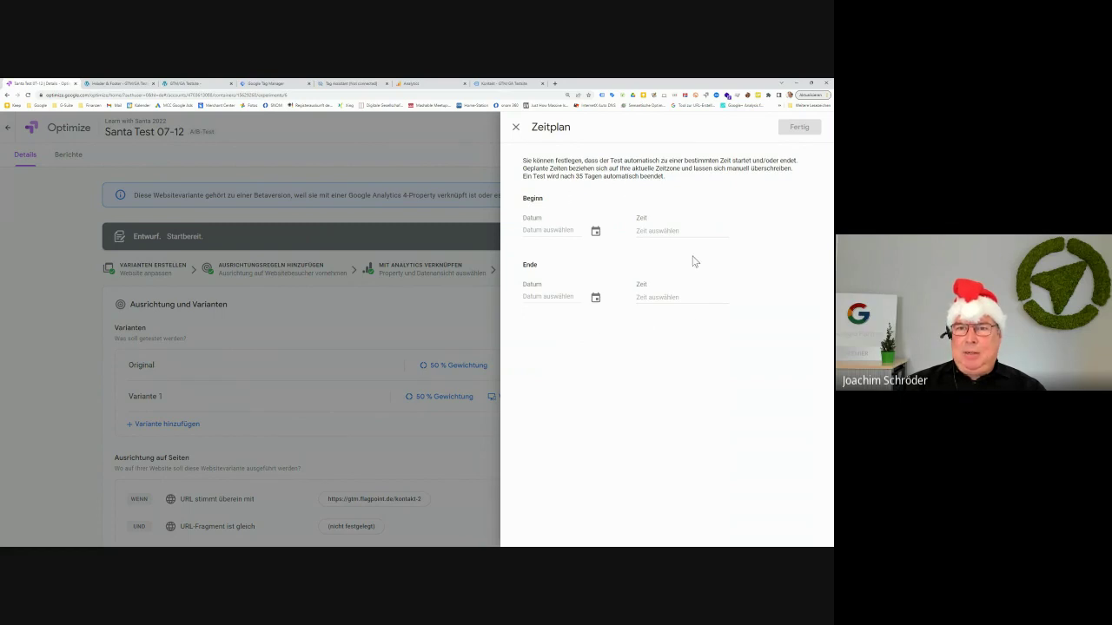
pyautogui.moveTo(546, 171); pyautogui.dragTo(604, 178)
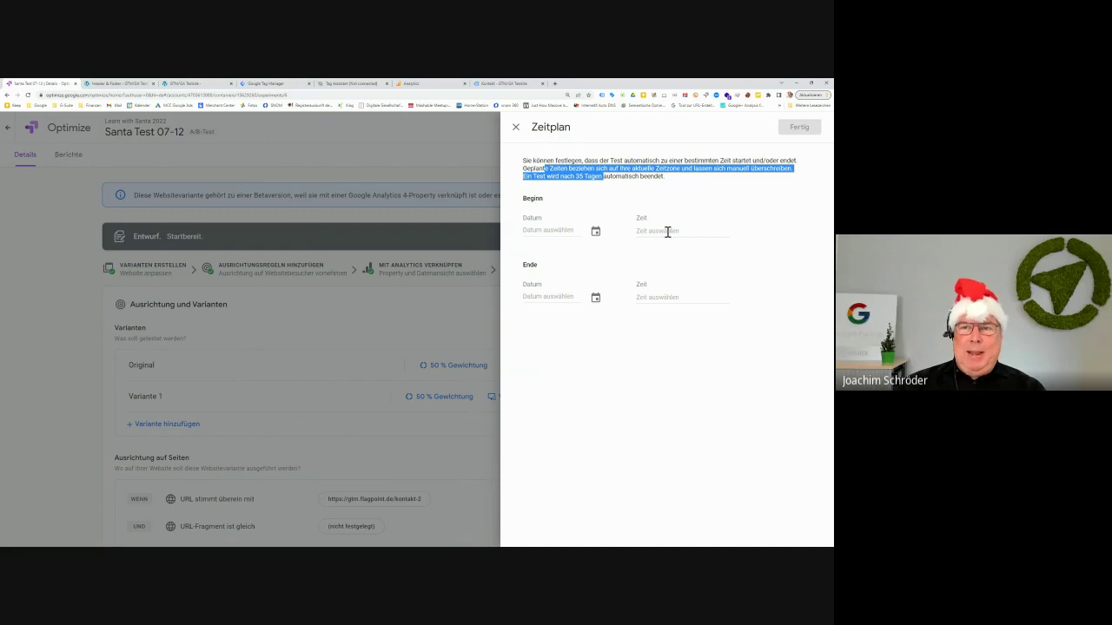
pyautogui.click(515, 128)
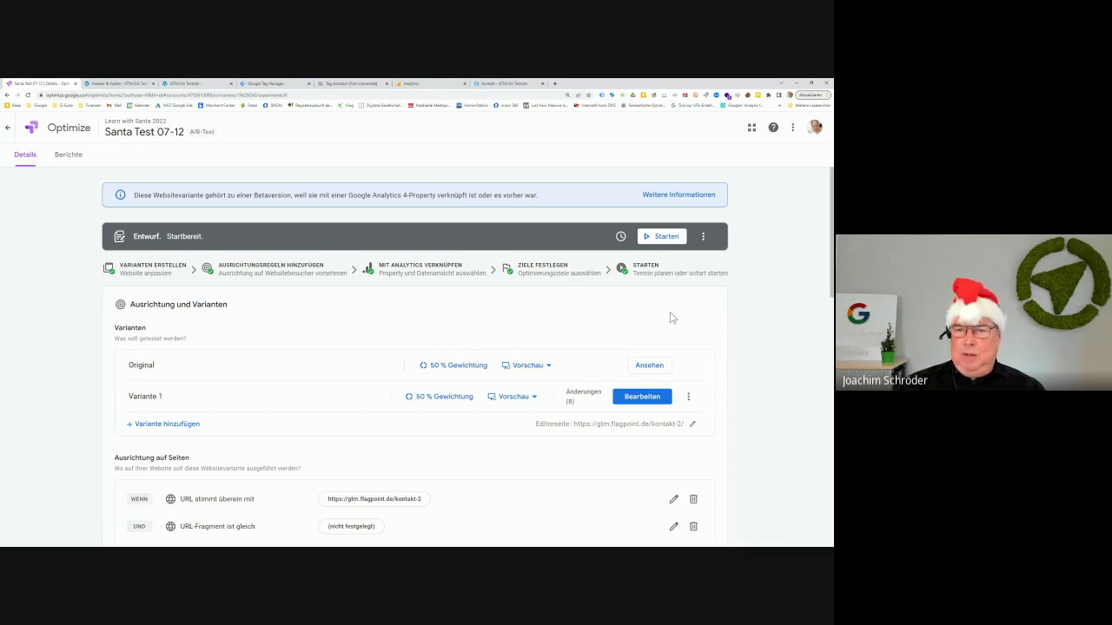
# Start Santa Test 07-12, running until 11 Jan 2023, and switch to the live Kontakt page
pyautogui.click(667, 237)
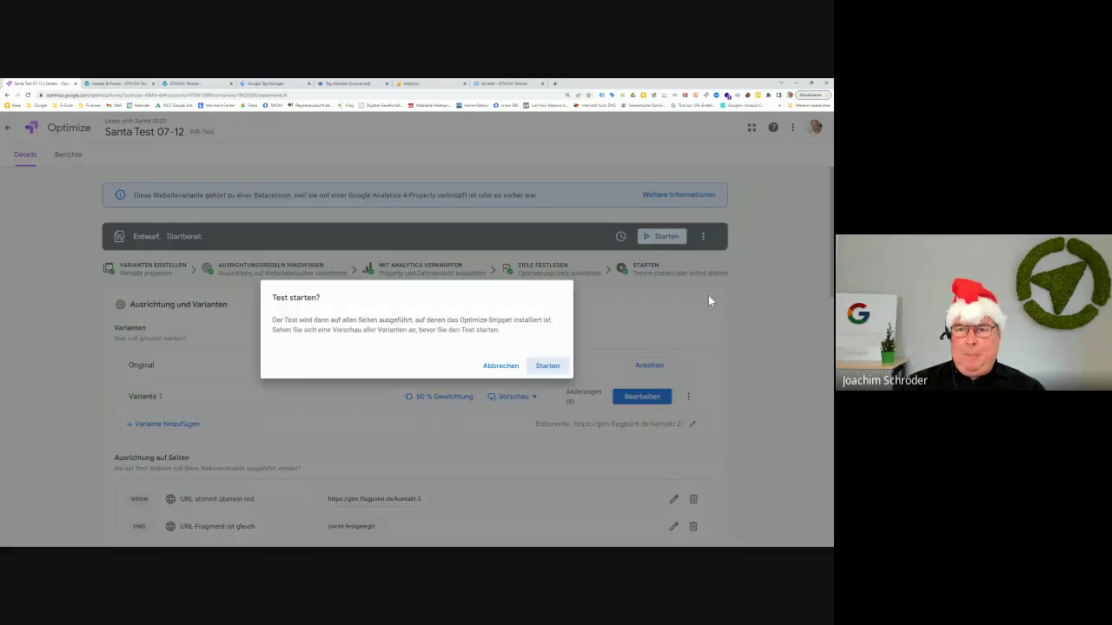
pyautogui.click(540, 366)
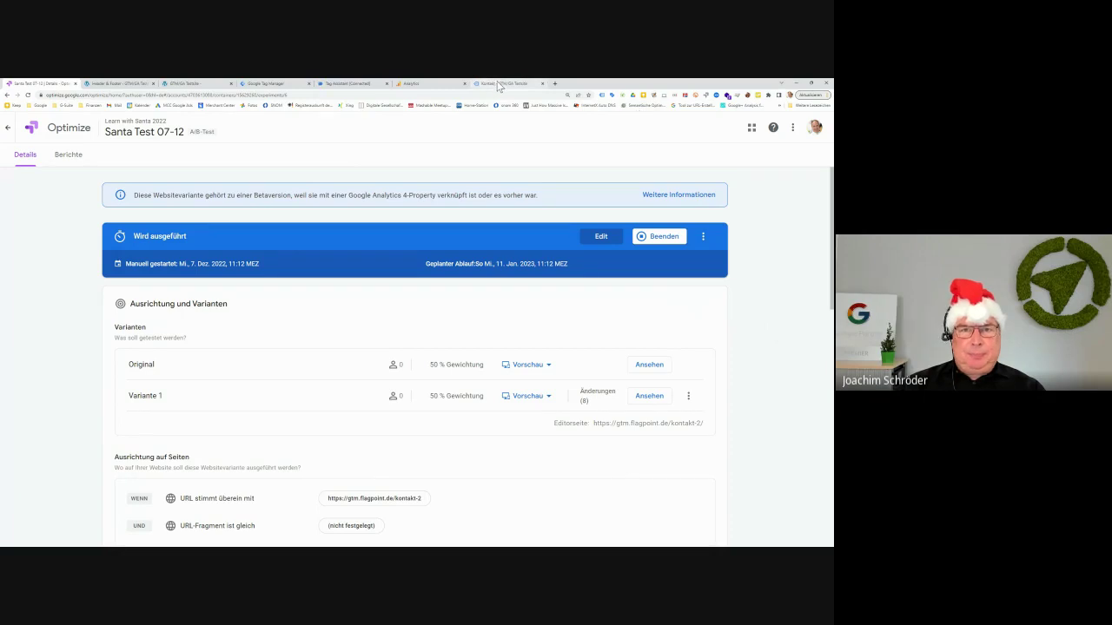
pyautogui.click(499, 83)
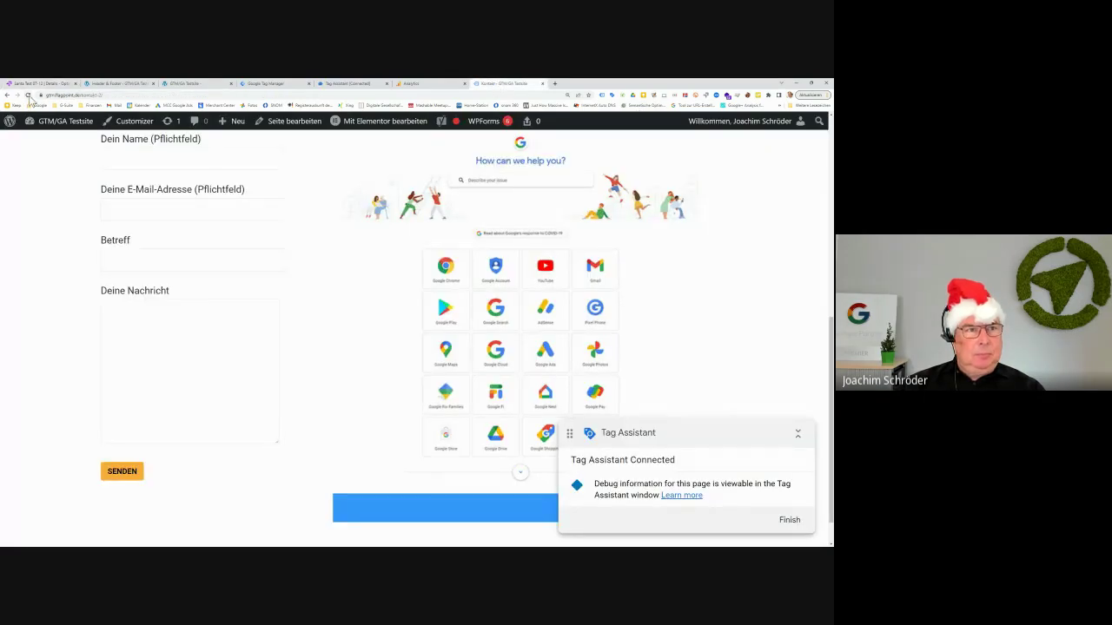
# Reload the live Kontakt page, including once from its address bar
pyautogui.click(28, 96)
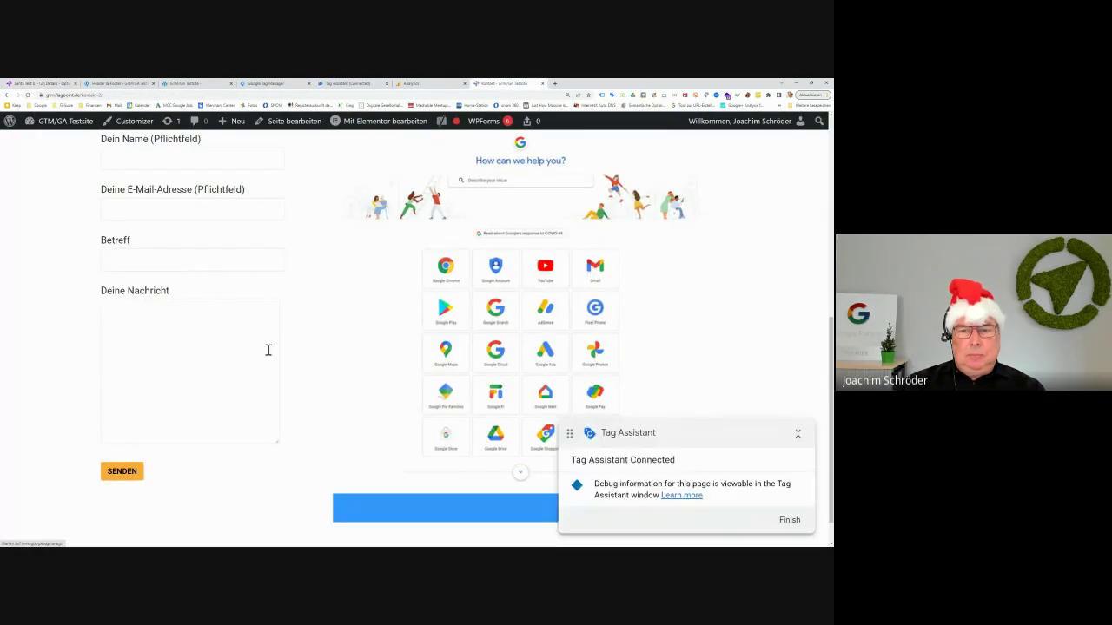
pyautogui.scroll(3, 333, 414)
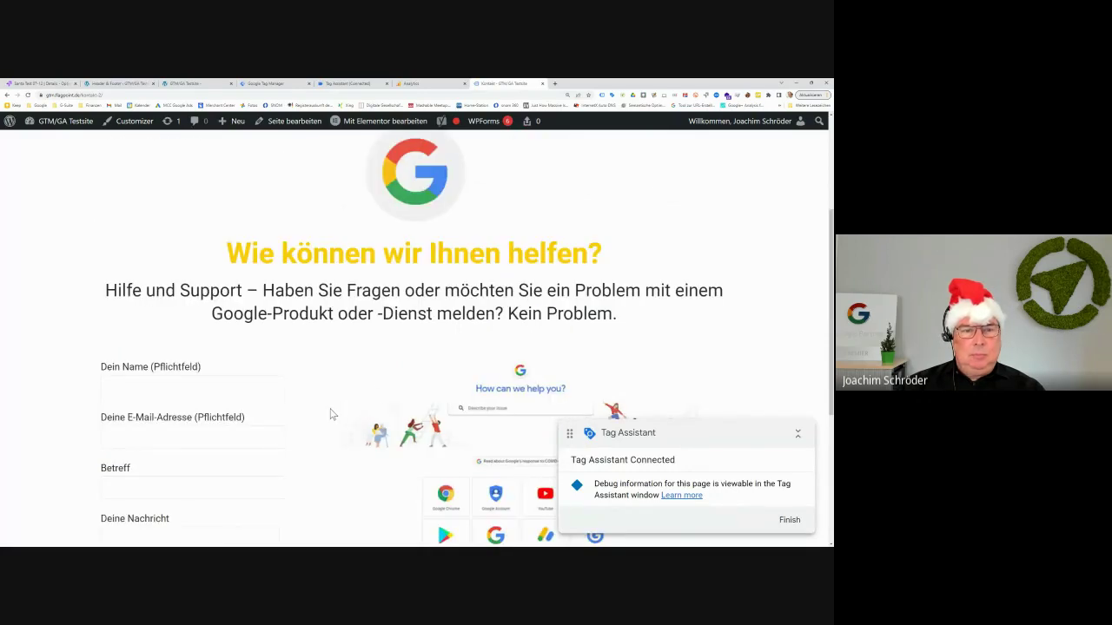
pyautogui.scroll(3, 330, 414)
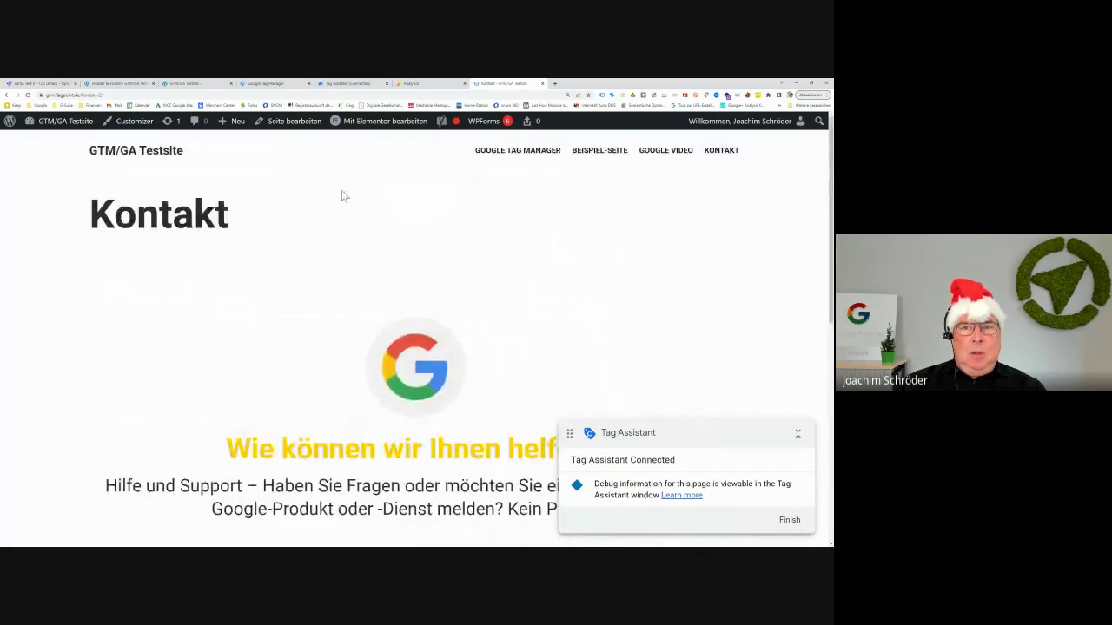
pyautogui.click(142, 94)
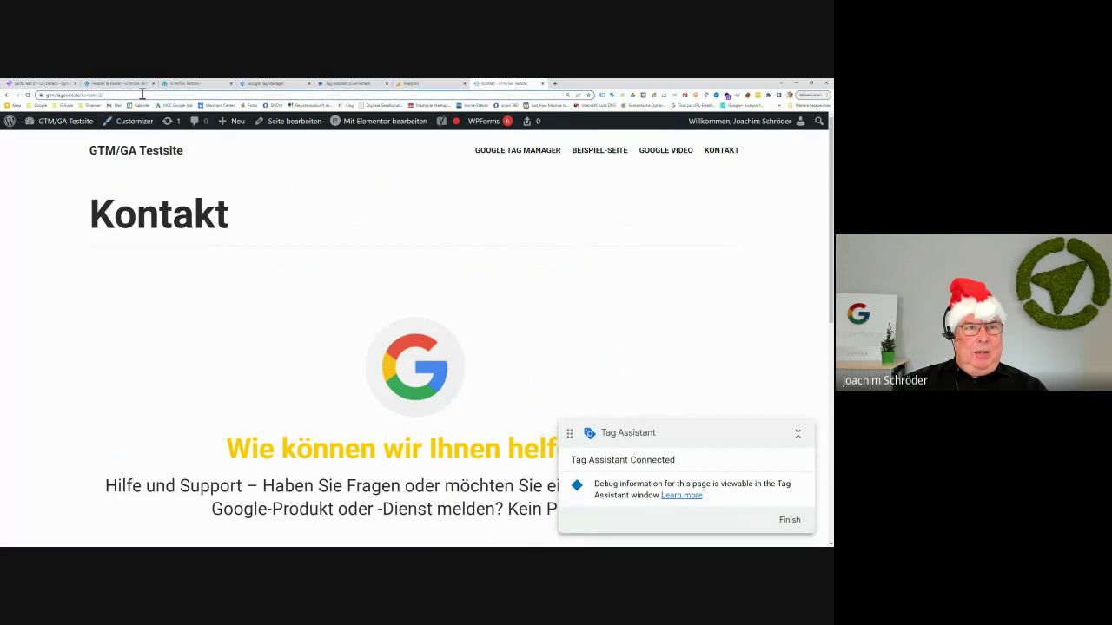
pyautogui.press('Return')
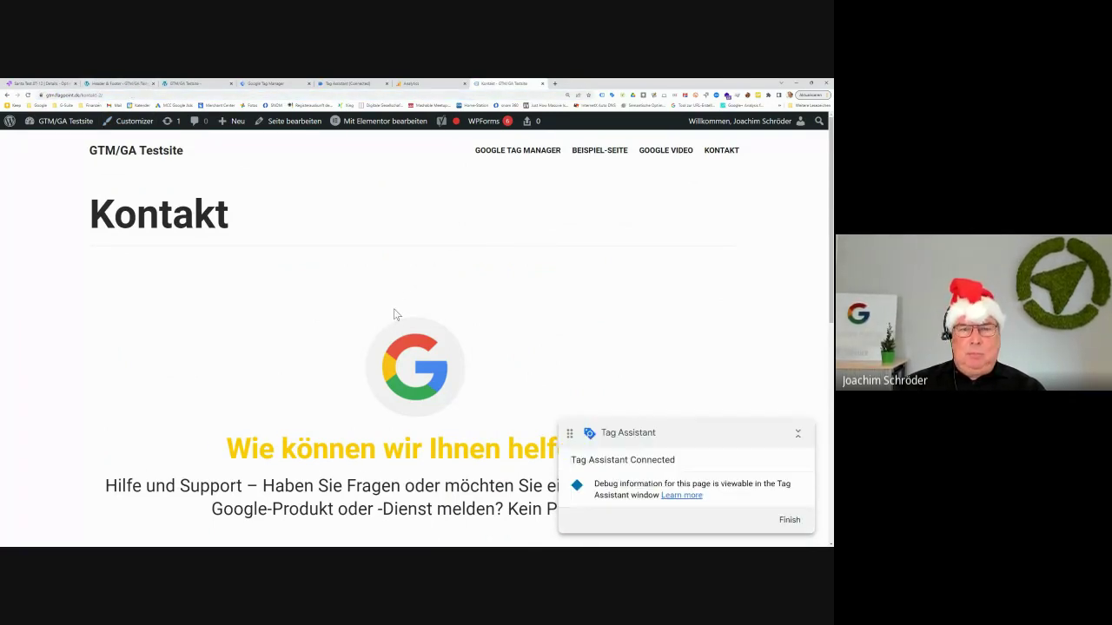
pyautogui.scroll(-5, 366, 281)
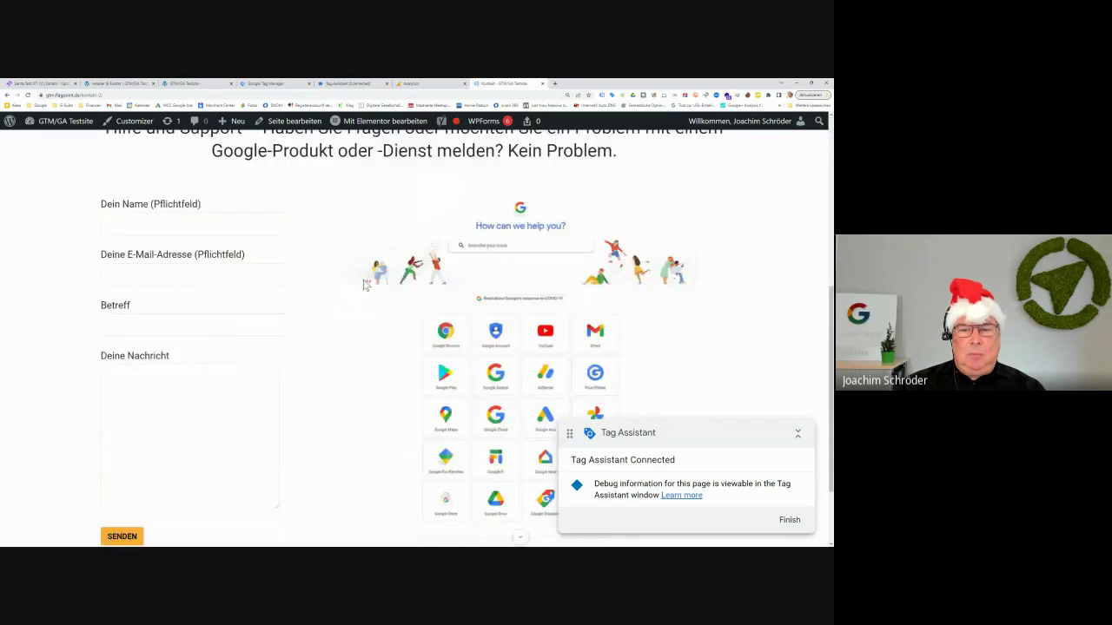
pyautogui.scroll(5, 364, 291)
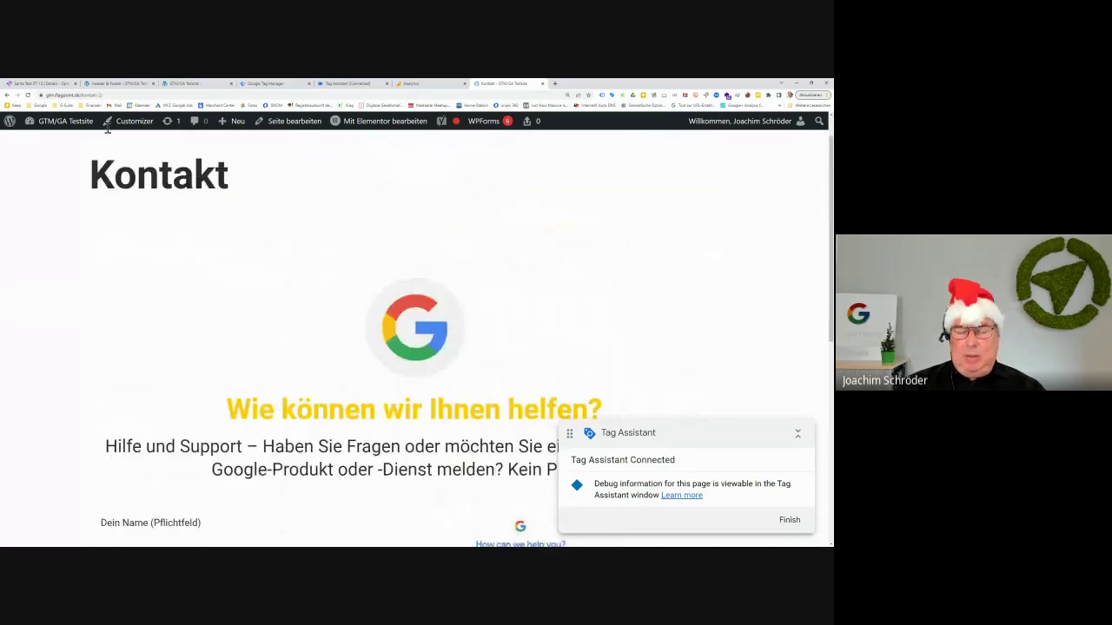
# Copy the Kontakt page's web address, select its Kontakt heading, then go to the Hallo Welt! home page
pyautogui.click(102, 94)
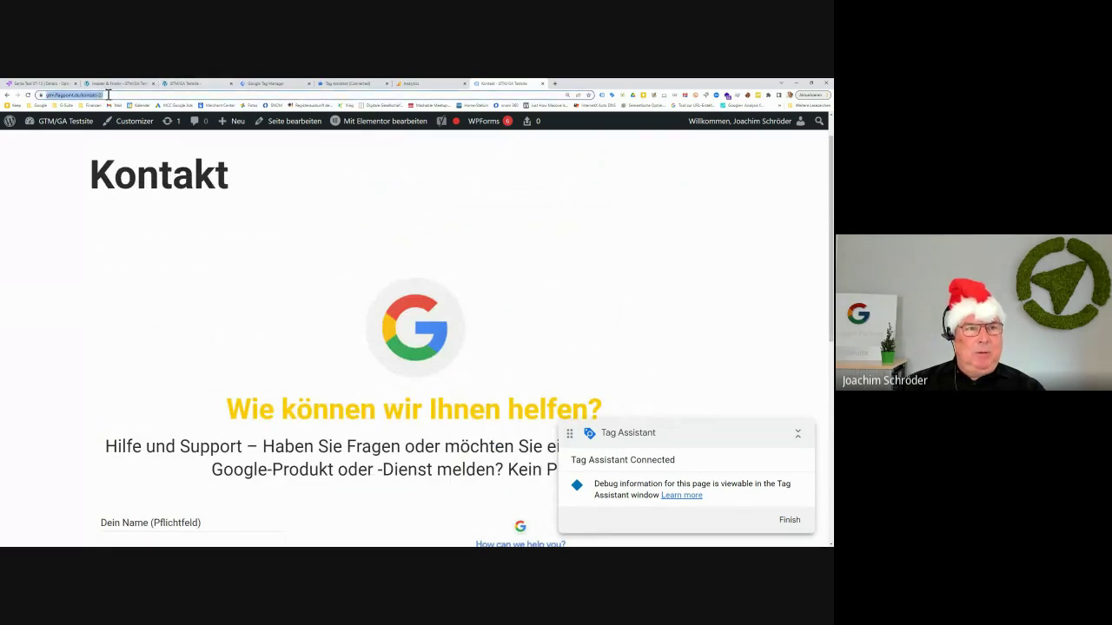
pyautogui.rightClick(100, 97)
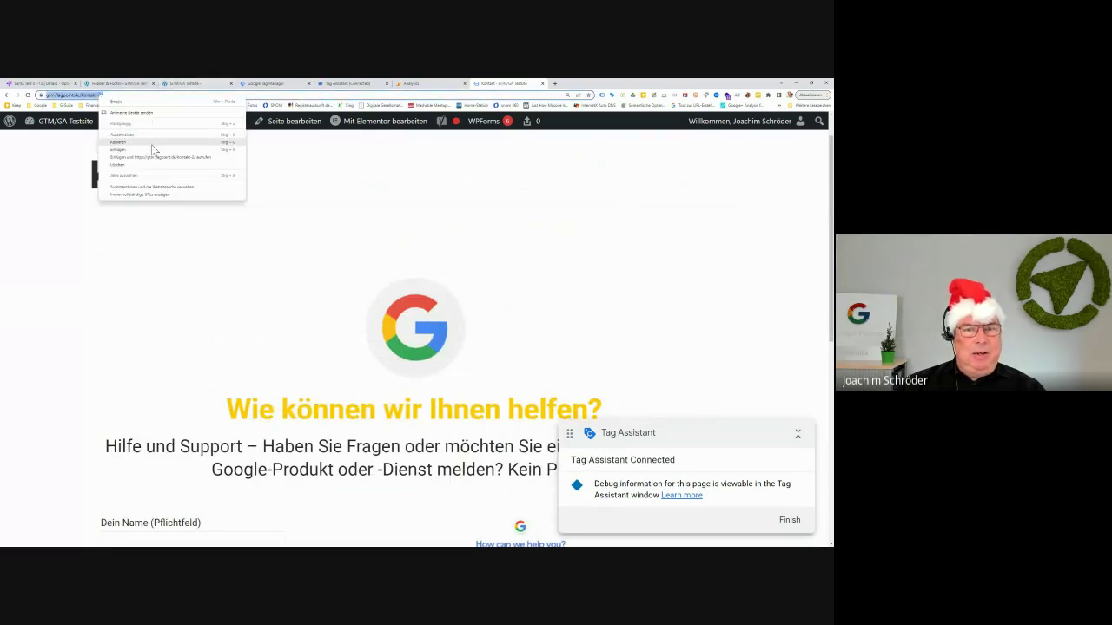
pyautogui.click(151, 142)
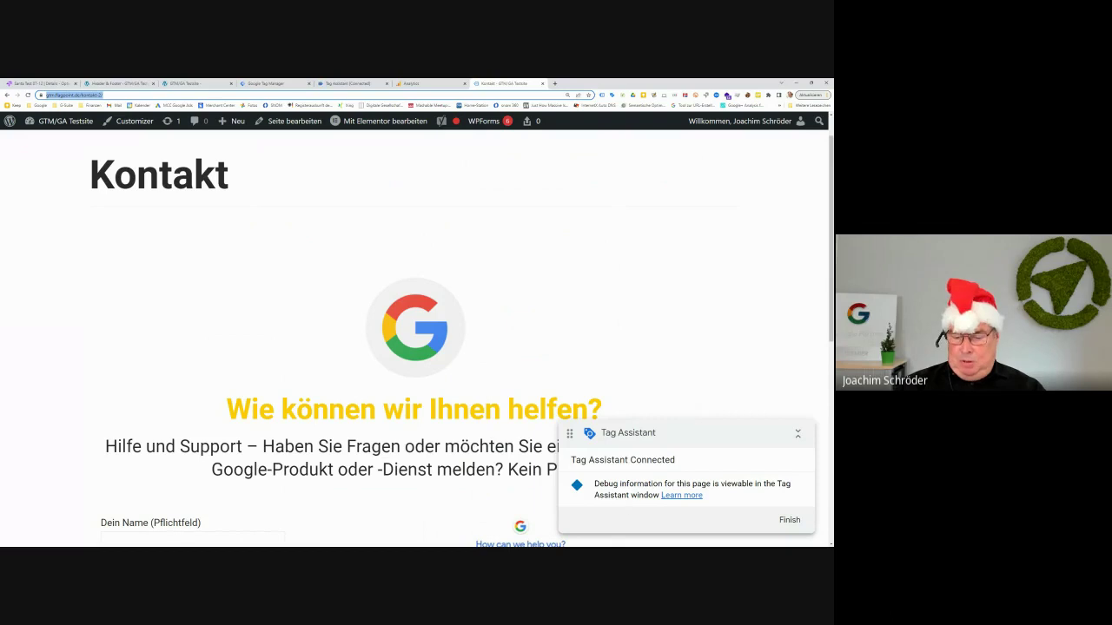
pyautogui.hotkey('alt', 'Tab')
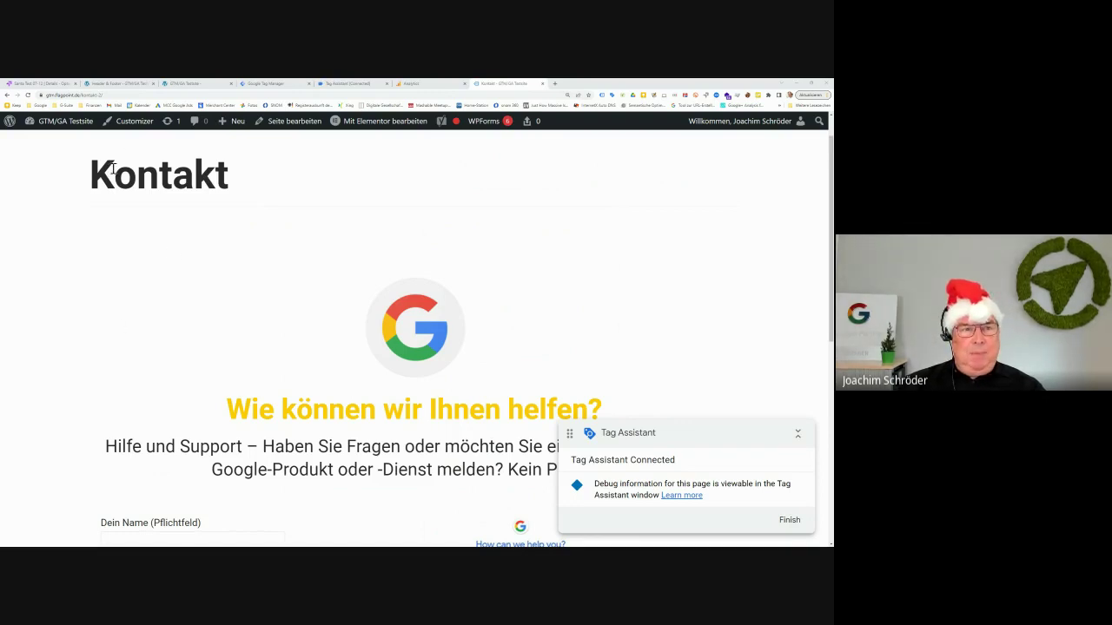
pyautogui.moveTo(92, 173); pyautogui.dragTo(233, 181)
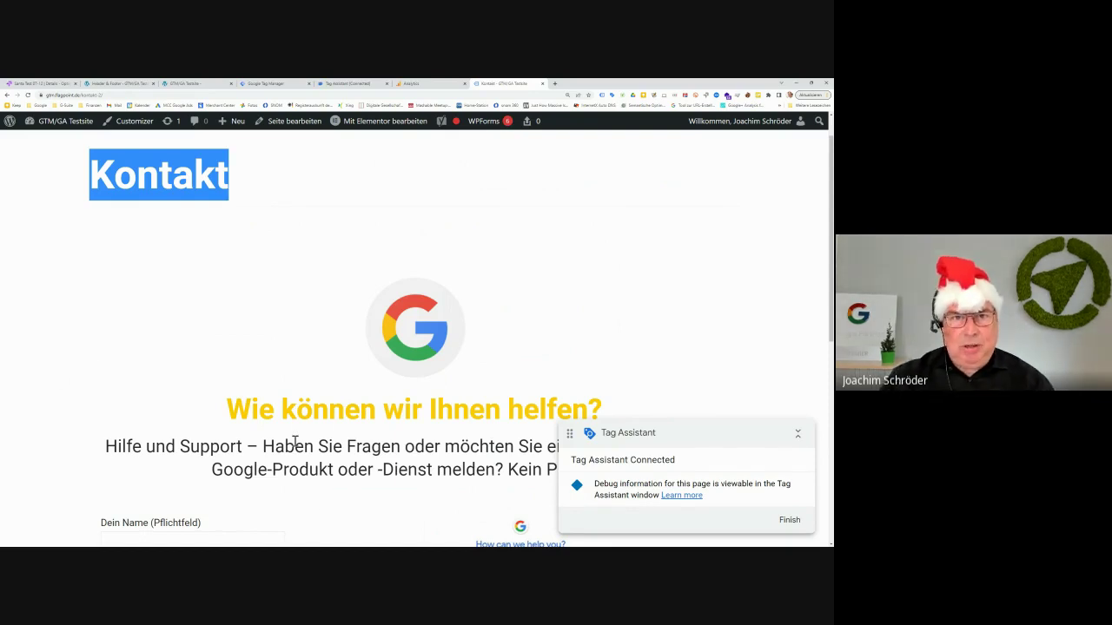
pyautogui.click(196, 84)
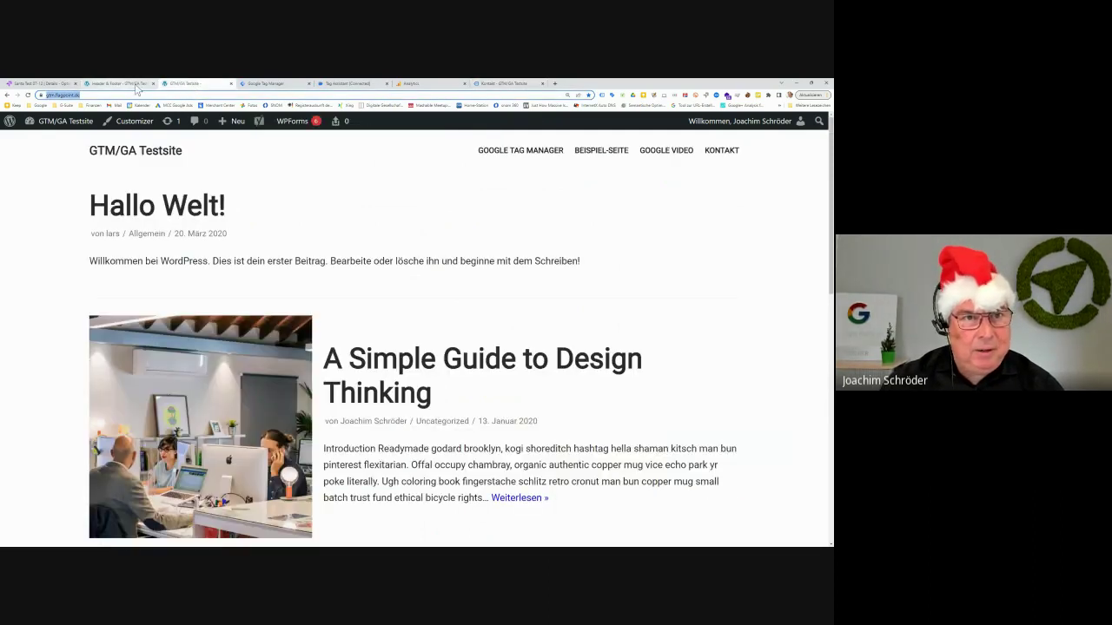
# View the Tag Manager workspace overview, then return to Santa Test 07-12 in Optimize
pyautogui.click(263, 84)
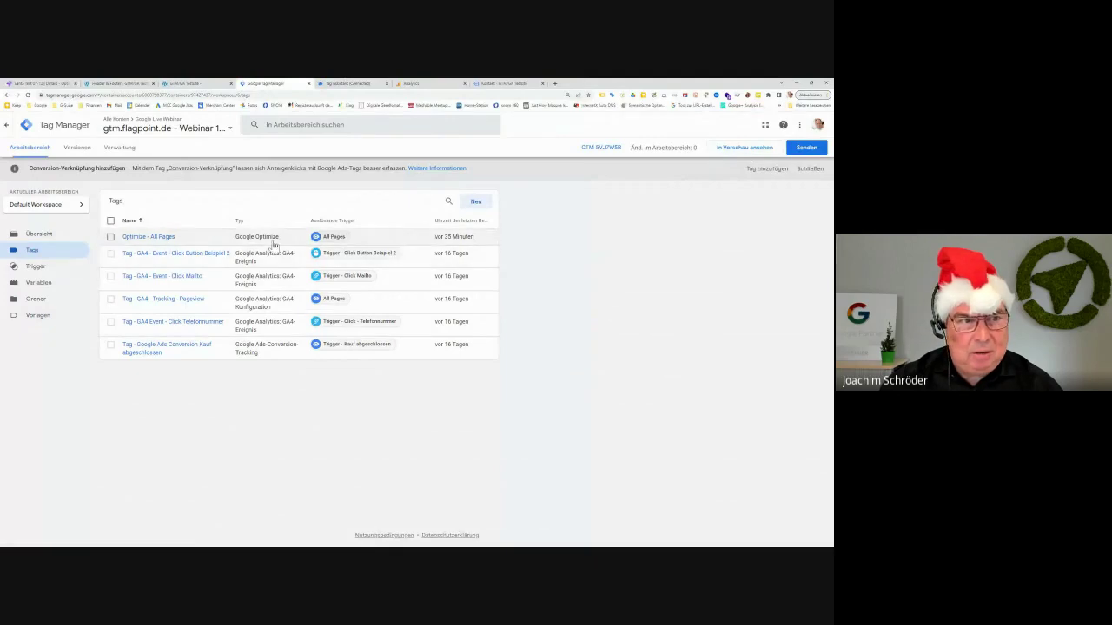
pyautogui.click(57, 238)
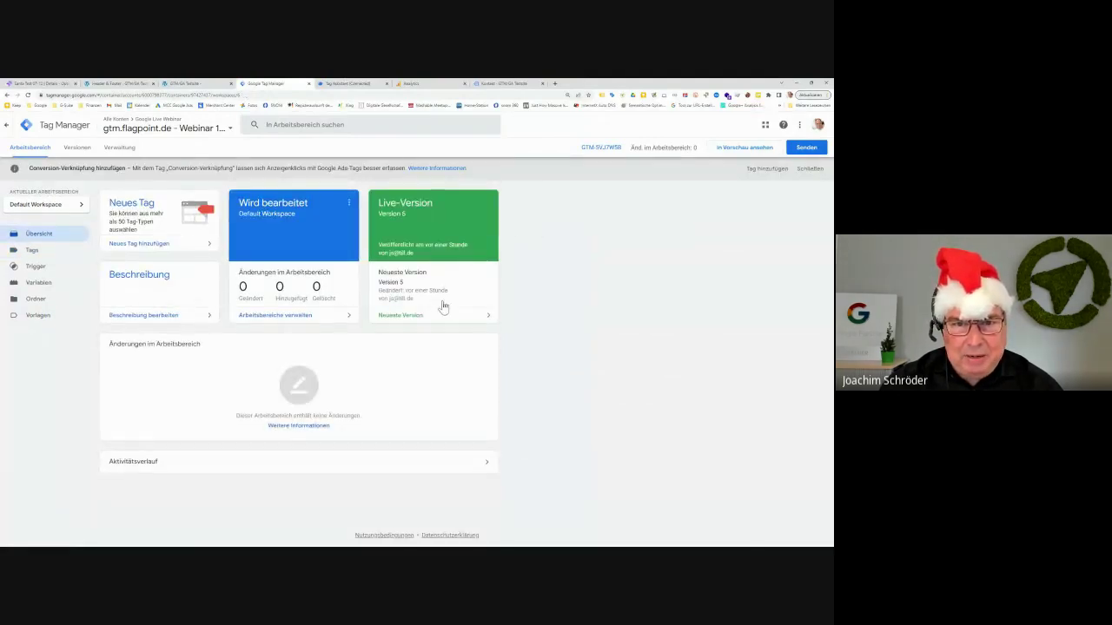
pyautogui.click(44, 83)
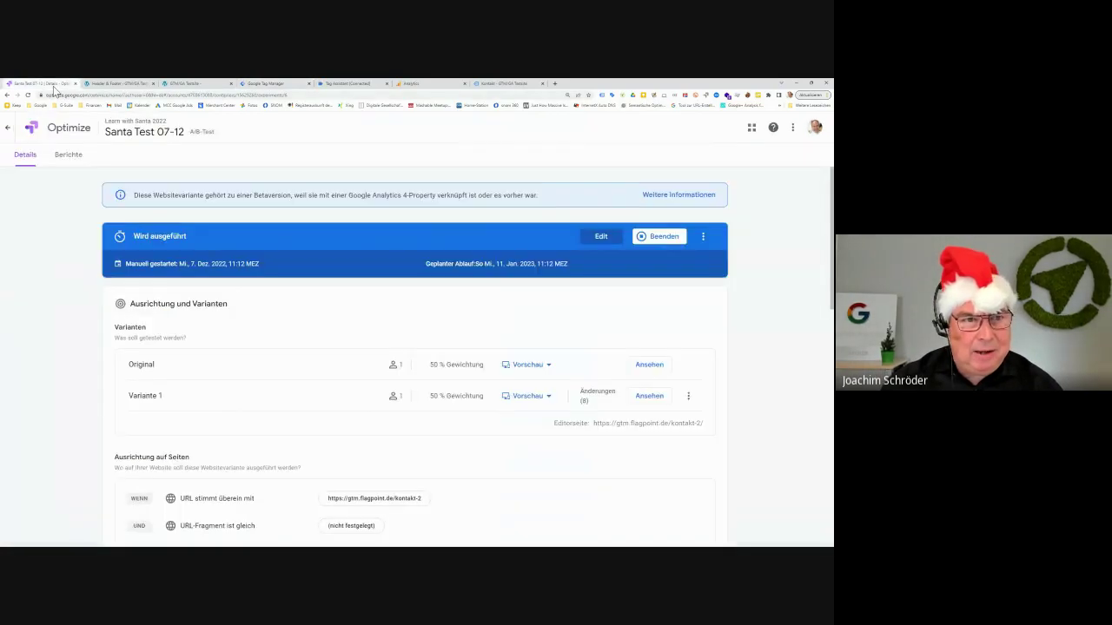